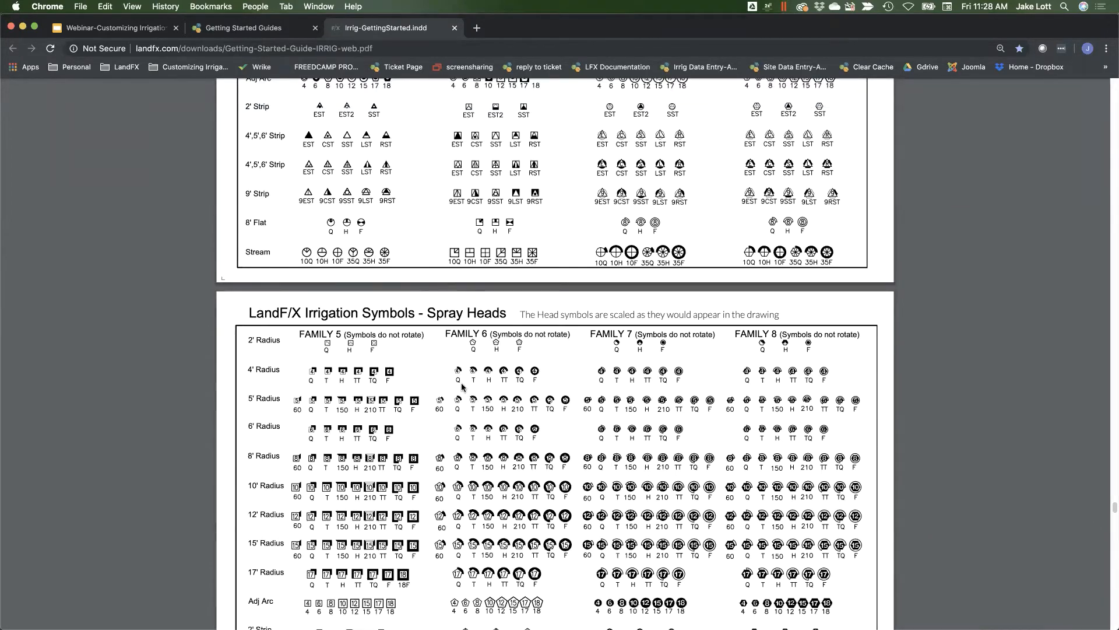
# Step: Examine the spray head symbol families and the non-rotating rotor symbols in the irrigation guide PDF
pyautogui.scroll(5, 460, 376)
pyautogui.scroll(2, 377, 260)
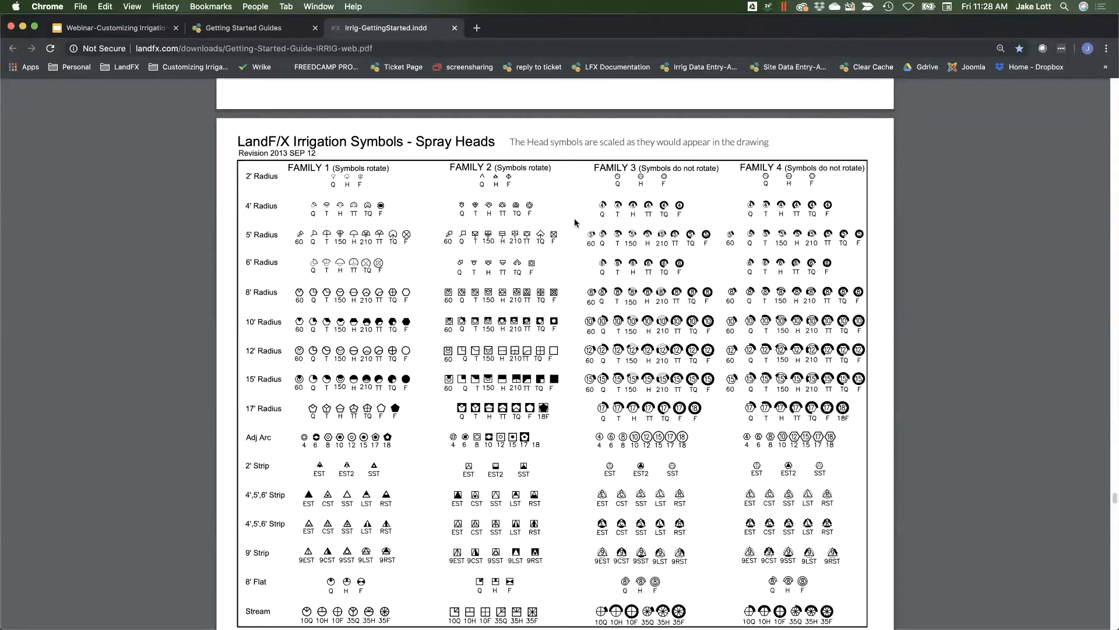
pyautogui.scroll(-1, 550, 262)
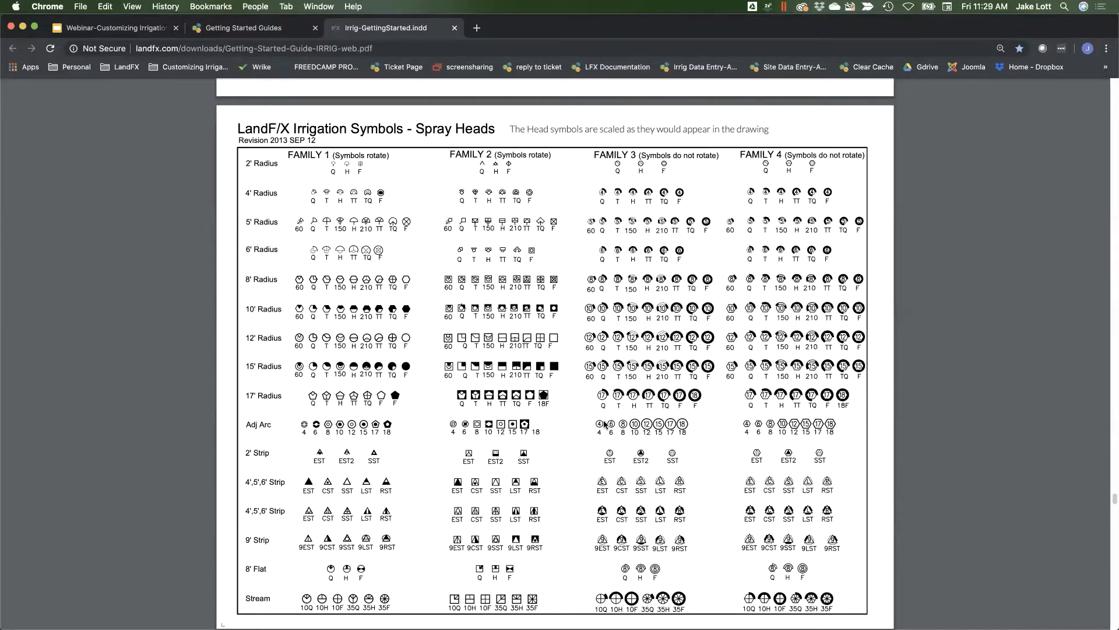
pyautogui.scroll(-5, 591, 442)
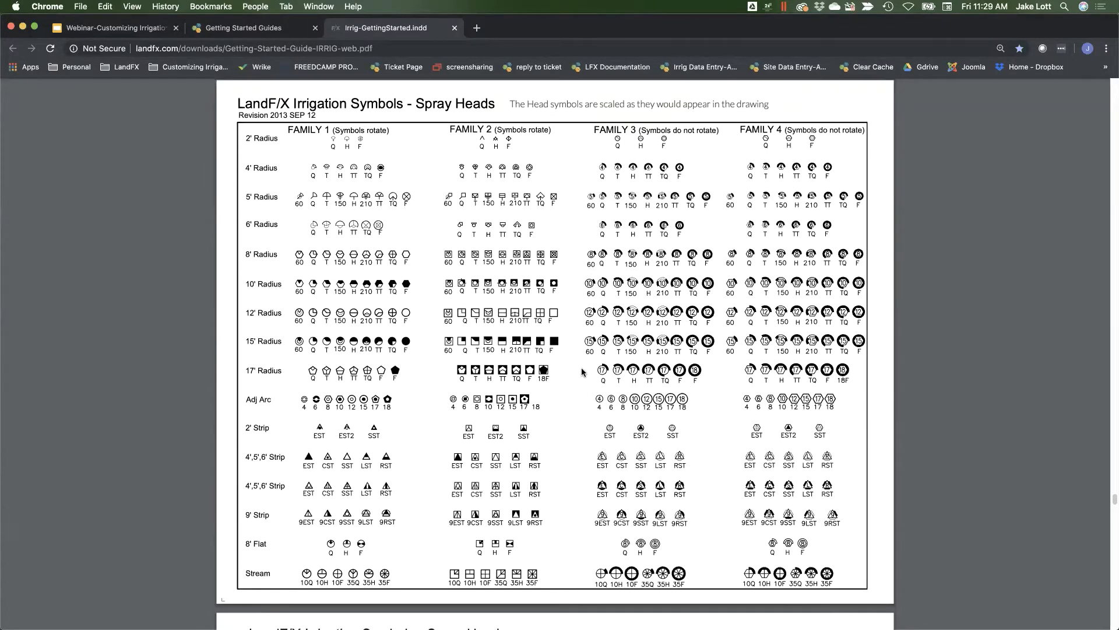
pyautogui.scroll(-20, 581, 368)
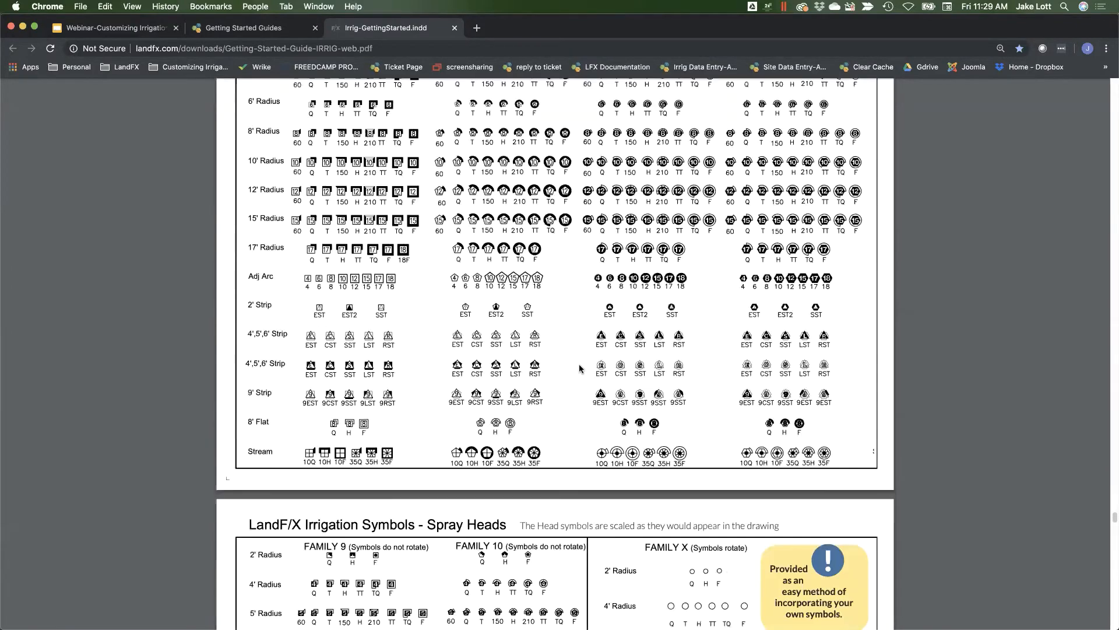
pyautogui.scroll(-6, 581, 368)
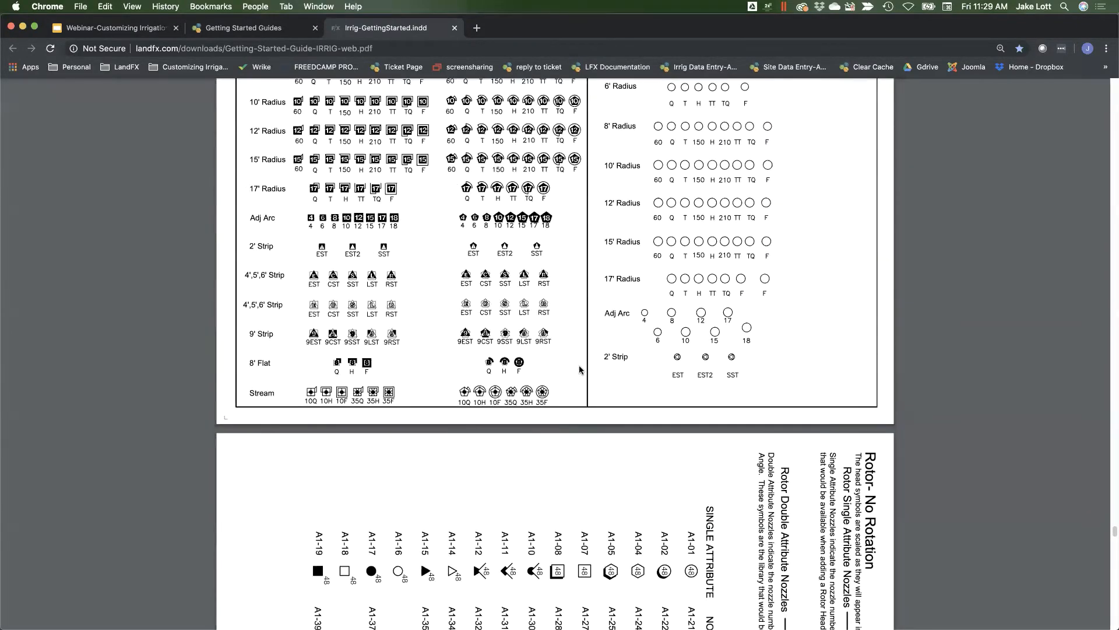
pyautogui.scroll(-8, 579, 369)
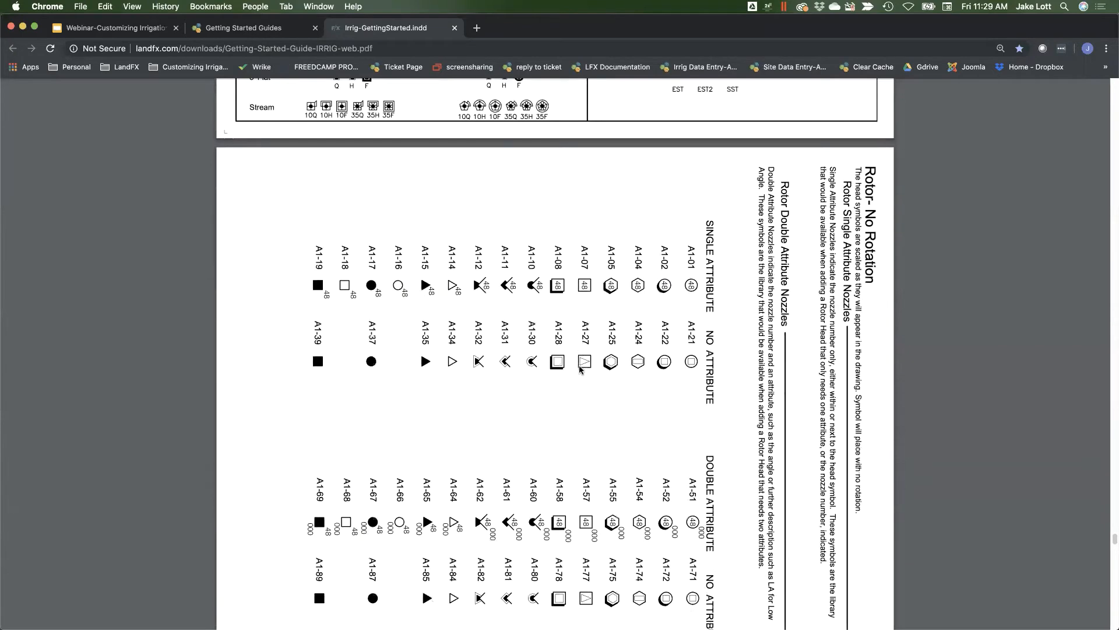
pyautogui.scroll(6, 580, 366)
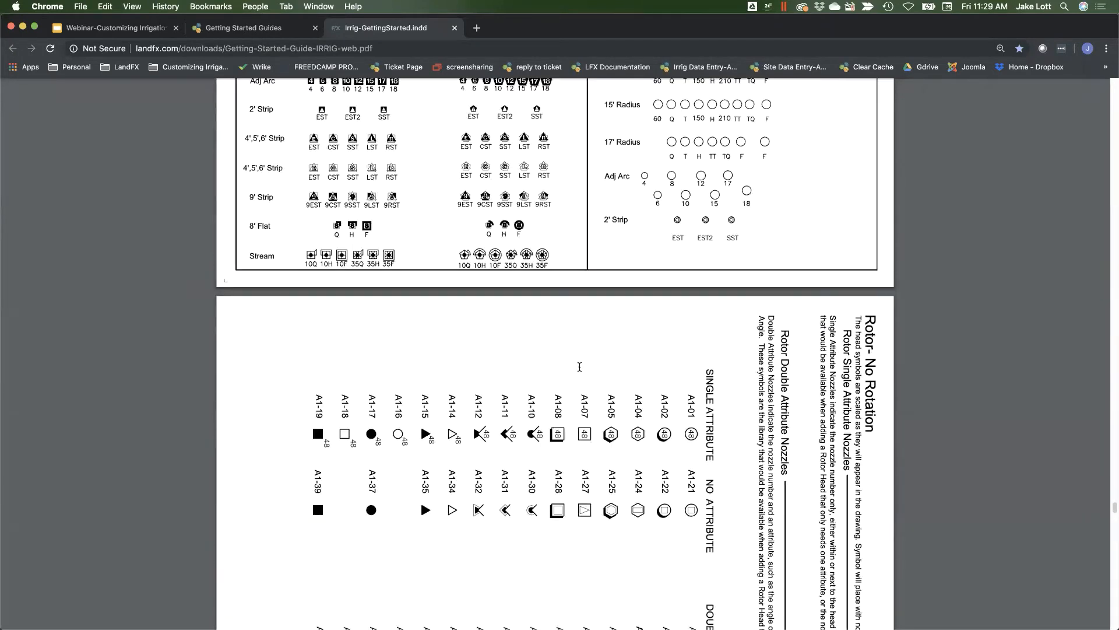
pyautogui.scroll(12, 580, 367)
pyautogui.scroll(1, 500, 137)
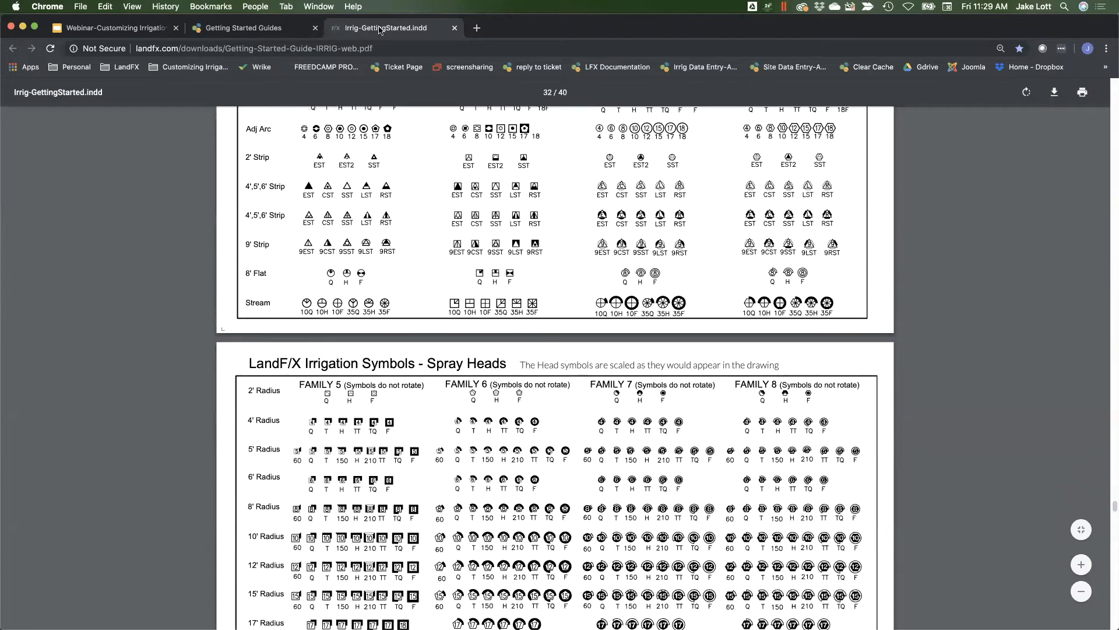
# Step: Close the irrigation guide PDF and the Getting Started Guides page, and switch to the Irrigation Design drawing in F/X CAD
pyautogui.press('super+w')
pyautogui.press('super+w')
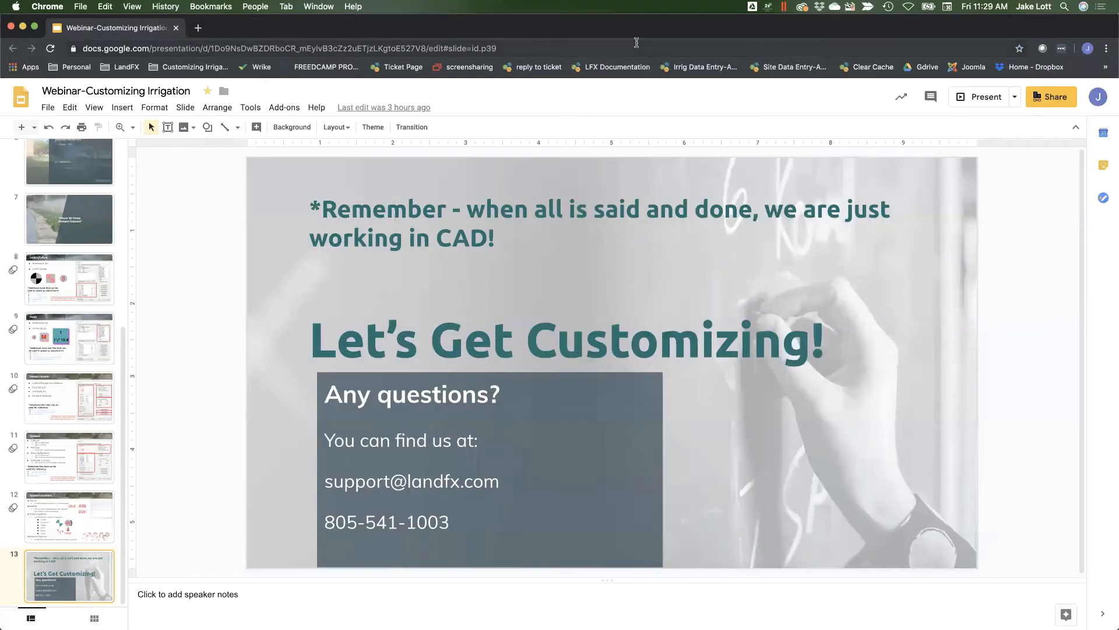
pyautogui.moveTo(1117, 2)
pyautogui.click(443, 226)
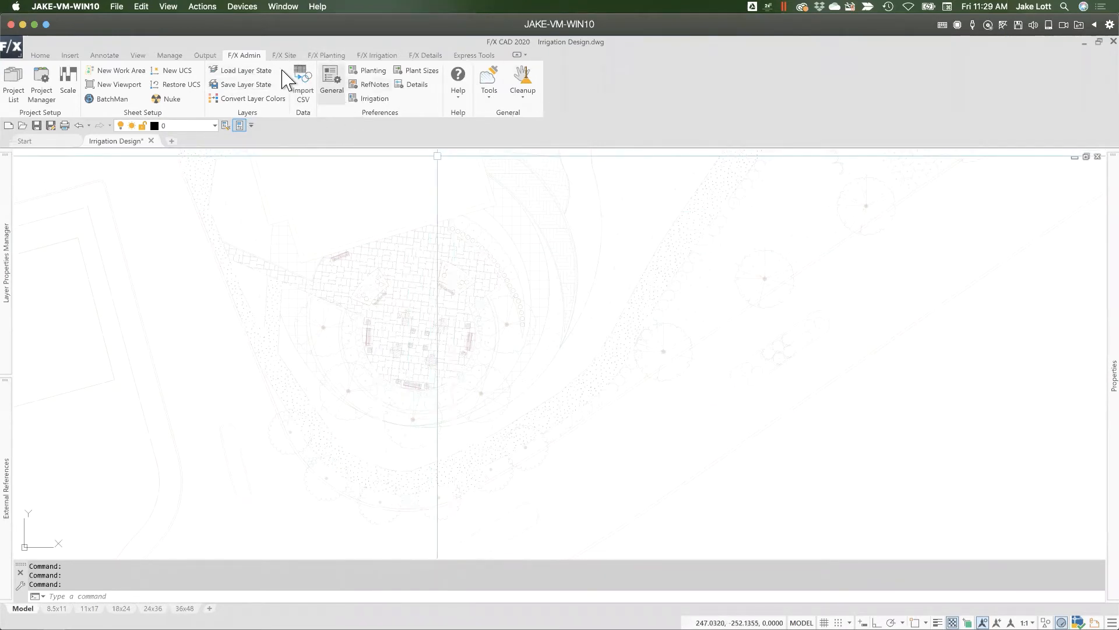
pyautogui.click(284, 55)
pyautogui.click(326, 55)
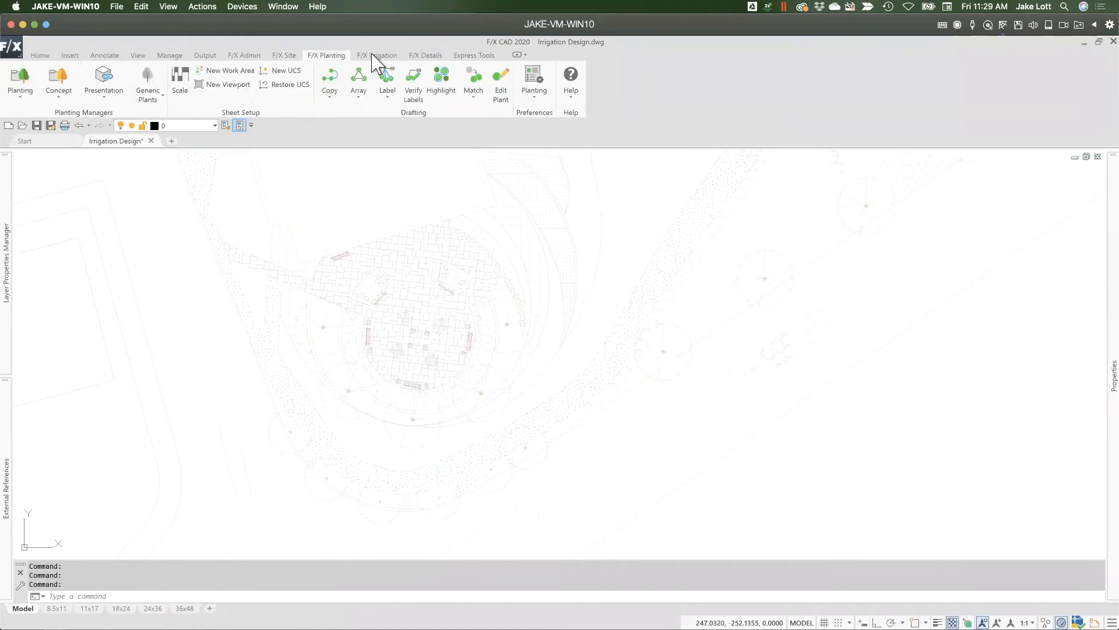
pyautogui.click(377, 55)
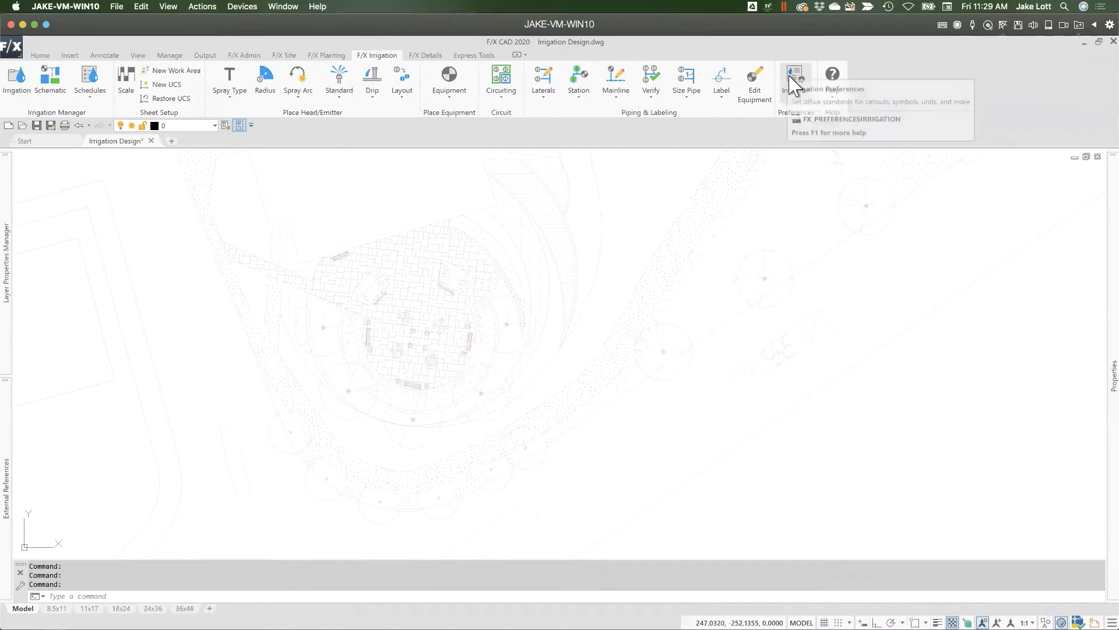
# Step: Open the general F/X preferences and move the dialog toward the middle of the drawing area
pyautogui.click(234, 54)
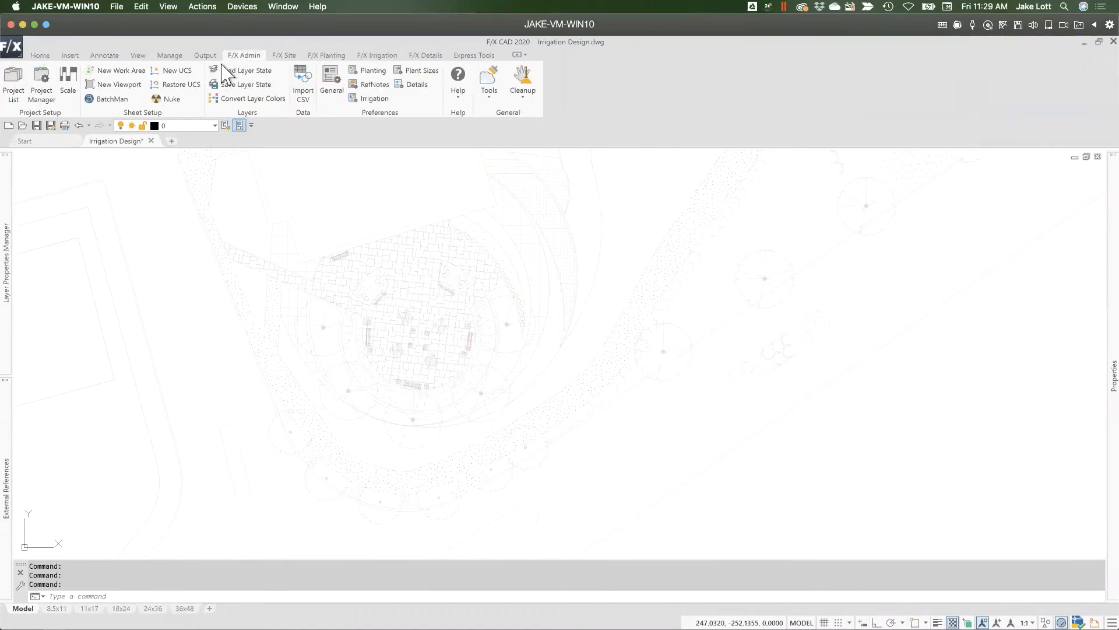
pyautogui.click(333, 78)
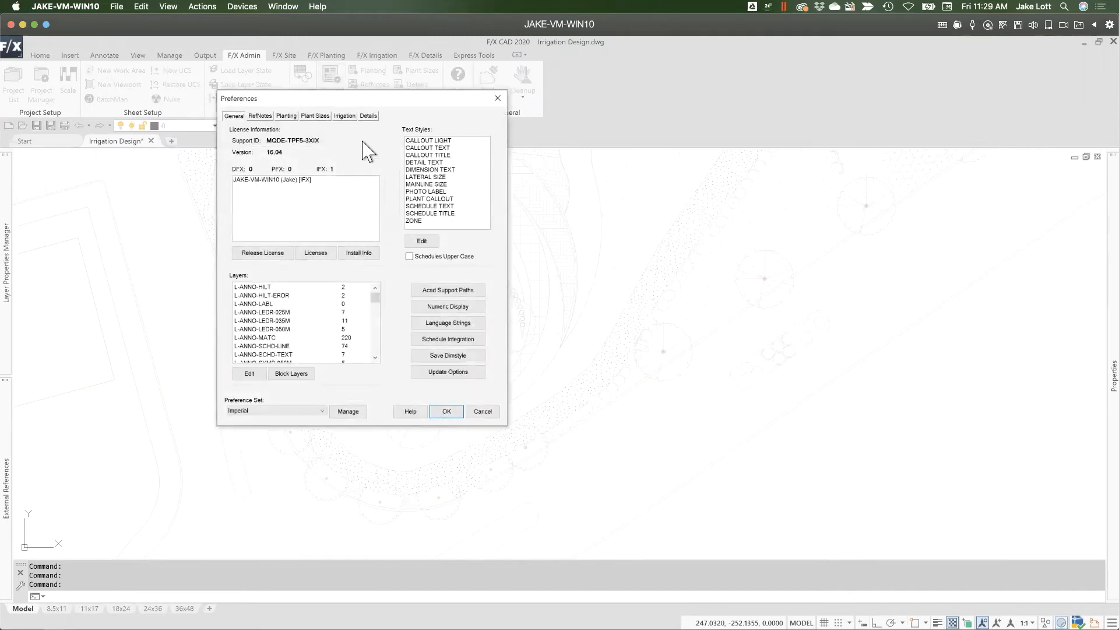
pyautogui.moveTo(365, 104); pyautogui.dragTo(563, 139)
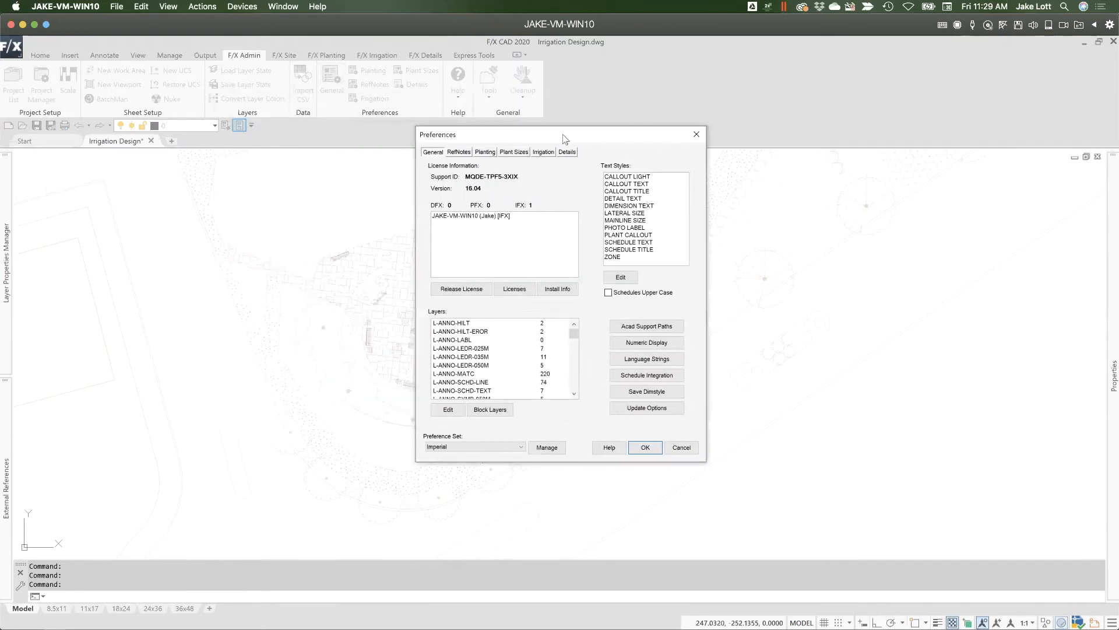
# Step: Examine the layer list of the Imperial-Customized preference set and return to the Imperial set
pyautogui.click(520, 447)
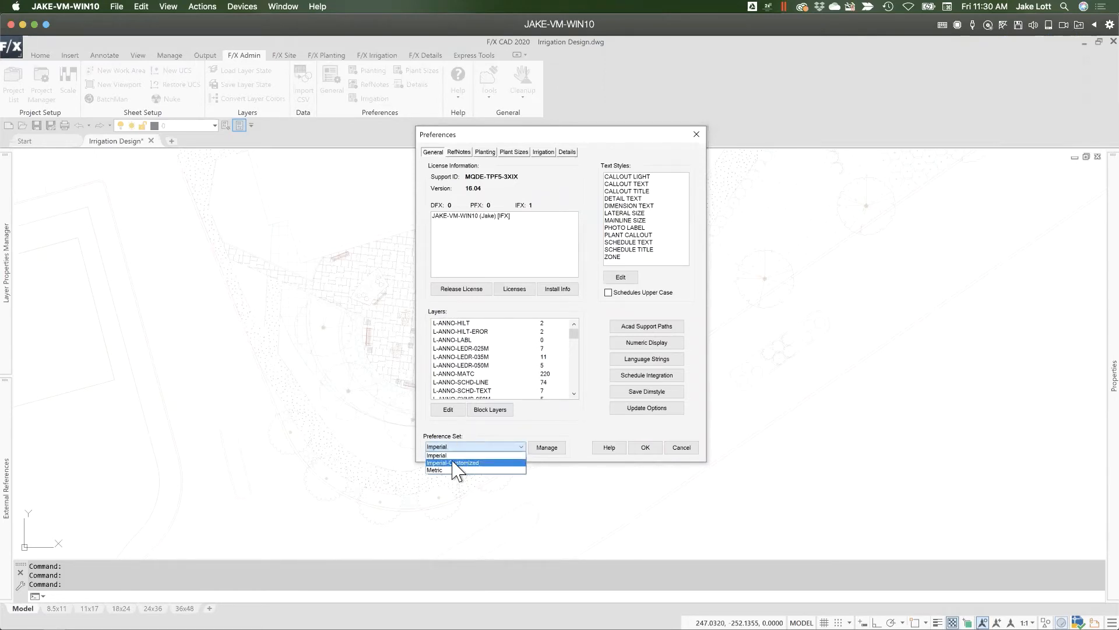
pyautogui.click(454, 463)
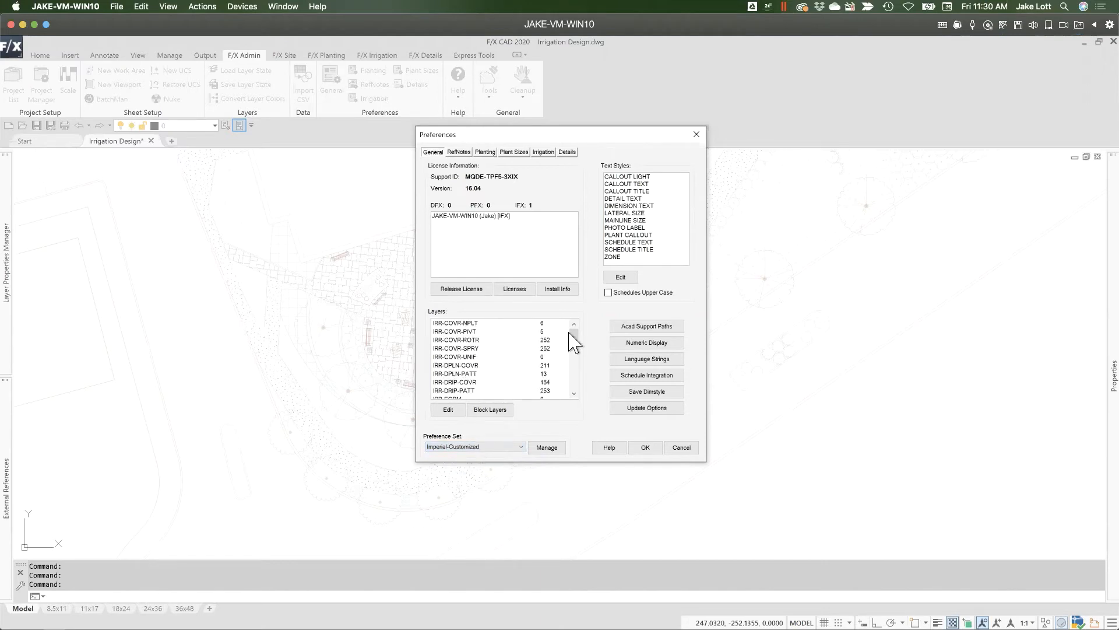
pyautogui.scroll(-1, 574, 340)
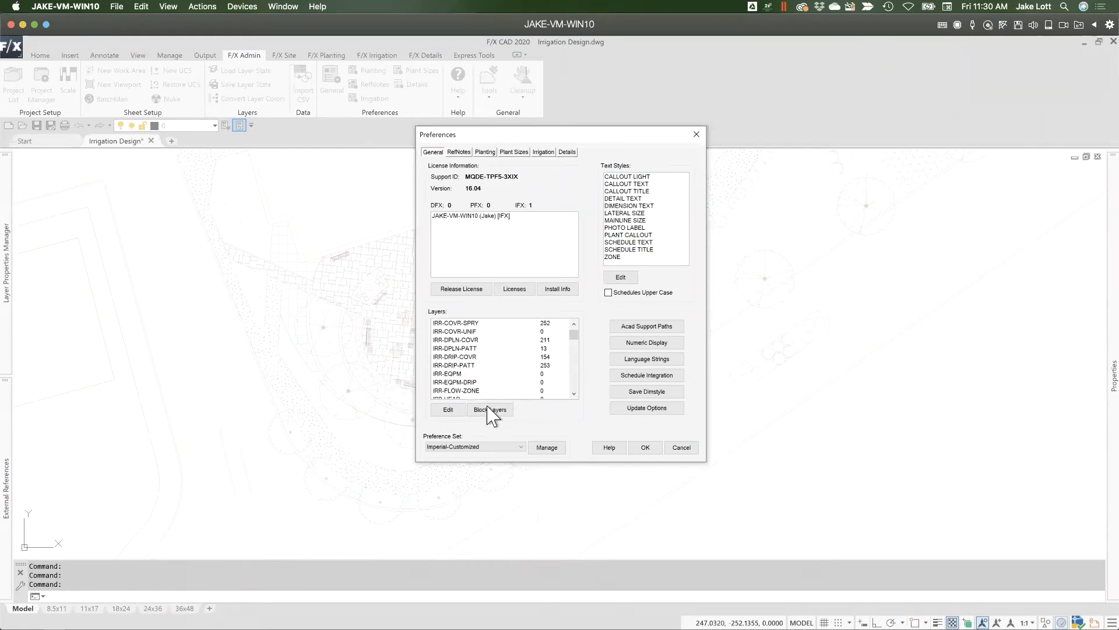
pyautogui.click(467, 446)
pyautogui.click(444, 455)
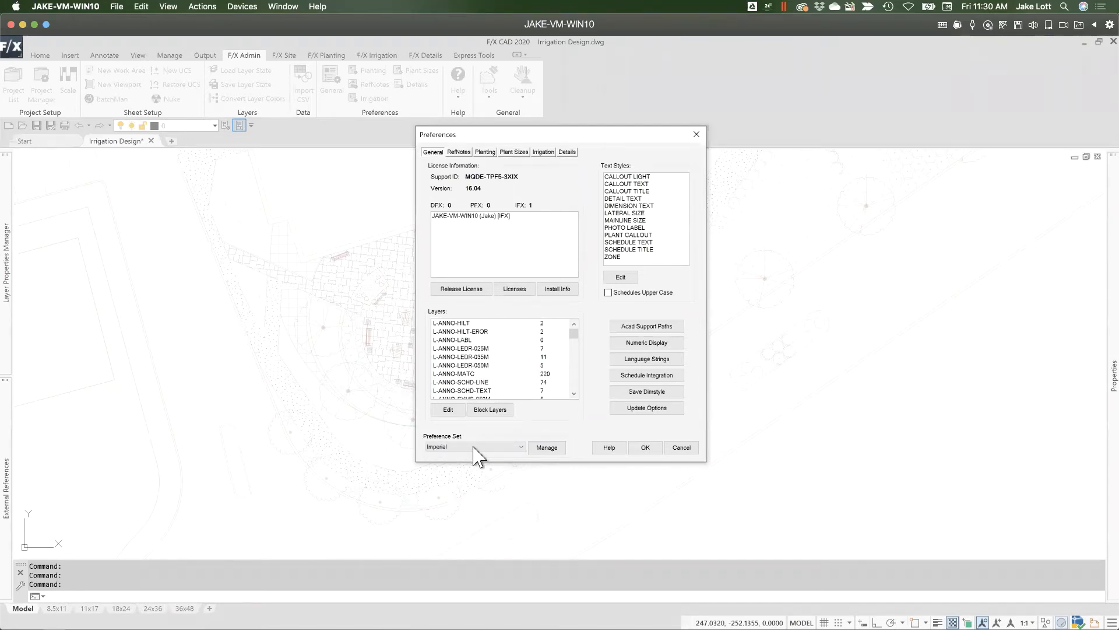
# Step: Review the management options for the Imperial preference set, including the prompt for a new set, without creating one
pyautogui.click(556, 448)
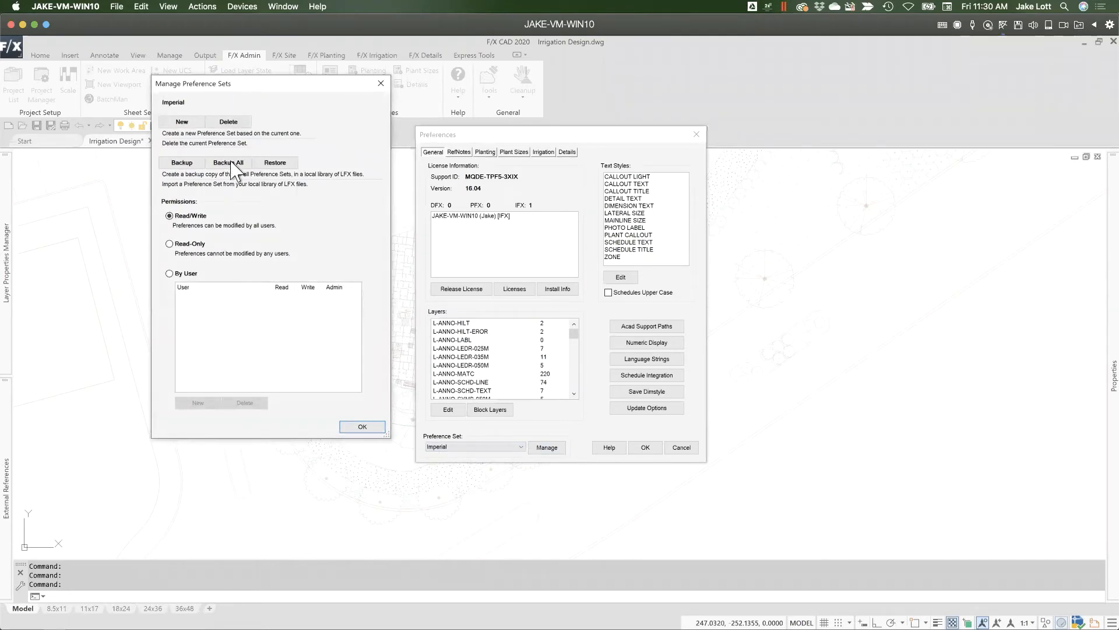
pyautogui.click(179, 121)
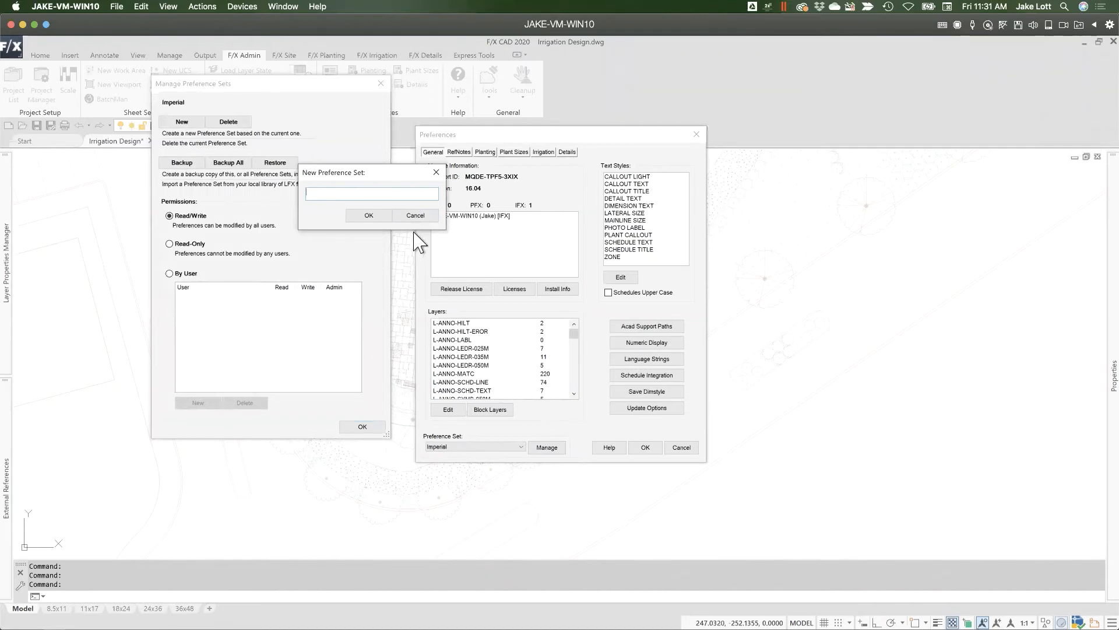
pyautogui.click(416, 217)
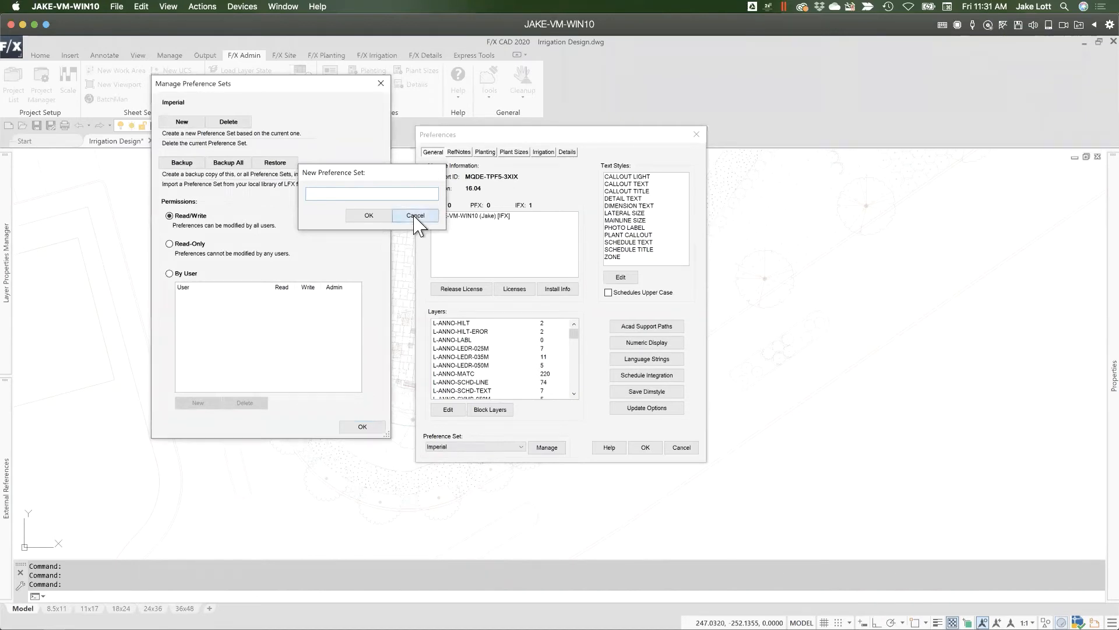
pyautogui.click(361, 426)
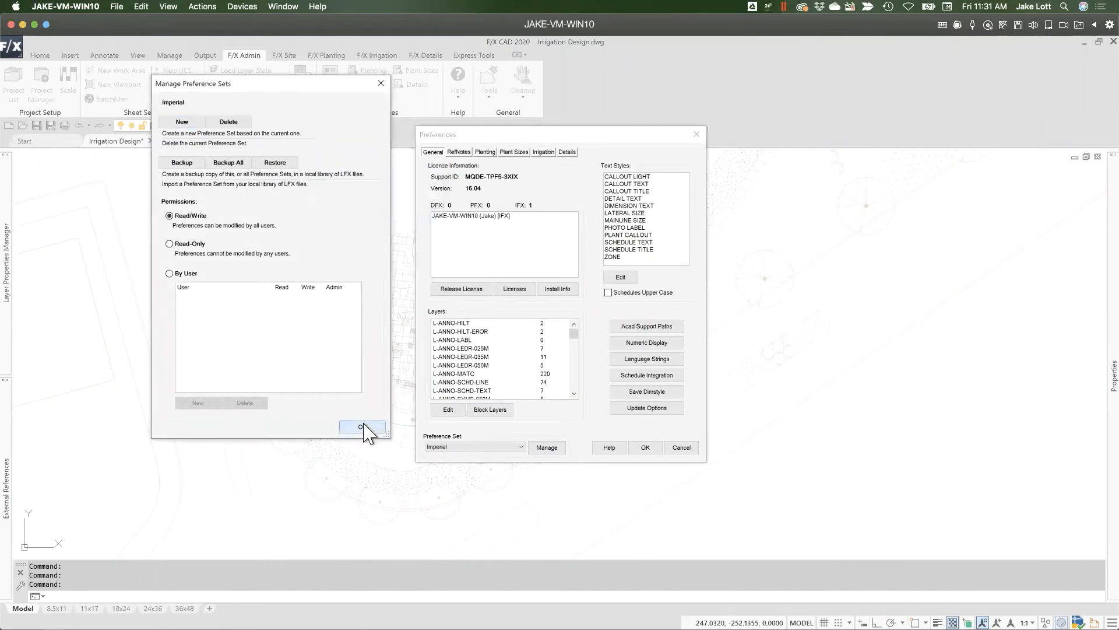
# Step: Review the available preference sets and keep Imperial selected
pyautogui.click(520, 448)
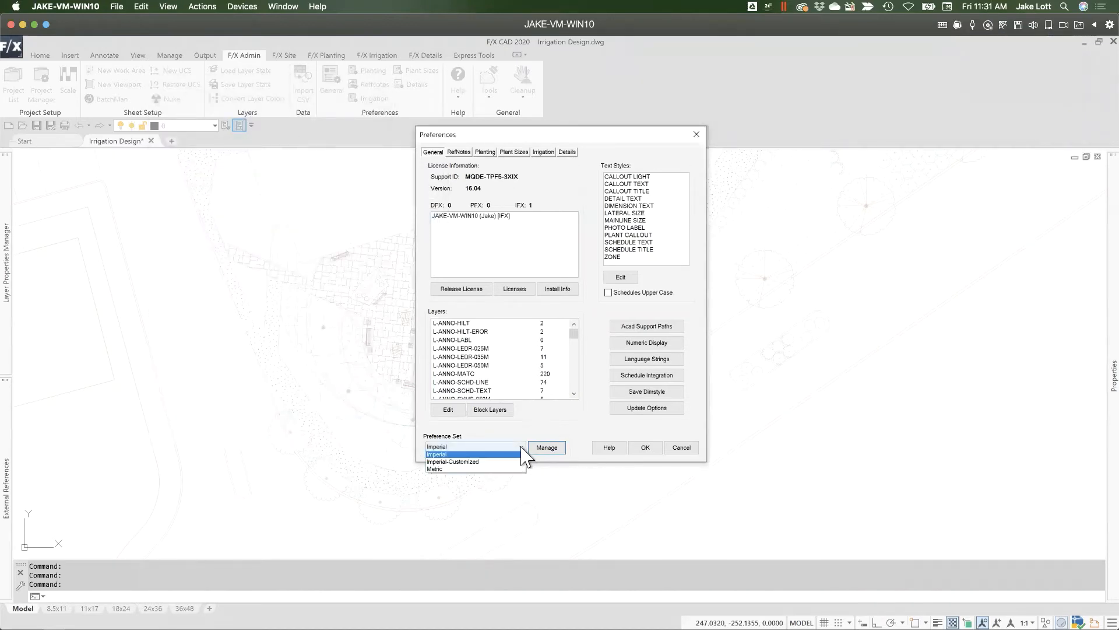
pyautogui.click(460, 455)
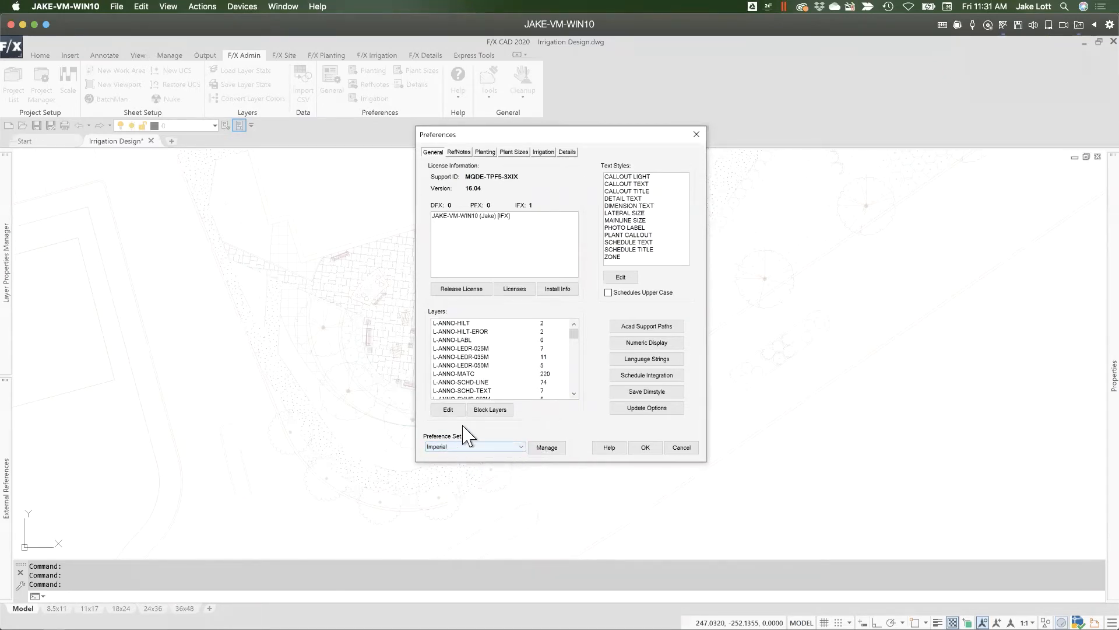
pyautogui.click(456, 446)
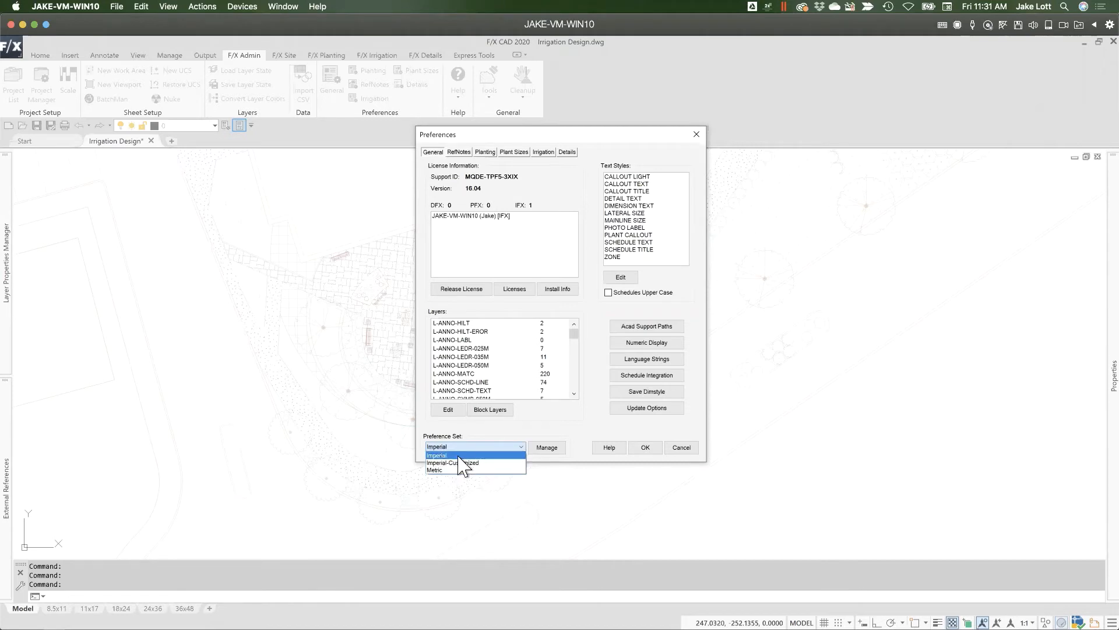
pyautogui.click(496, 446)
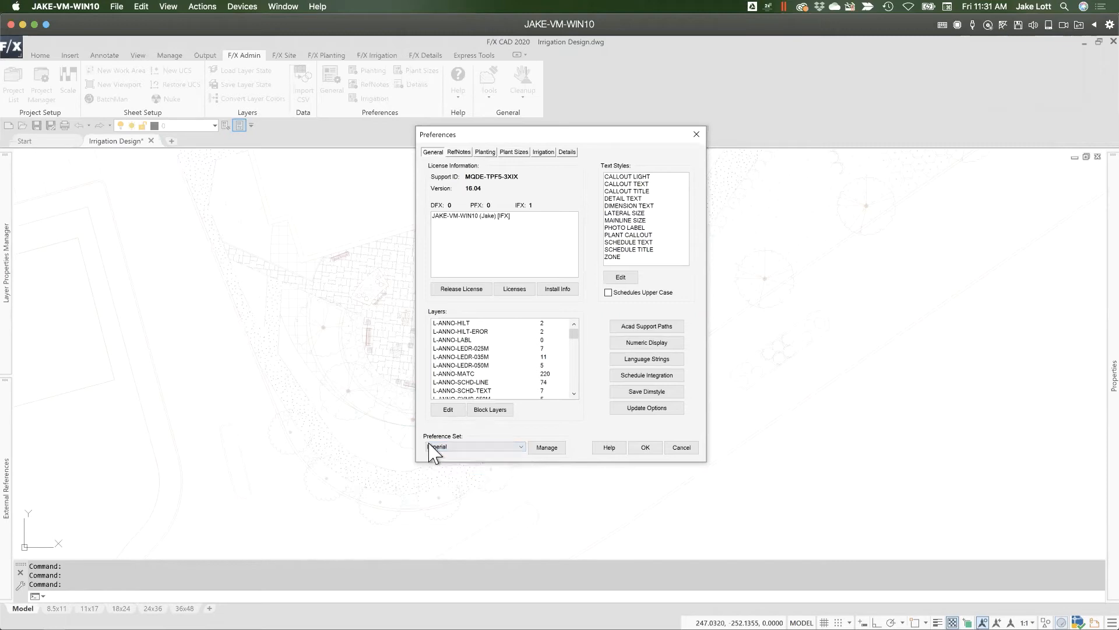
# Step: Find the LI-DRIP-PATT layer in the Imperial preference set and open its settings
pyautogui.click(454, 340)
pyautogui.moveTo(573, 333); pyautogui.dragTo(577, 349)
pyautogui.click(453, 348)
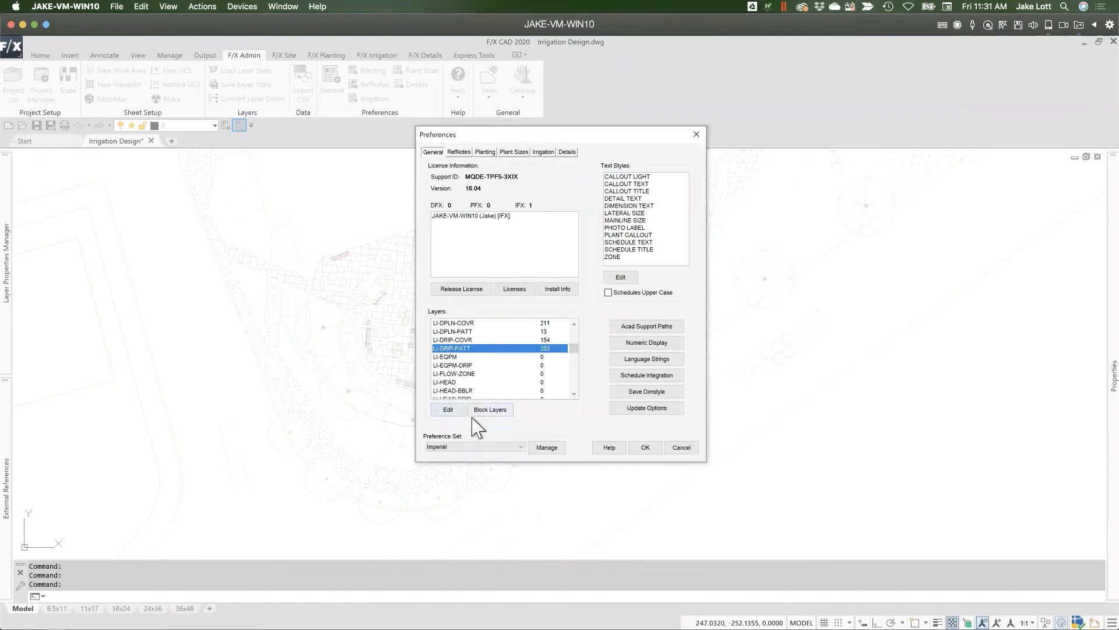
pyautogui.click(448, 409)
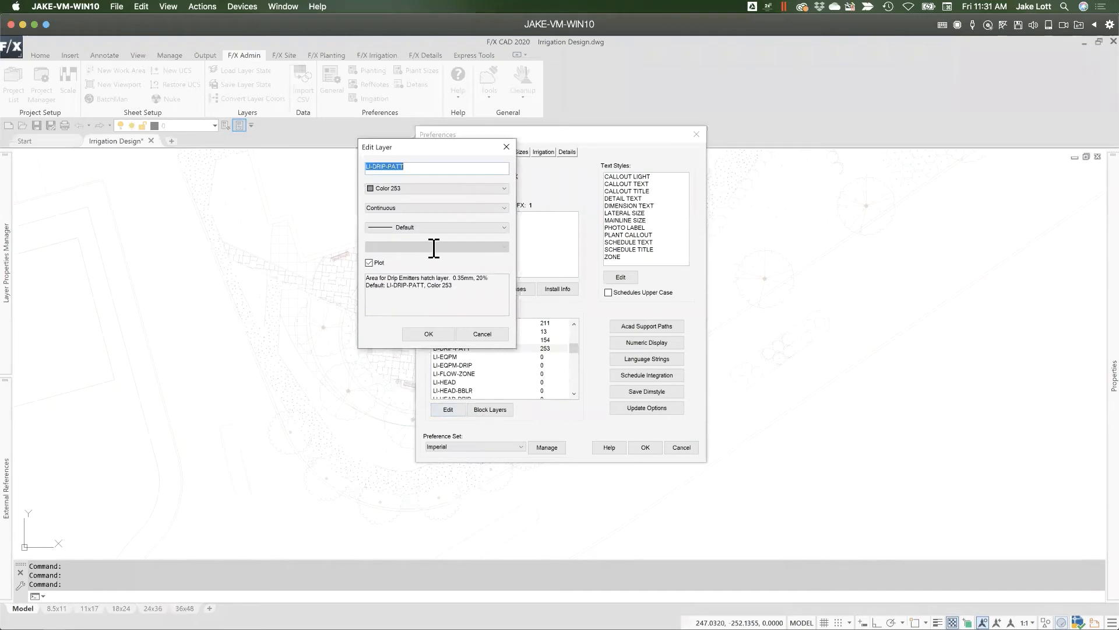
# Step: Review the LI-DRIP-PATT layer's color setting and description, and close the layer settings and preferences without saving
pyautogui.click(403, 189)
pyautogui.click(402, 189)
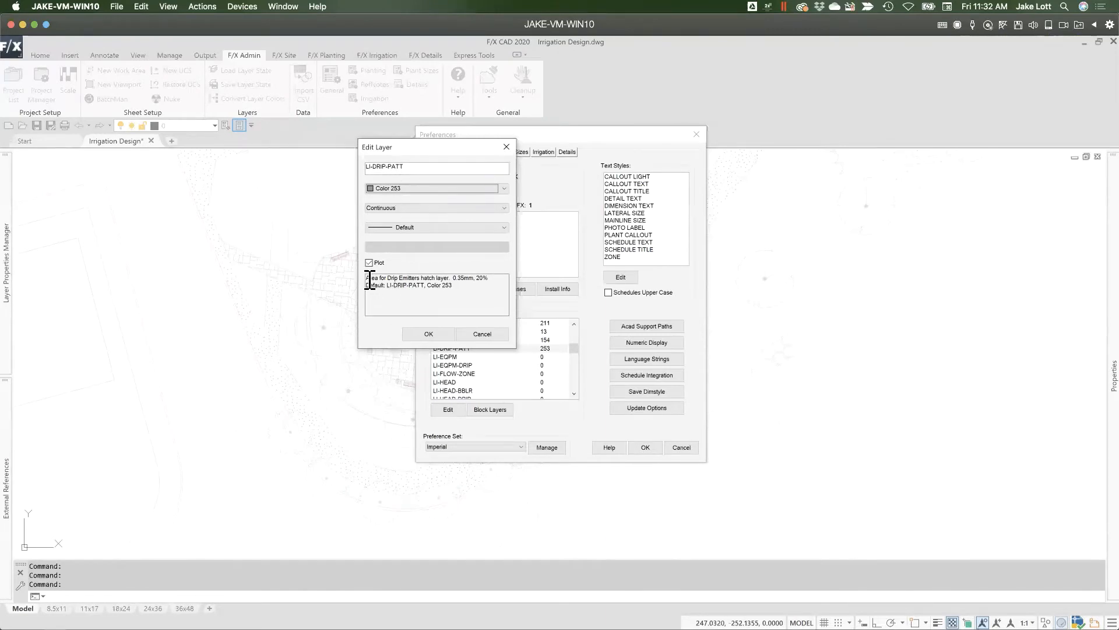
pyautogui.moveTo(368, 278); pyautogui.dragTo(473, 291)
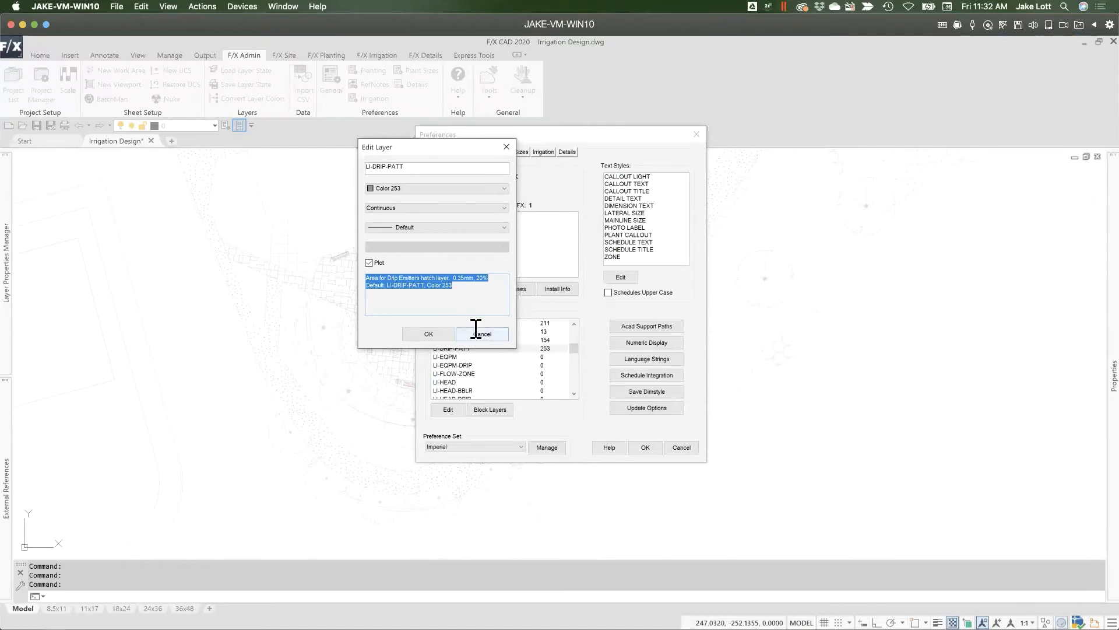
pyautogui.click(416, 285)
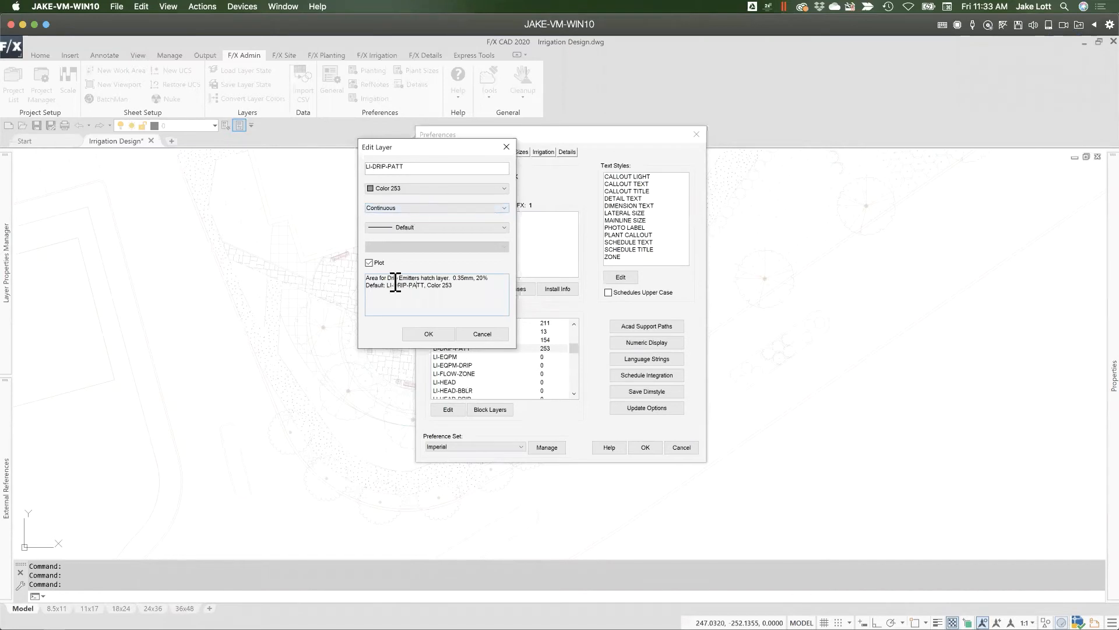
pyautogui.click(483, 333)
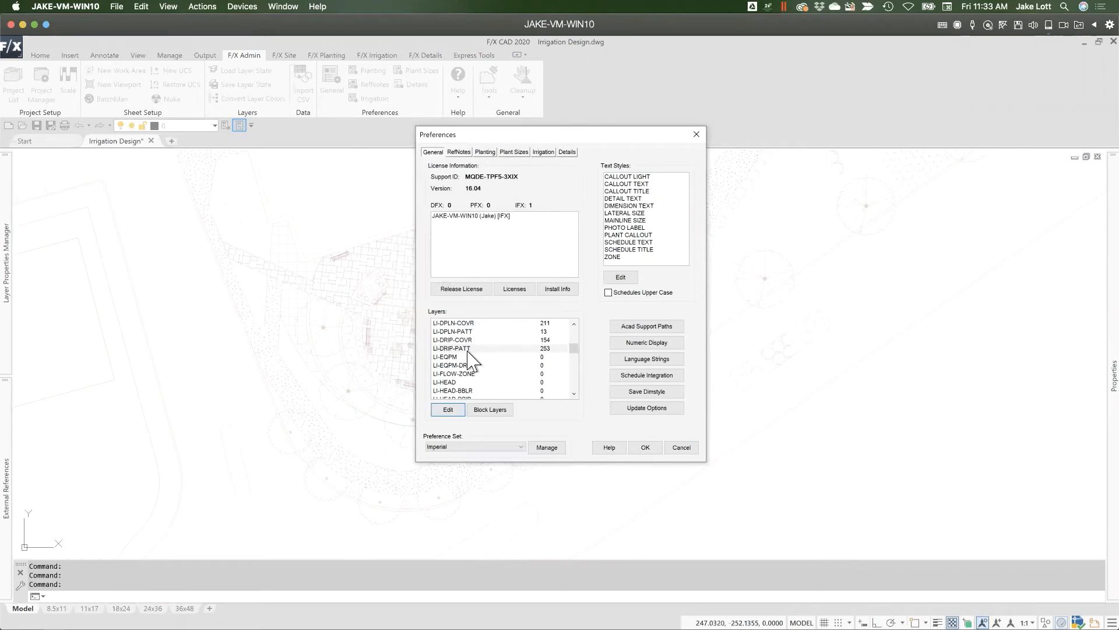
pyautogui.click(681, 447)
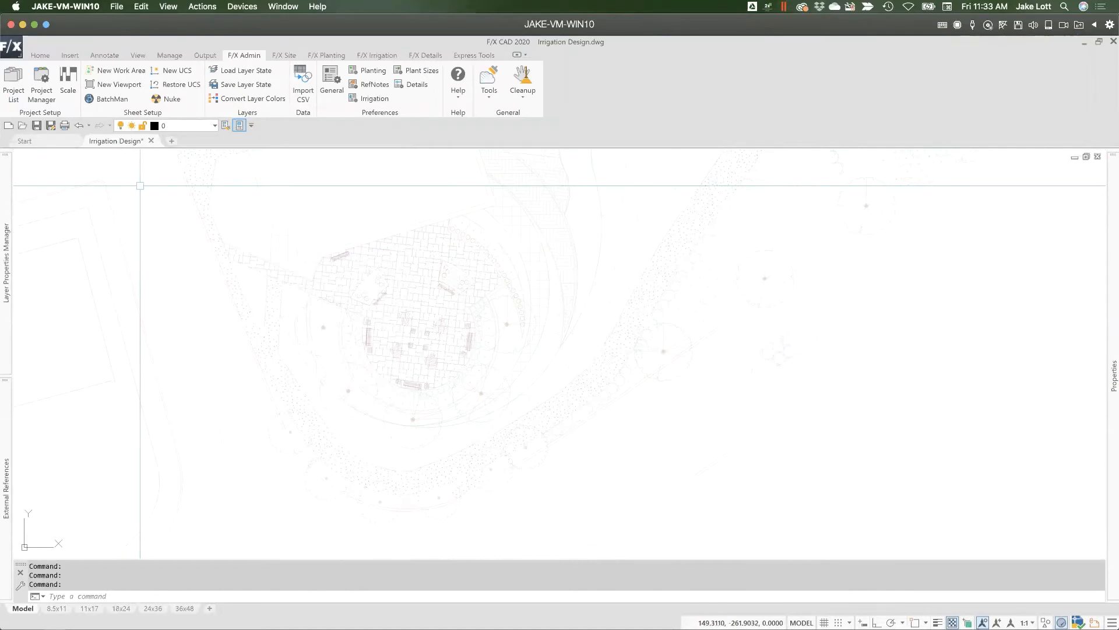
pyautogui.moveTo(120, 143)
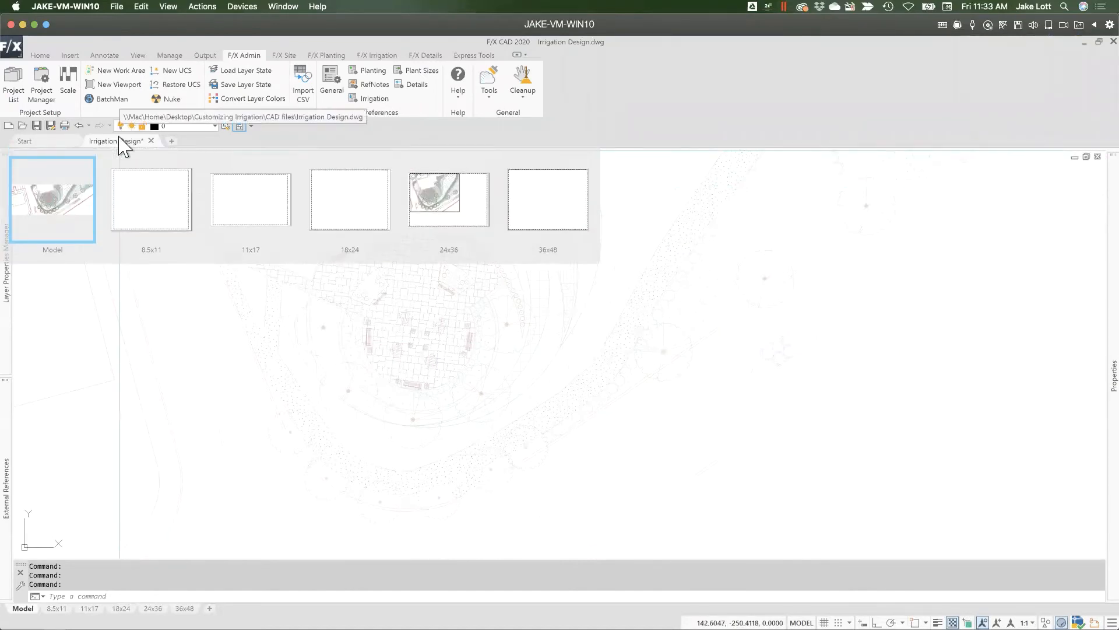
# Step: Run BatchMan with layer name and color changes on the Equipment Layers-Batchman demo folder under Blocks\Graphics\Irrigation
pyautogui.click(111, 100)
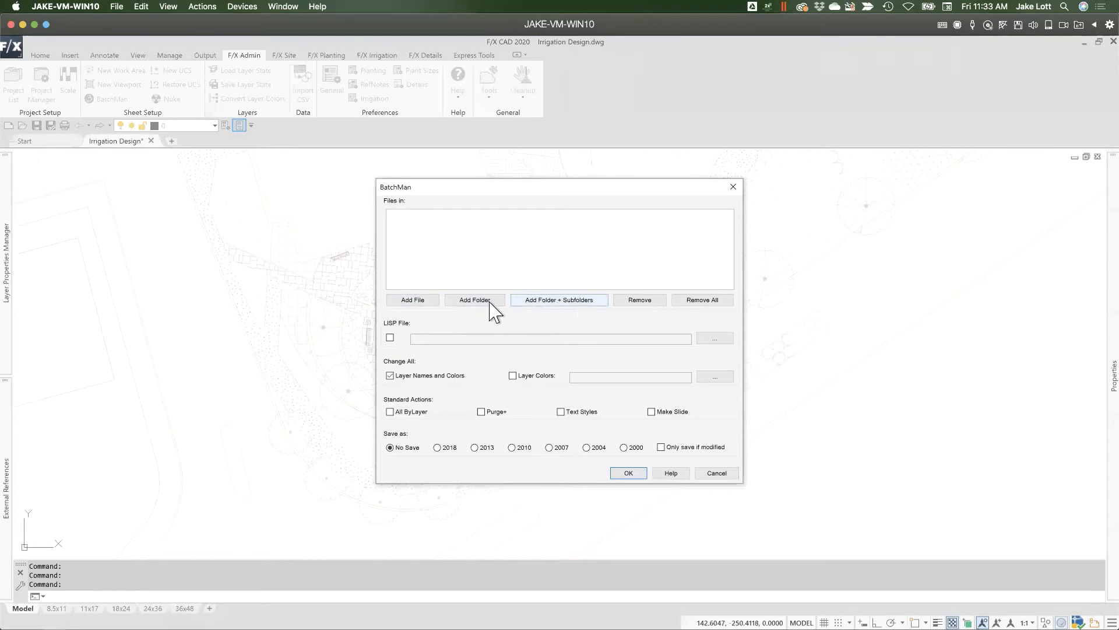
pyautogui.click(475, 299)
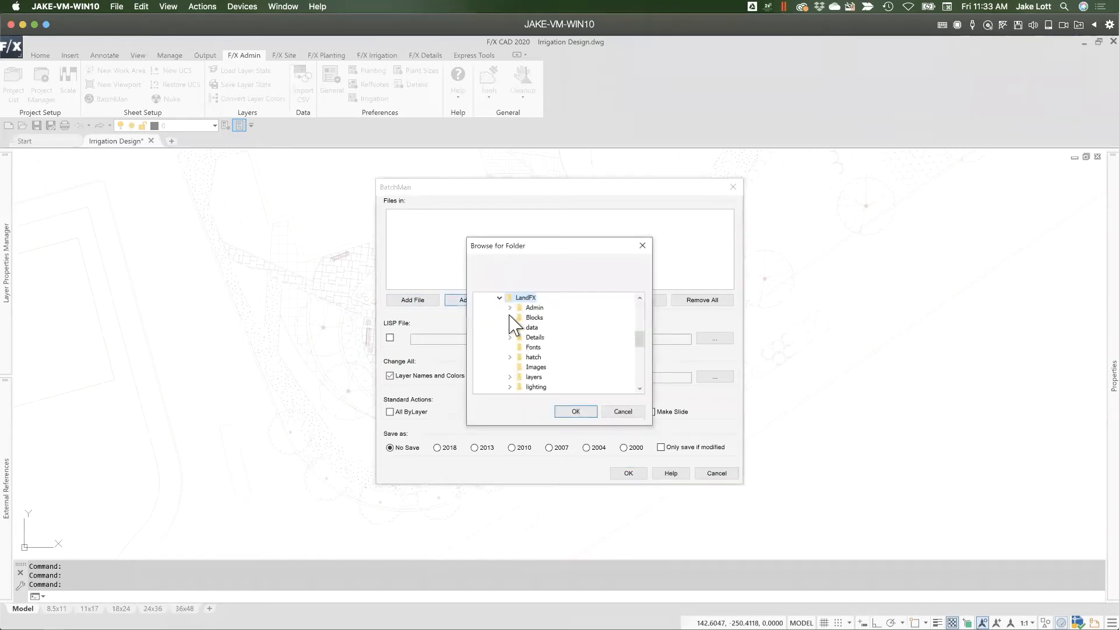
pyautogui.click(510, 317)
pyautogui.click(521, 357)
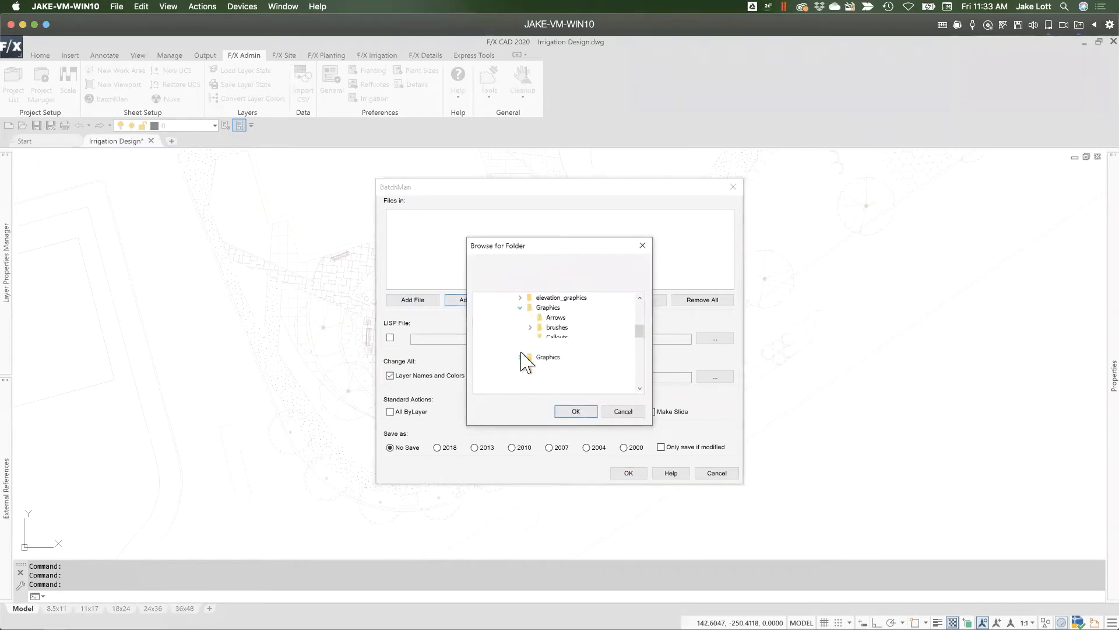
pyautogui.click(532, 368)
pyautogui.click(575, 347)
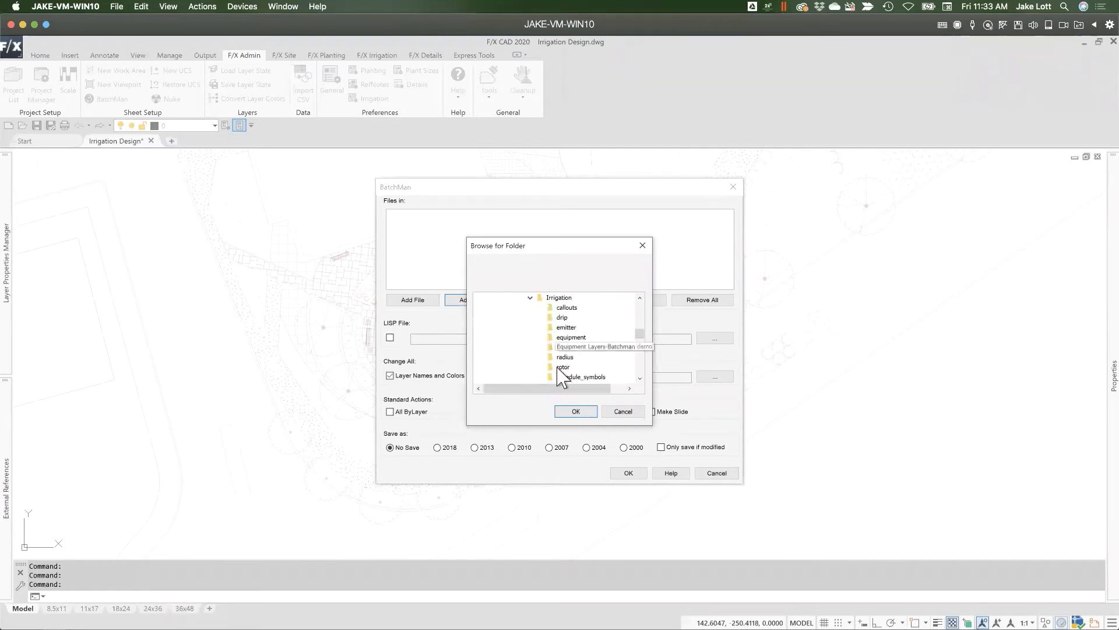
pyautogui.click(575, 411)
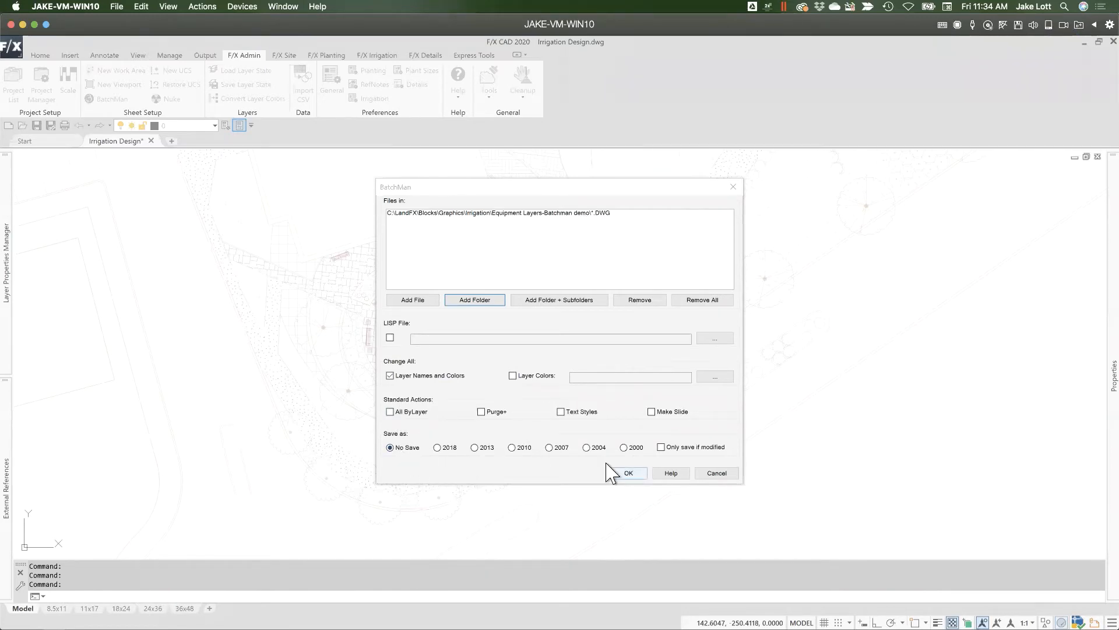
pyautogui.click(625, 472)
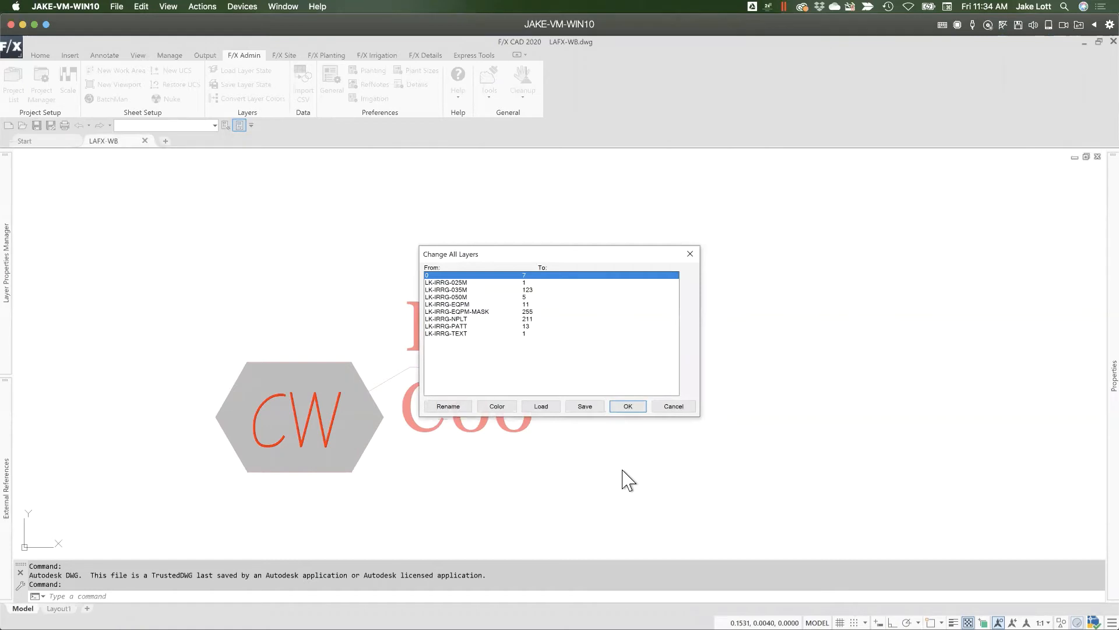
# Step: Review the LK-IRRG layers and their colors in the Change All Layers list, one after another
pyautogui.click(445, 282)
pyautogui.click(445, 290)
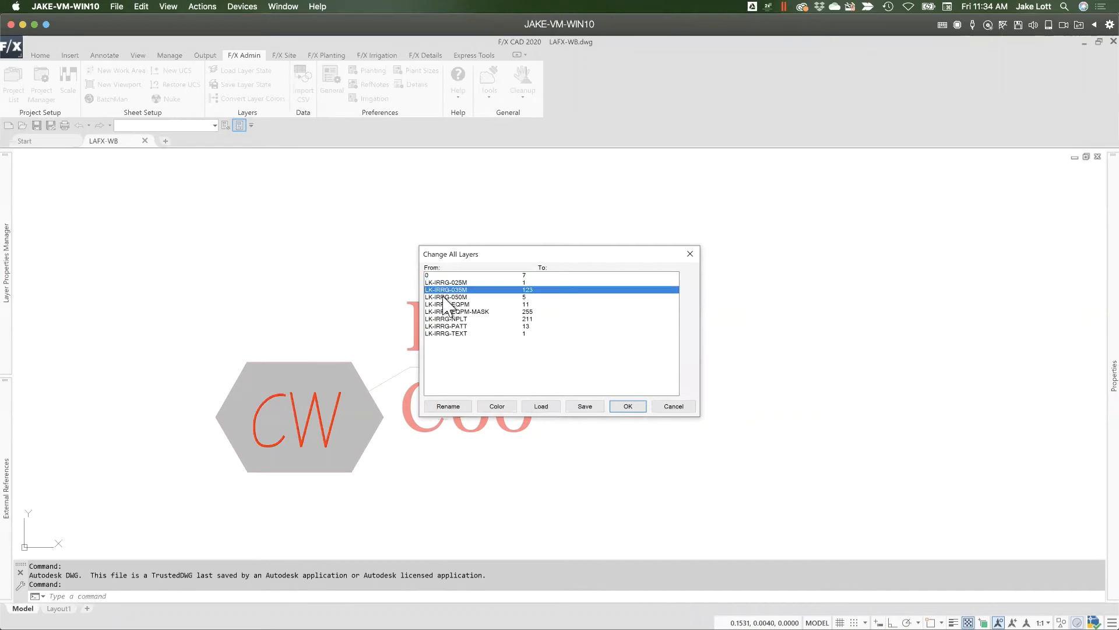
pyautogui.click(445, 297)
pyautogui.click(445, 304)
pyautogui.click(445, 312)
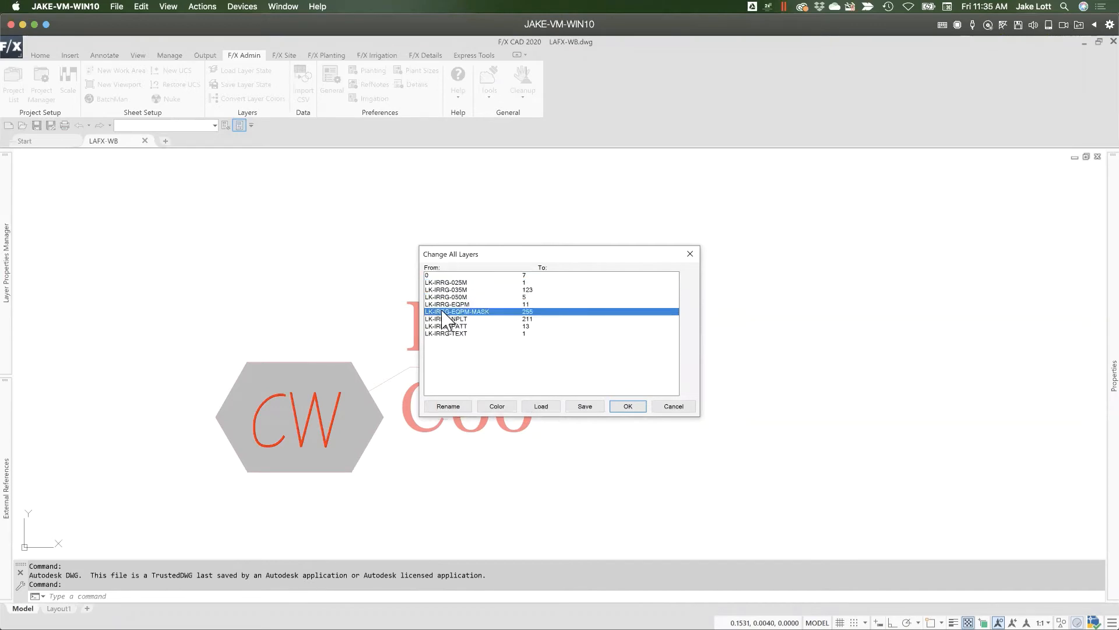
pyautogui.click(442, 319)
pyautogui.click(443, 327)
pyautogui.click(443, 334)
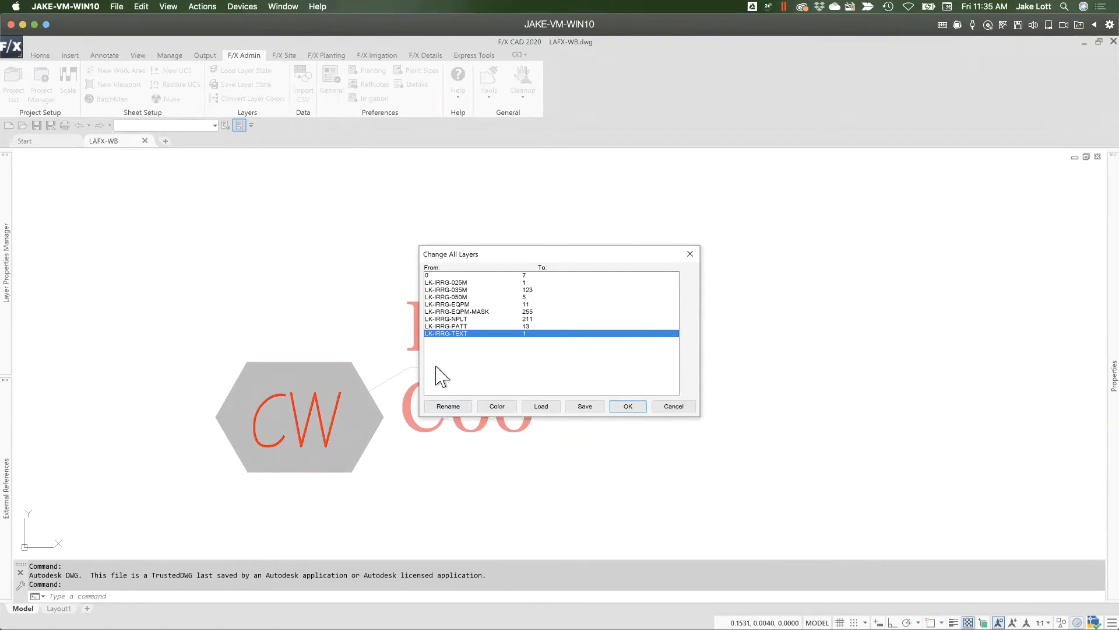
# Step: Assign LK-IRRG-TXT as the new name for the LK-IRRG-TEXT layer
pyautogui.click(450, 407)
pyautogui.click(559, 330)
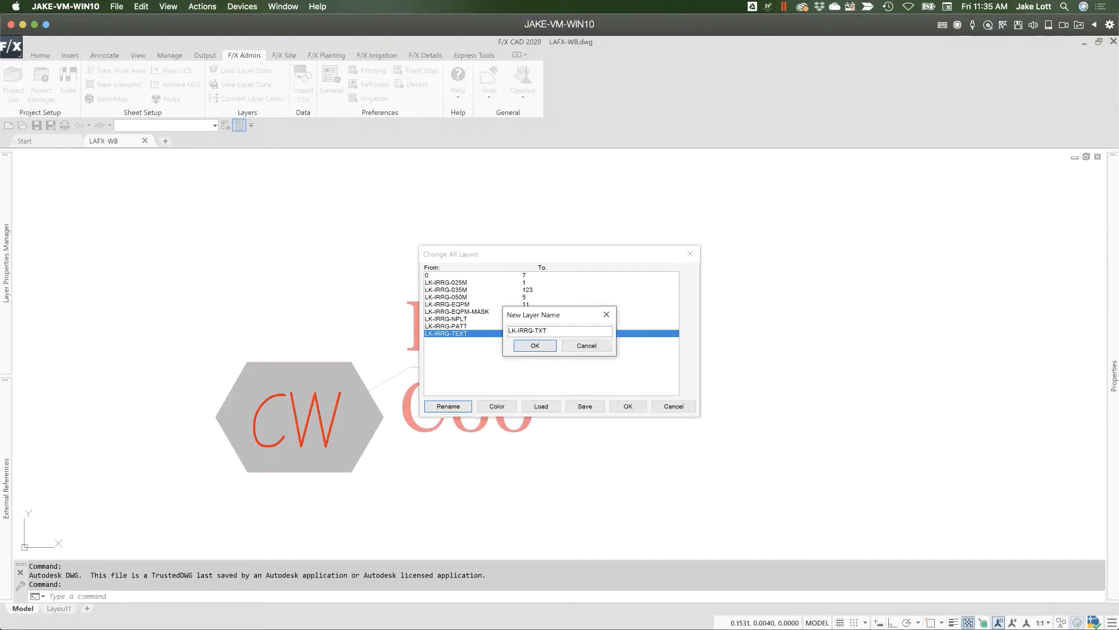
pyautogui.click(541, 345)
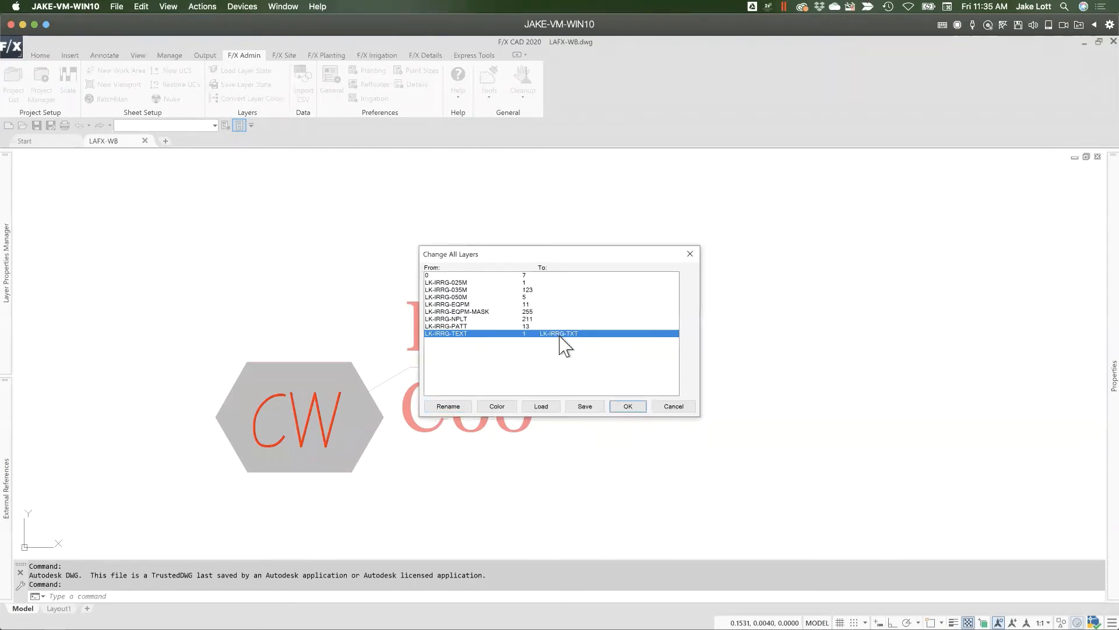
# Step: Assign color 30 to the LK-IRRG-PATT layer, and cancel the batch layer changes
pyautogui.click(461, 327)
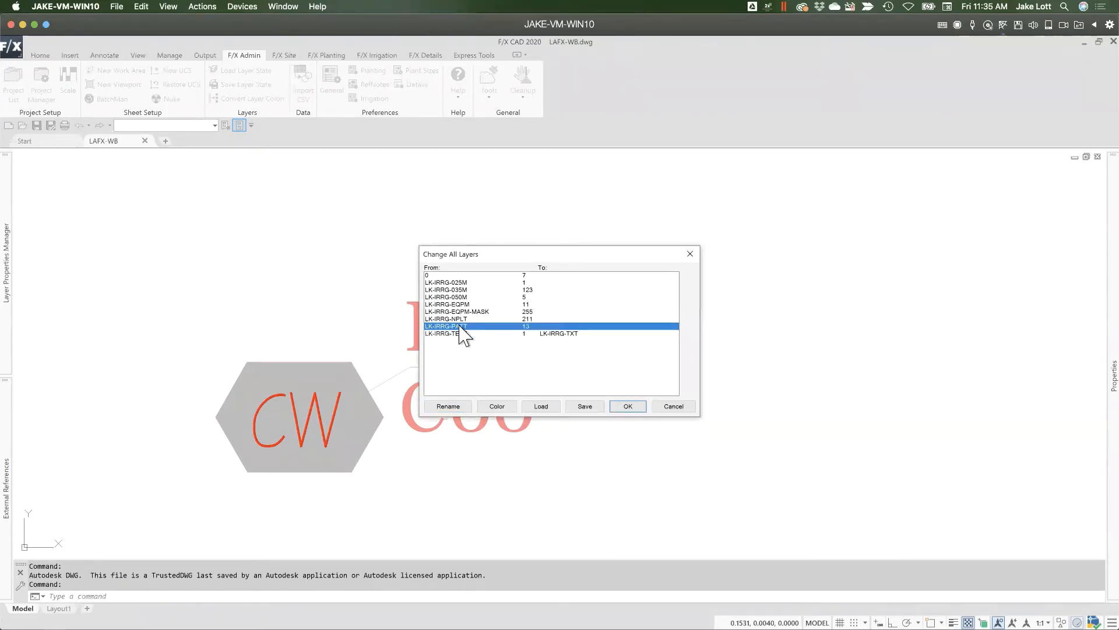
pyautogui.click(497, 406)
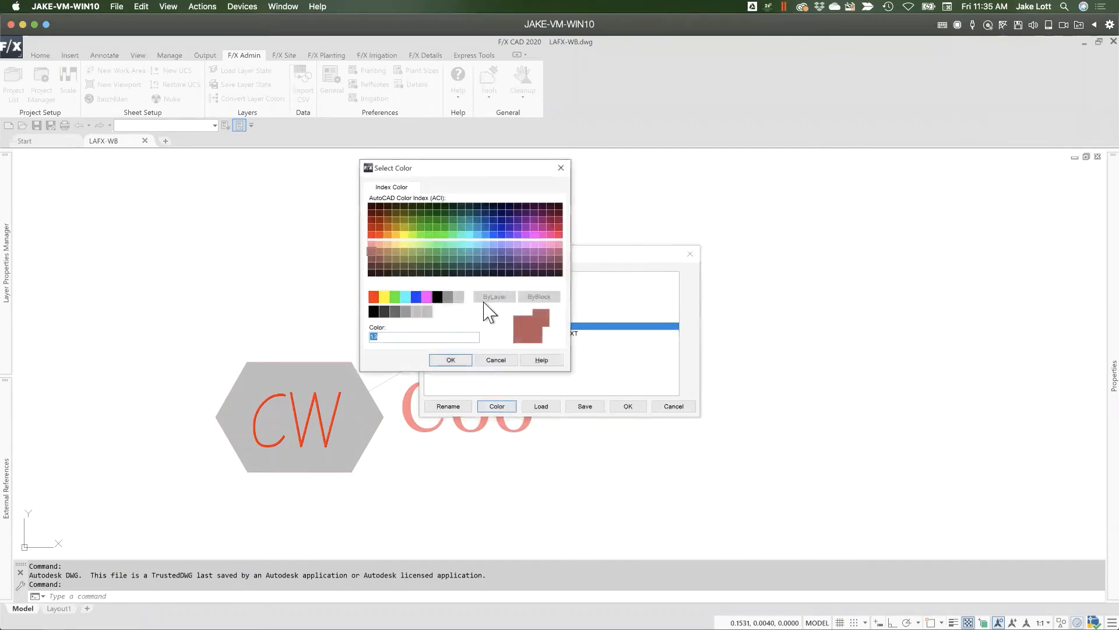
pyautogui.click(387, 234)
pyautogui.click(451, 359)
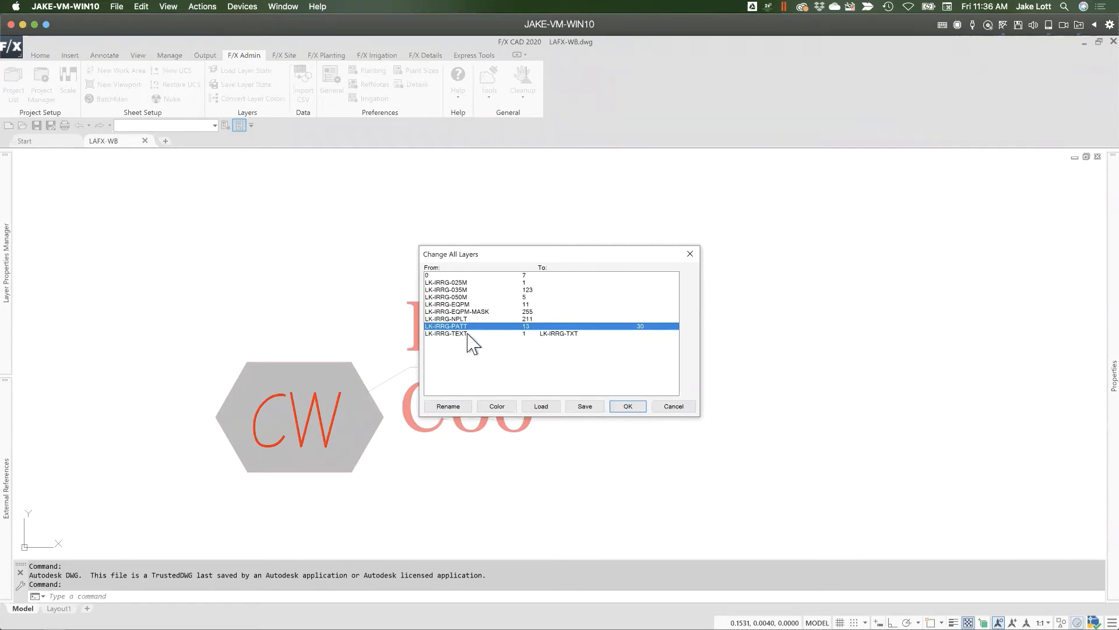
pyautogui.click(669, 408)
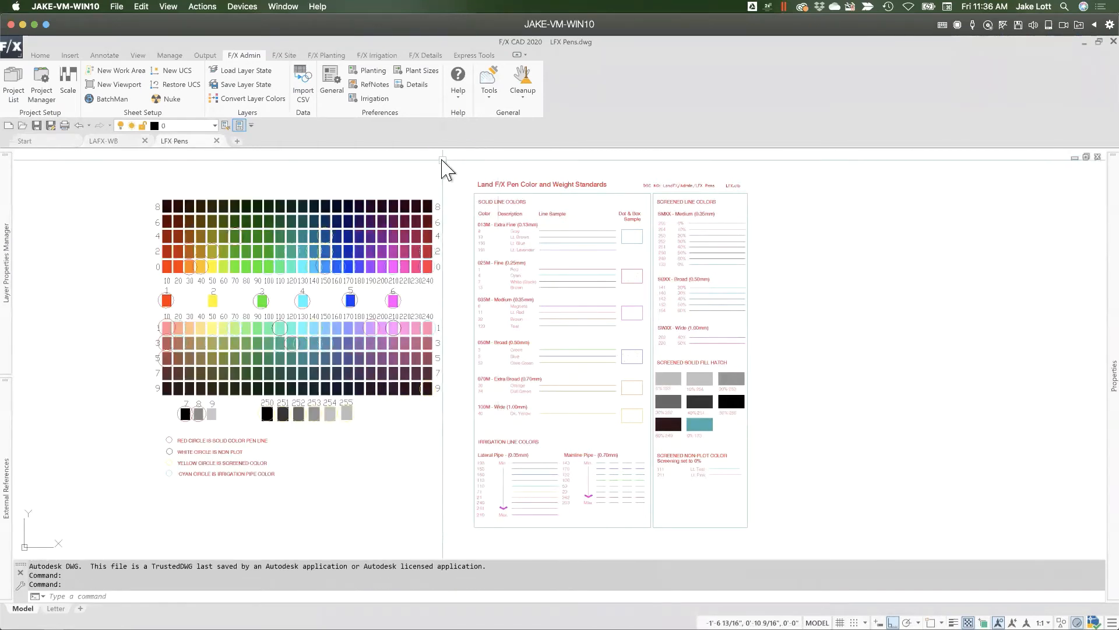
# Step: Switch to File Explorer and open the Admin folder inside the LandFX folder
pyautogui.hotkey('alt', 'Tab')
pyautogui.hotkey('alt', 'Tab')
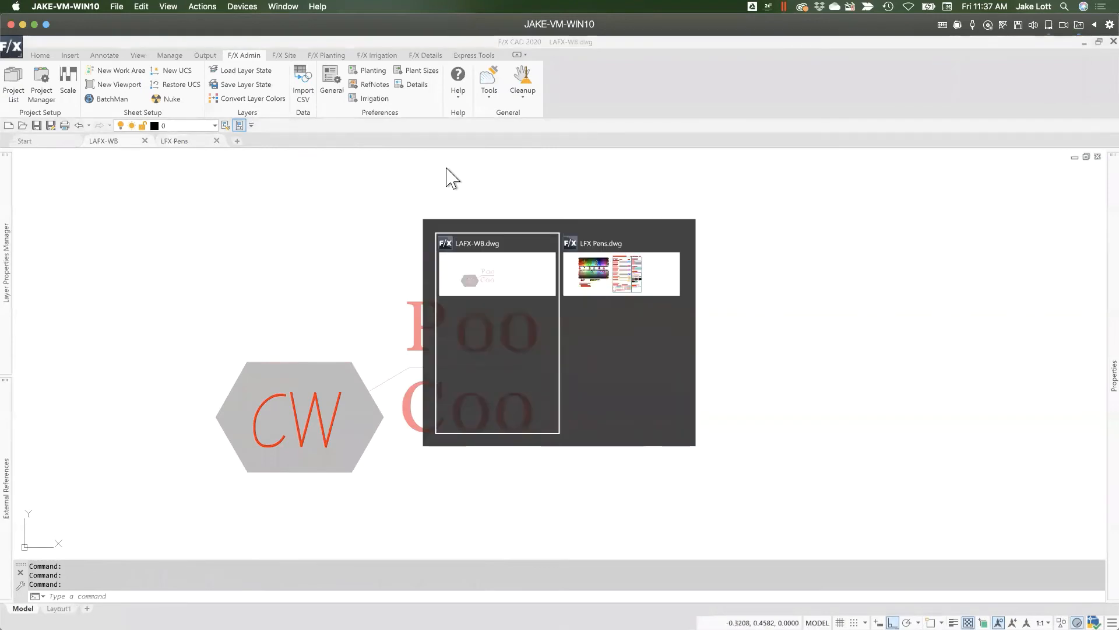
pyautogui.press('super')
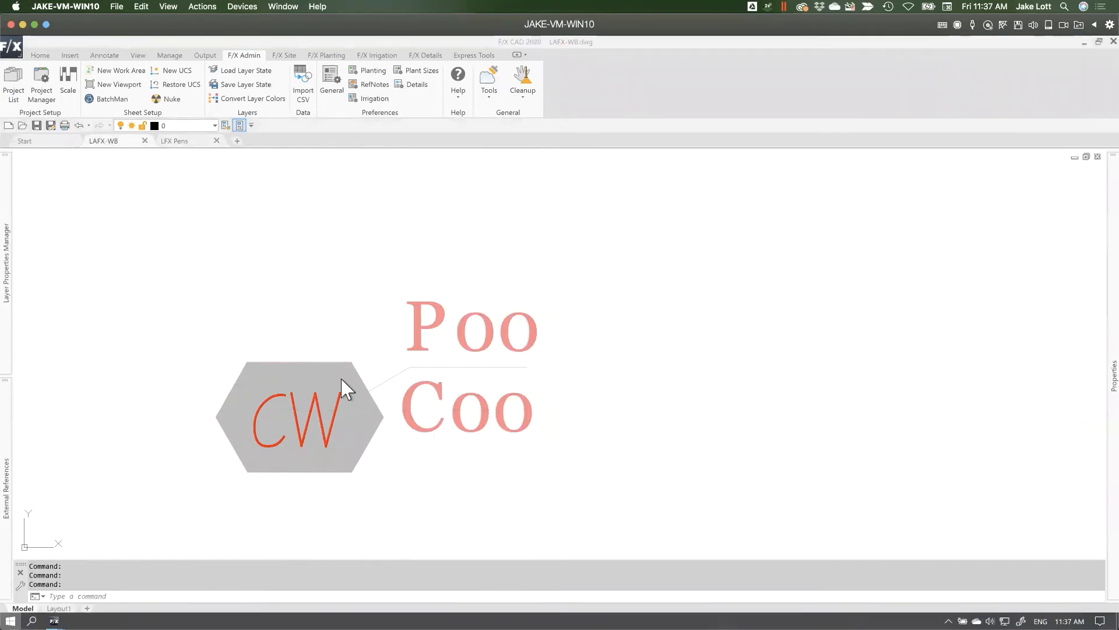
pyautogui.click(331, 407)
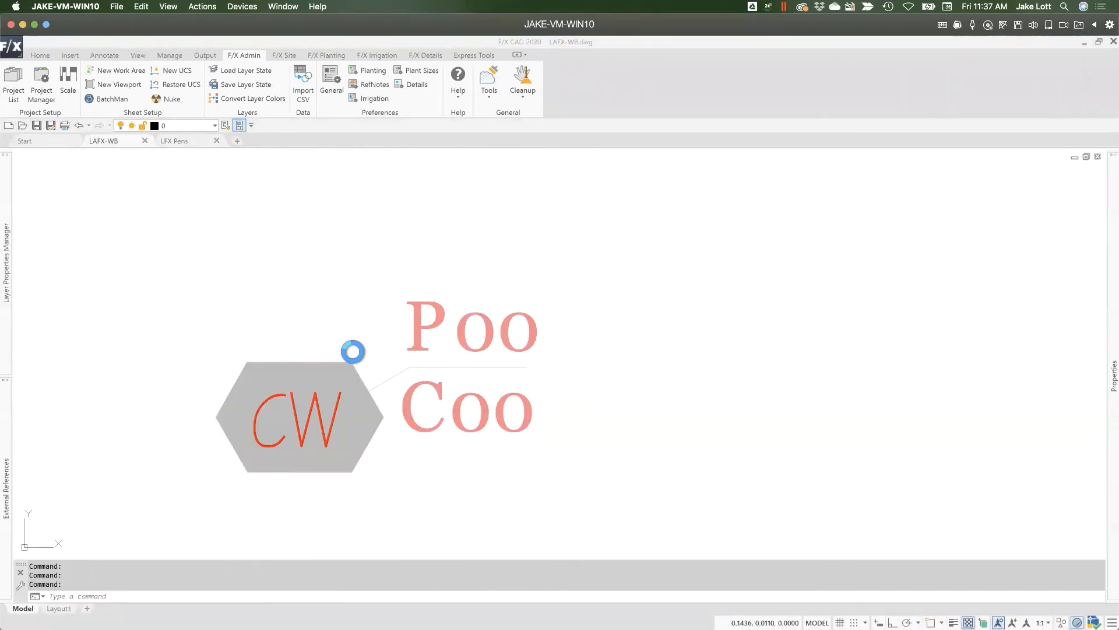
pyautogui.scroll(3, 294, 298)
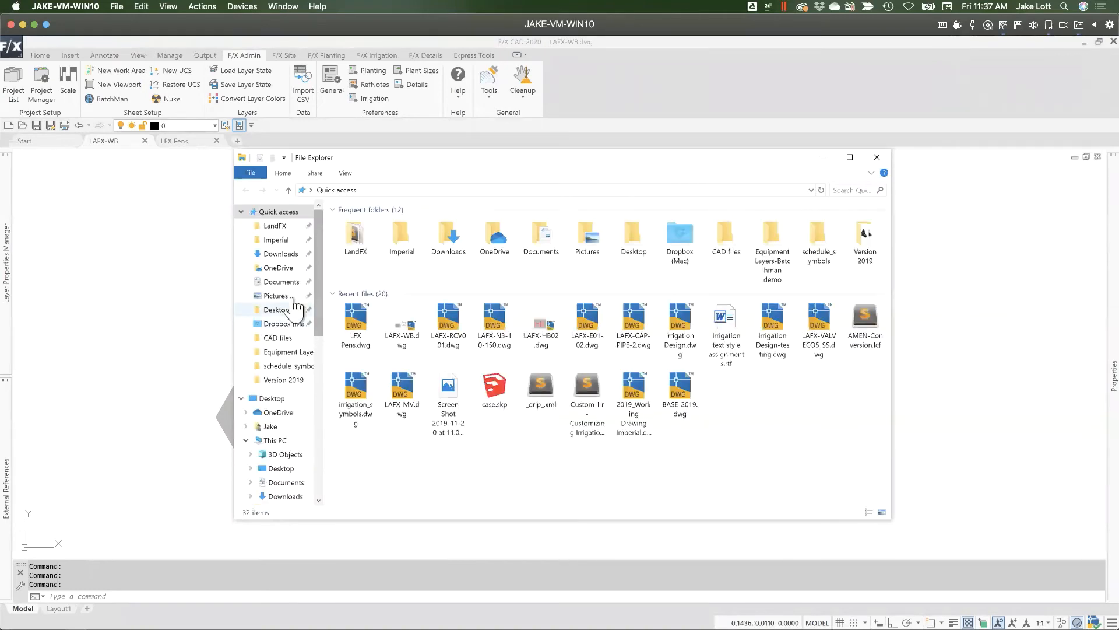
pyautogui.click(291, 223)
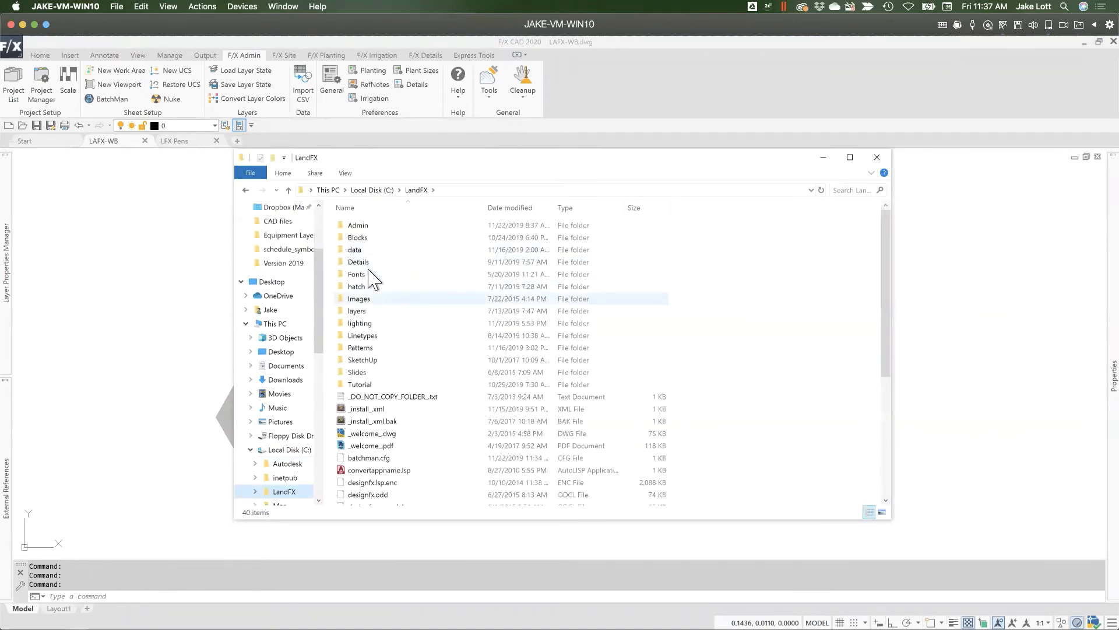
pyautogui.doubleClick(356, 225)
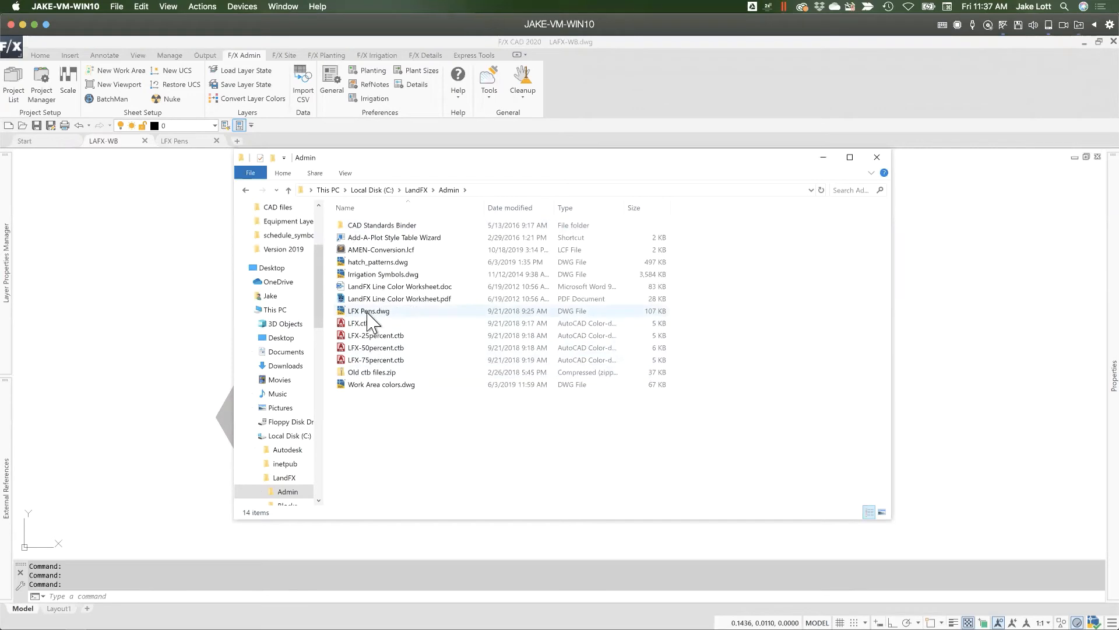
# Step: Locate the LFX Pens, hatch_patterns and Irrigation Symbols drawings in the Admin folder
pyautogui.click(373, 311)
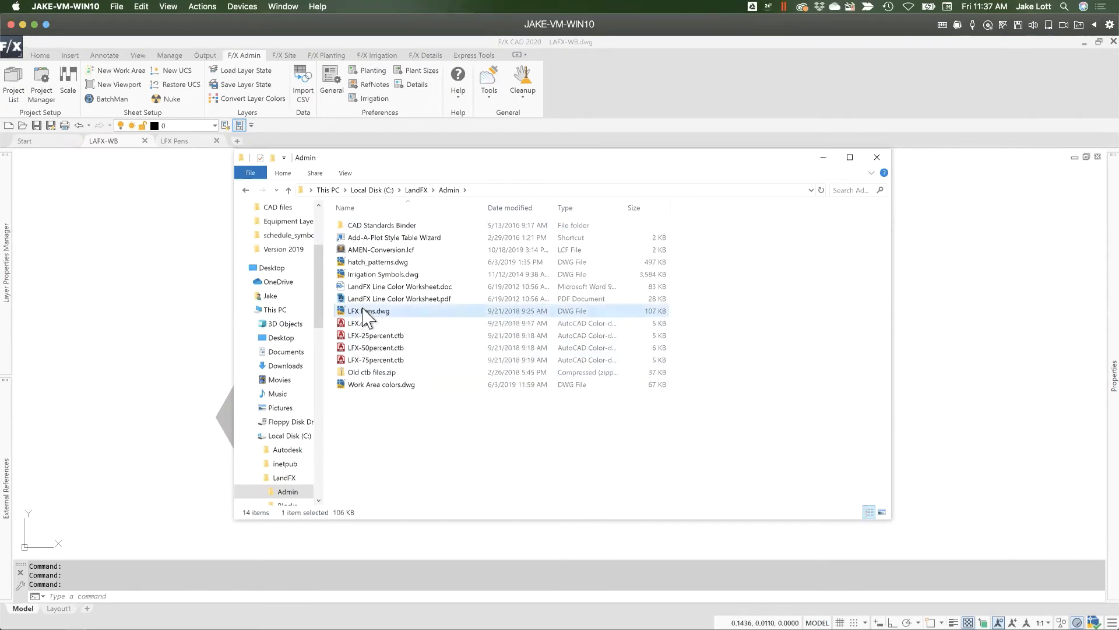
pyautogui.click(361, 263)
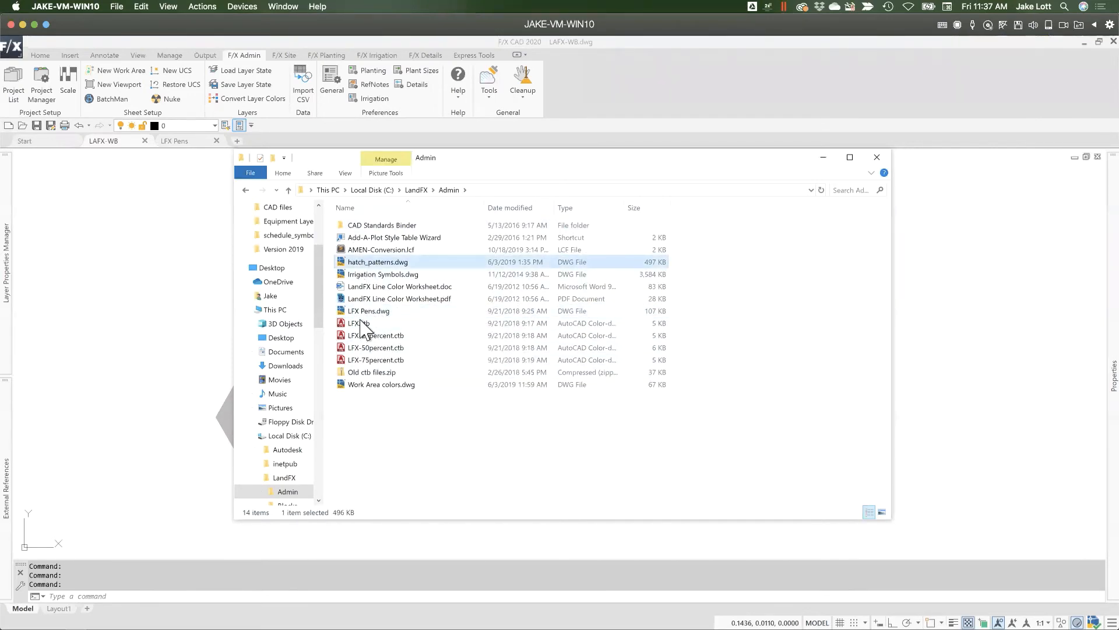
pyautogui.click(361, 275)
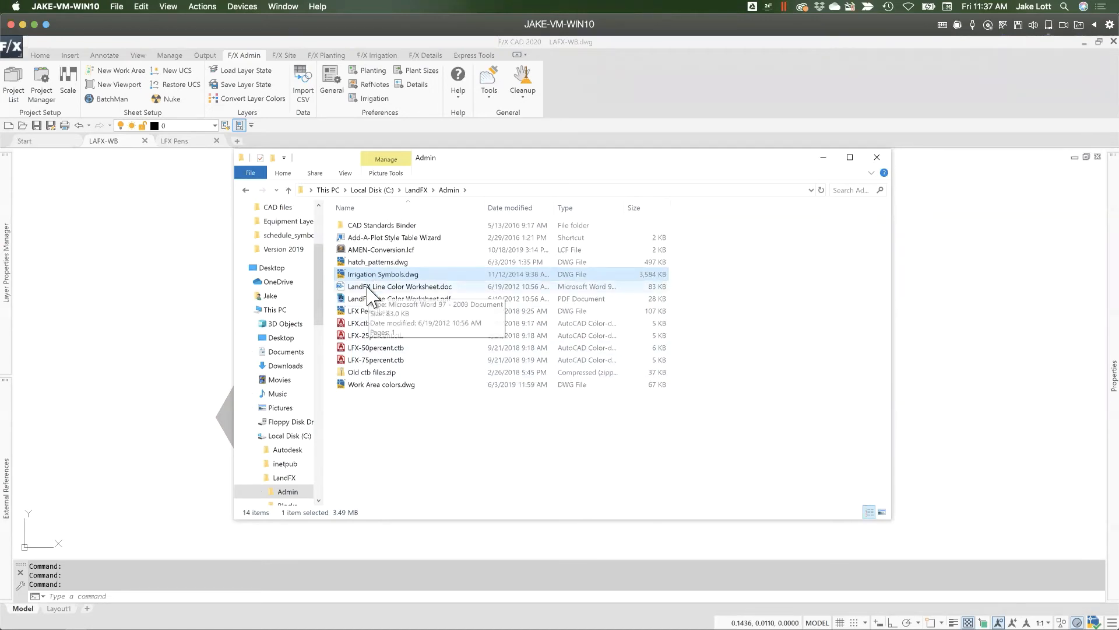
# Step: Return to the LFX Pens drawing and examine the pen weight standards and the irrigation line colors for lateral and mainline pipe
pyautogui.click(195, 226)
pyautogui.click(188, 142)
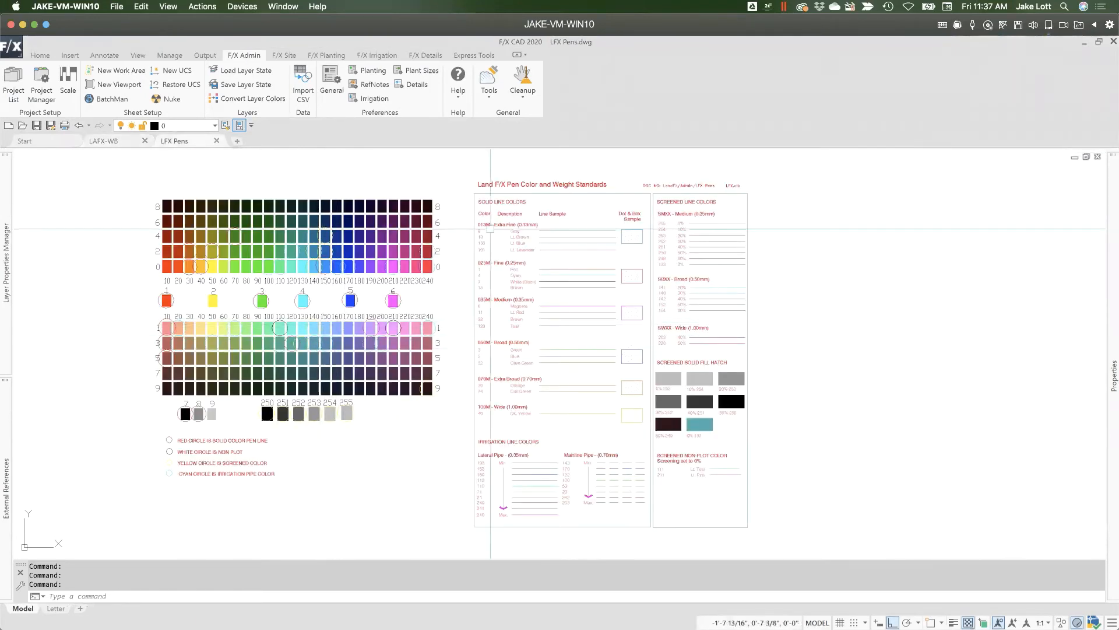
pyautogui.scroll(4, 555, 217)
pyautogui.moveTo(462, 359)
pyautogui.mouseDown(button='middle')
pyautogui.moveTo(462, 382)
pyautogui.moveTo(435, 273)
pyautogui.moveTo(411, 248)
pyautogui.mouseUp(button='middle')
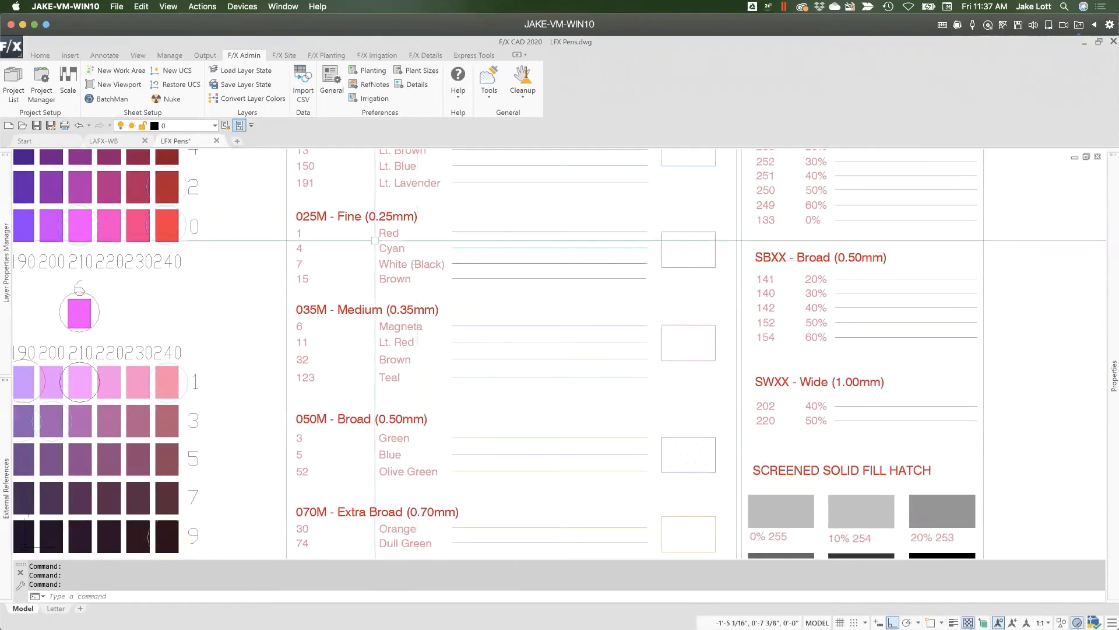
pyautogui.scroll(2, 381, 440)
pyautogui.moveTo(380, 448); pyautogui.dragTo(382, 272, button='middle')
pyautogui.scroll(-5, 379, 291)
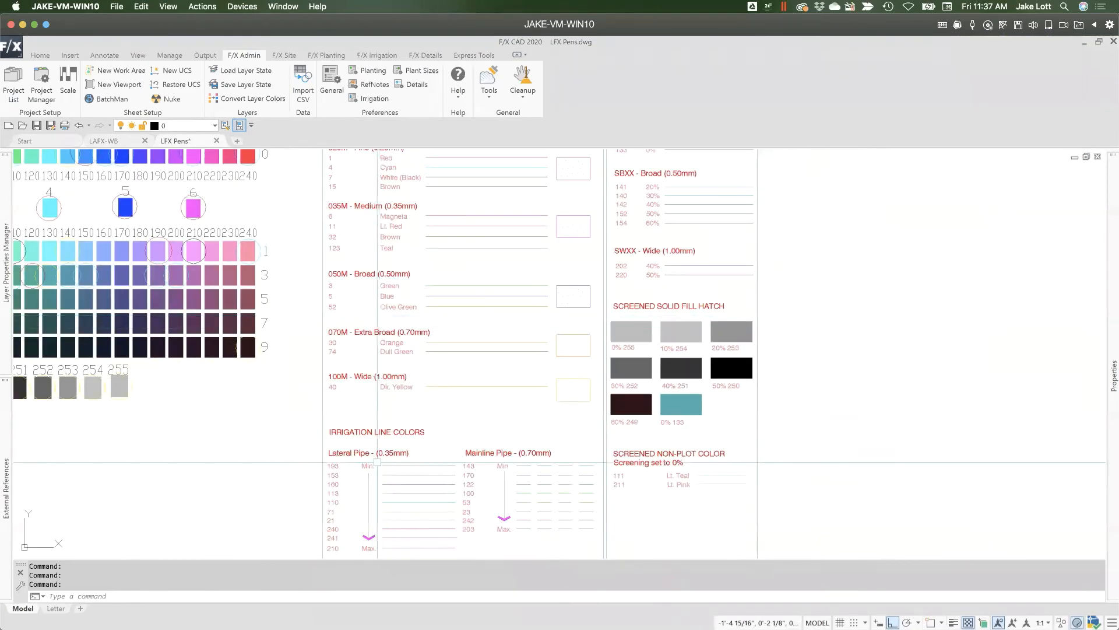
pyautogui.moveTo(380, 495); pyautogui.dragTo(382, 370, button='middle')
pyautogui.scroll(2, 401, 385)
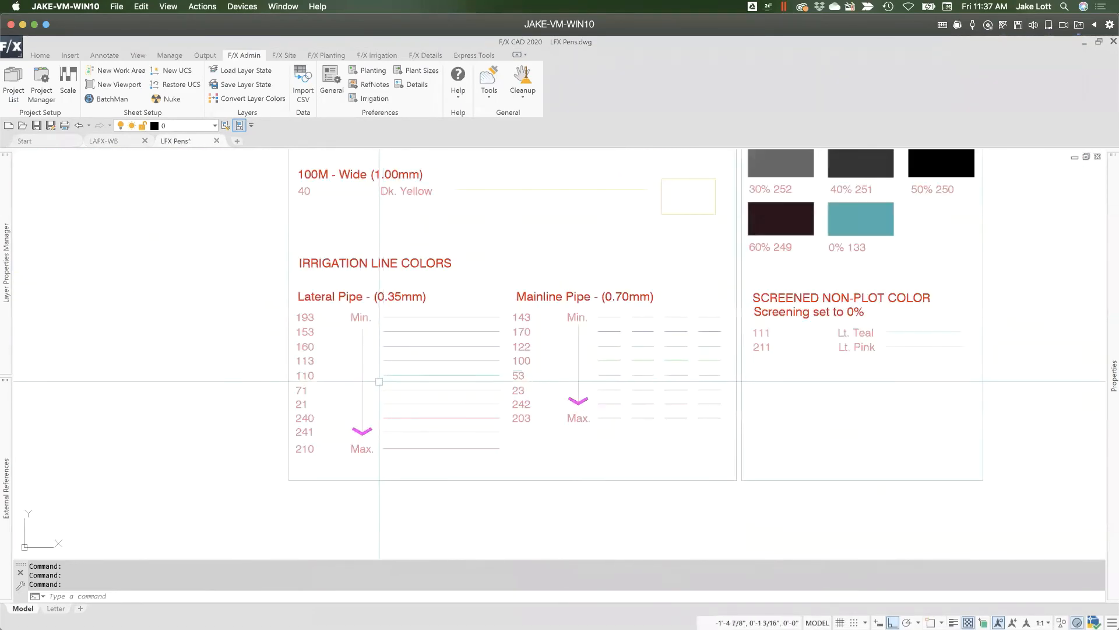
pyautogui.scroll(2, 401, 384)
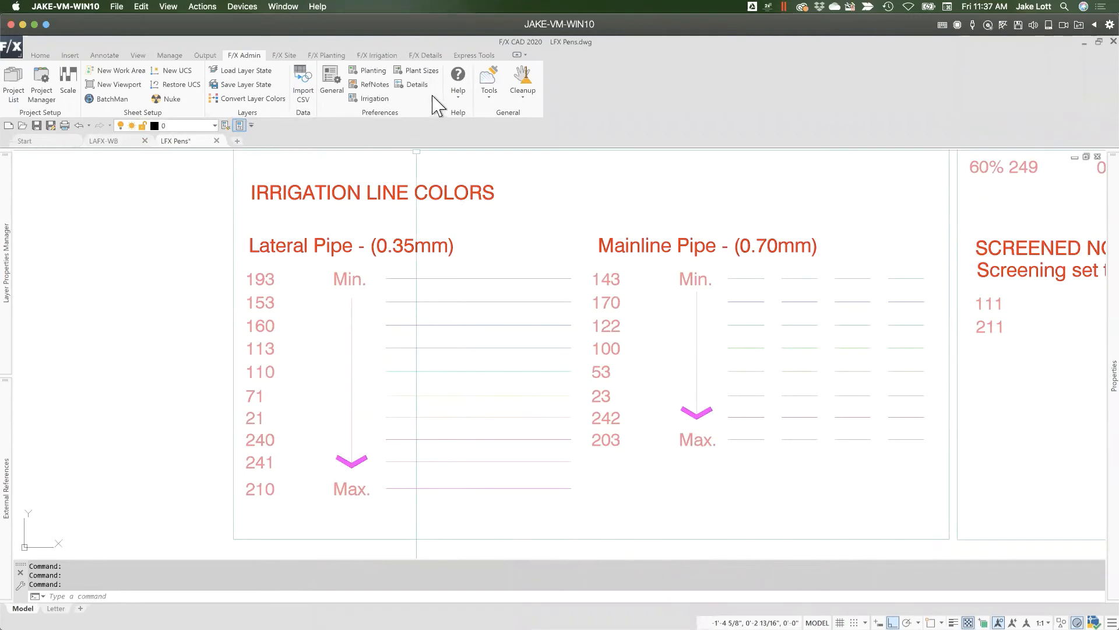
# Step: Open the irrigation preferences to review the color-coded pipe option, moving the dialog clear of the lateral pipe color chart
pyautogui.click(367, 98)
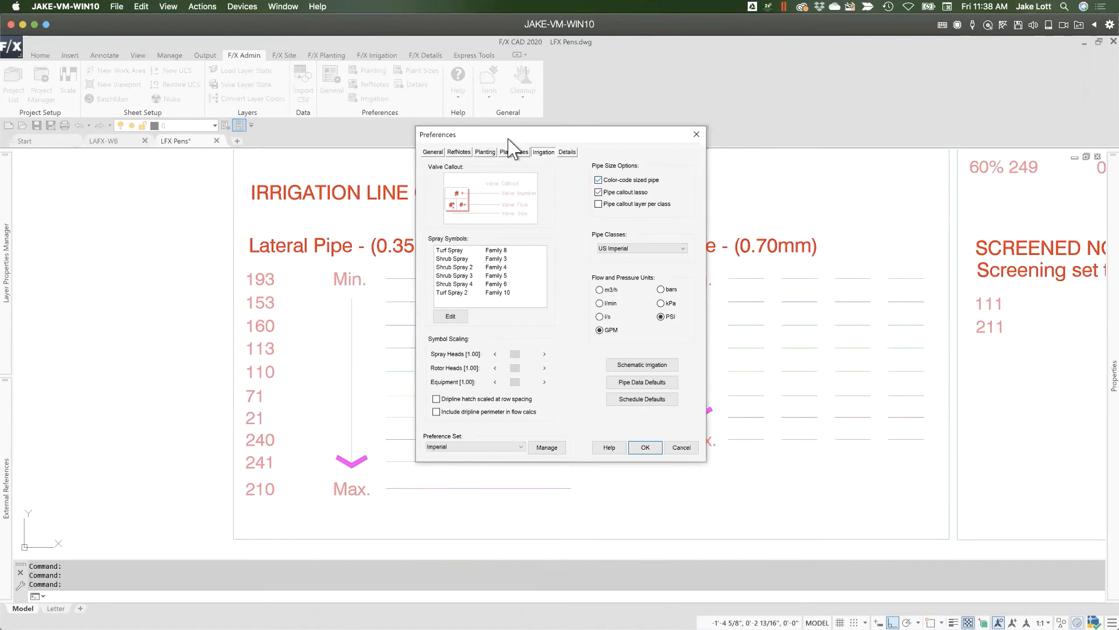
pyautogui.moveTo(496, 134); pyautogui.dragTo(735, 119)
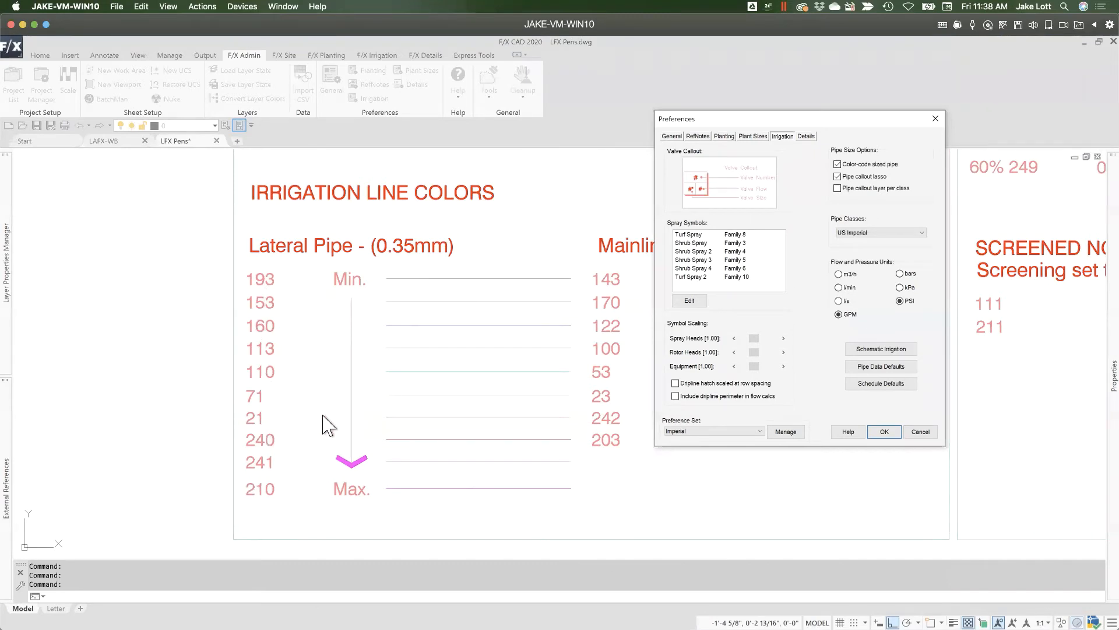
# Step: Open the block layer colors from the general preferences and locate the entry for color 193
pyautogui.click(671, 137)
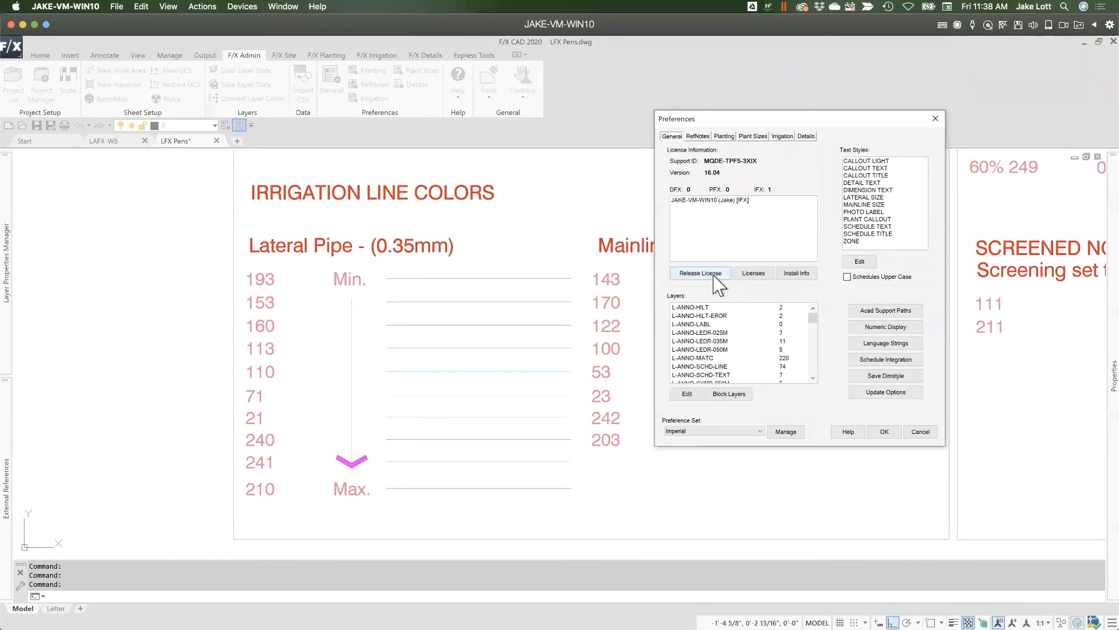
pyautogui.click(730, 394)
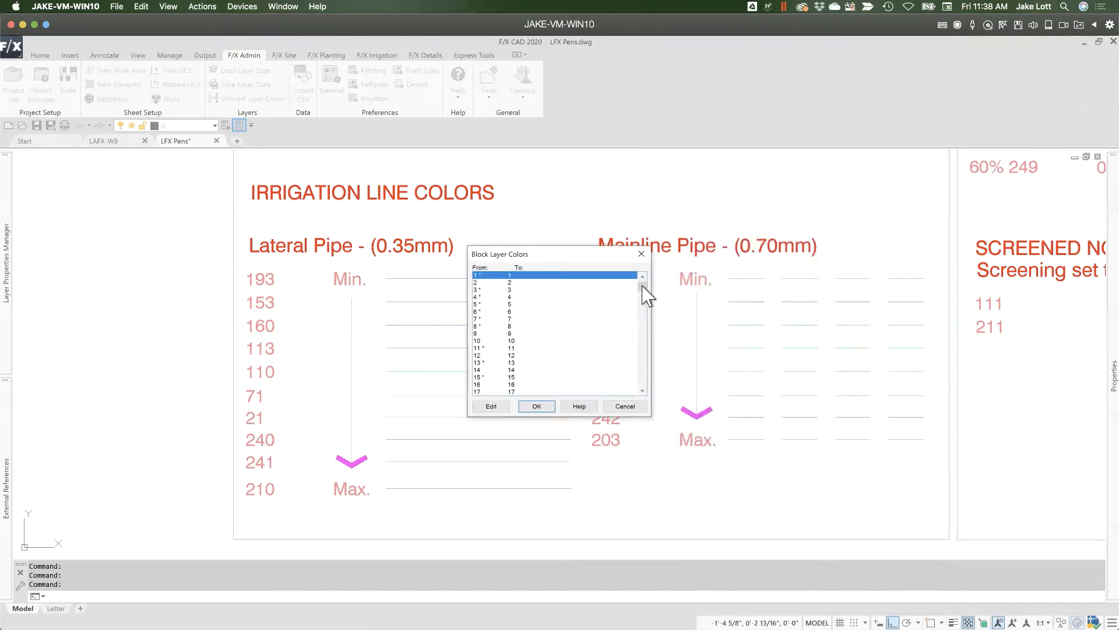
pyautogui.moveTo(642, 285); pyautogui.dragTo(655, 350)
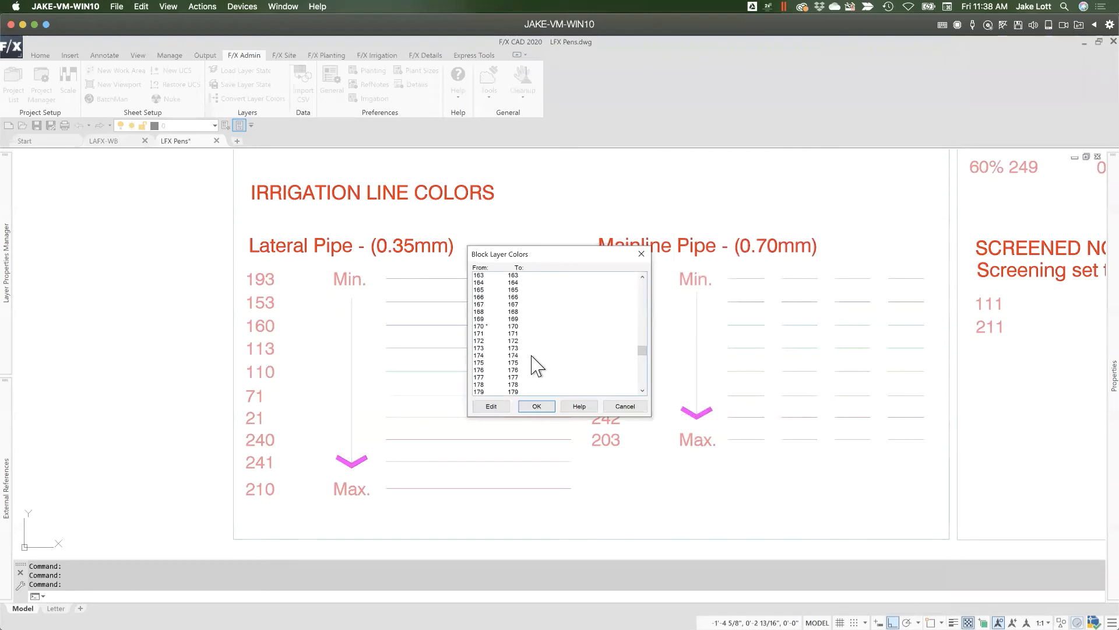
pyautogui.click(505, 362)
pyautogui.scroll(-4, 501, 364)
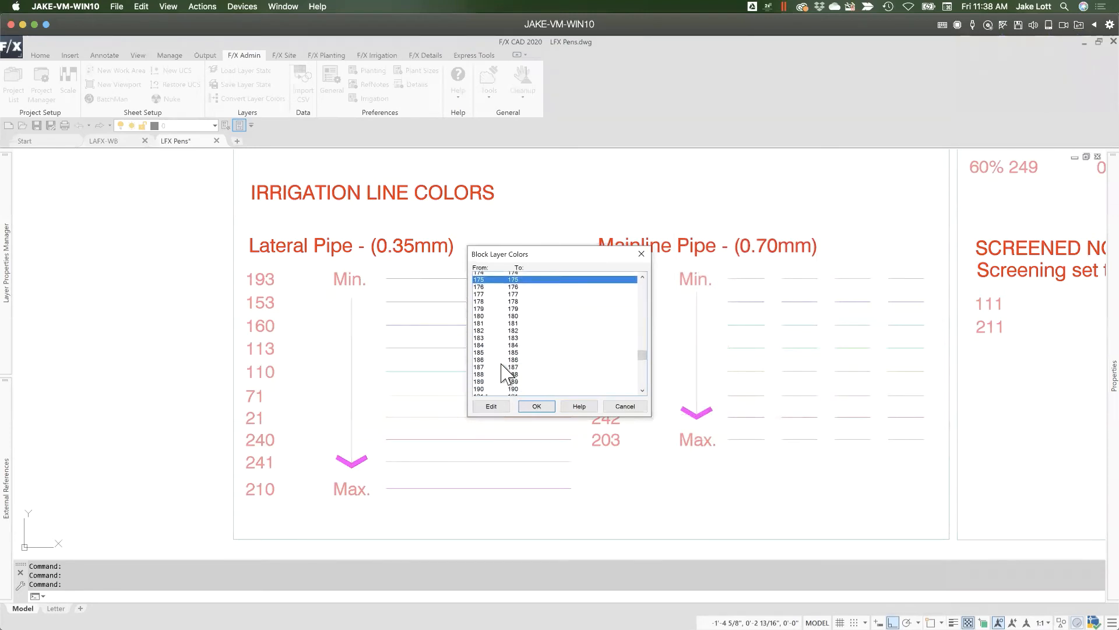
pyautogui.scroll(-2, 505, 372)
pyautogui.click(479, 377)
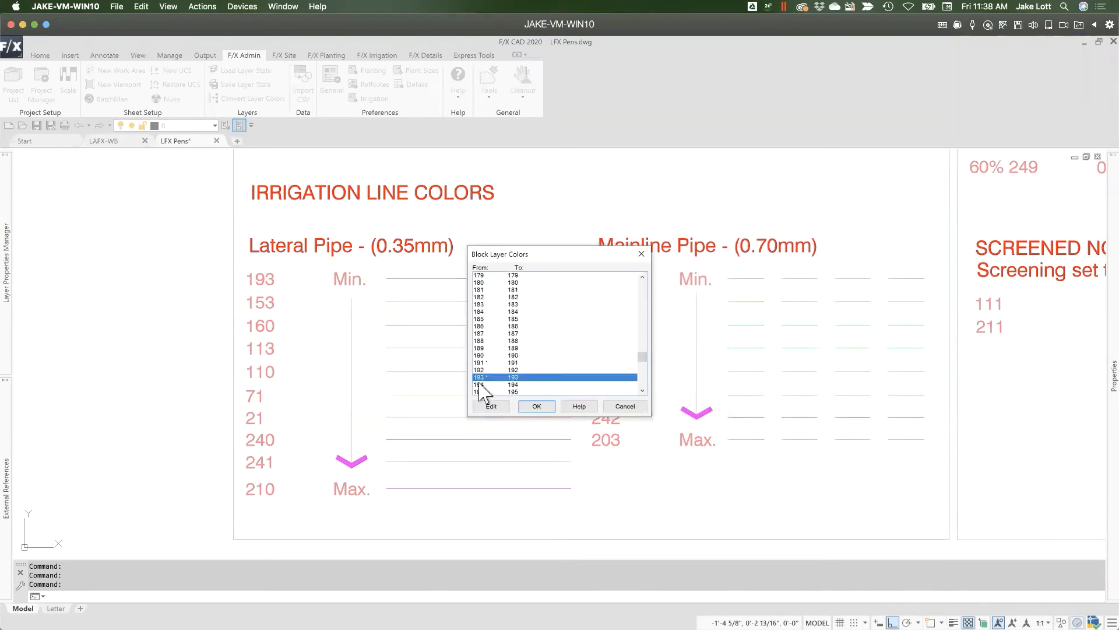
pyautogui.click(491, 363)
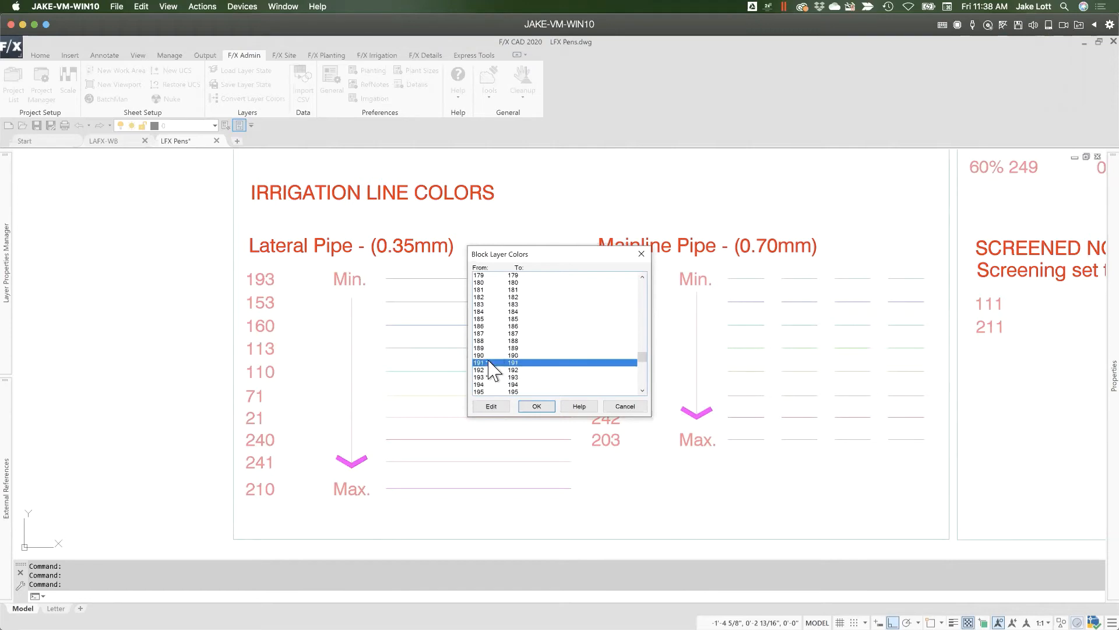
pyautogui.click(485, 378)
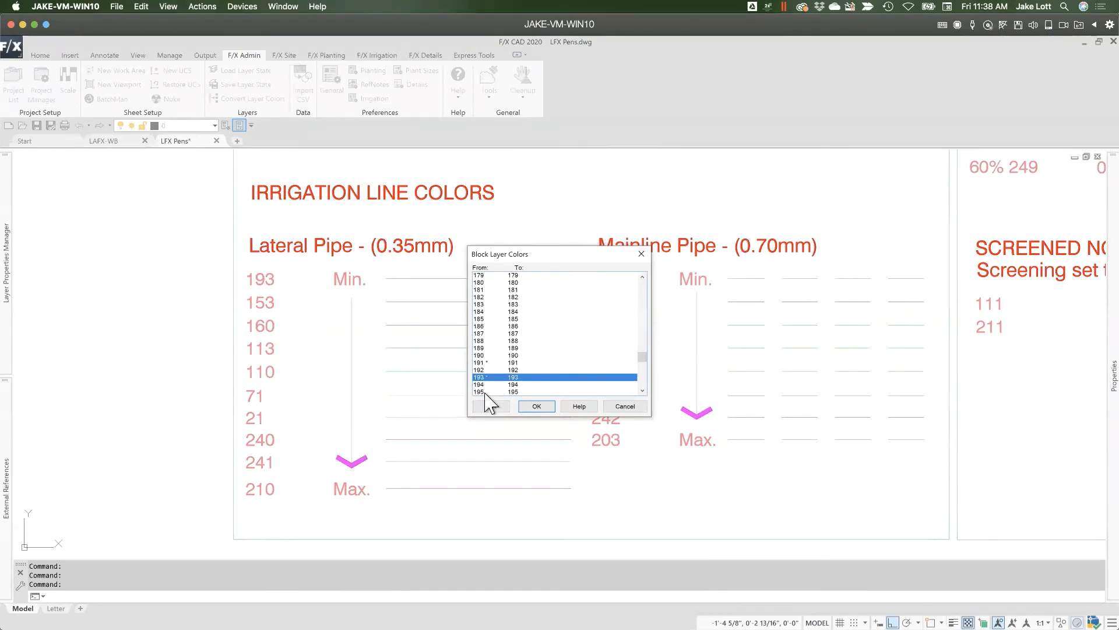
# Step: Remap block layer color 193 to color 130, then discard the block layer color changes
pyautogui.click(493, 407)
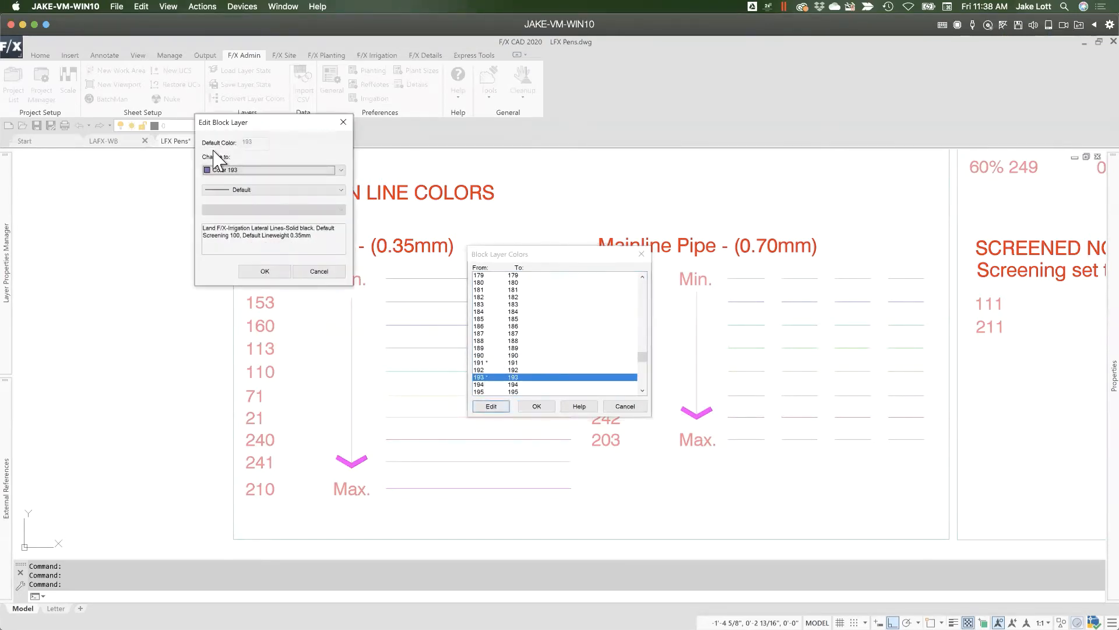
pyautogui.click(215, 170)
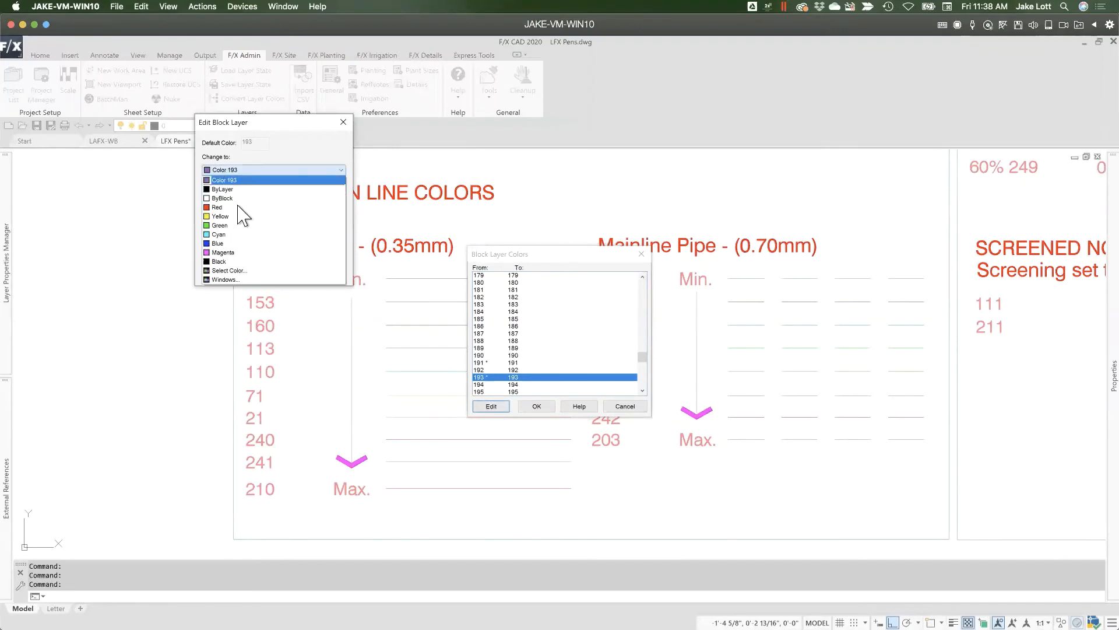
pyautogui.click(230, 271)
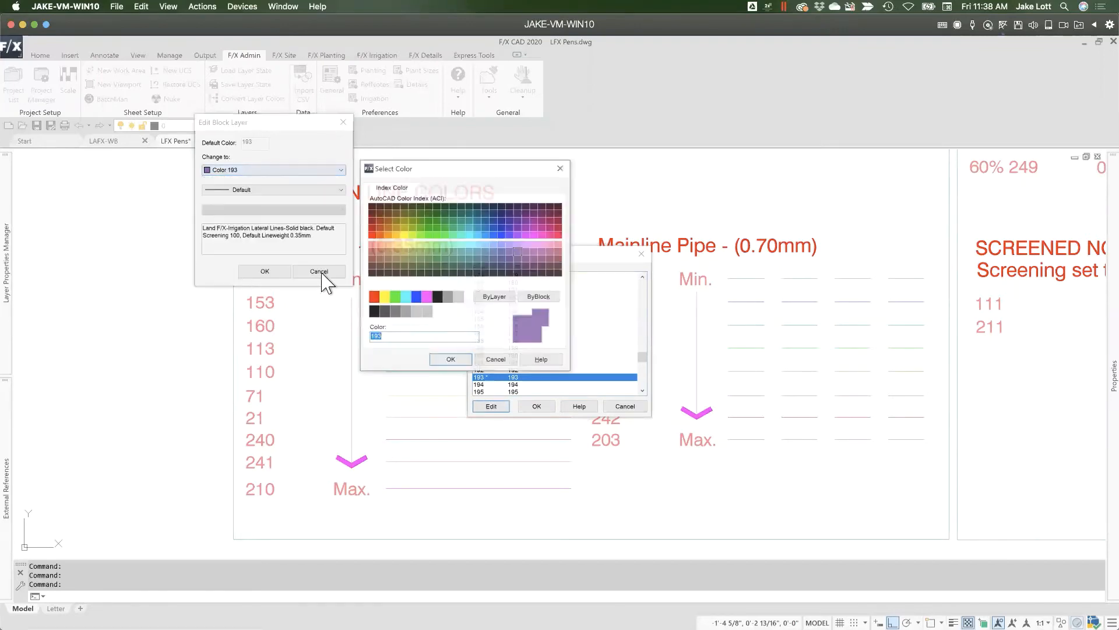
pyautogui.click(470, 234)
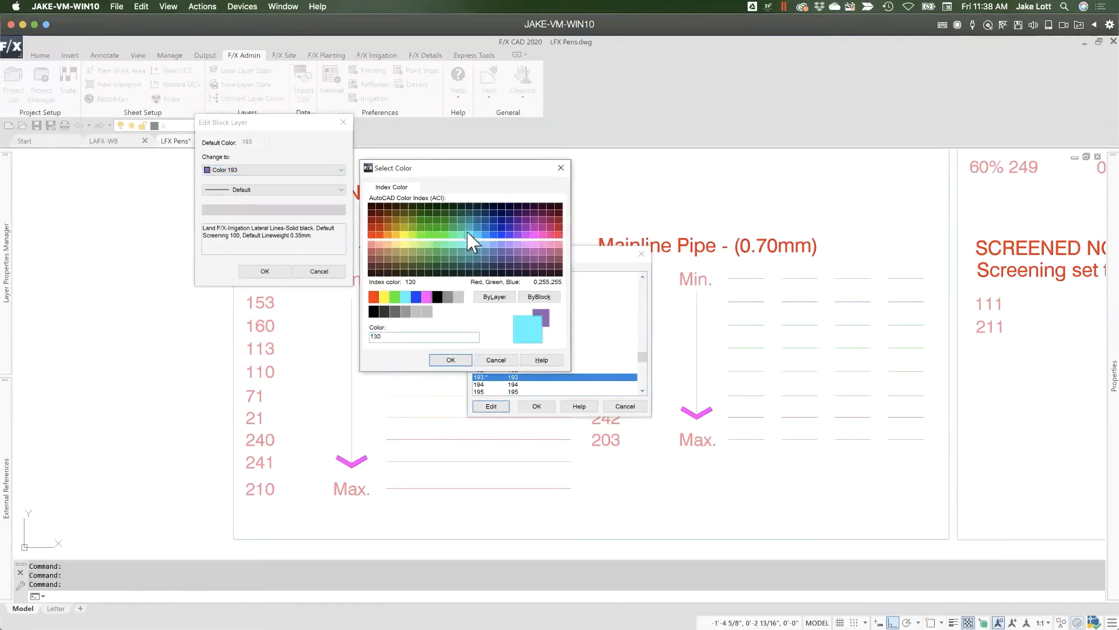
pyautogui.click(451, 360)
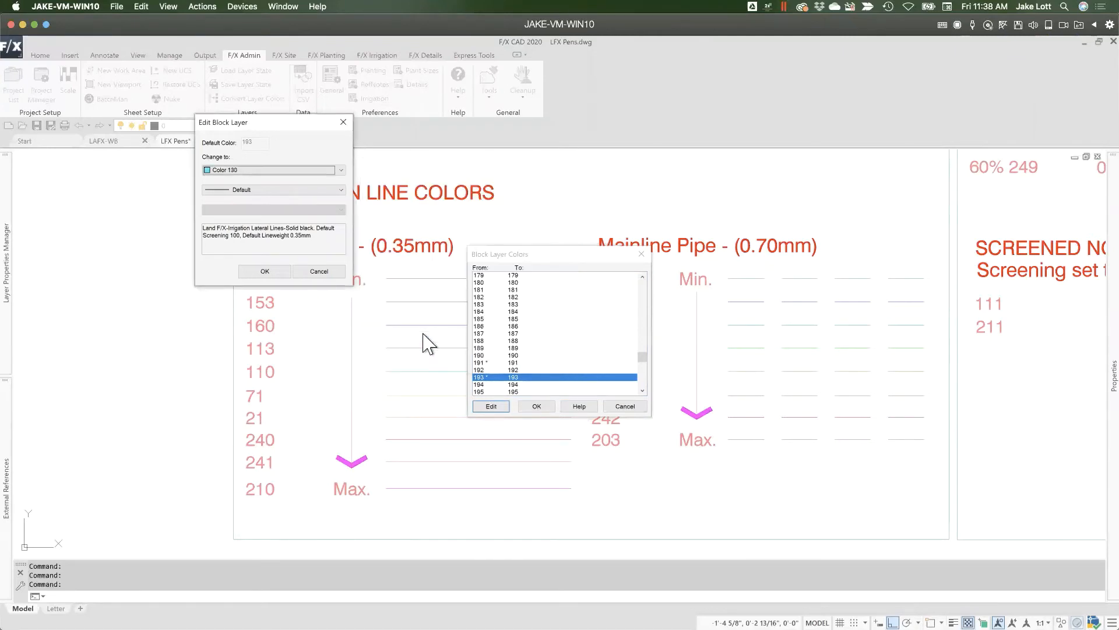
pyautogui.click(265, 271)
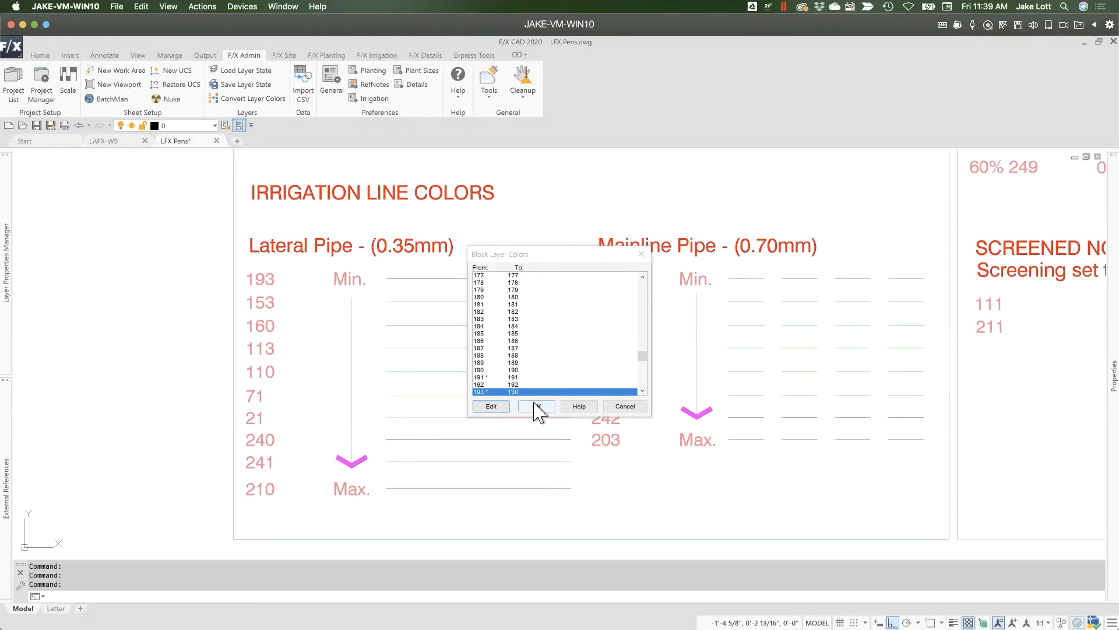
pyautogui.click(625, 406)
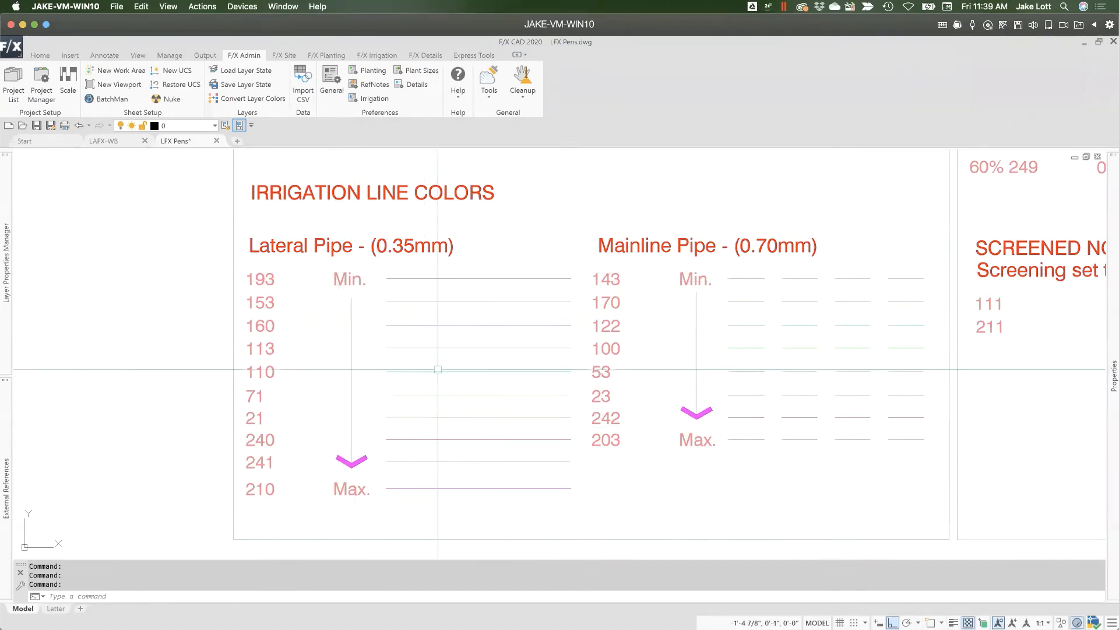
# Step: Open the pipe data defaults from the irrigation preferences, shifting both dialogs to uncover the lateral pipe line samples
pyautogui.click(366, 104)
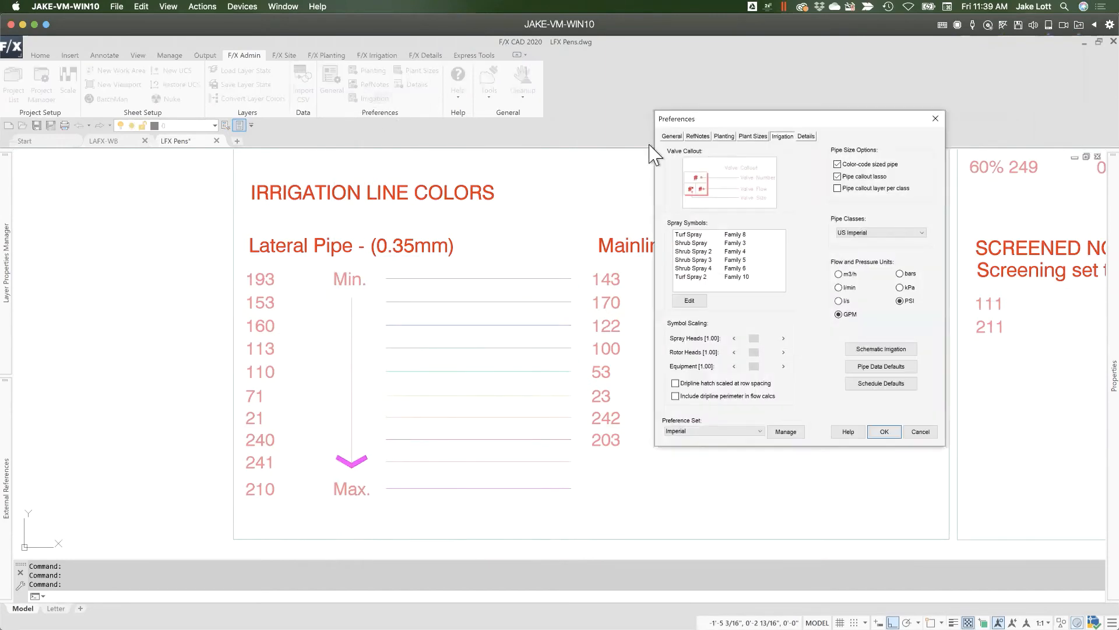
pyautogui.moveTo(719, 117); pyautogui.dragTo(635, 114)
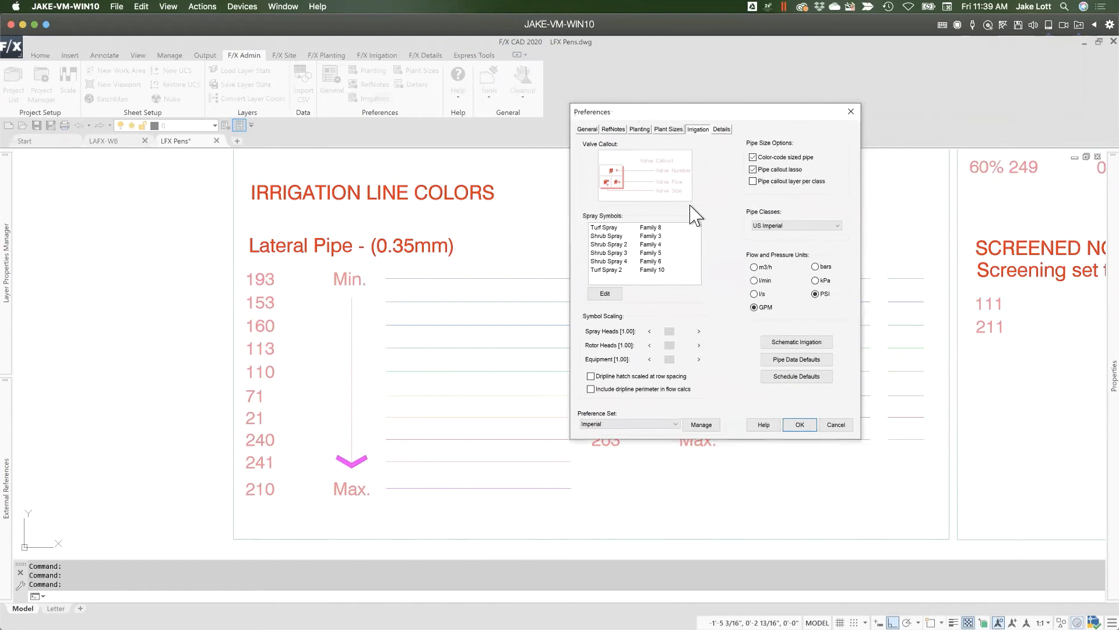
pyautogui.click(792, 360)
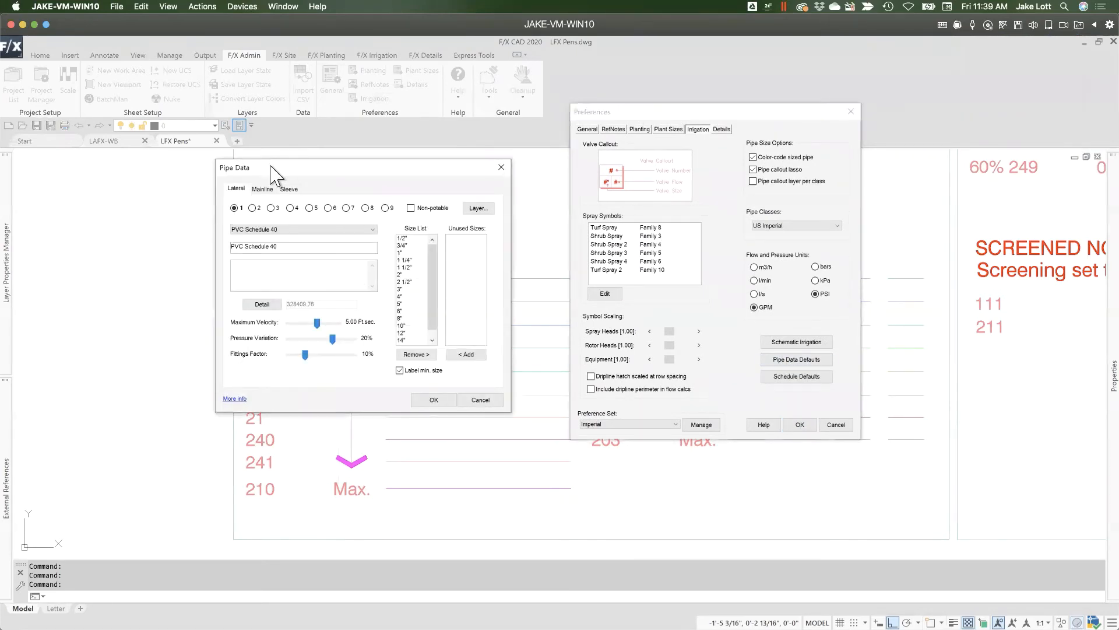
pyautogui.moveTo(270, 165)
pyautogui.mouseDown()
pyautogui.moveTo(59, 156)
pyautogui.moveTo(72, 155)
pyautogui.mouseUp()
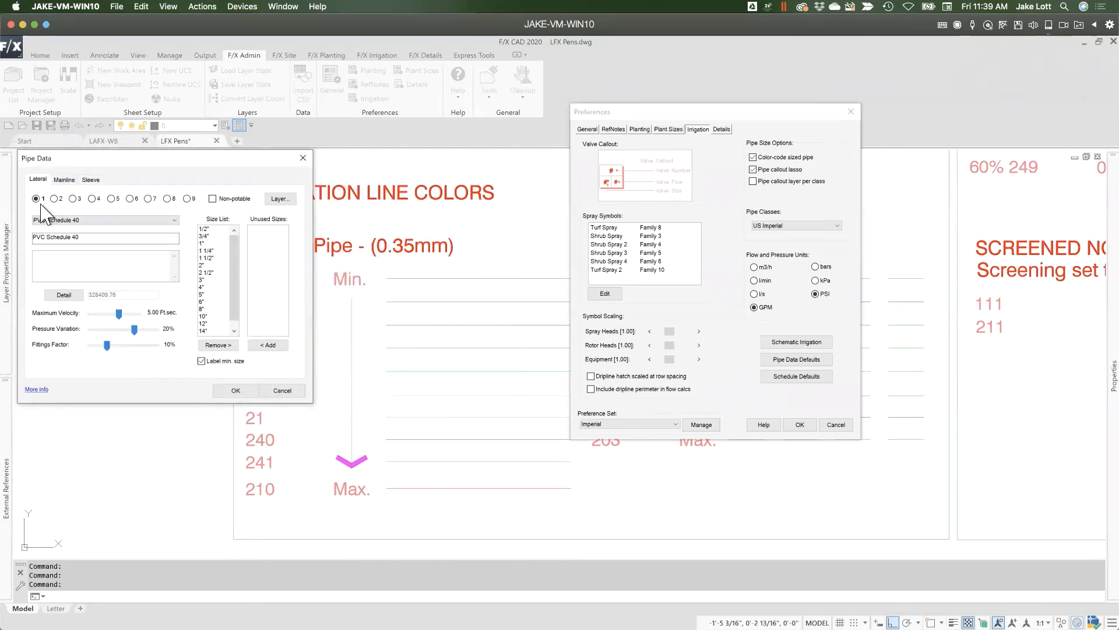
# Step: Remove the 1/2" size from the lateral PVC Schedule 40 size list and add it back
pyautogui.click(204, 229)
pyautogui.click(211, 346)
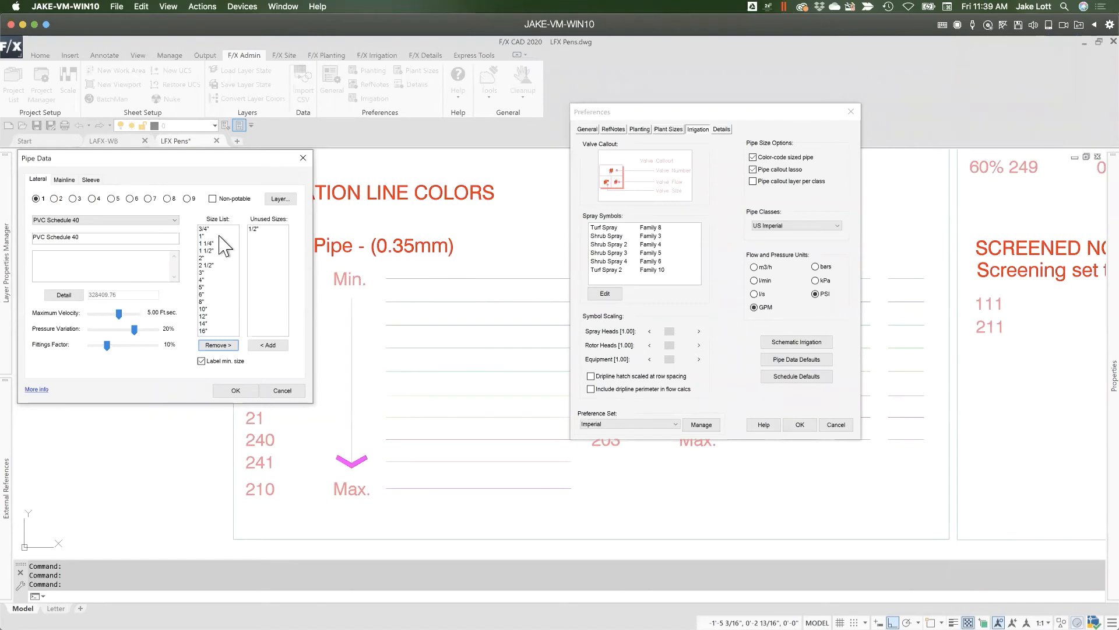
pyautogui.click(255, 228)
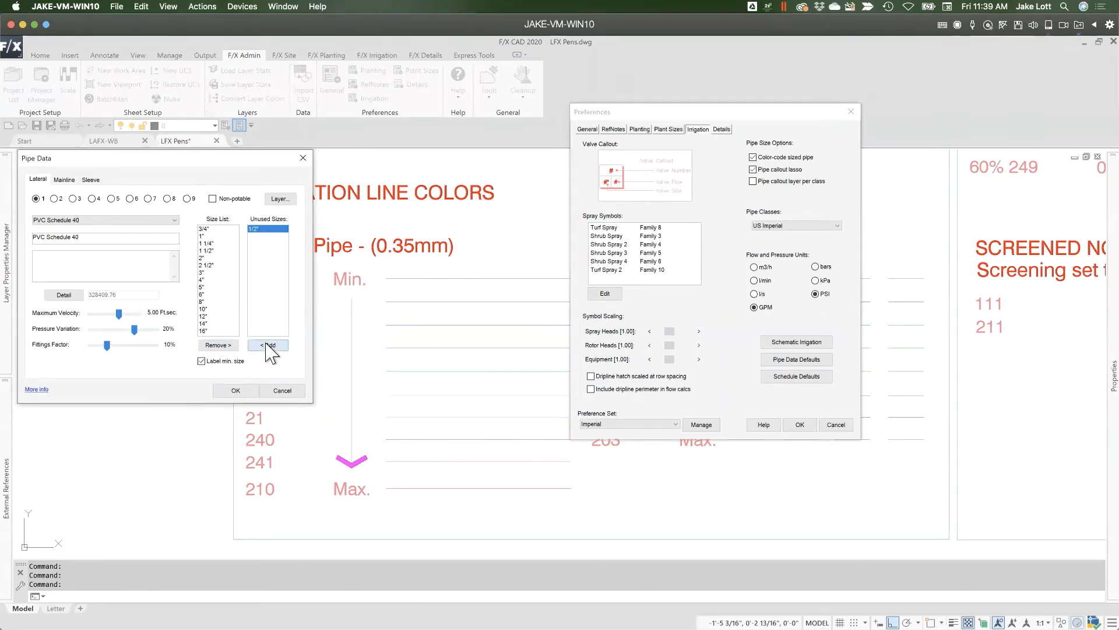
pyautogui.click(268, 345)
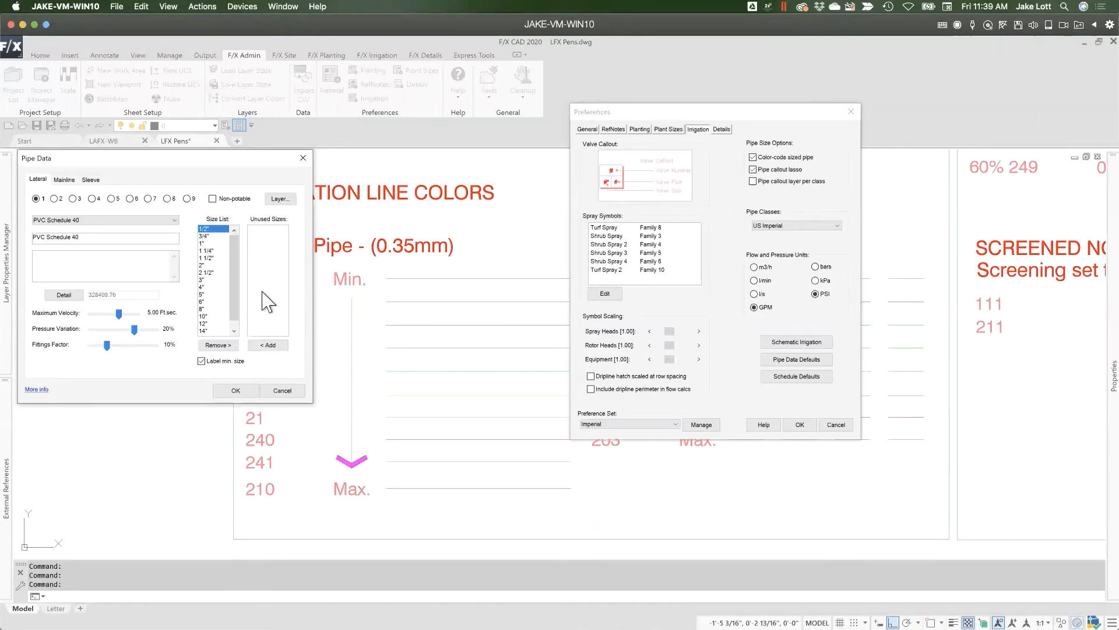
# Step: Remove the 1/2", 1 1/4" and 4" through 16" sizes from lateral PVC Schedule 40 and accept the pipe data
pyautogui.click(213, 346)
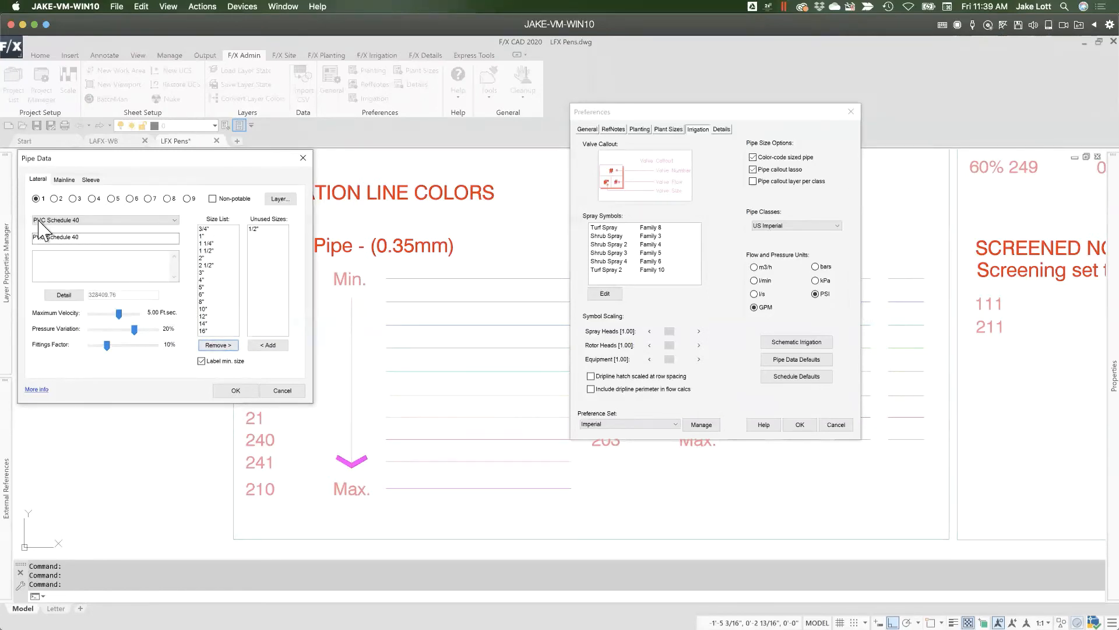
pyautogui.click(207, 246)
pyautogui.click(217, 345)
pyautogui.moveTo(205, 324); pyautogui.dragTo(205, 278)
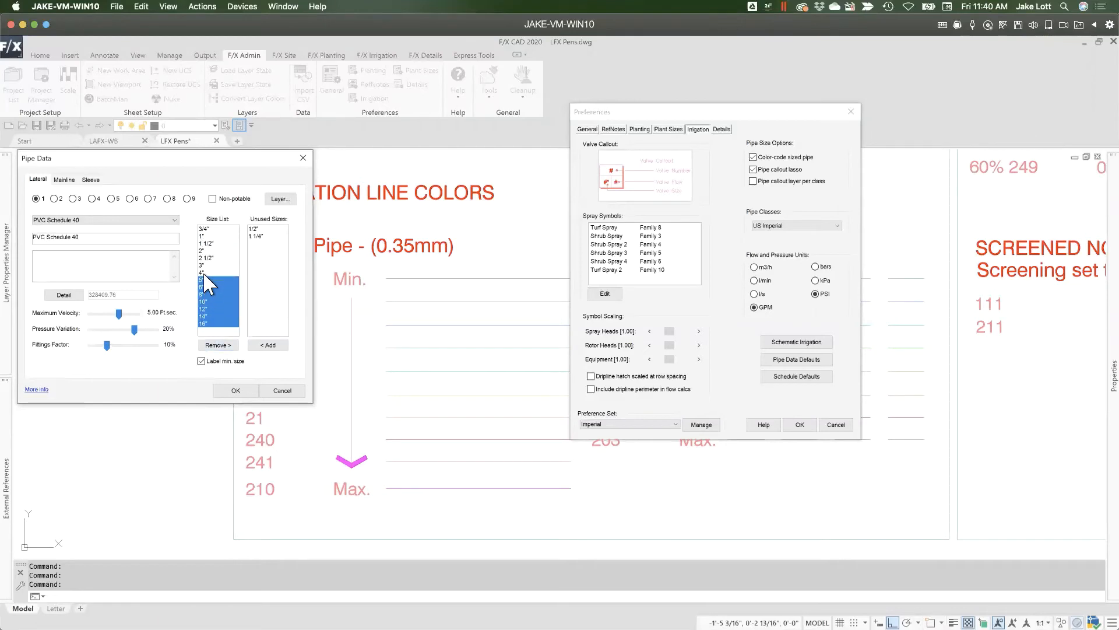
pyautogui.click(218, 345)
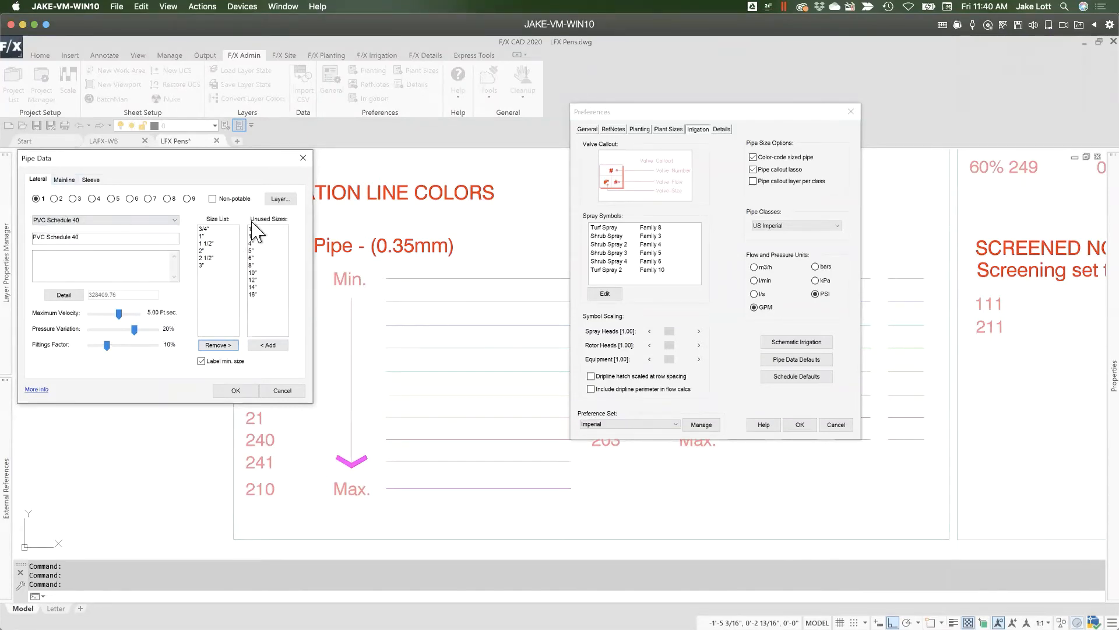
pyautogui.click(233, 391)
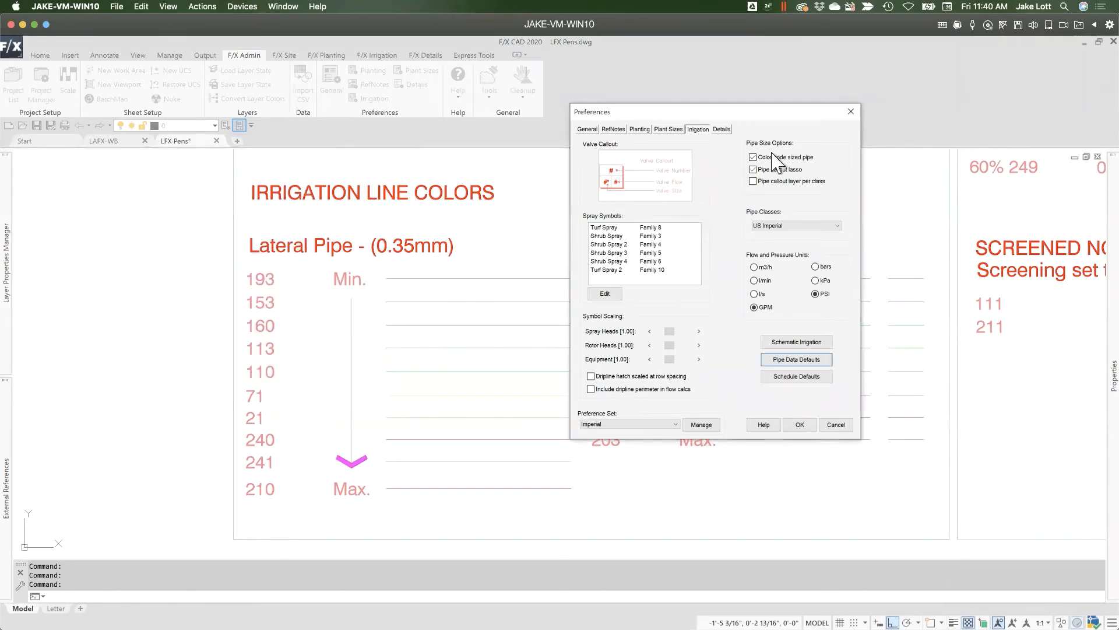
# Step: Review the color settings of the LI-PIPE-LTRL layer in the general preferences without changing them
pyautogui.click(757, 169)
pyautogui.click(587, 129)
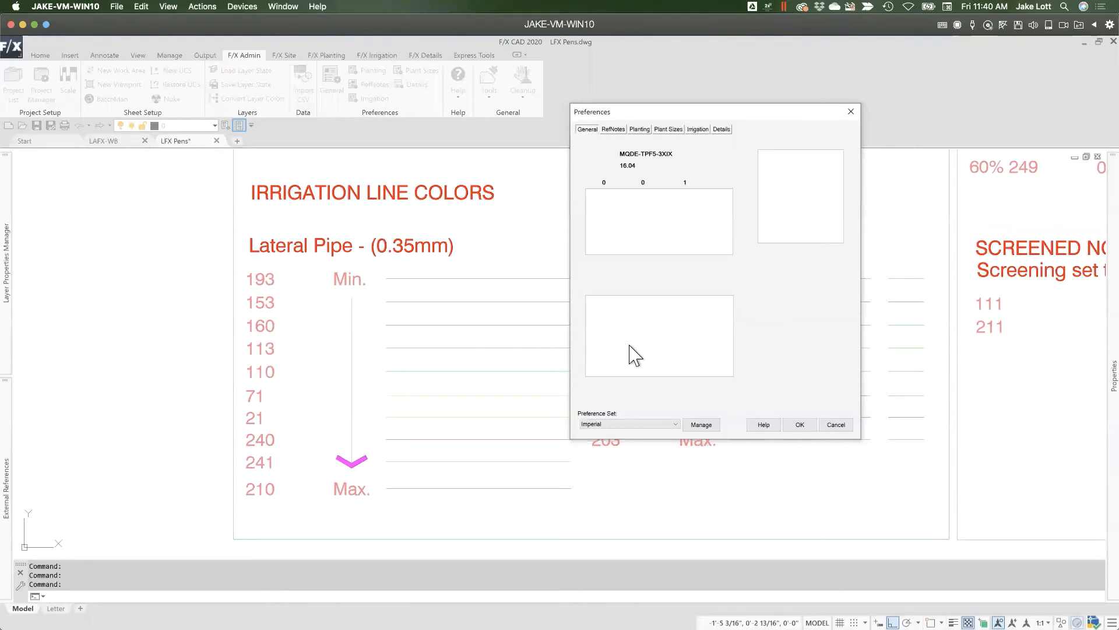
pyautogui.scroll(-10, 693, 340)
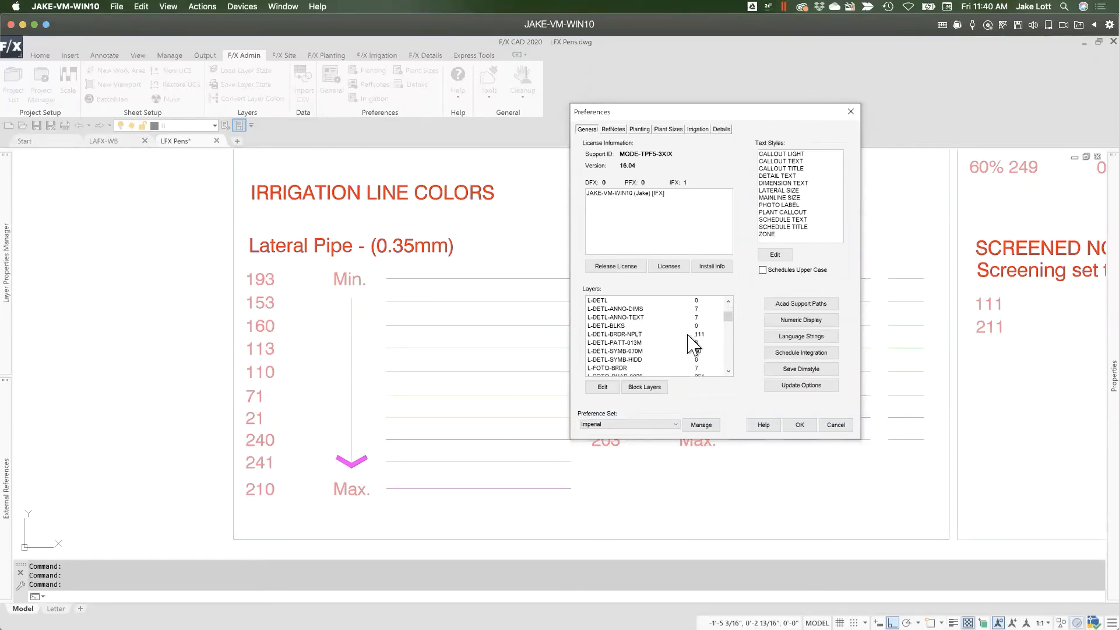
pyautogui.scroll(-8, 653, 341)
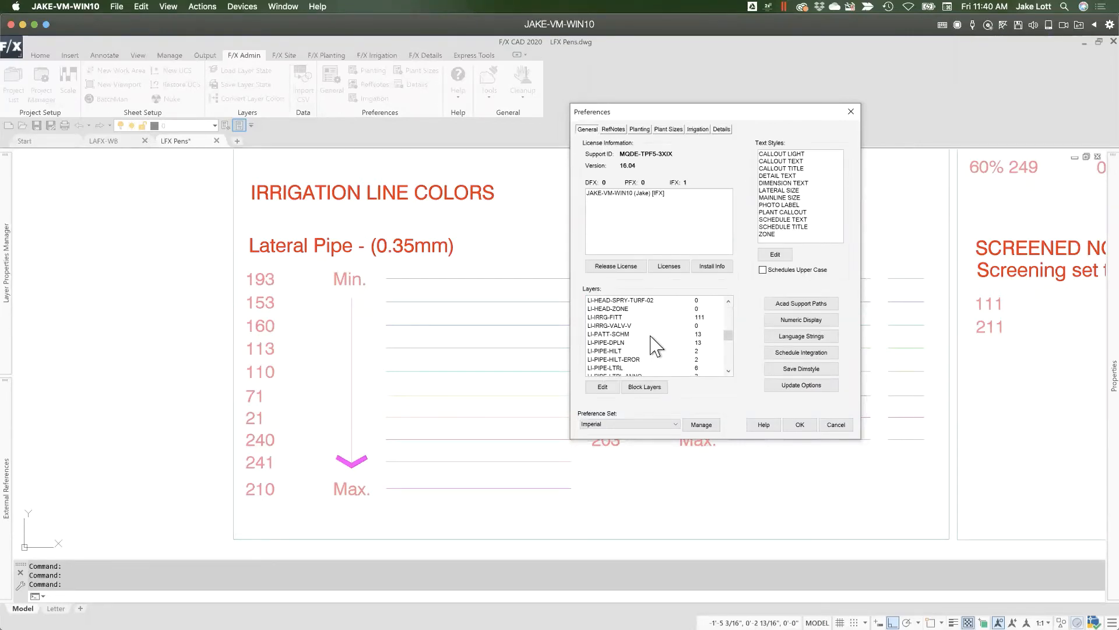
pyautogui.click(610, 334)
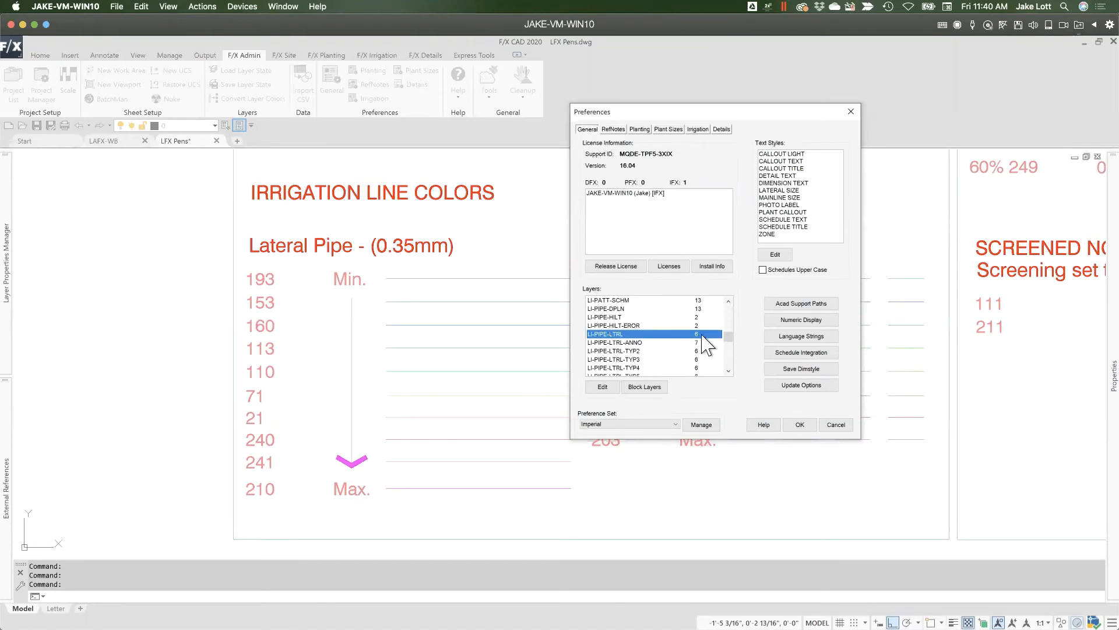
pyautogui.click(603, 386)
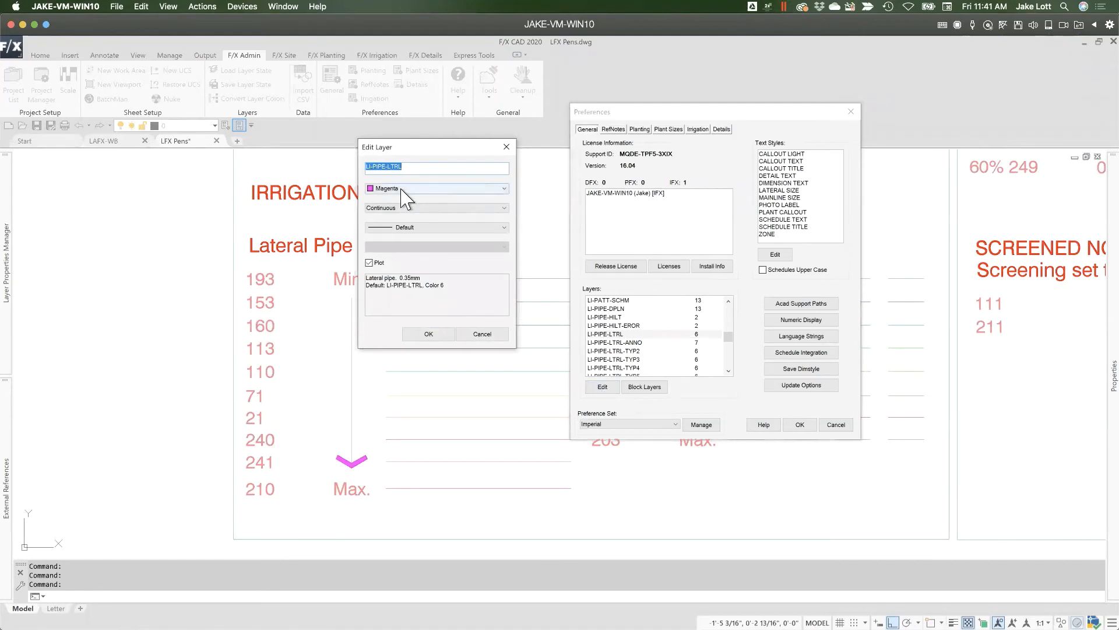
pyautogui.click(484, 336)
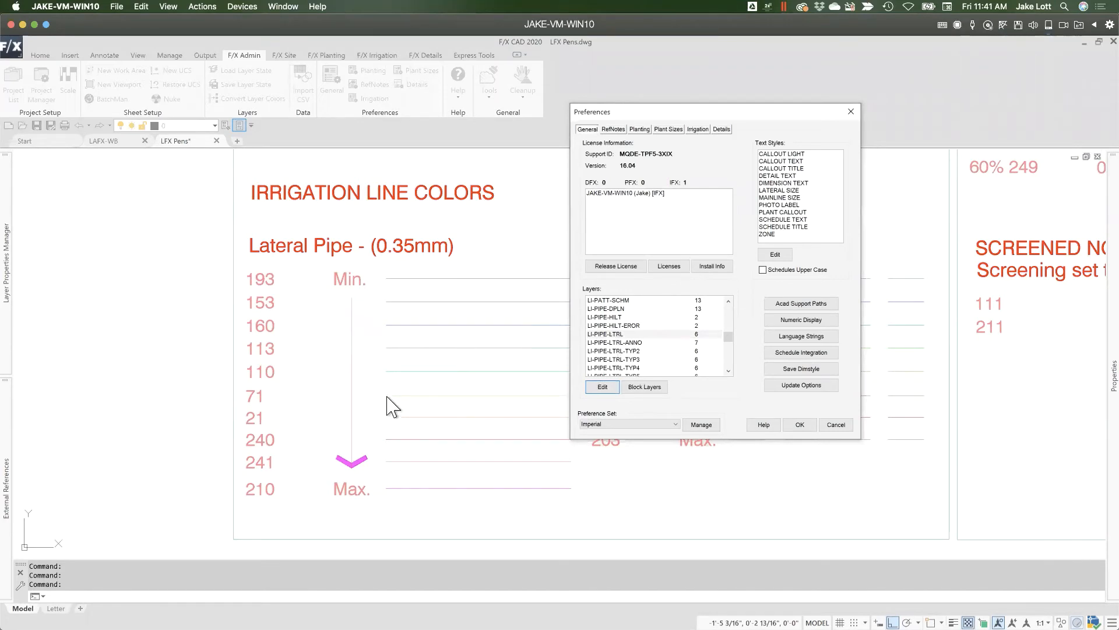
pyautogui.click(601, 334)
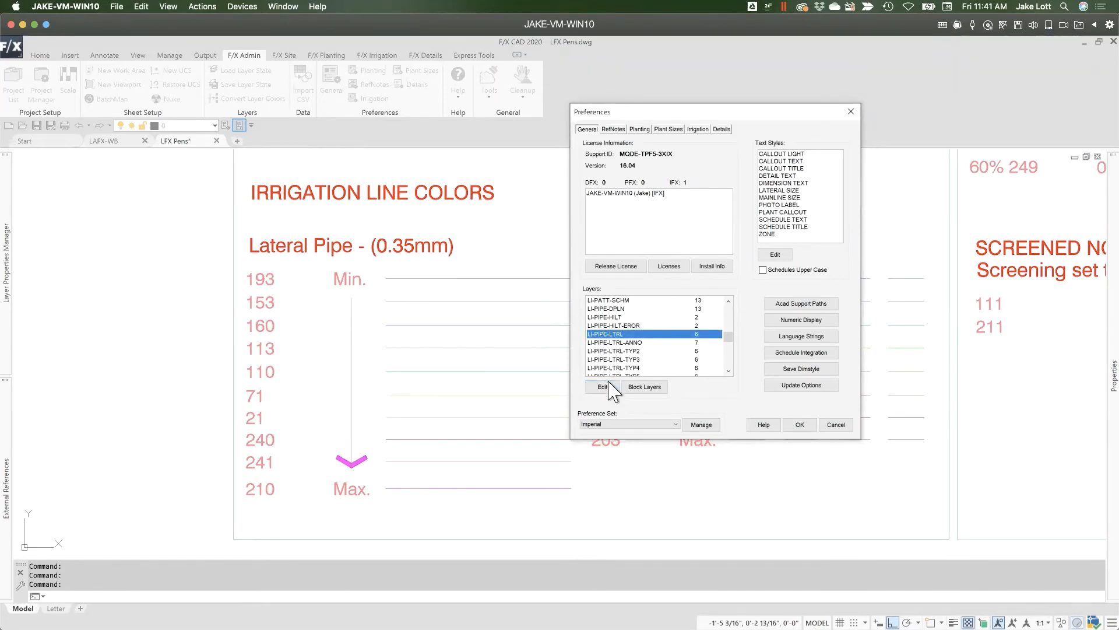
# Step: Revisit the color-coded pipe option in the irrigation preferences and reopen the block layer colors from the general preferences
pyautogui.click(698, 130)
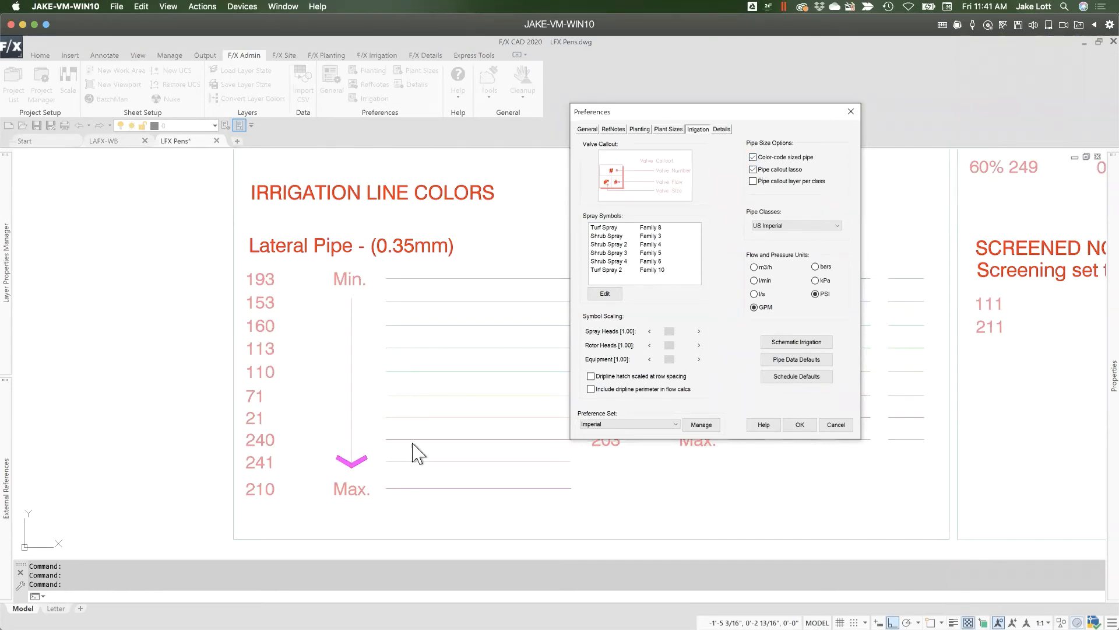
pyautogui.click(587, 130)
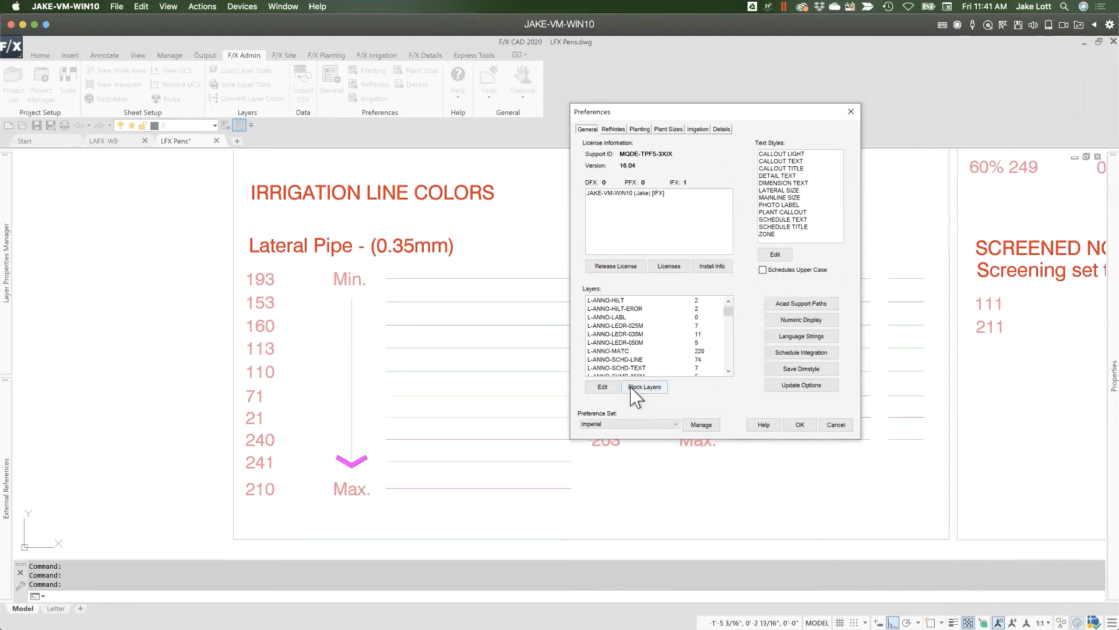
pyautogui.click(643, 387)
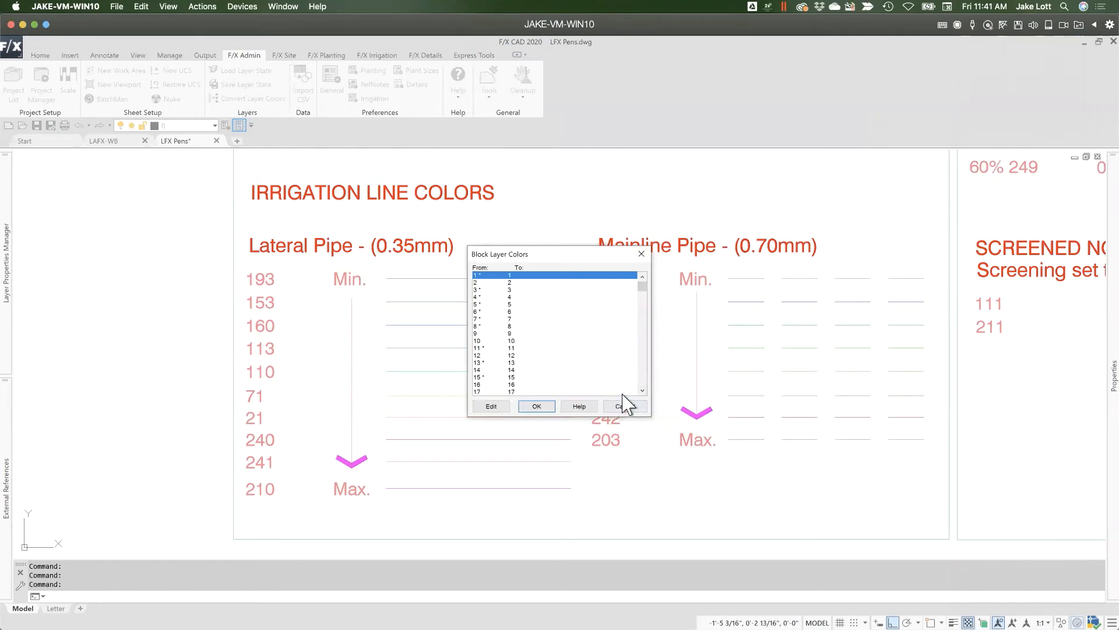
# Step: Close the LFX Pens drawing without saving it and review the BatchMan options with only LAFX-WB open
pyautogui.click(623, 407)
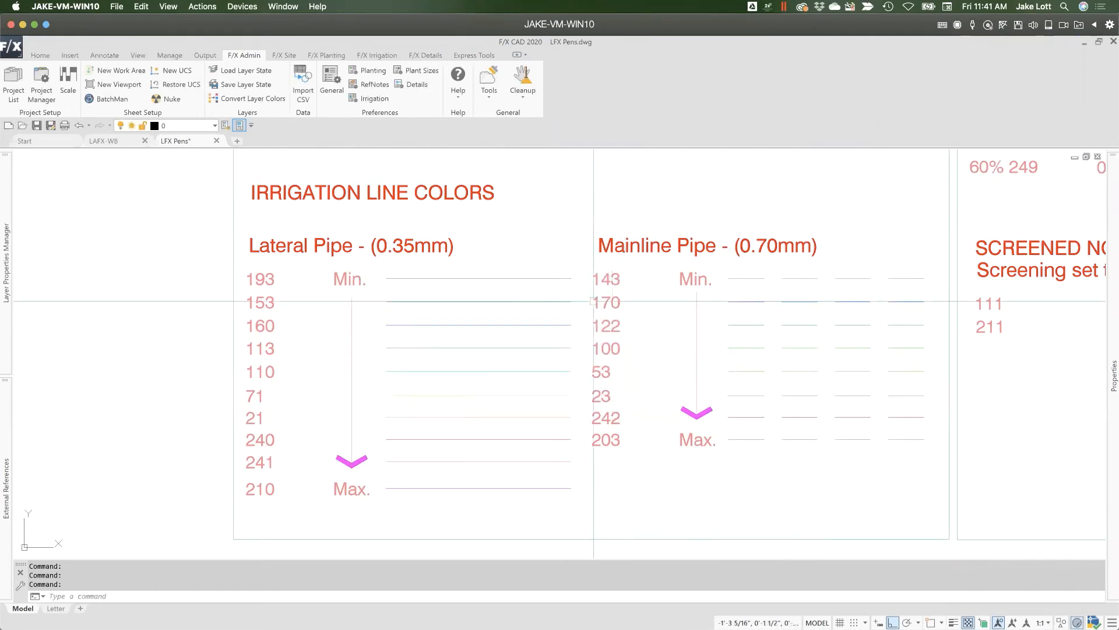
pyautogui.click(129, 143)
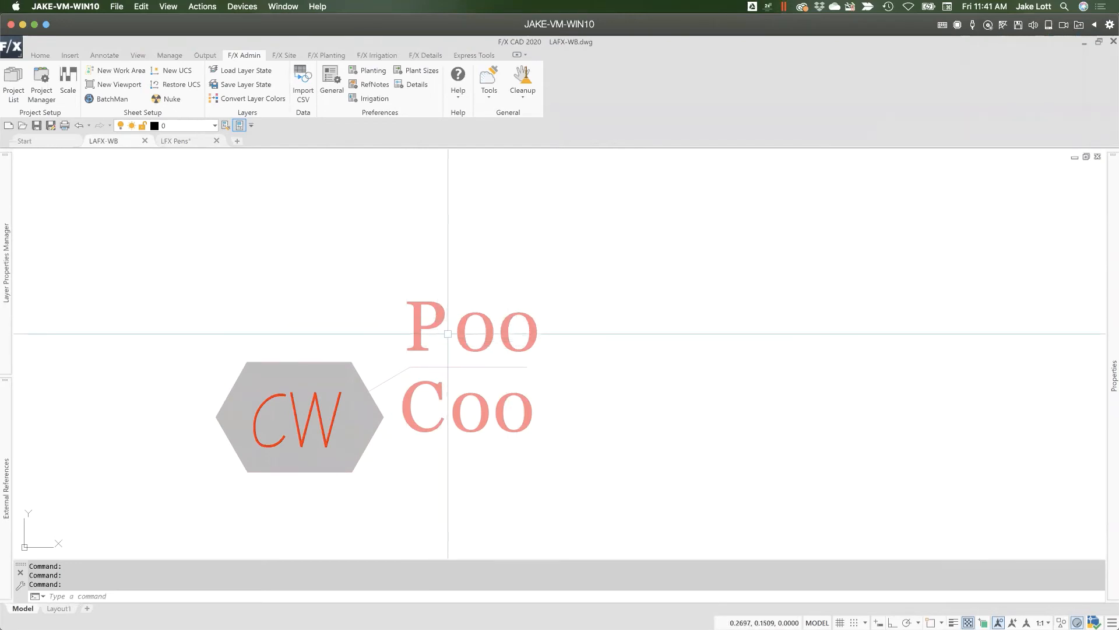
pyautogui.click(111, 101)
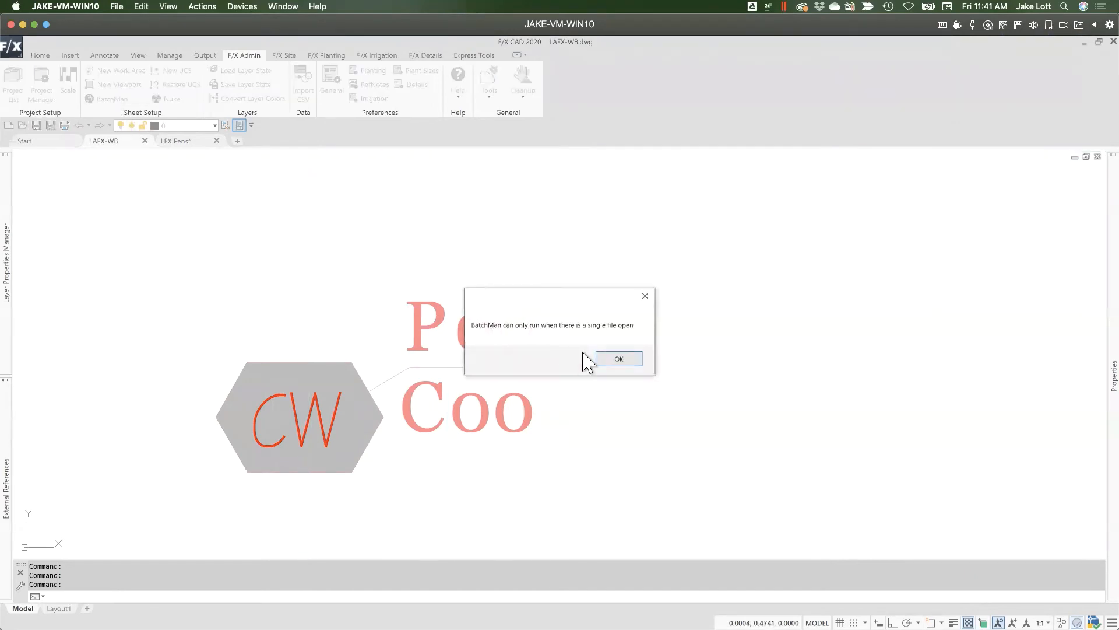
pyautogui.click(624, 359)
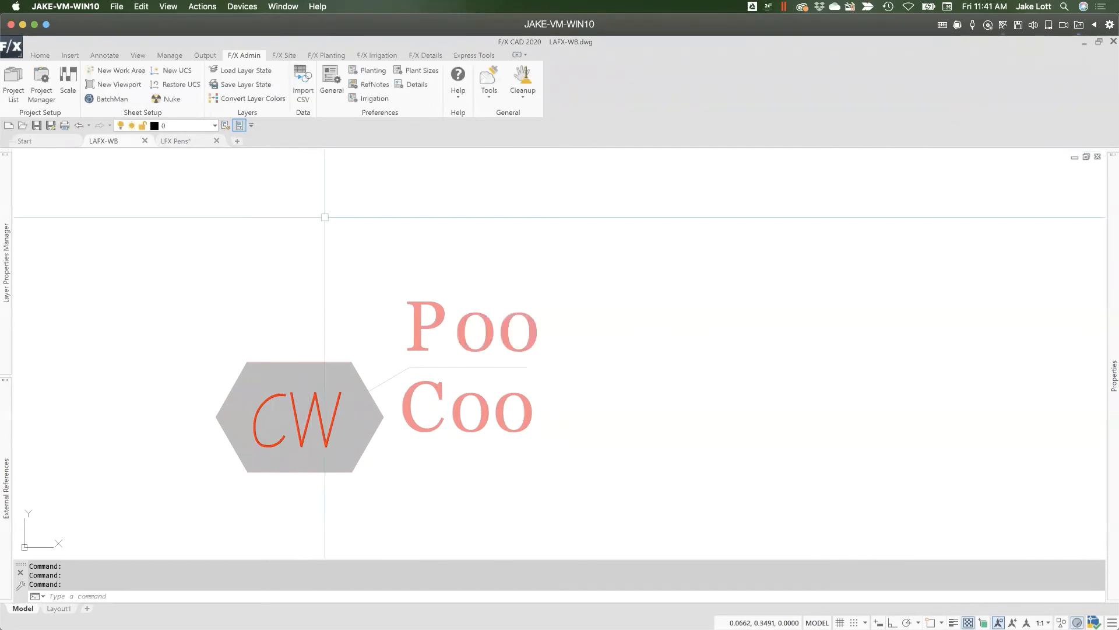
pyautogui.click(216, 140)
pyautogui.click(600, 364)
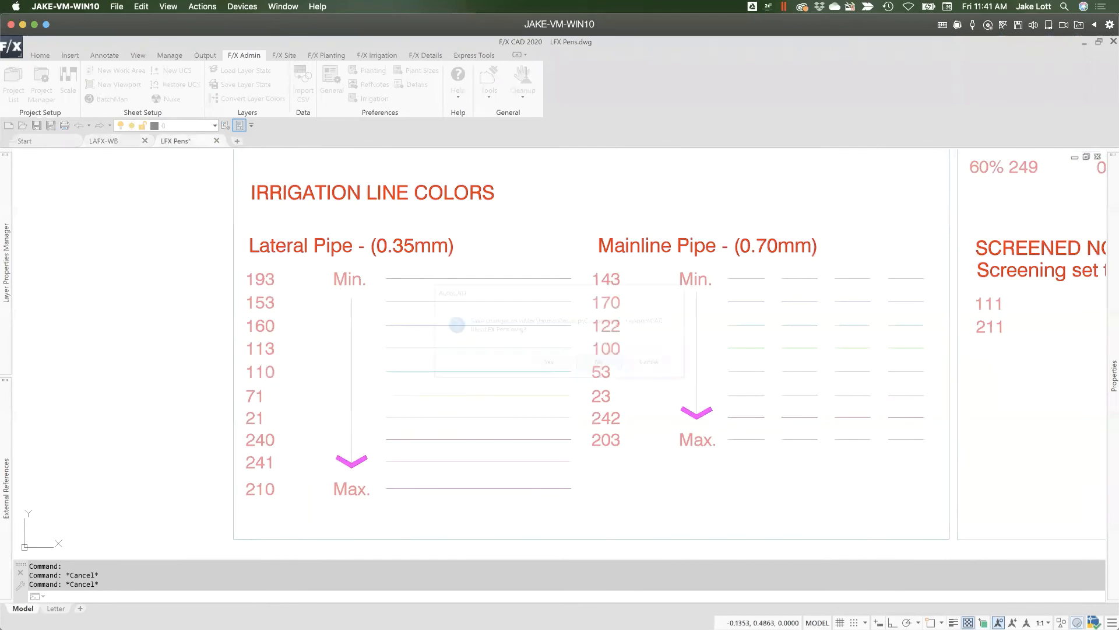
pyautogui.click(102, 99)
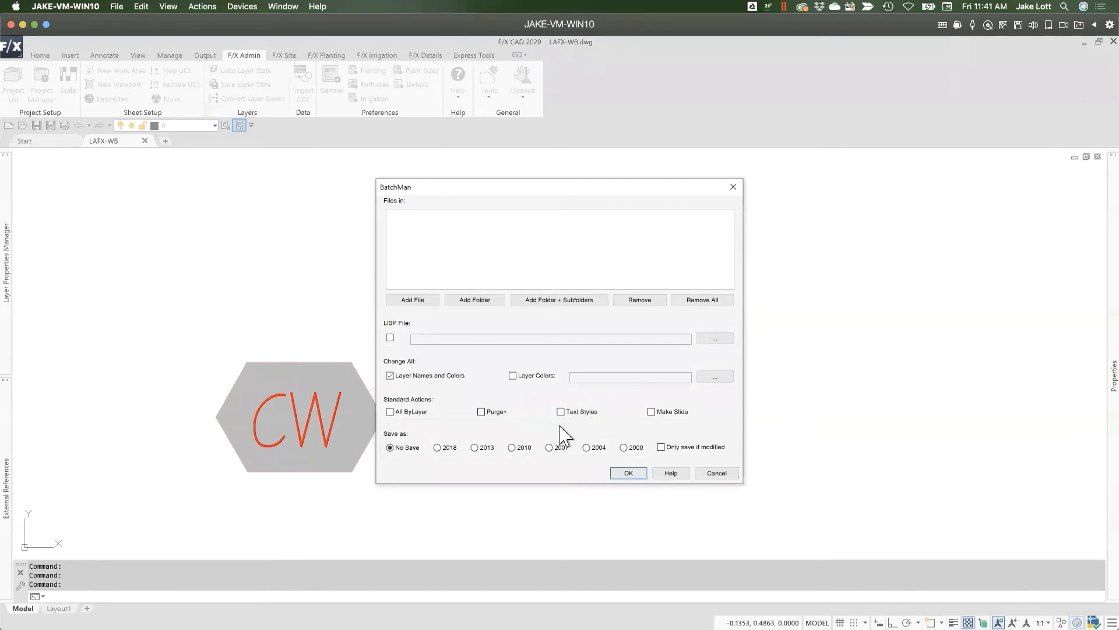
pyautogui.click(717, 474)
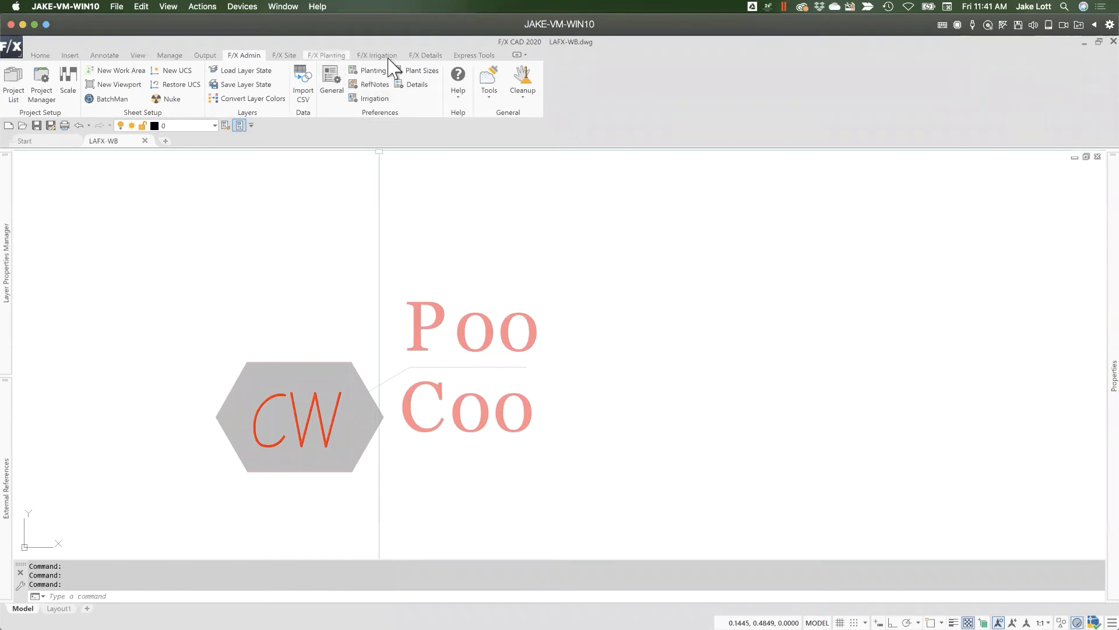
# Step: Select the Imperial-Customized preference set in the general preferences and inspect the font of its CALLOUT LIGHT text style
pyautogui.click(331, 78)
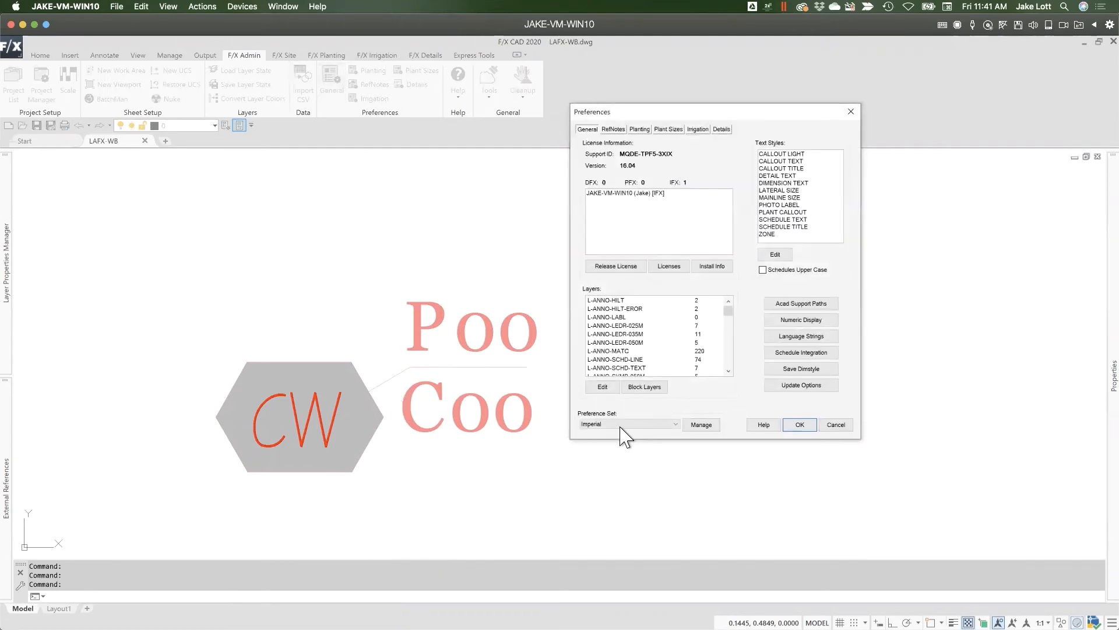
pyautogui.click(604, 424)
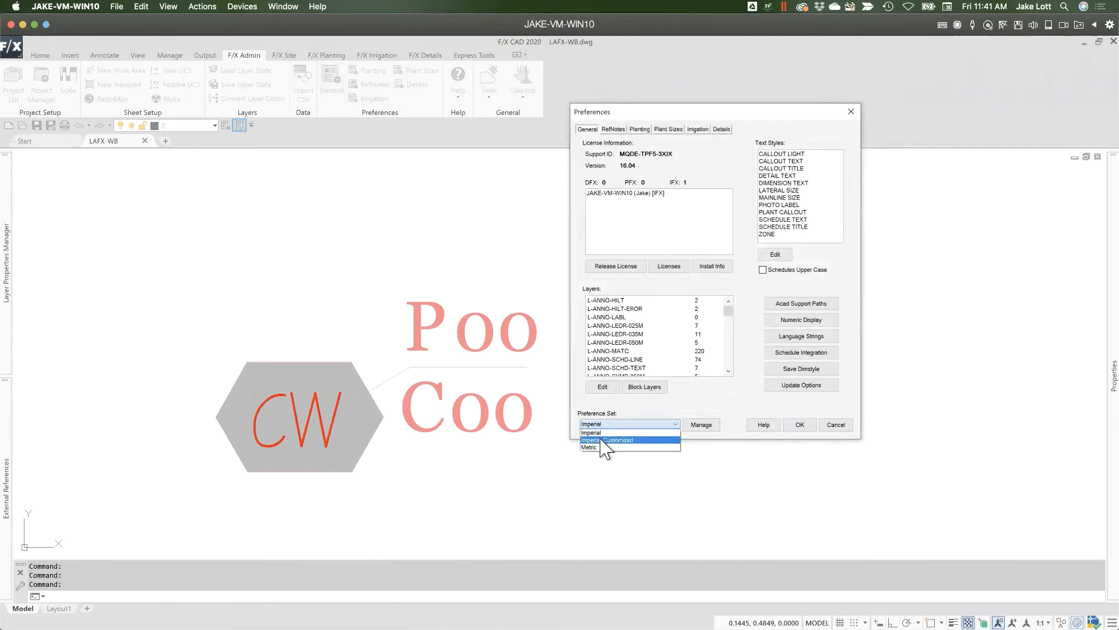
pyautogui.click(602, 441)
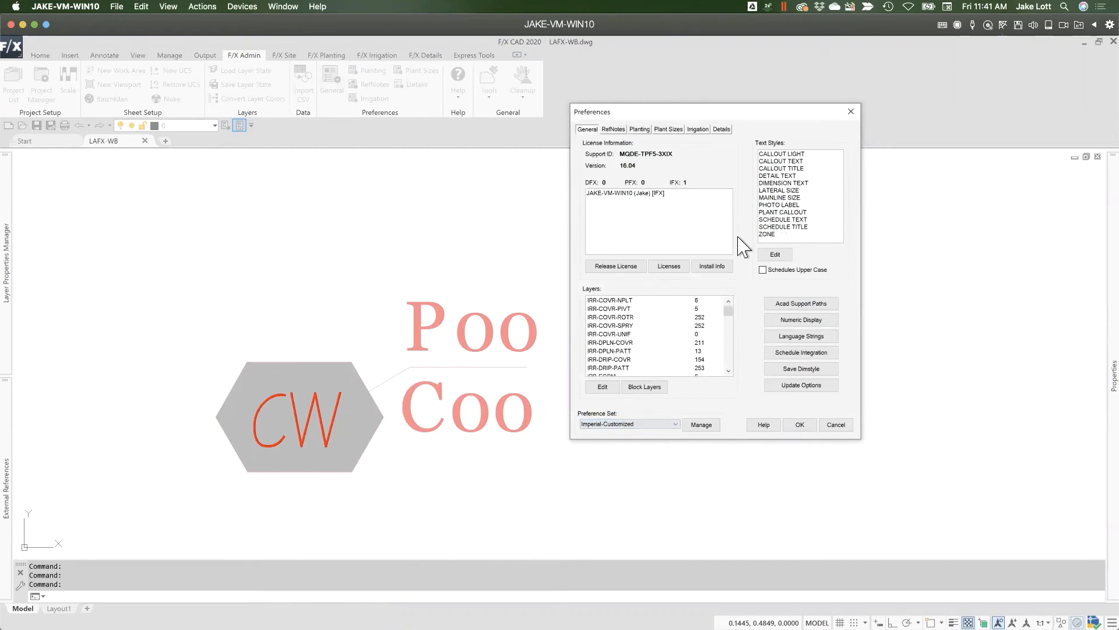
pyautogui.click(782, 155)
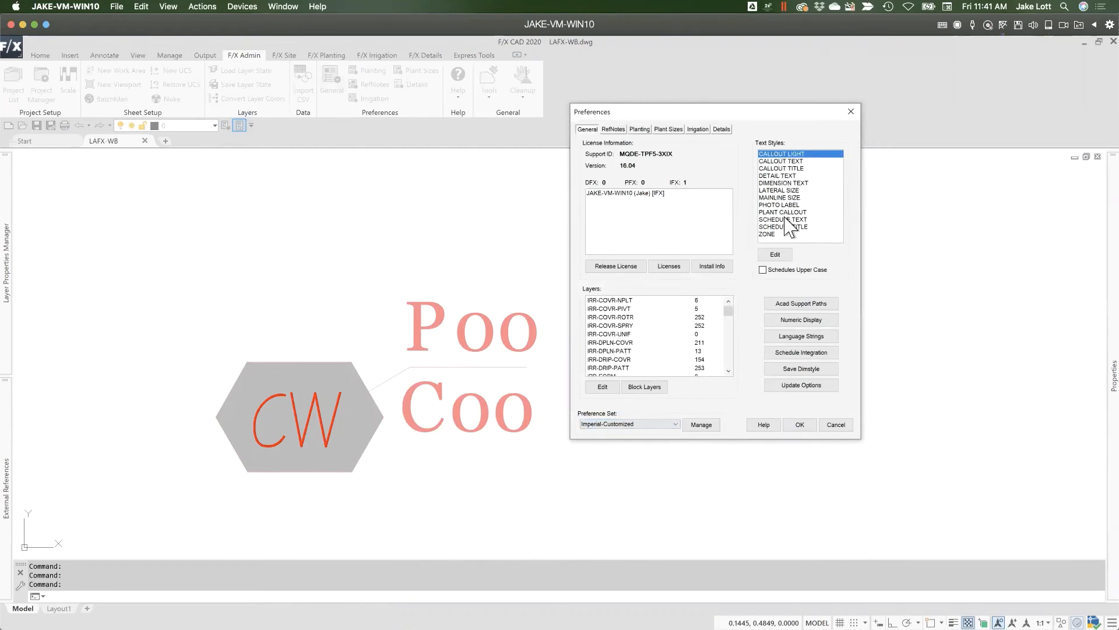
pyautogui.click(775, 255)
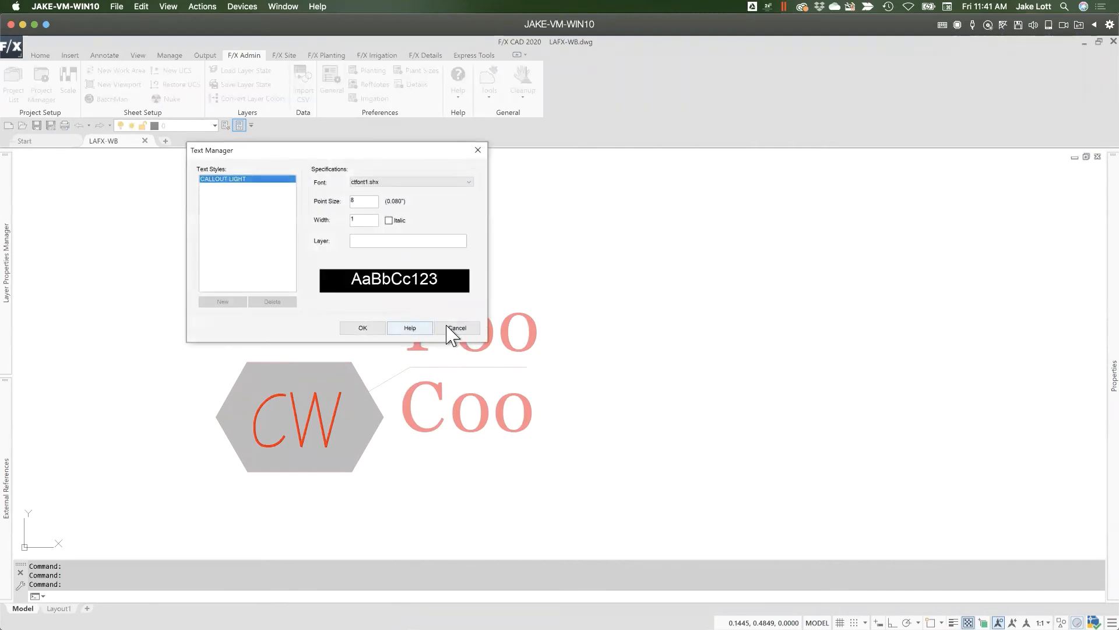
pyautogui.click(458, 328)
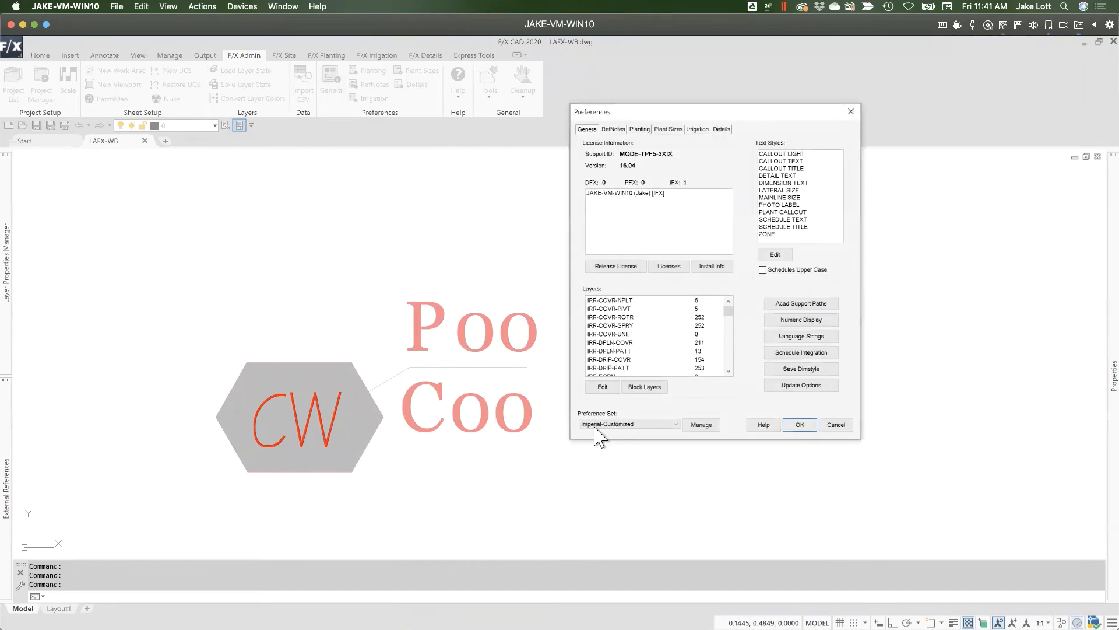
# Step: Select the Imperial preference set, inspect its CALLOUT LIGHT text style for comparison and cancel the preferences
pyautogui.click(599, 425)
pyautogui.click(600, 433)
pyautogui.click(790, 154)
pyautogui.click(768, 255)
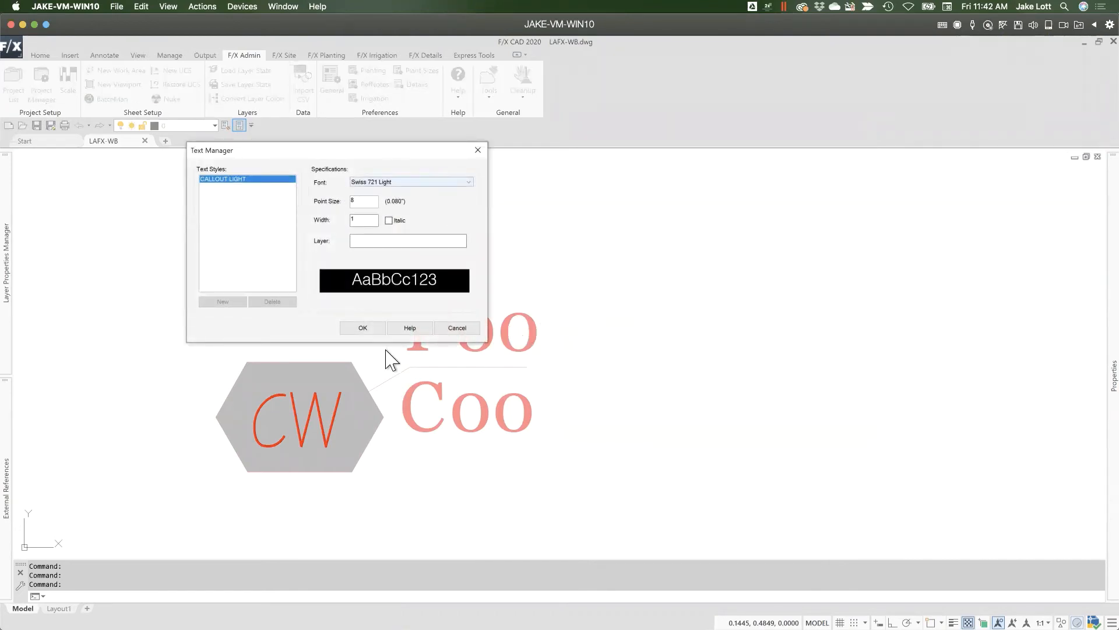
pyautogui.click(462, 328)
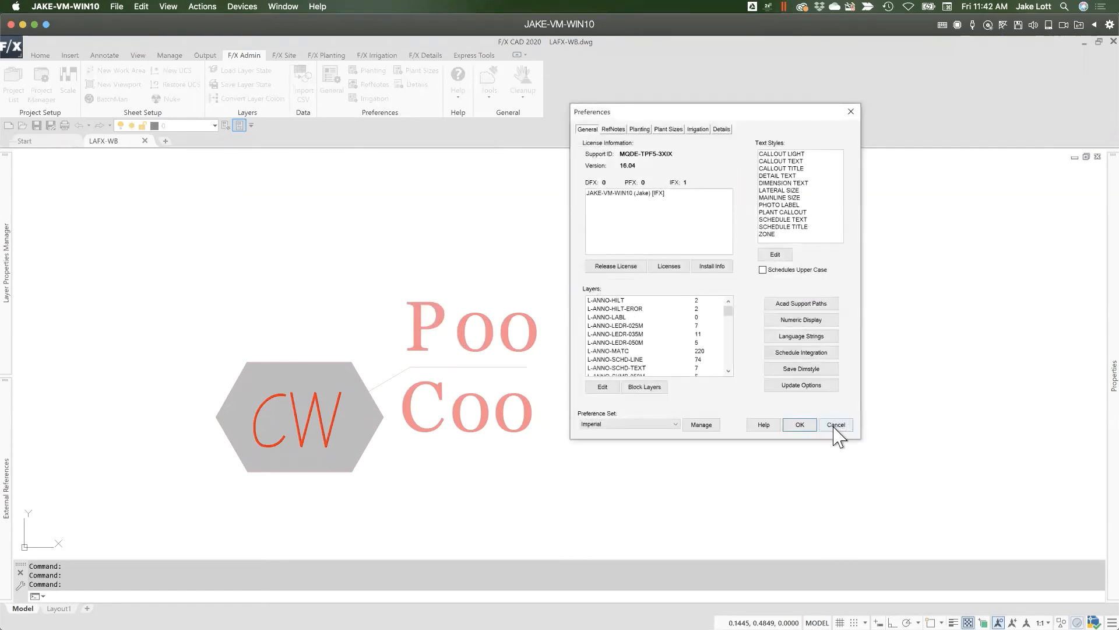
pyautogui.click(835, 427)
pyautogui.click(835, 427)
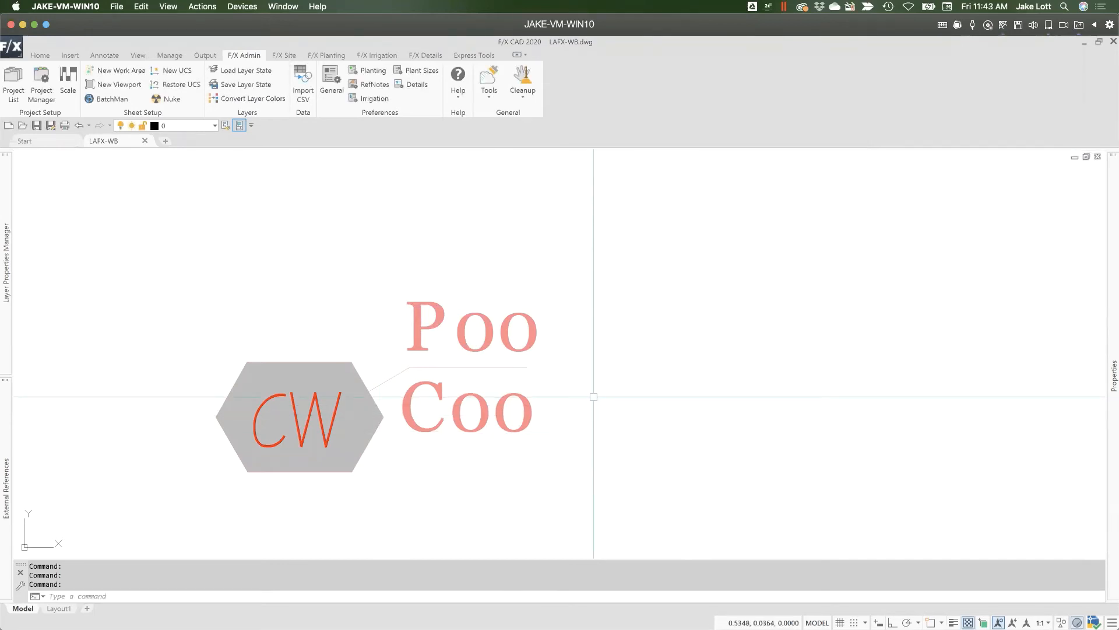
# Step: Run REAT to reapply the Imperial preference set's text styles to the drawing
pyautogui.write('REAT')
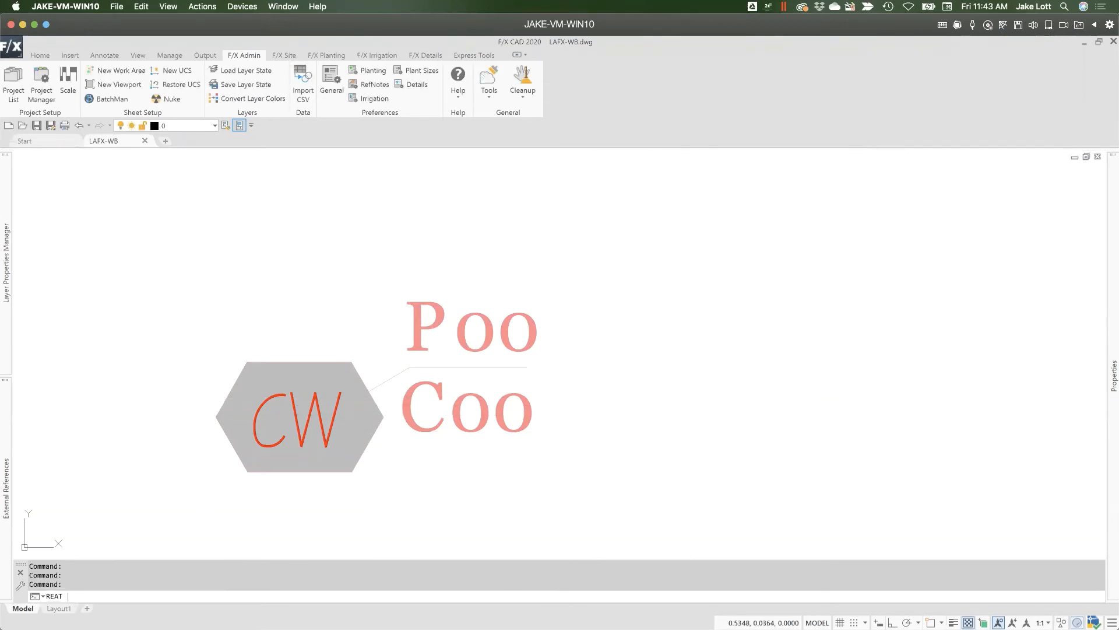
pyautogui.press('Return')
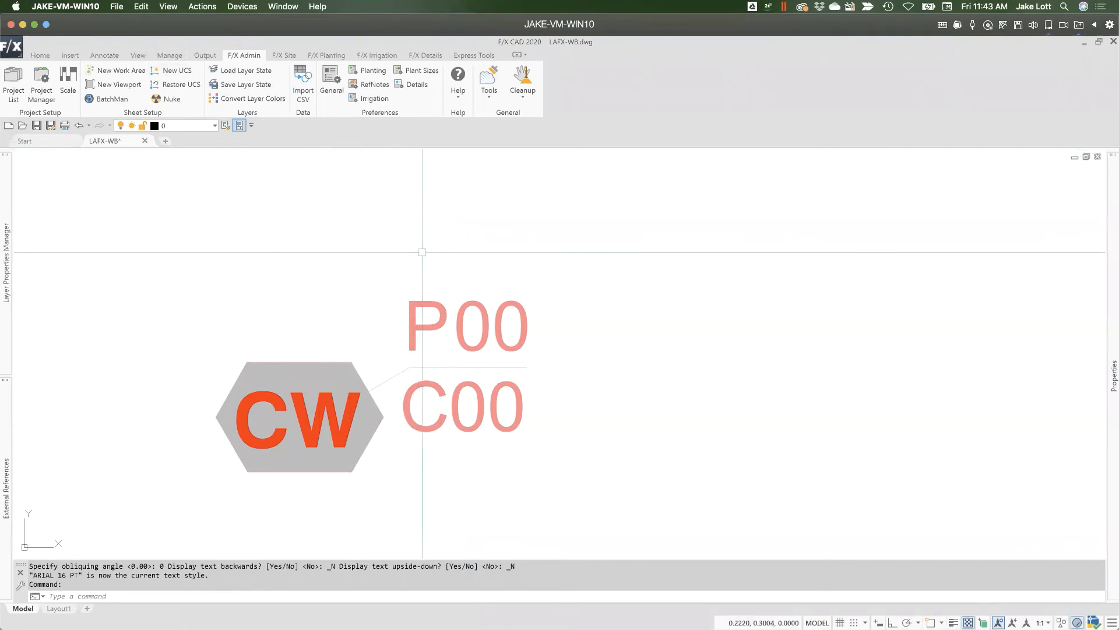
# Step: Make Imperial-Customized the active preference set and run REAT to update the drawing's text styles to it
pyautogui.click(331, 82)
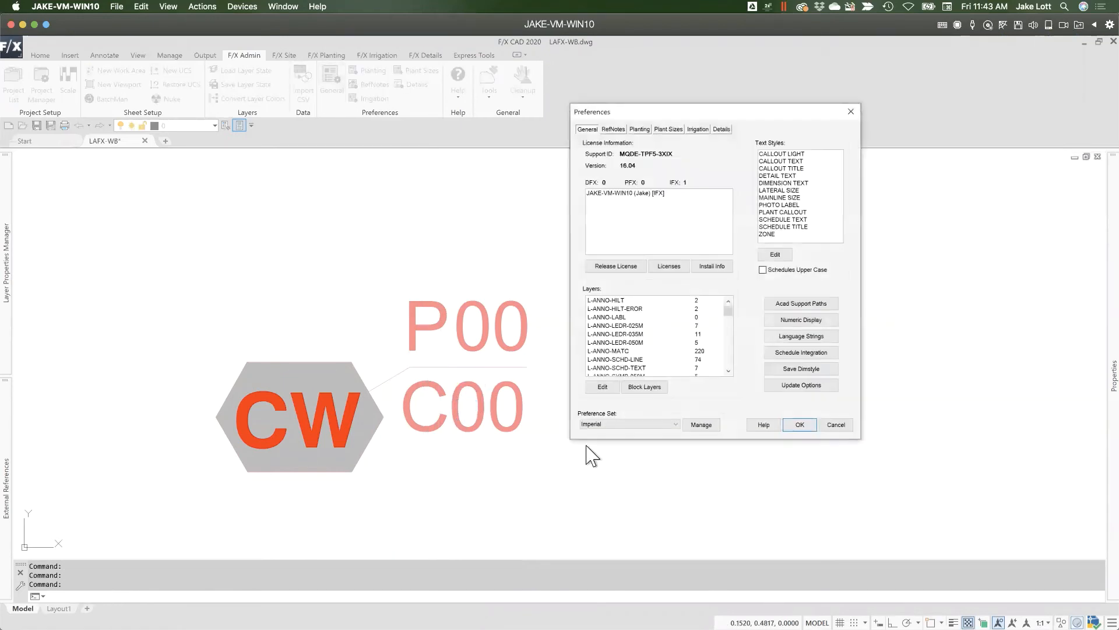
pyautogui.click(593, 427)
pyautogui.click(599, 447)
pyautogui.click(799, 425)
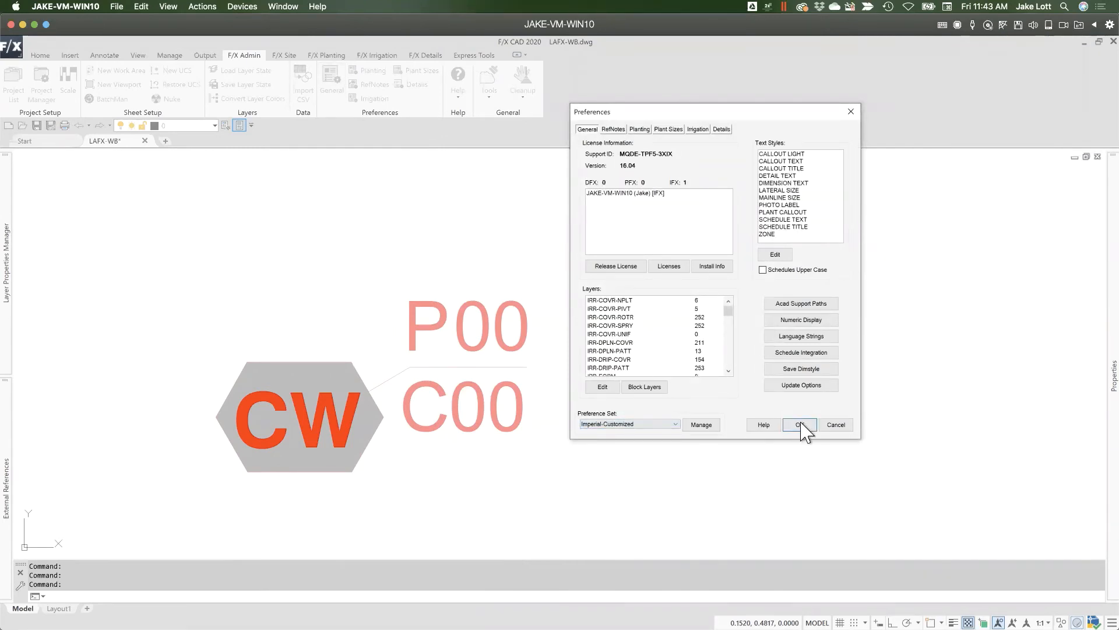
pyautogui.write('reat')
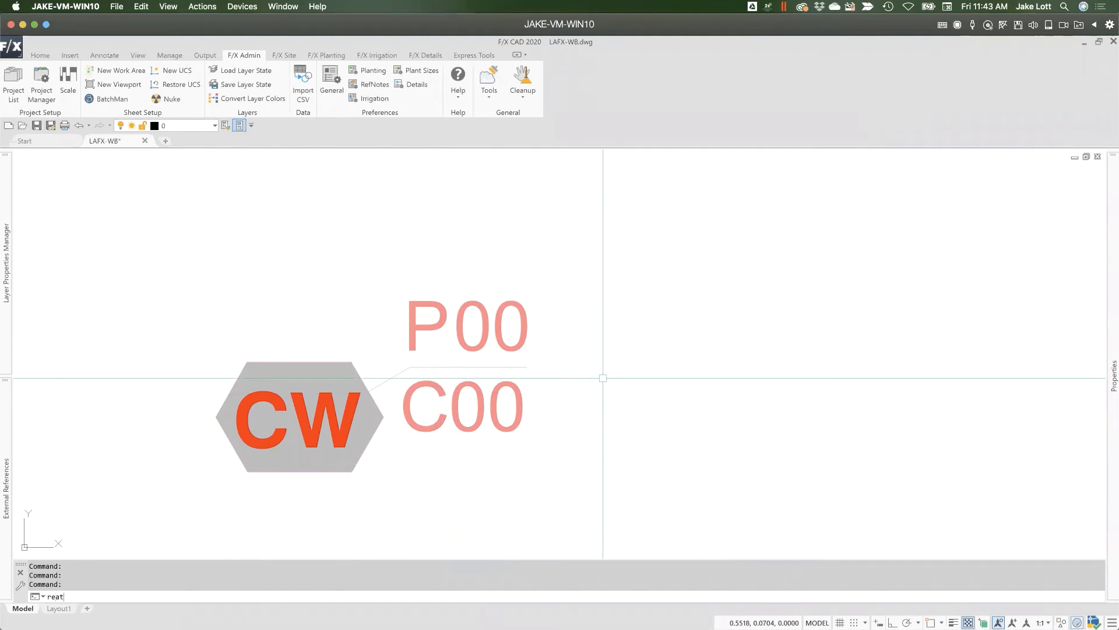
pyautogui.press('Return')
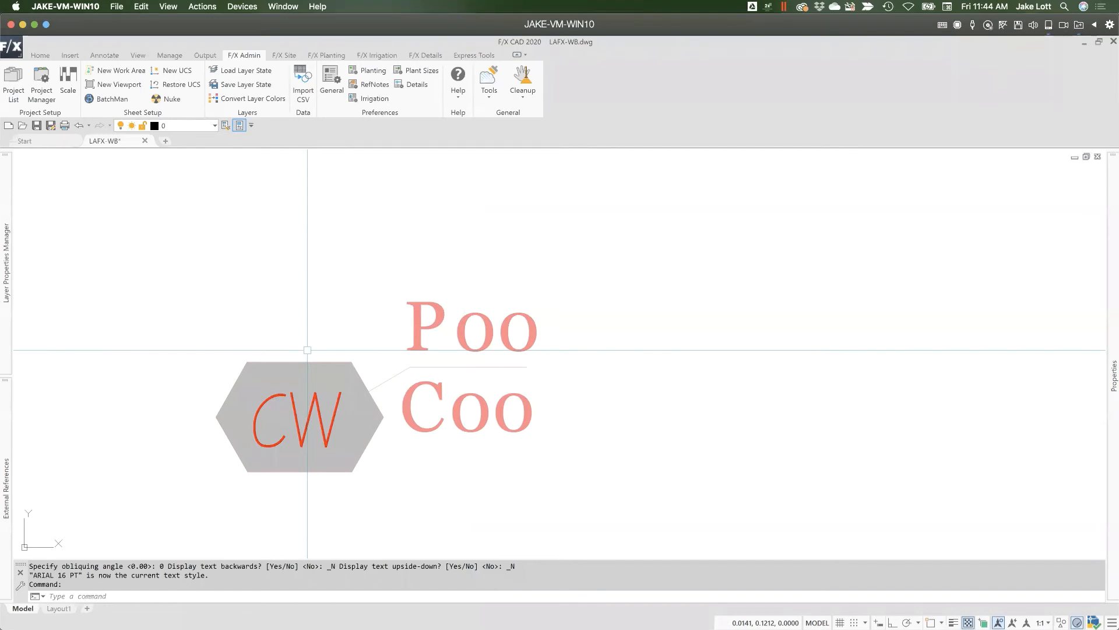
# Step: Review the list of text styles in the Text Manager and close it without placing any text
pyautogui.click(284, 54)
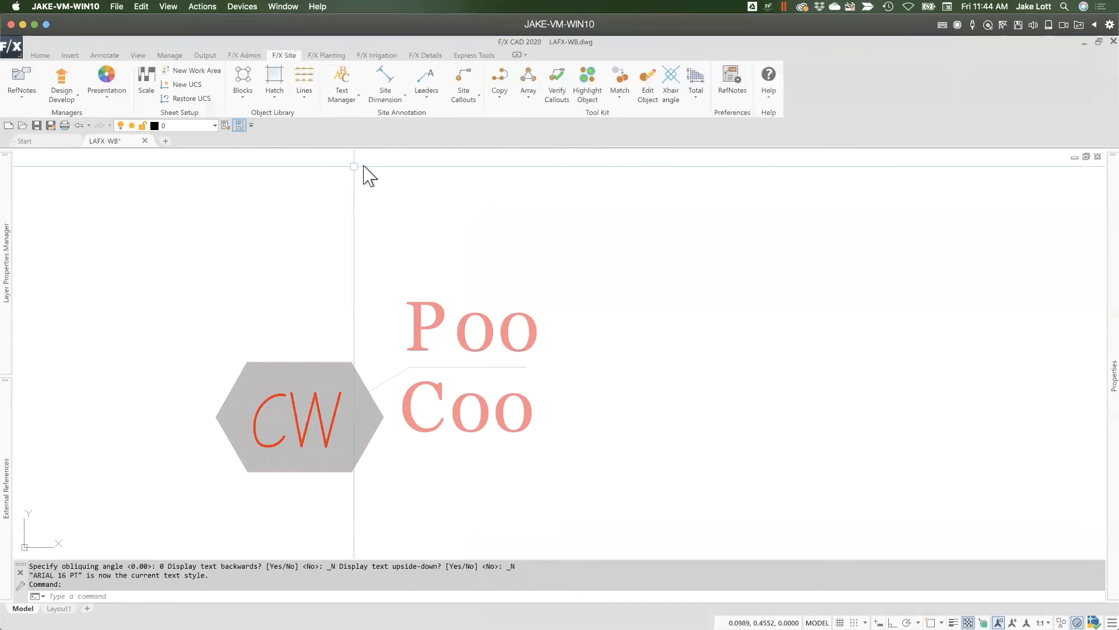
pyautogui.click(341, 80)
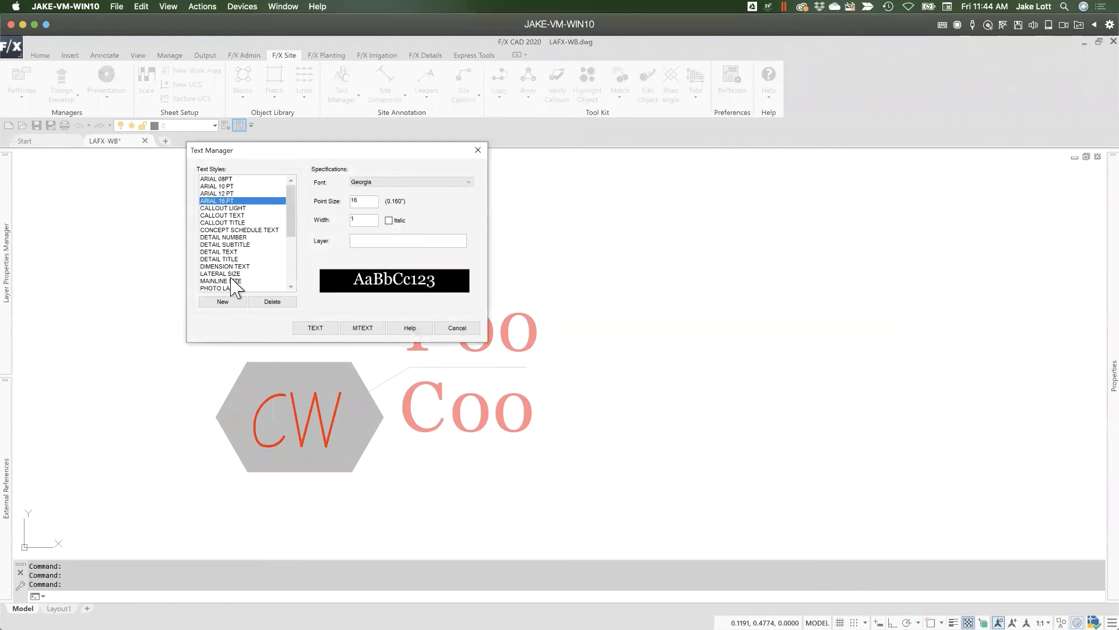
pyautogui.moveTo(305, 254)
pyautogui.mouseDown()
pyautogui.moveTo(303, 201)
pyautogui.moveTo(308, 261)
pyautogui.mouseUp()
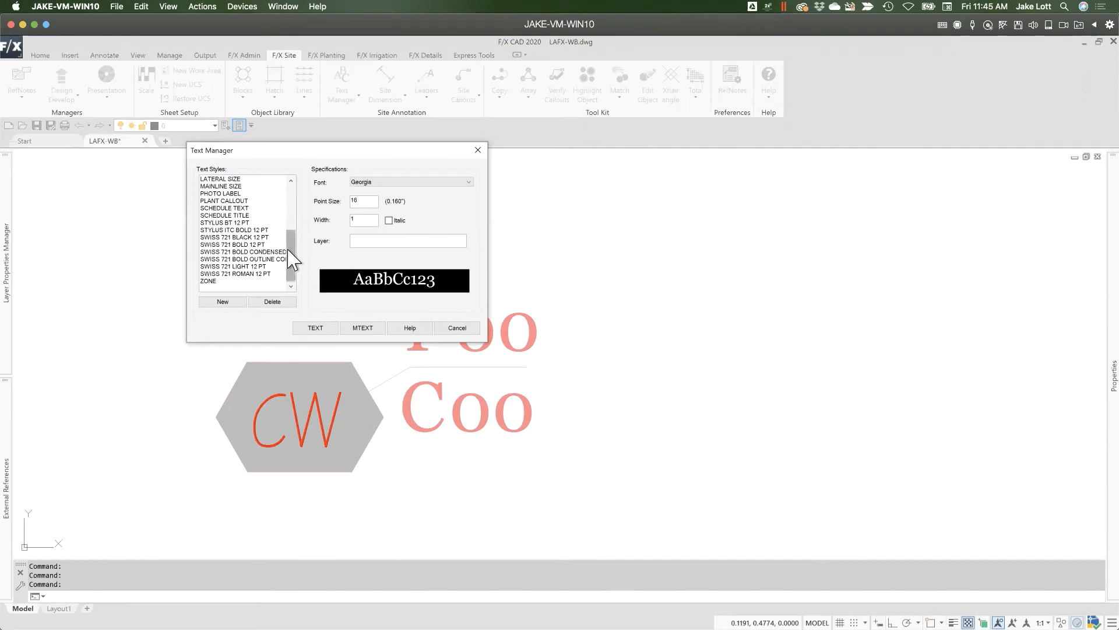
pyautogui.moveTo(292, 257); pyautogui.dragTo(291, 234)
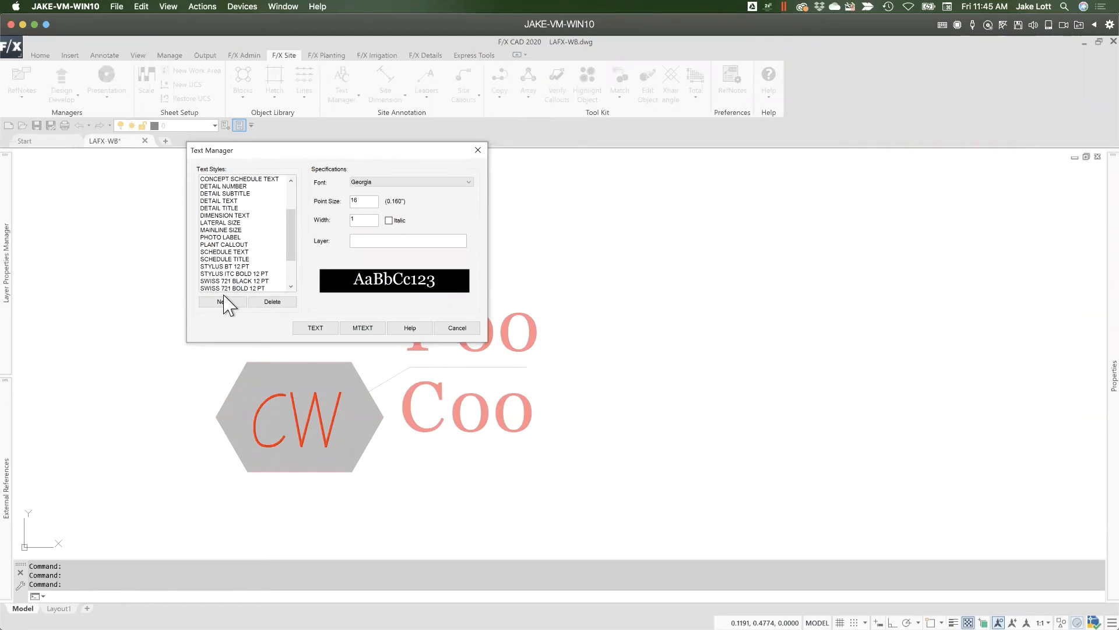
pyautogui.click(458, 327)
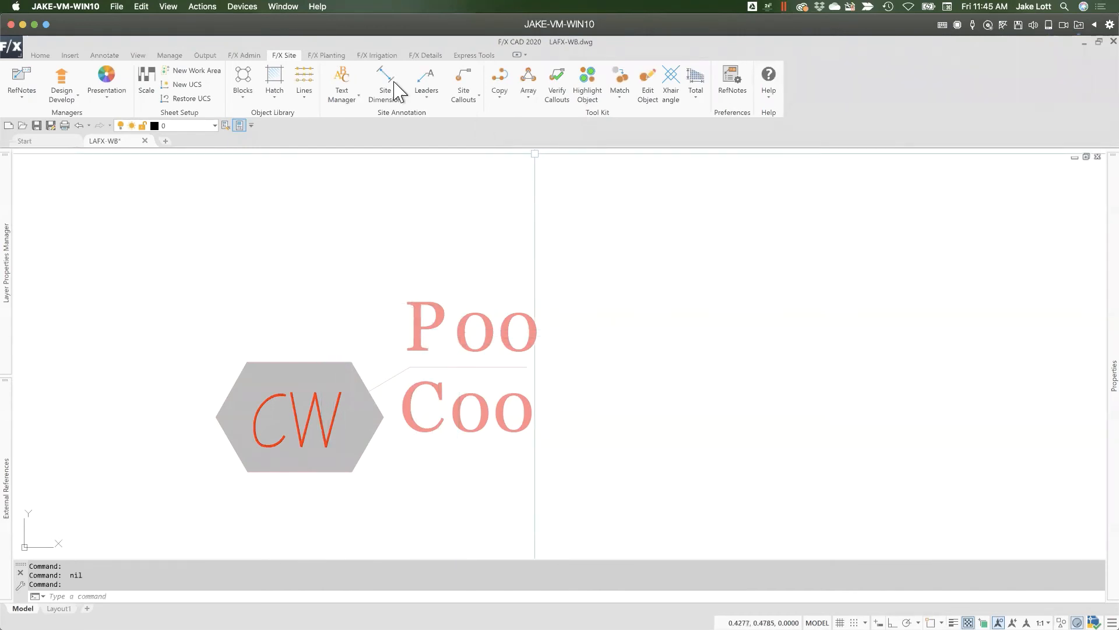
# Step: Review the available valve callout blocks in the irrigation preferences and leave without choosing a different one
pyautogui.click(377, 55)
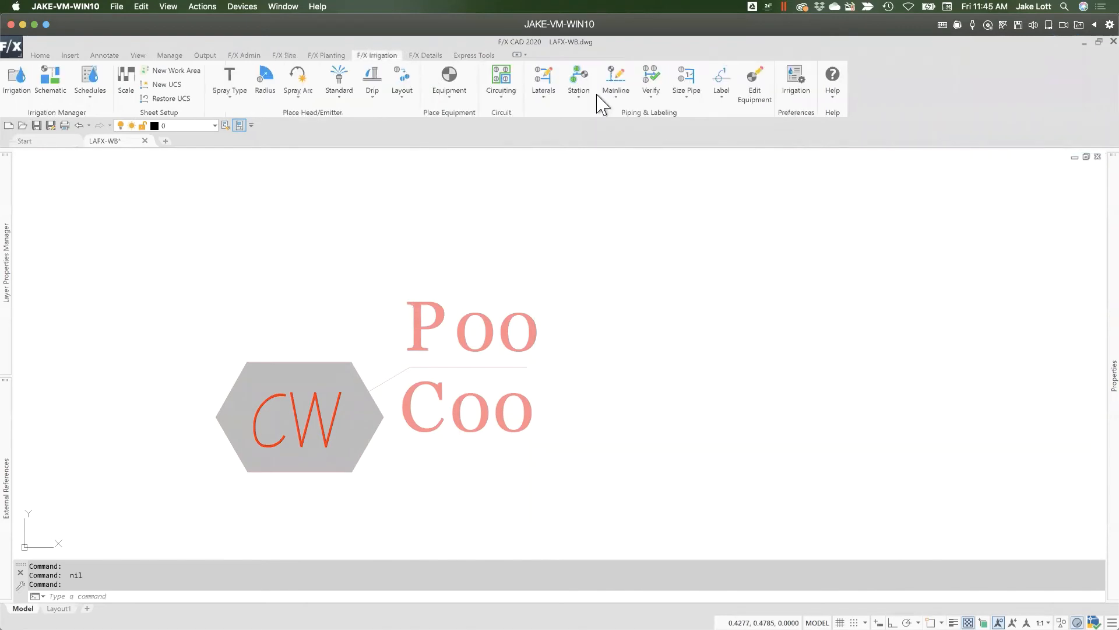
pyautogui.click(793, 82)
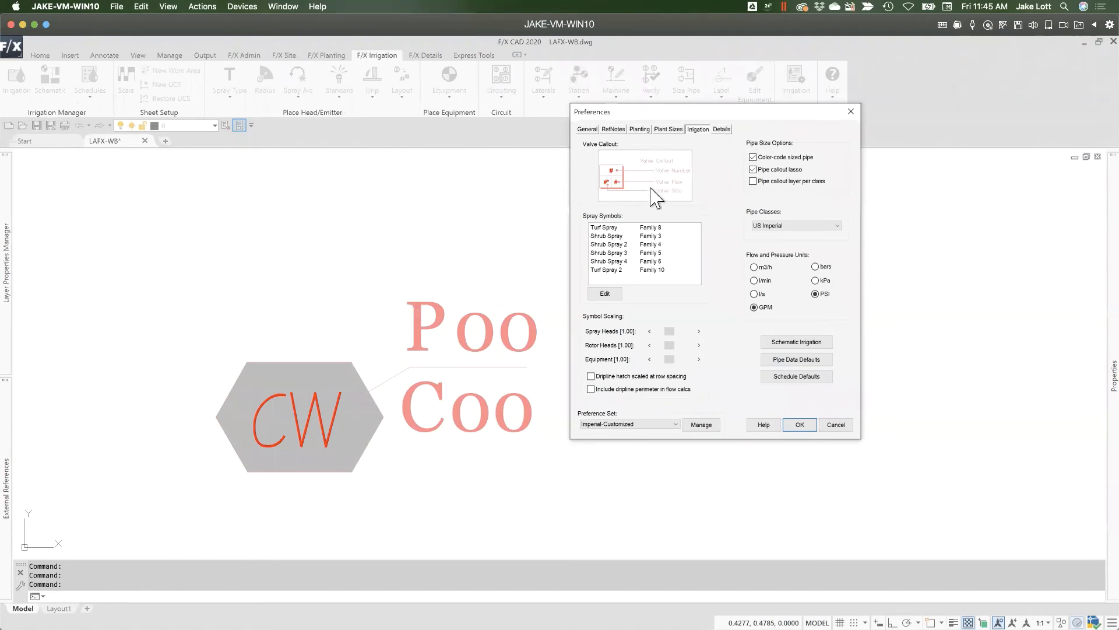
pyautogui.click(618, 172)
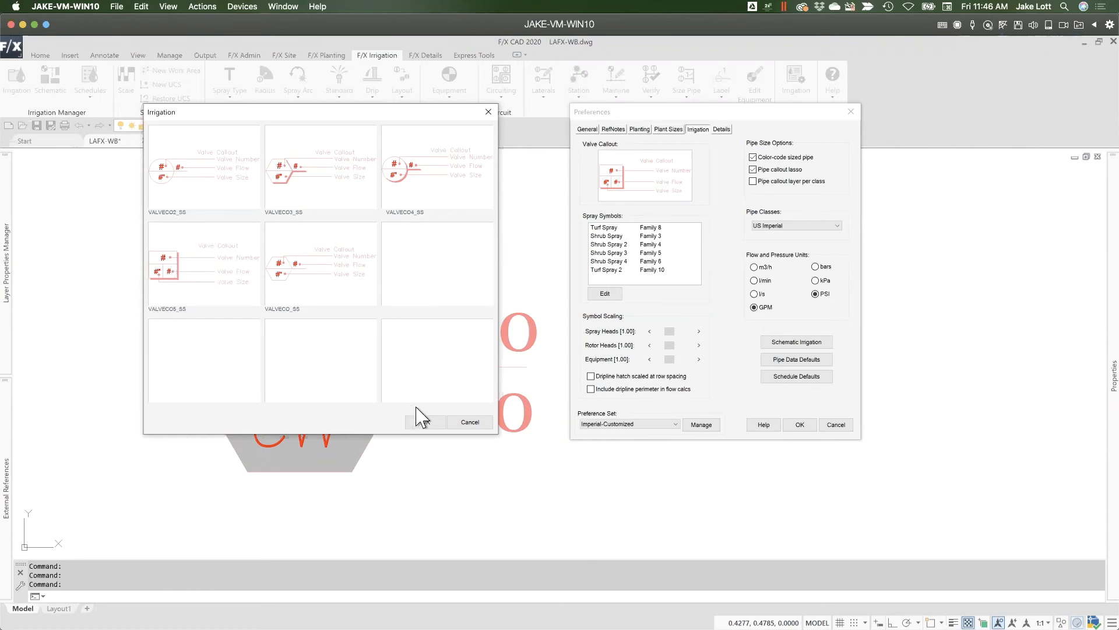
pyautogui.click(467, 423)
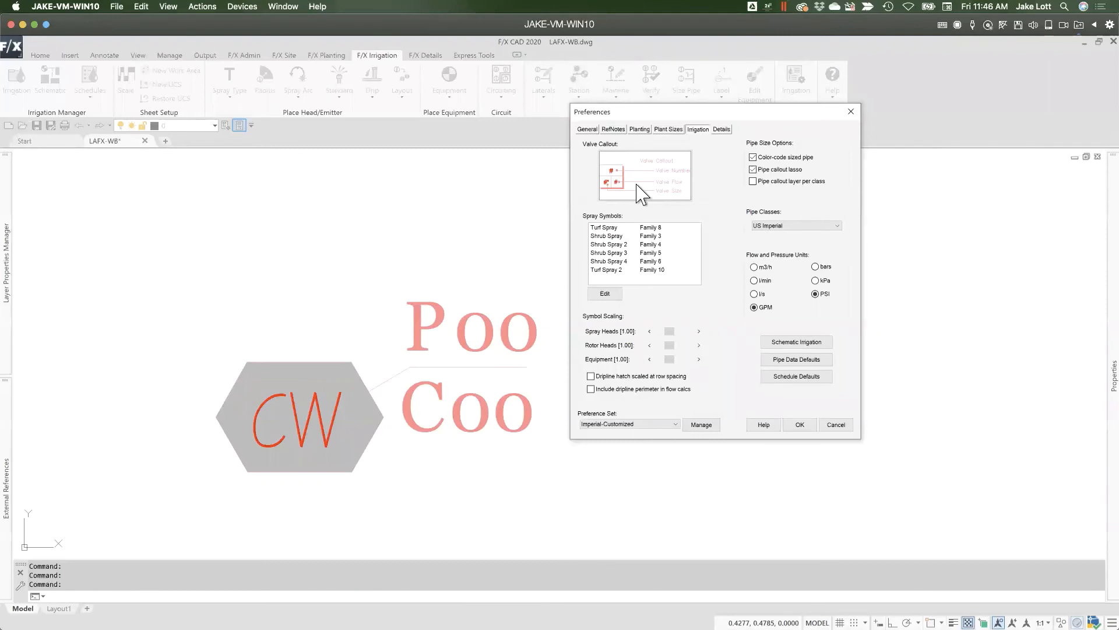
pyautogui.click(638, 189)
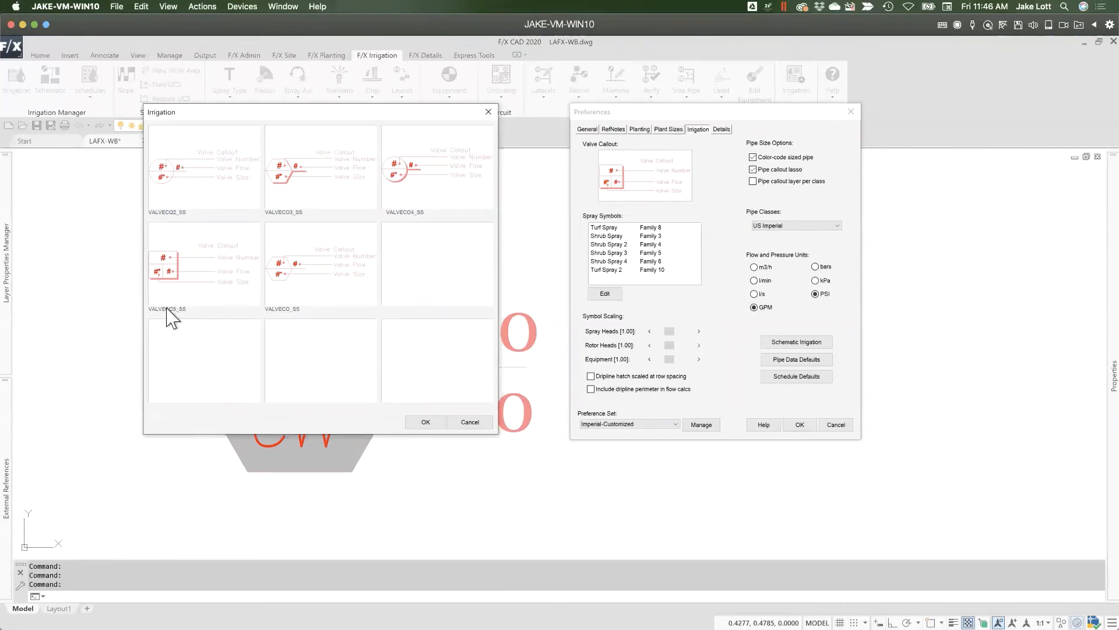
pyautogui.click(465, 423)
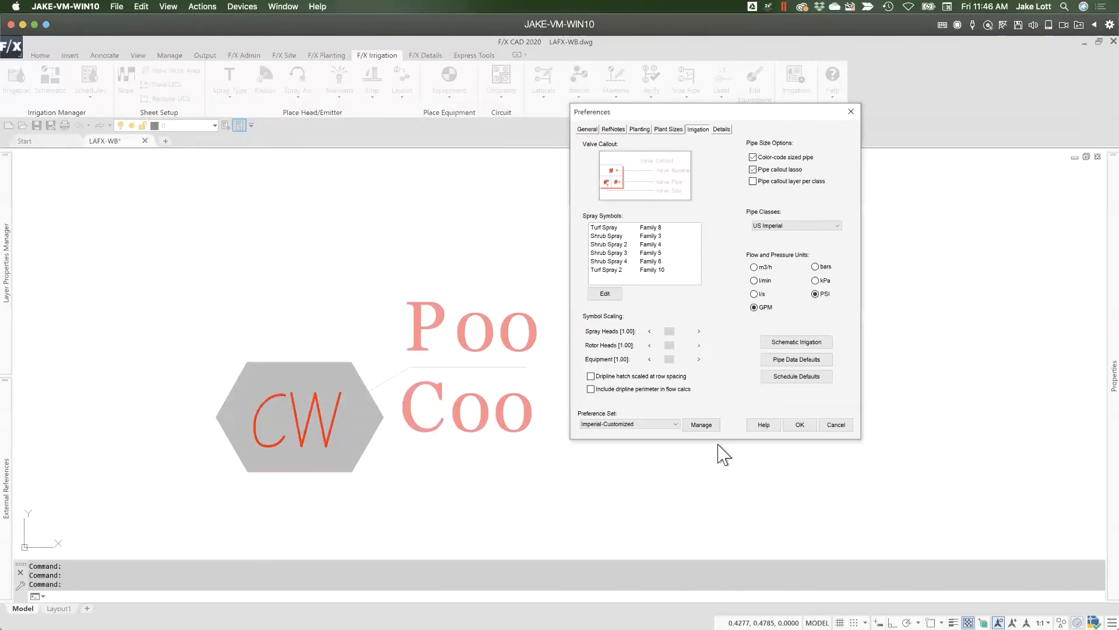
pyautogui.click(836, 425)
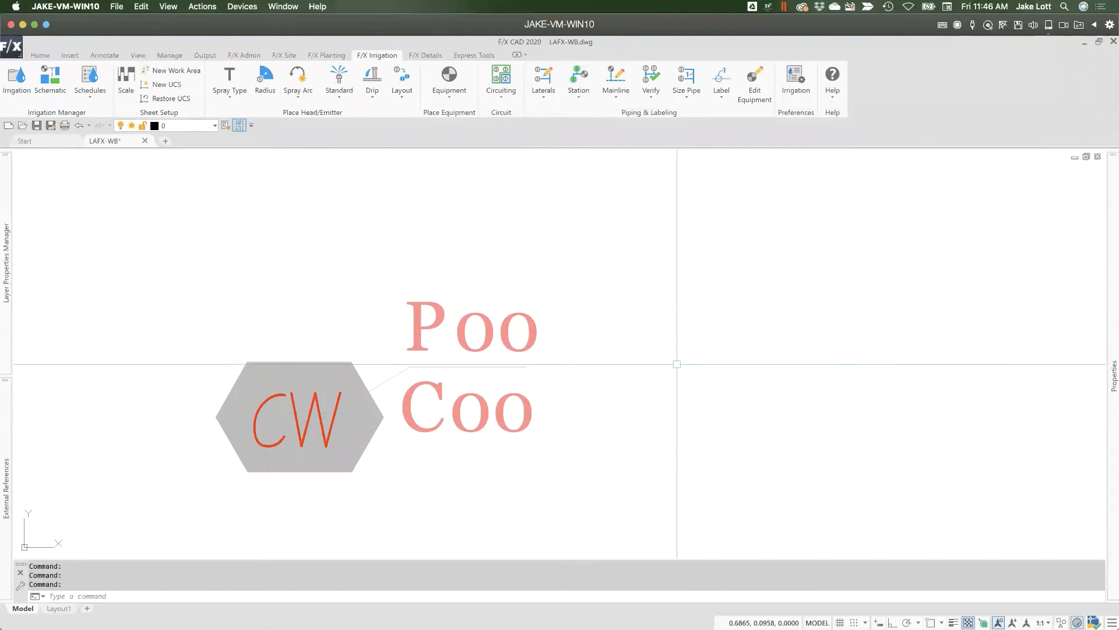
# Step: Switch to File Explorer and open the LandFX\Blocks\Graphics\Irrigation\callouts folder
pyautogui.hotkey('alt', 'Tab')
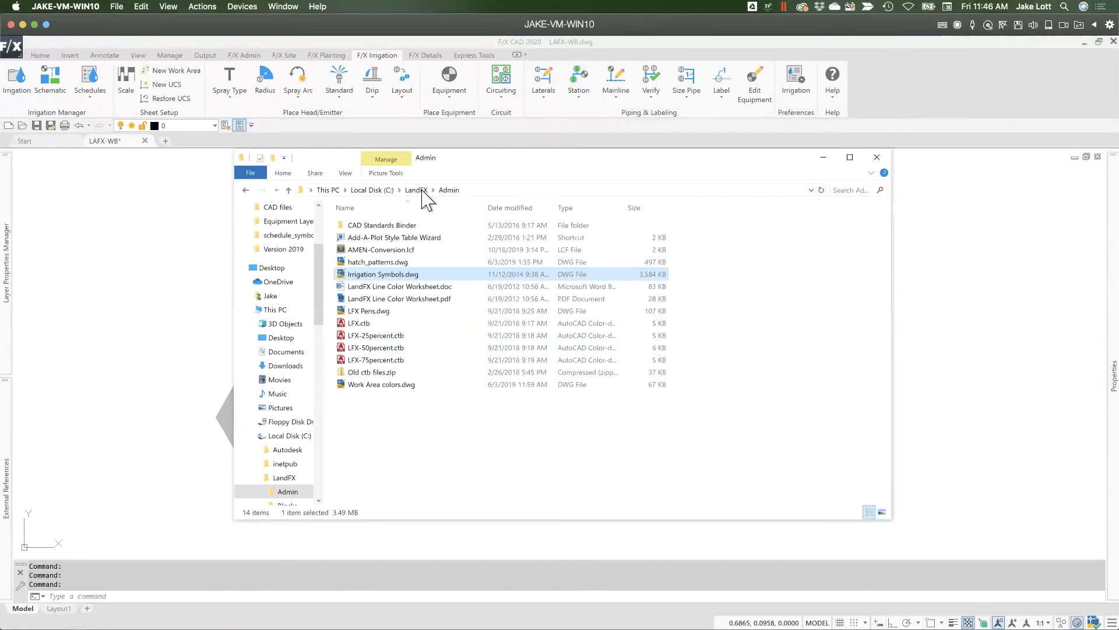
pyautogui.click(418, 191)
pyautogui.click(355, 237)
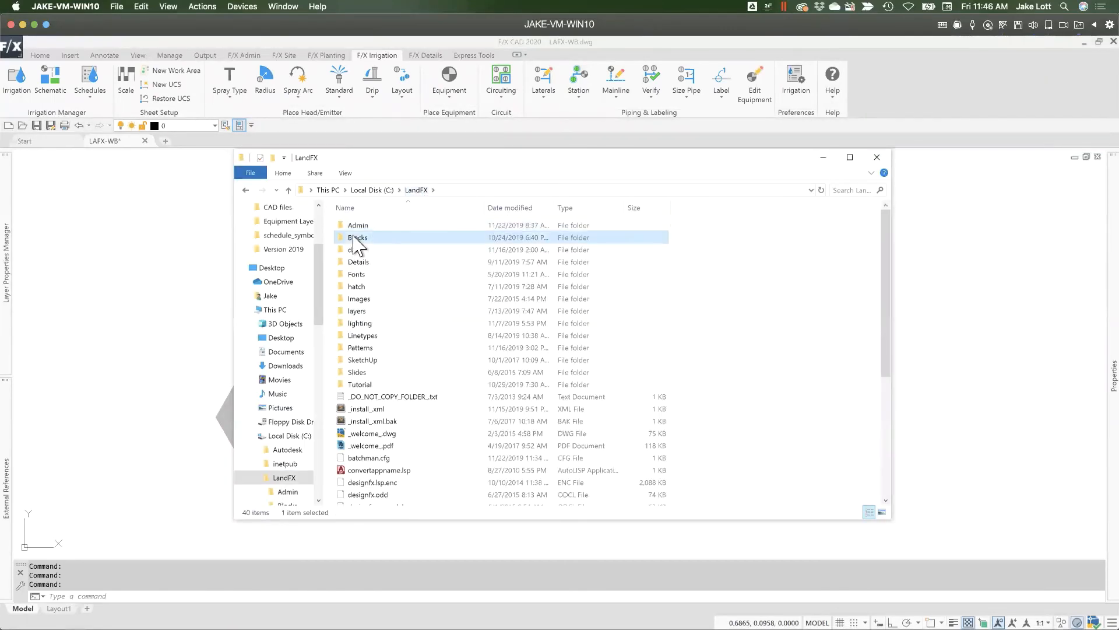
pyautogui.doubleClick(355, 237)
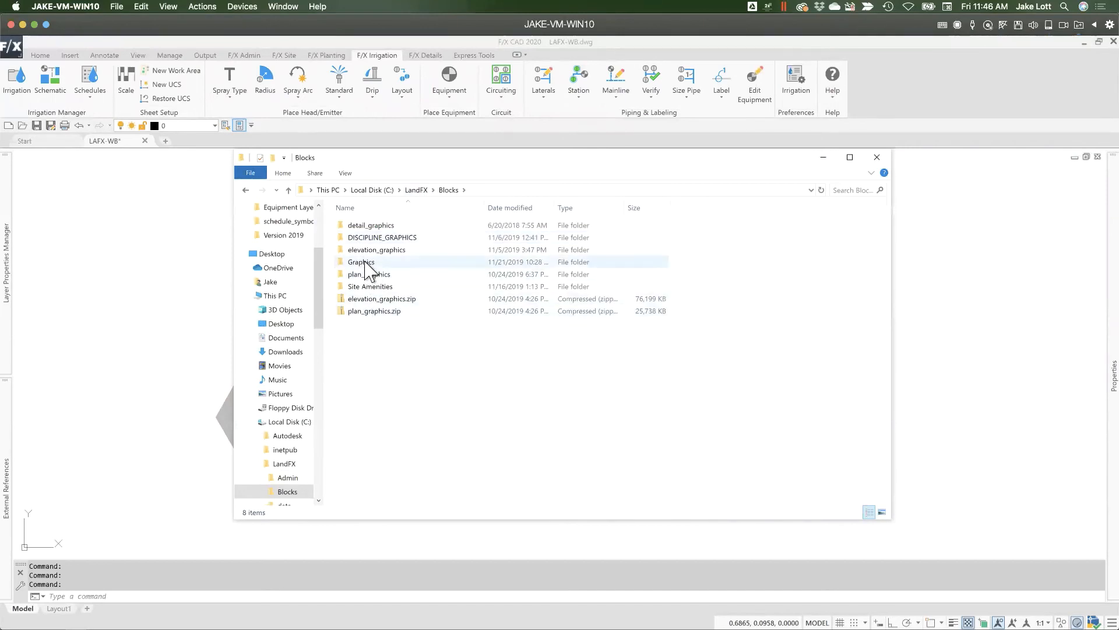
pyautogui.doubleClick(365, 263)
pyautogui.doubleClick(358, 275)
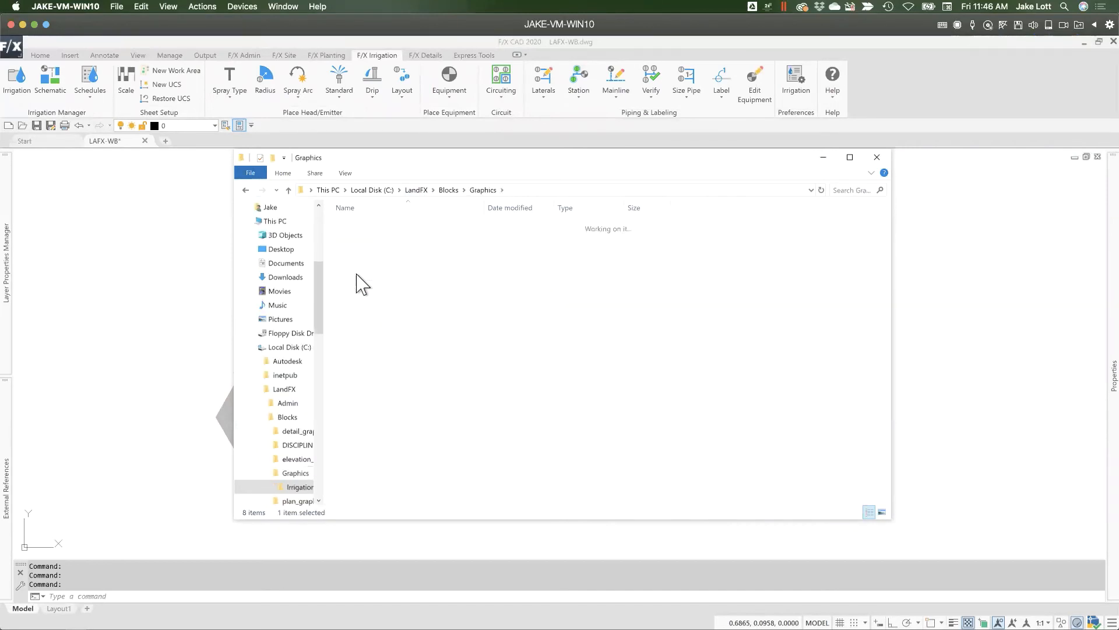
pyautogui.doubleClick(358, 251)
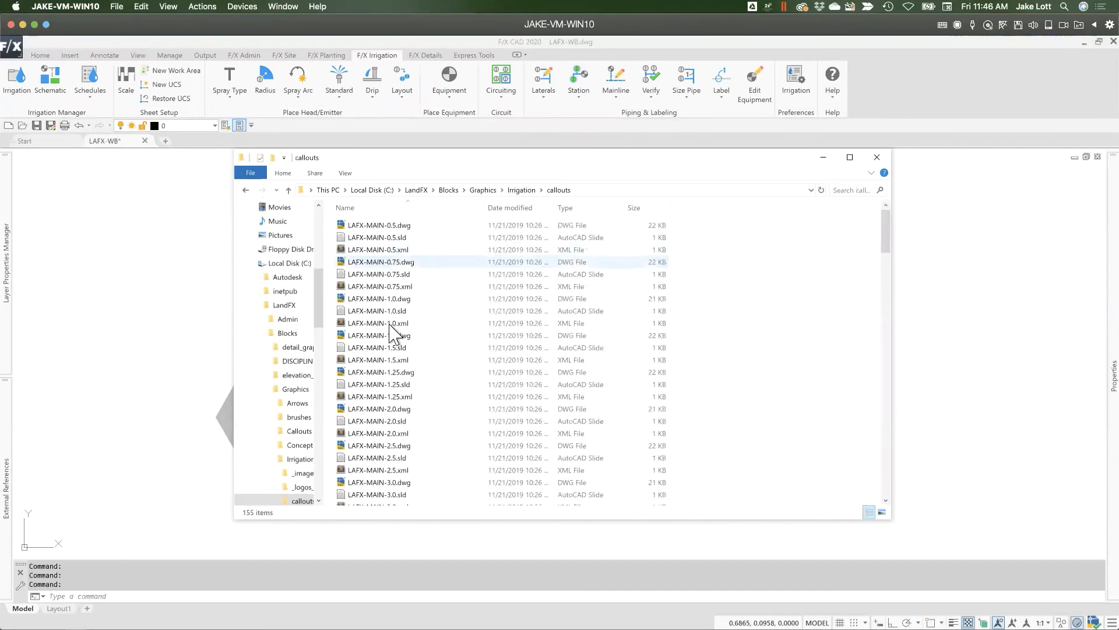
# Step: Find the valve callout files in the callouts folder and open LAFX-VALVECO5-R.dwg in F/X CAD
pyautogui.moveTo(886, 229); pyautogui.dragTo(892, 451)
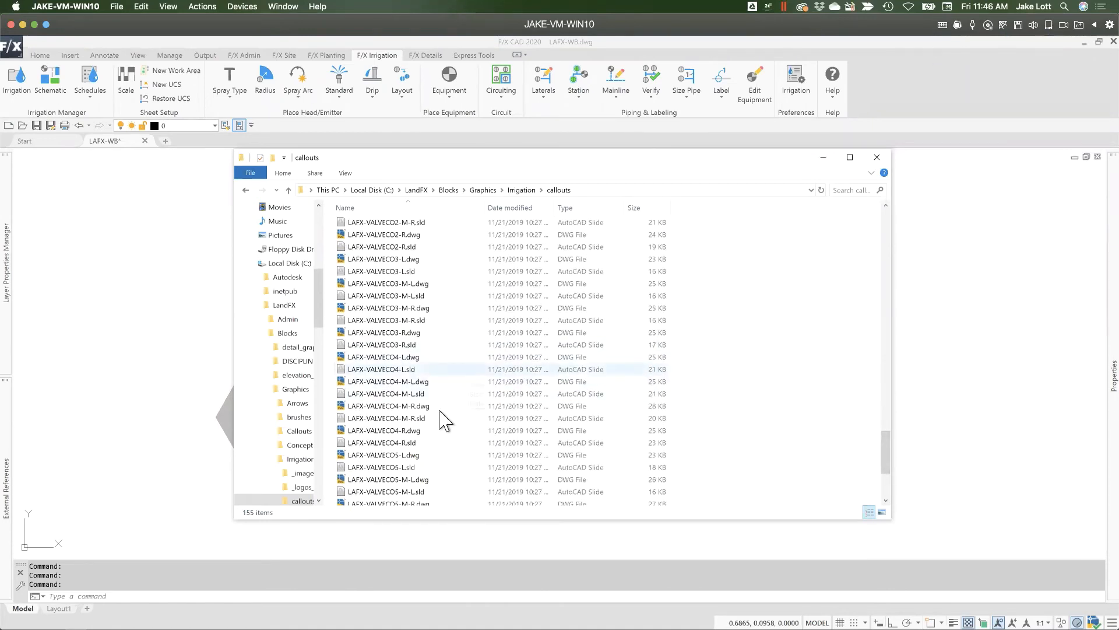
pyautogui.click(365, 456)
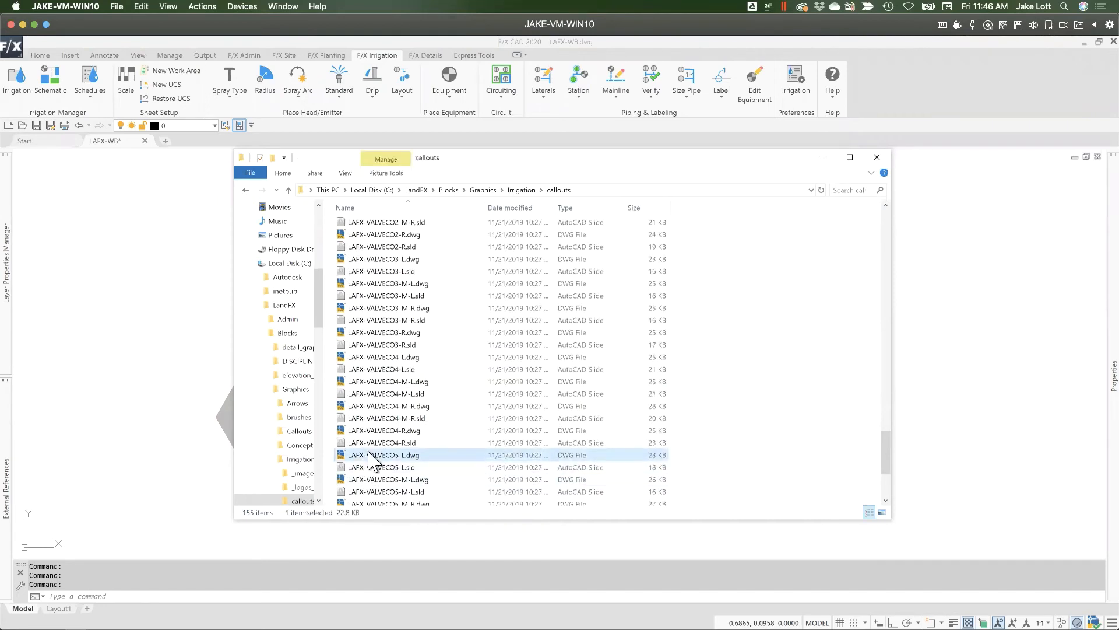
pyautogui.scroll(-3, 373, 444)
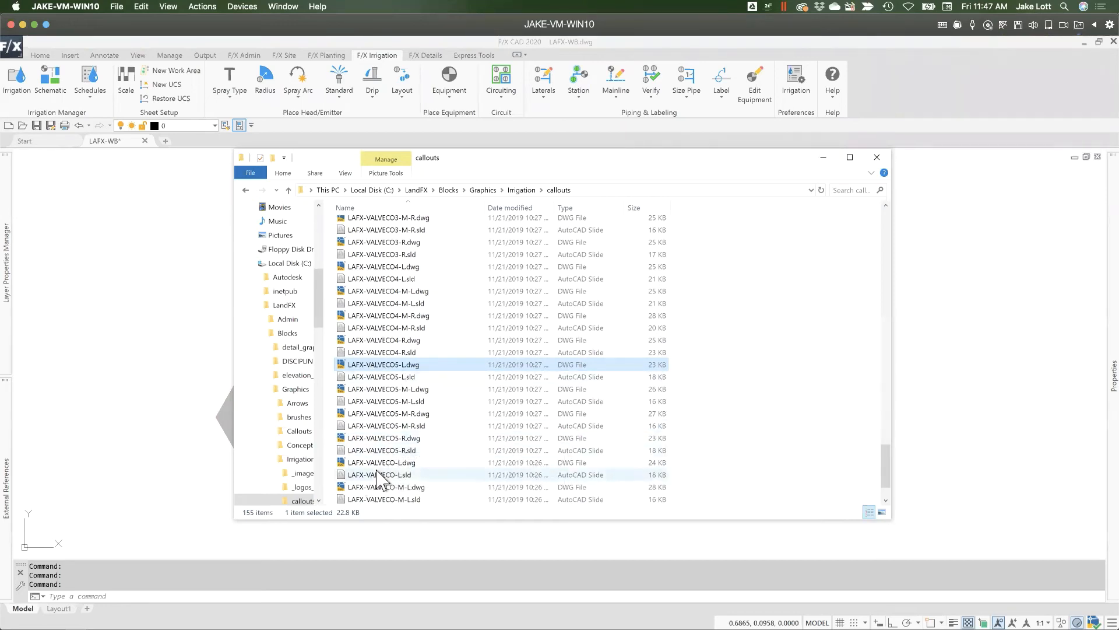
pyautogui.click(373, 439)
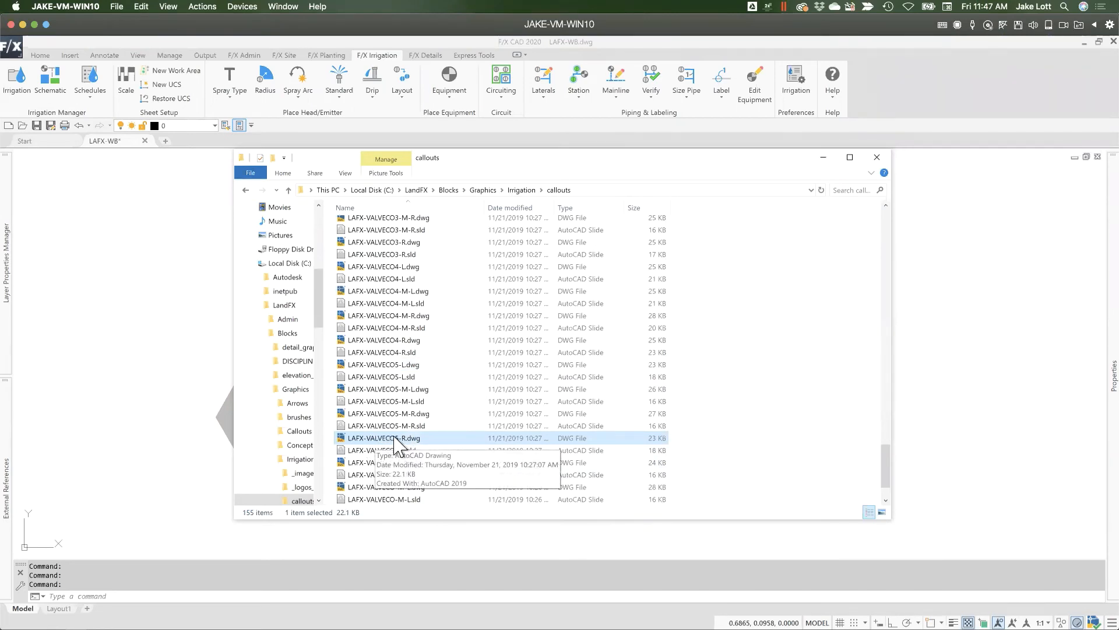
pyautogui.doubleClick(392, 438)
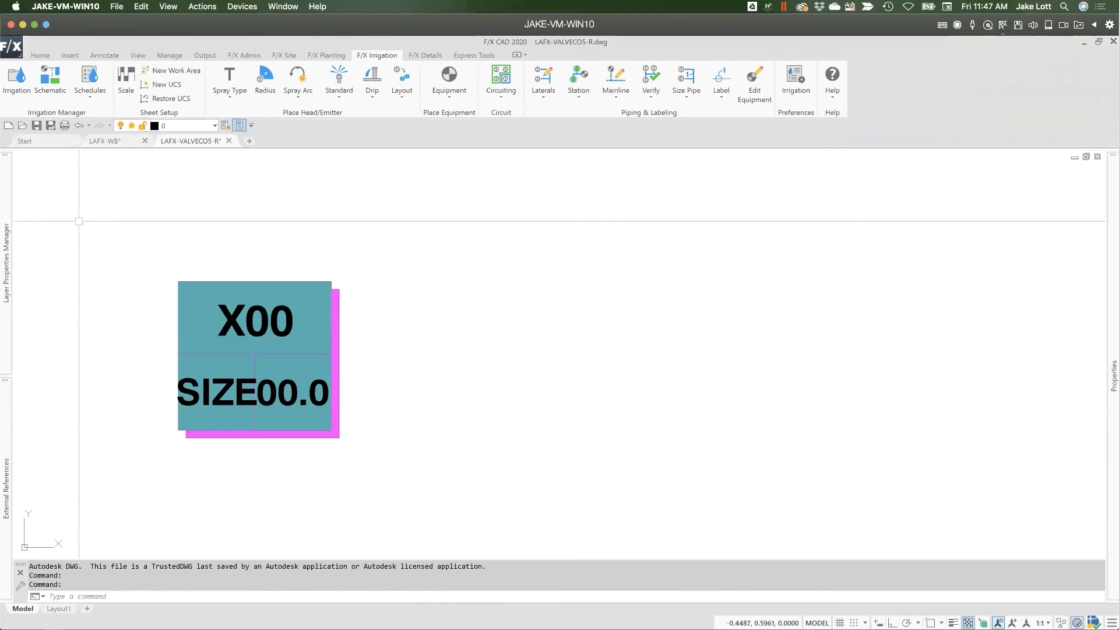
# Step: Save the opened callout drawing as LAFX-VALVECO6-R.dwg in the callouts folder
pyautogui.click(52, 126)
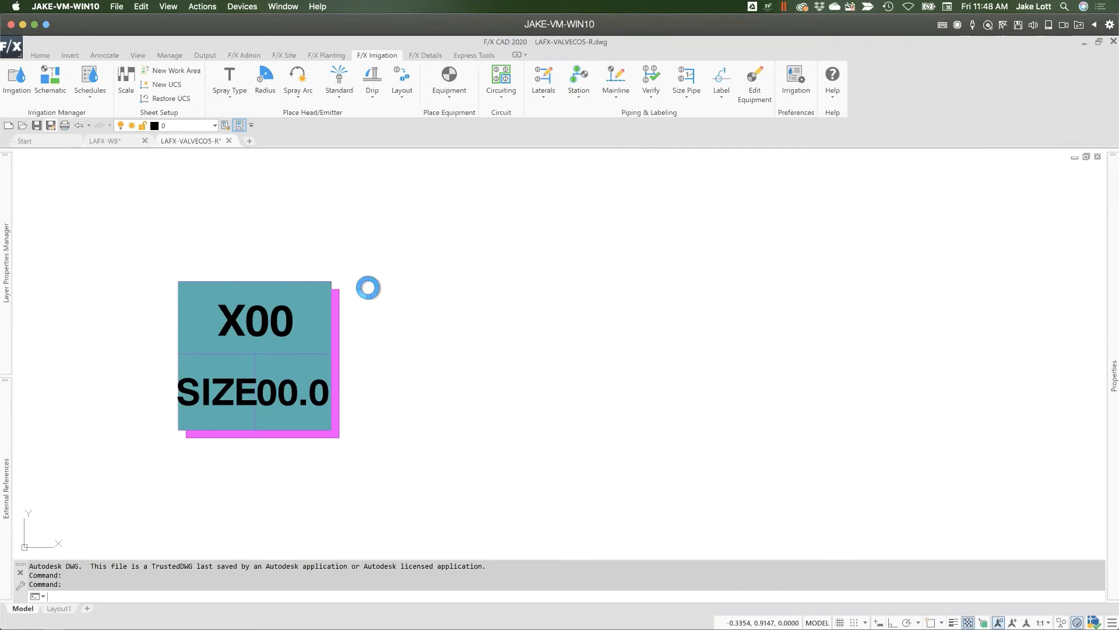
pyautogui.hotkey('ctrl', 'shift', 's')
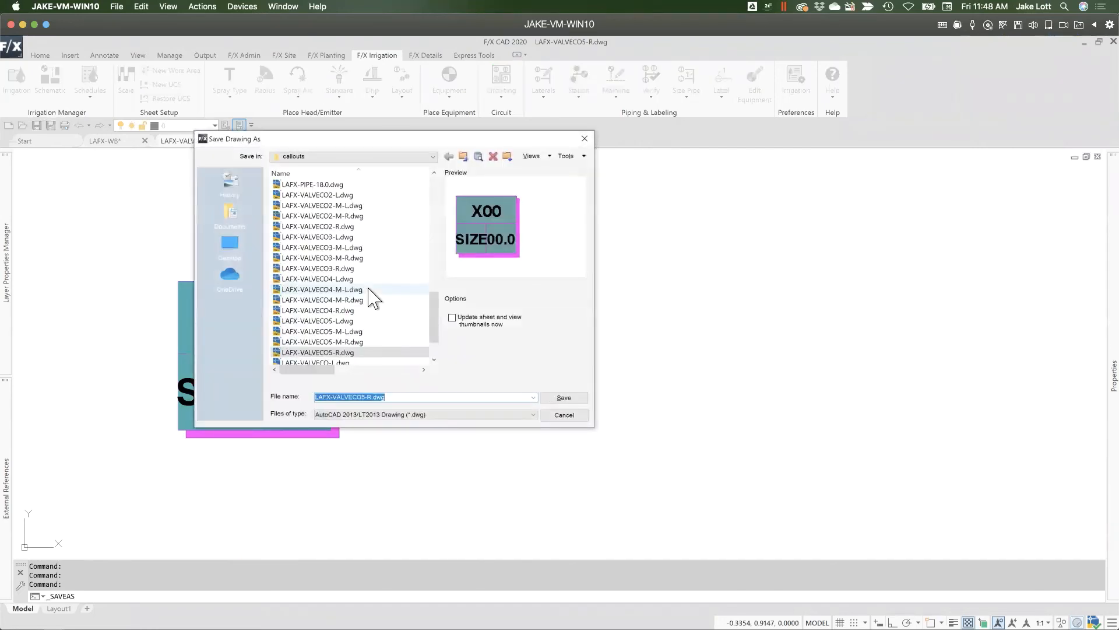
pyautogui.scroll(-2, 437, 344)
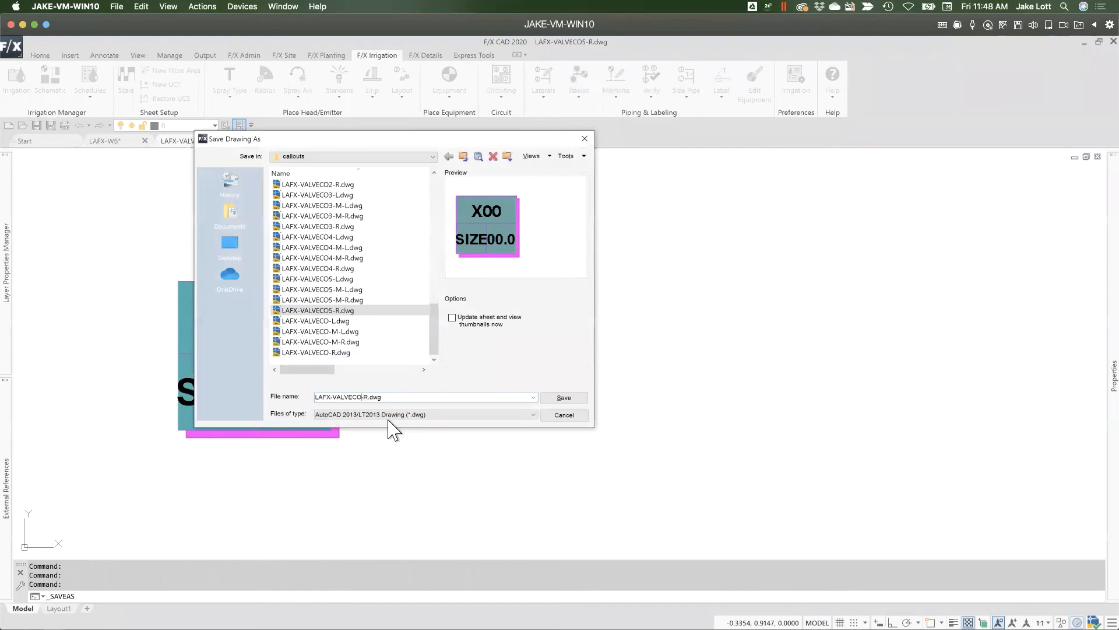
pyautogui.click(563, 398)
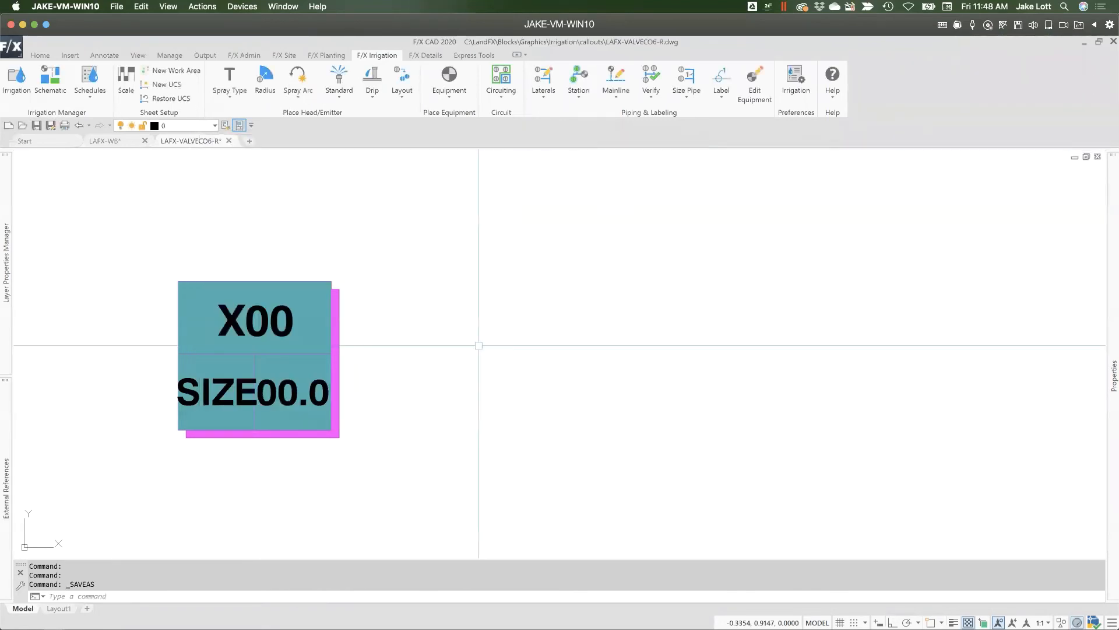
# Step: Erase the magenta drop shadow and its leftover outline along the right and lower edges of the callout
pyautogui.click(371, 274)
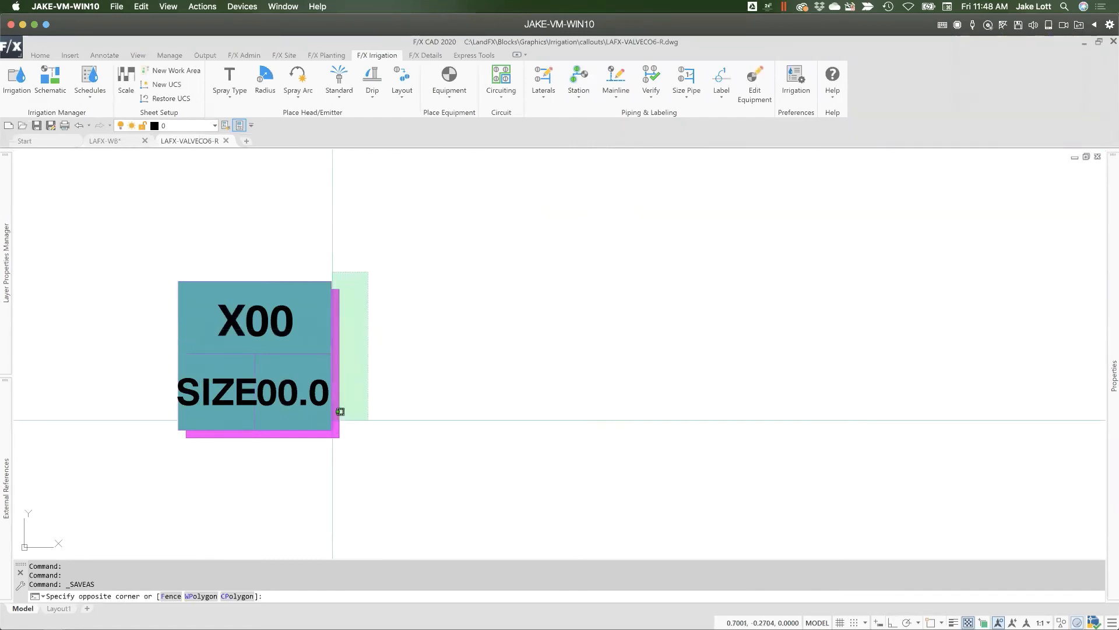
pyautogui.click(334, 451)
pyautogui.press('Delete')
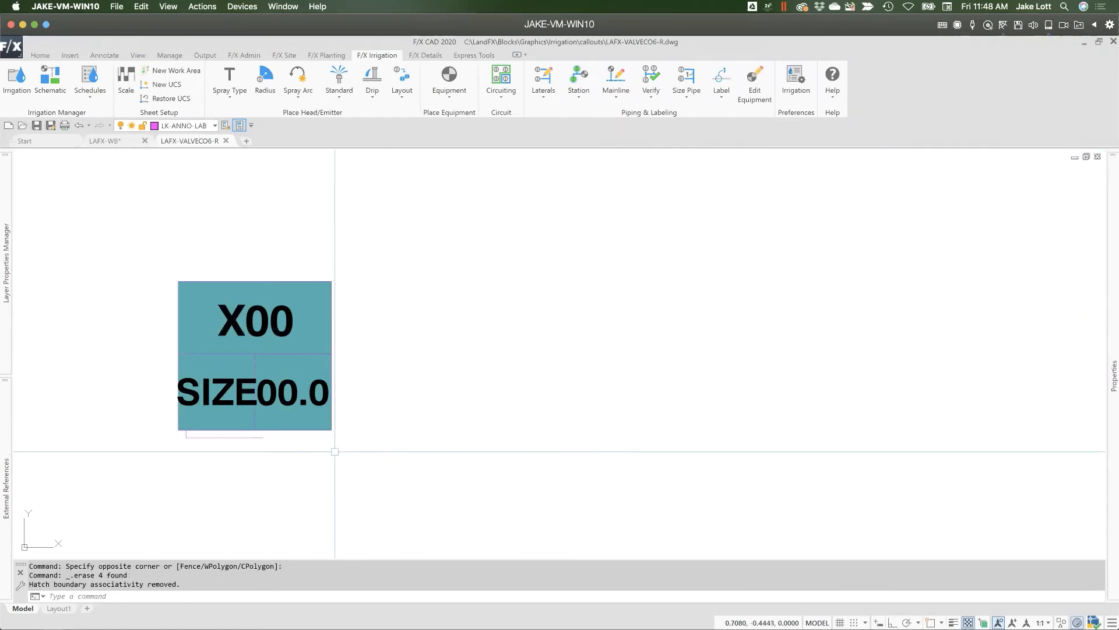
pyautogui.click(360, 460)
pyautogui.click(168, 434)
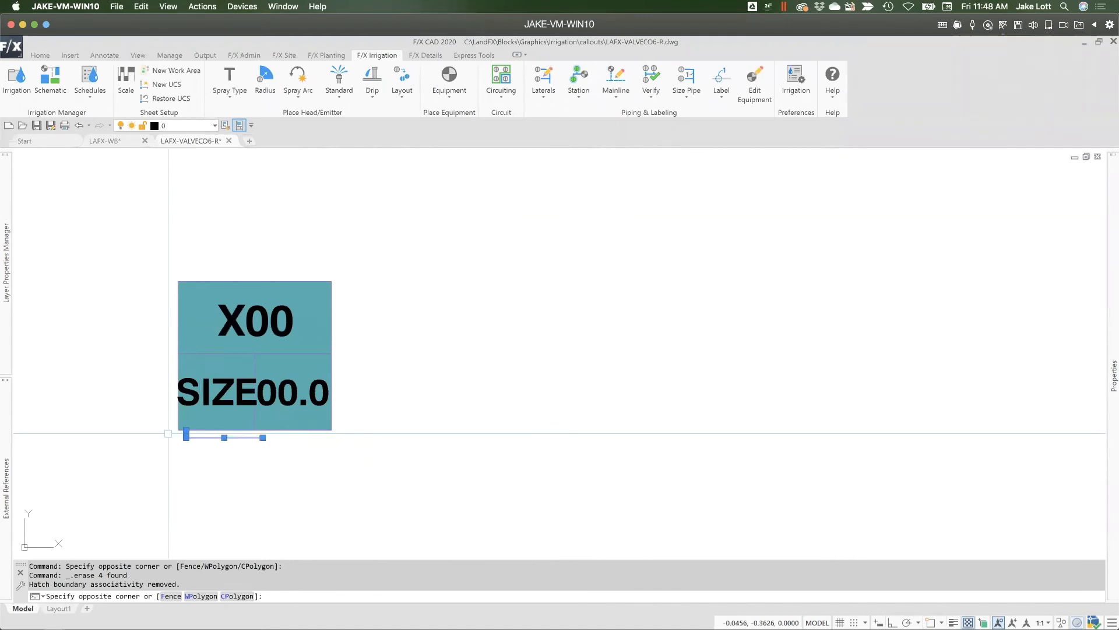
pyautogui.press('Delete')
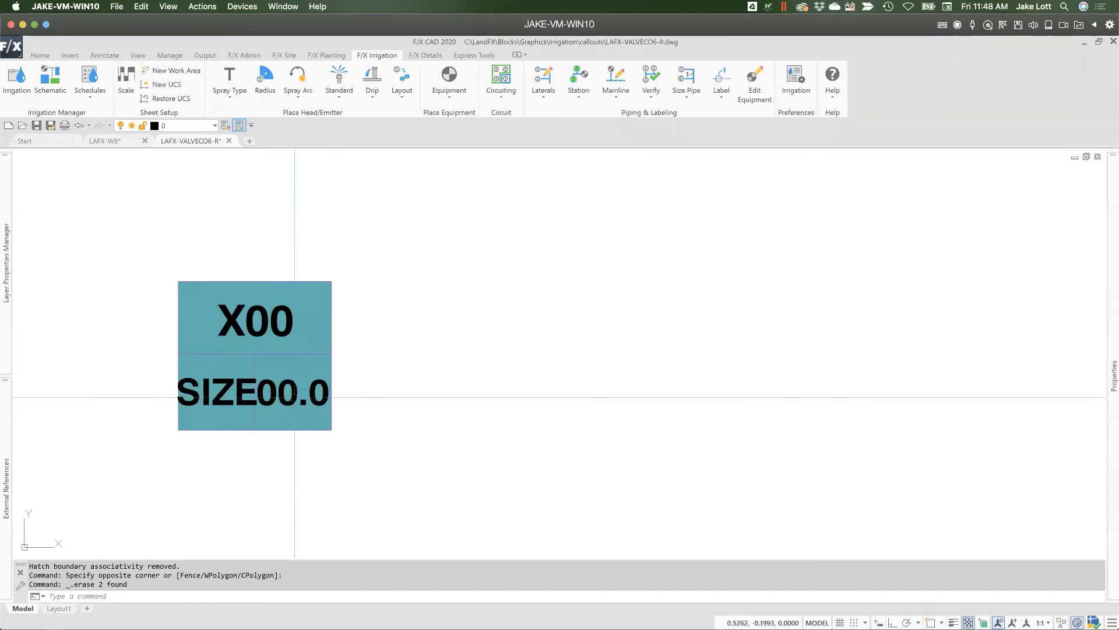
# Step: Copy the 00.0 attribute from the callout's lower-right cell to just outside the box's right edge
pyautogui.click(296, 398)
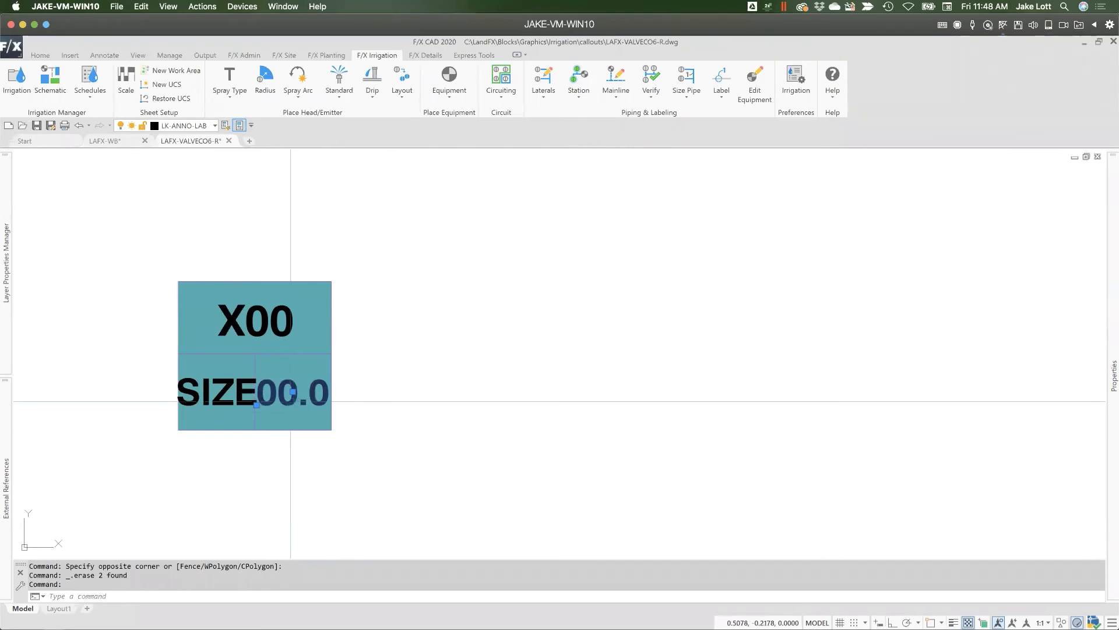
pyautogui.rightClick(293, 402)
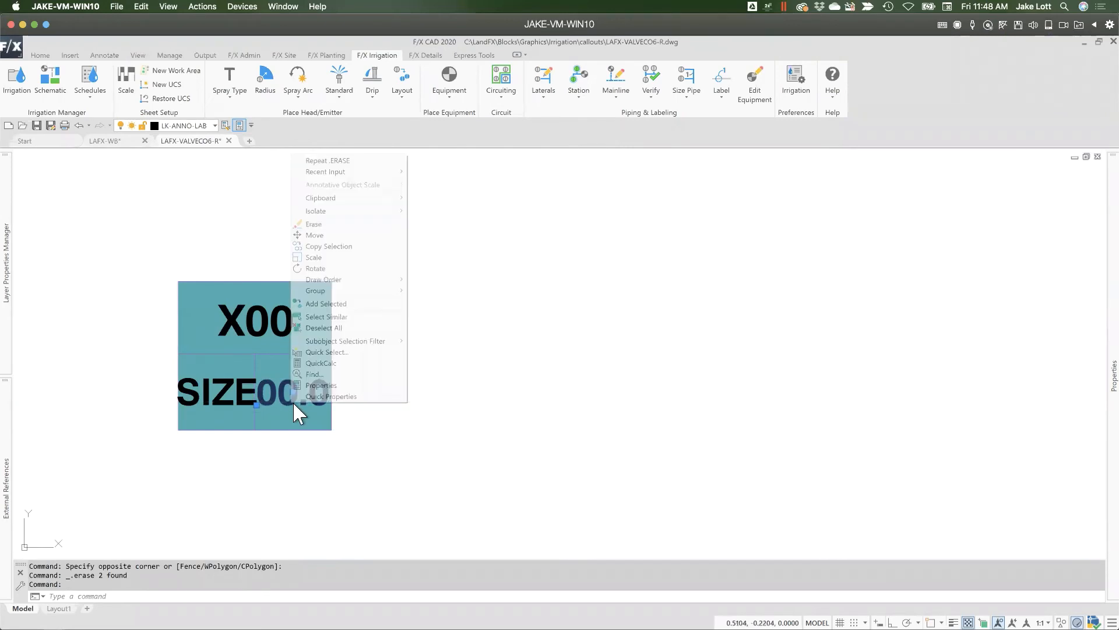
pyautogui.click(338, 246)
pyautogui.click(286, 430)
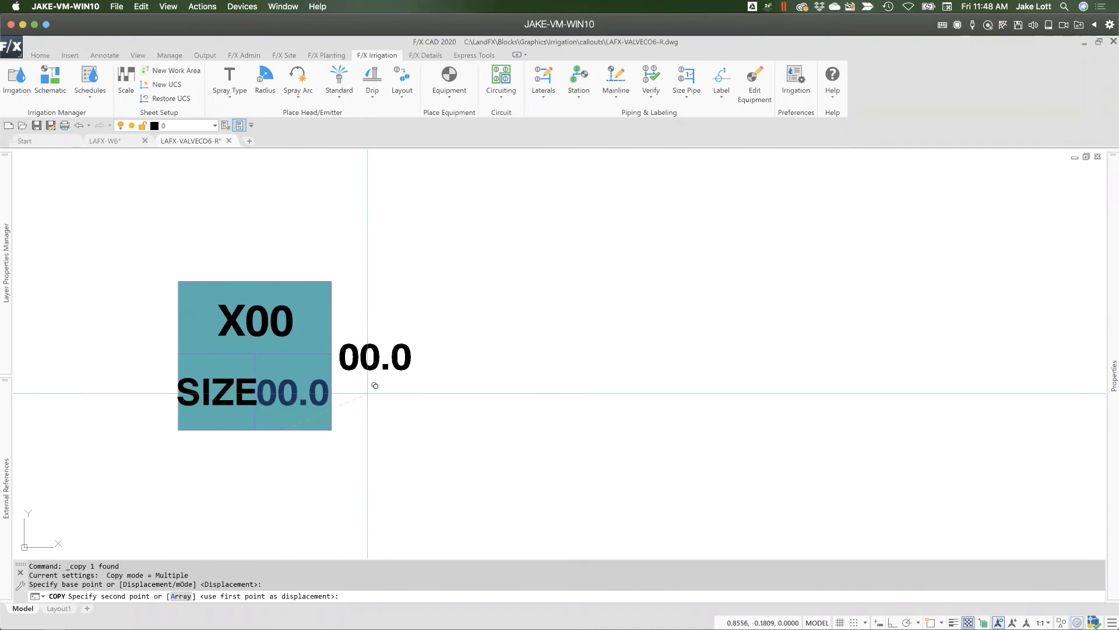
pyautogui.click(368, 393)
pyautogui.press('Escape')
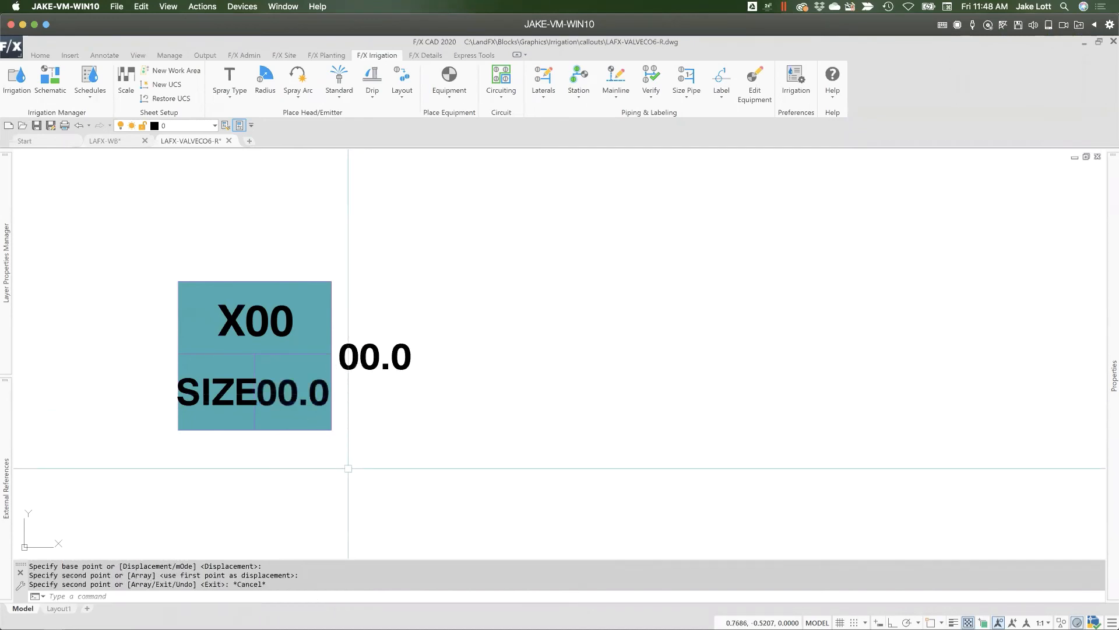
# Step: Check where the 0,0 insertion point lies relative to the callout using a polyline start point, without drawing the line
pyautogui.moveTo(185, 436); pyautogui.dragTo(358, 419, button='middle')
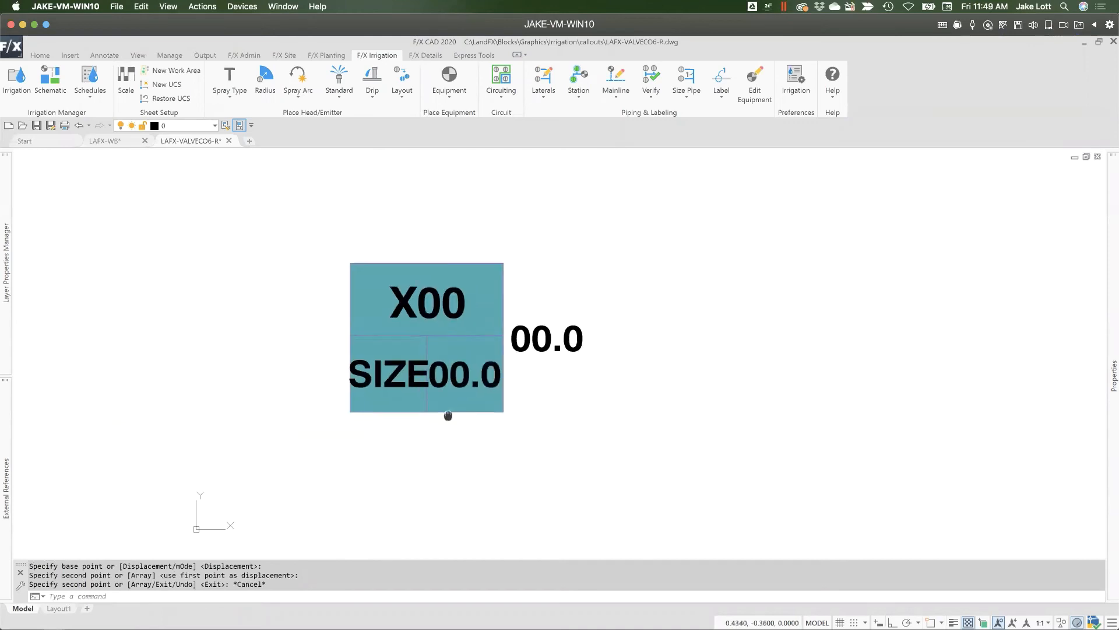
pyautogui.scroll(-2, 362, 403)
pyautogui.write('pl')
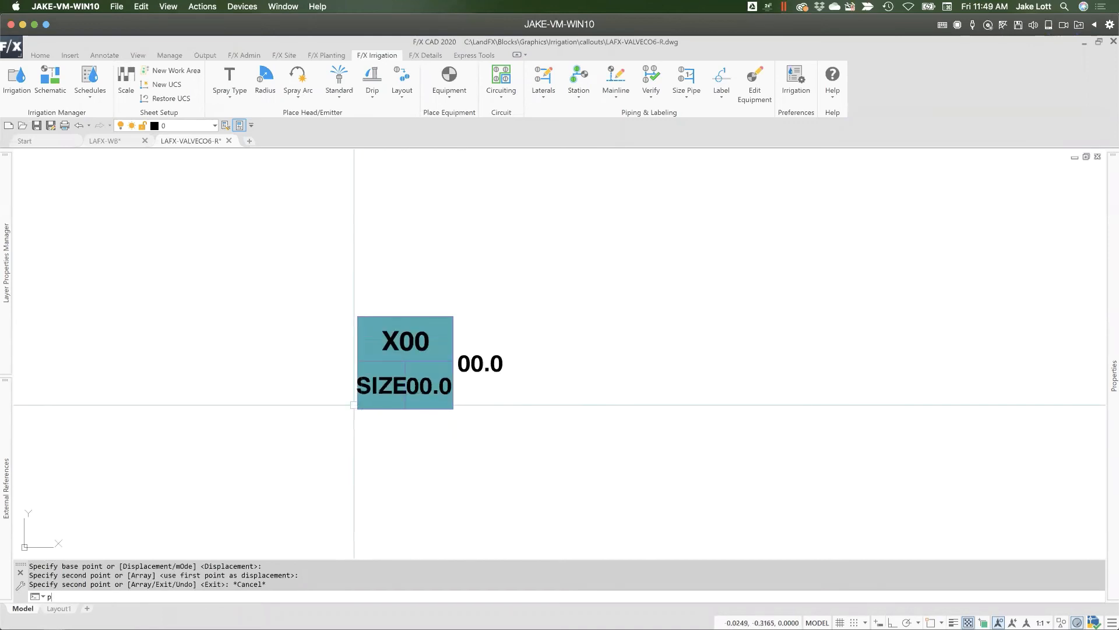
pyautogui.press('Return')
pyautogui.write('0,0')
pyautogui.press('Return')
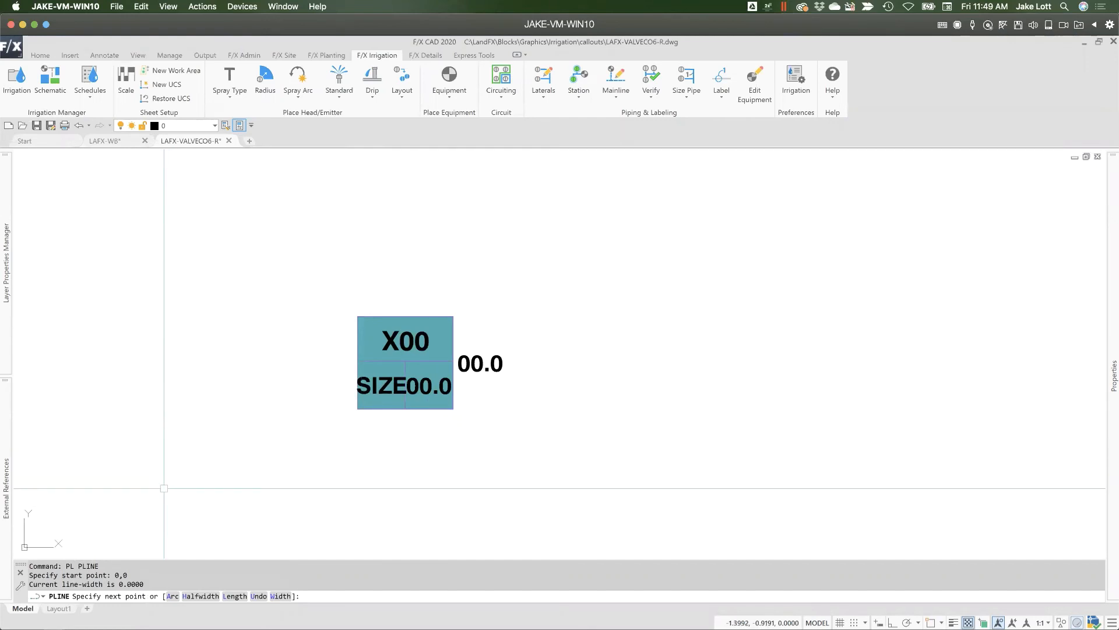
pyautogui.press('Escape')
# Step: Change the tag of the copied 00.0 attribute outside the box to HEADS
pyautogui.scroll(5, 457, 361)
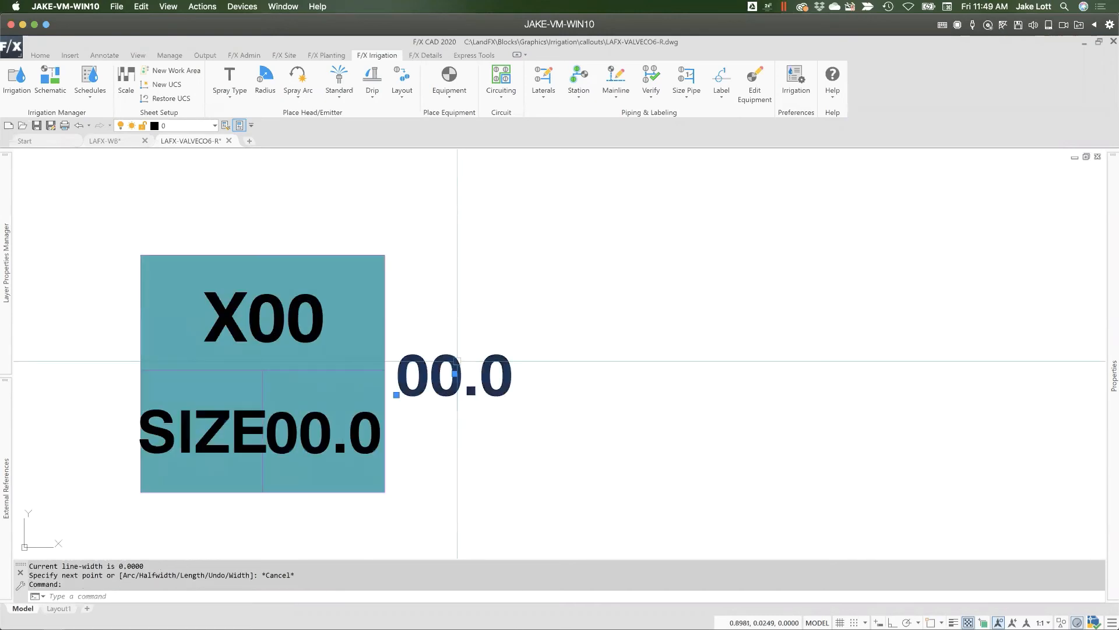
pyautogui.doubleClick(457, 361)
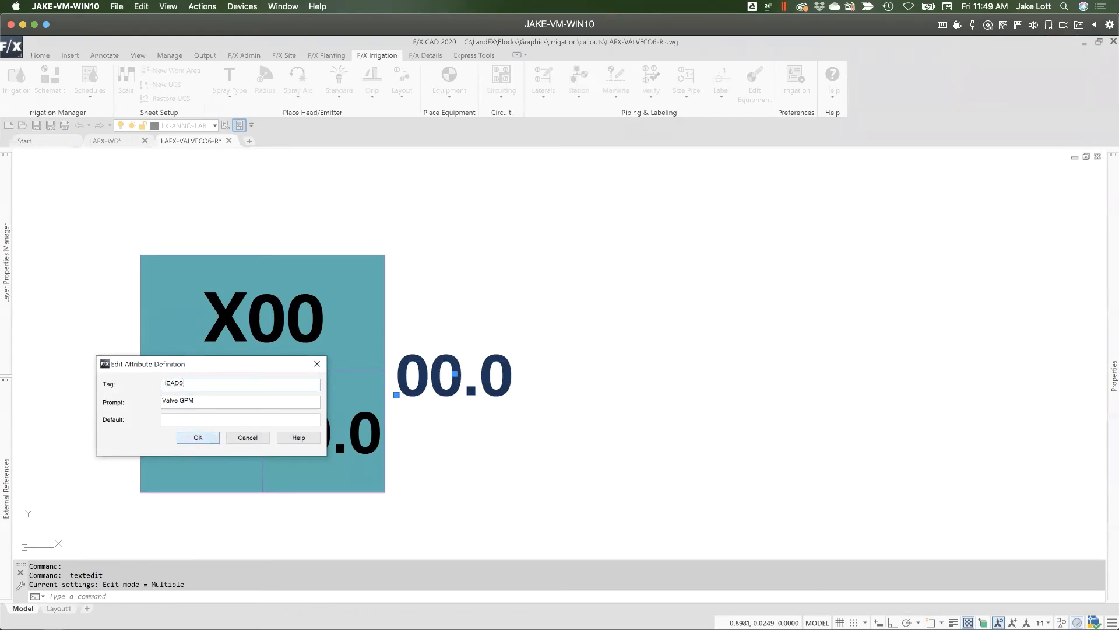
pyautogui.press('Return')
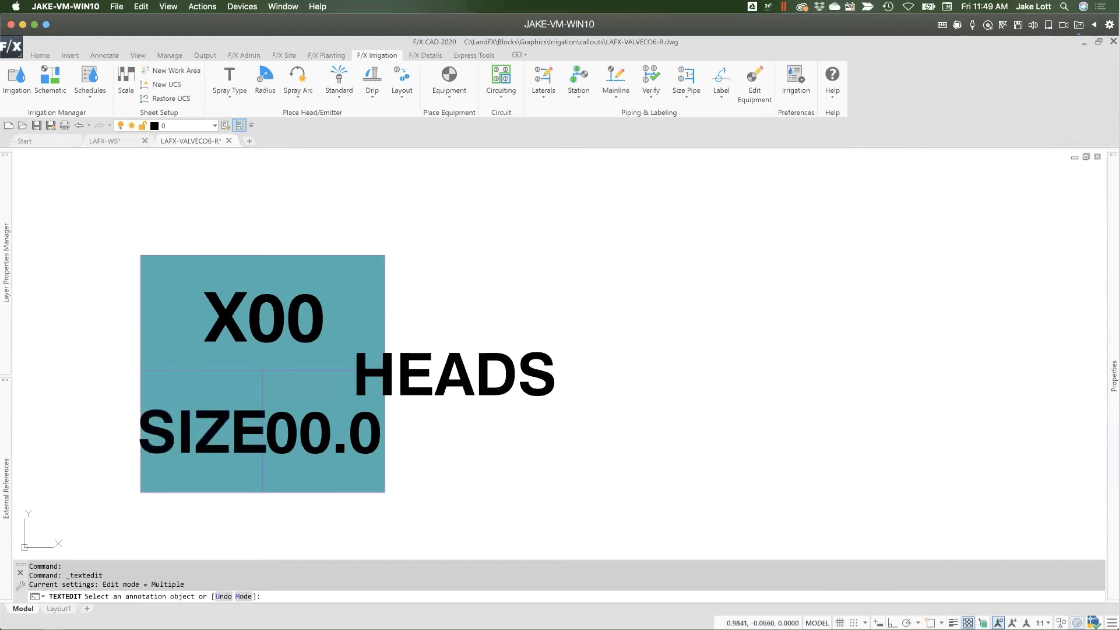
pyautogui.press('Escape')
# Step: Set the justification of the HEADS attribute to Middle left
pyautogui.click(487, 392)
pyautogui.click(455, 315)
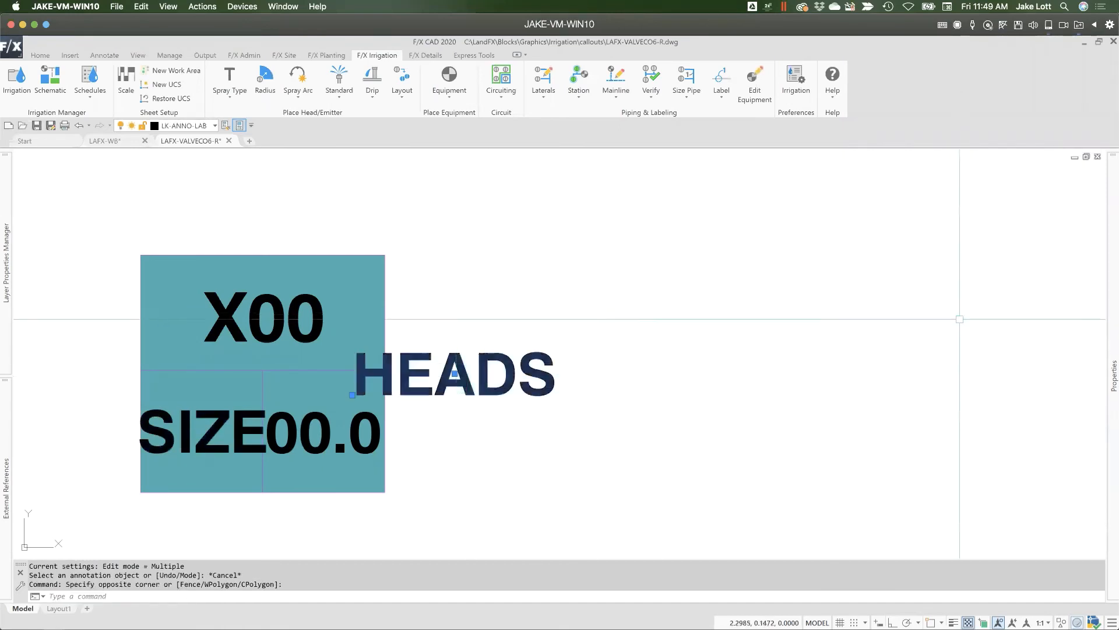
pyautogui.moveTo(1112, 315)
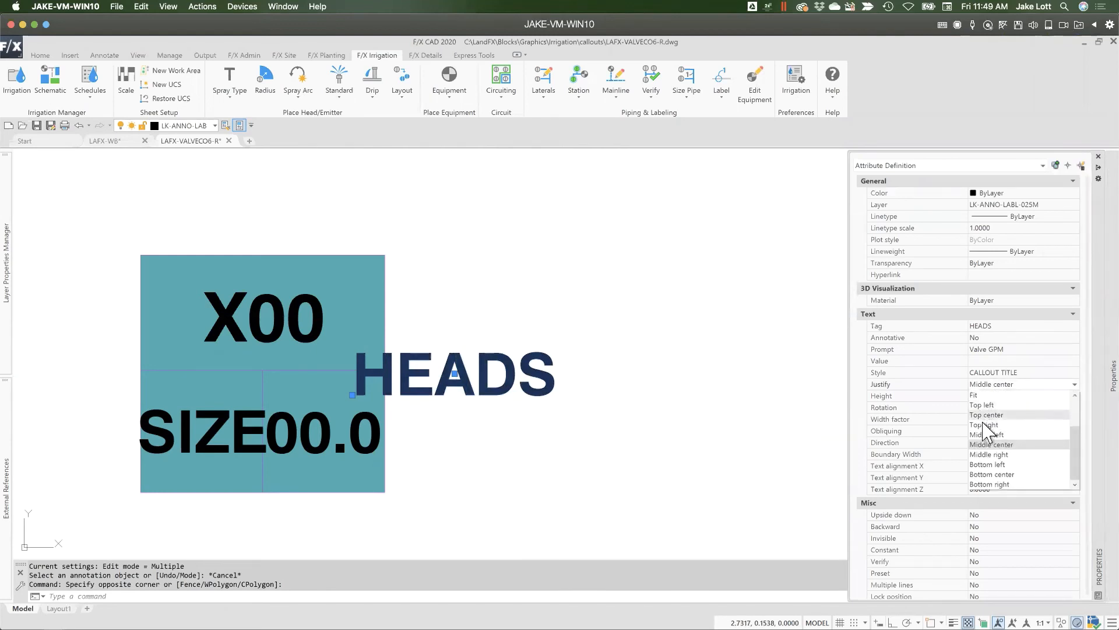
pyautogui.click(985, 434)
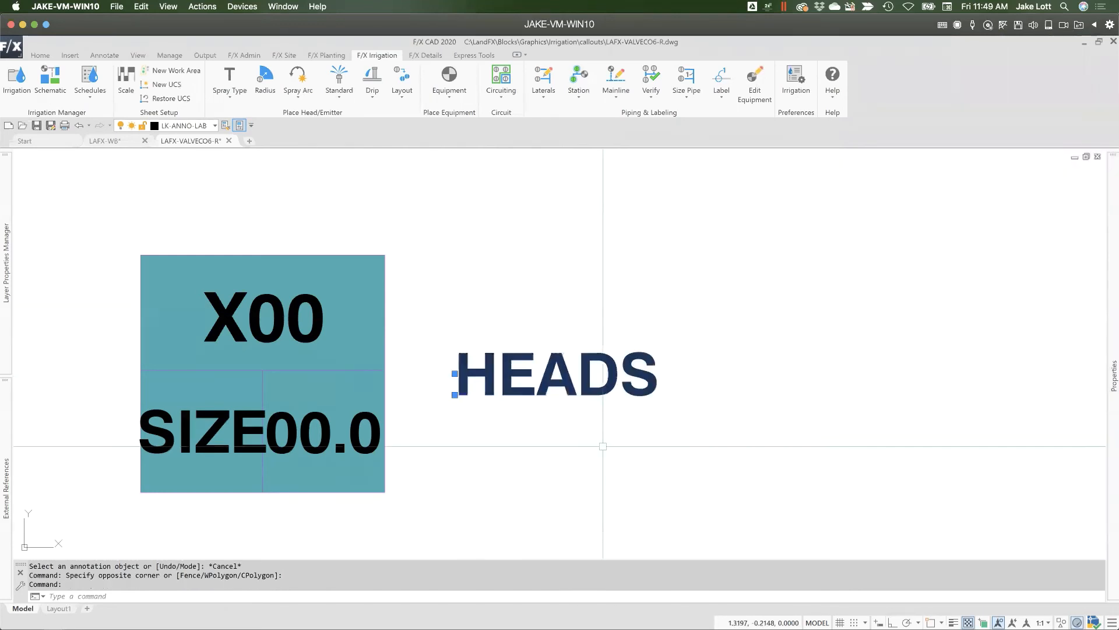
# Step: Move the HEADS attribute so that it sits close beside the right edge of the callout box
pyautogui.write('m')
pyautogui.press('Return')
pyautogui.click(600, 434)
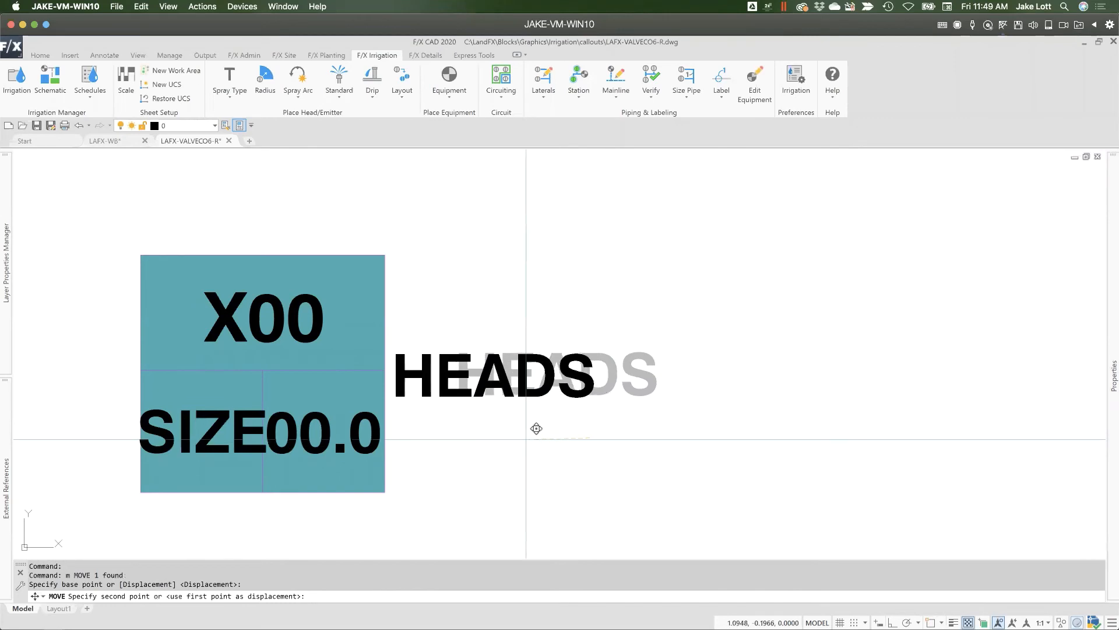
pyautogui.click(533, 427)
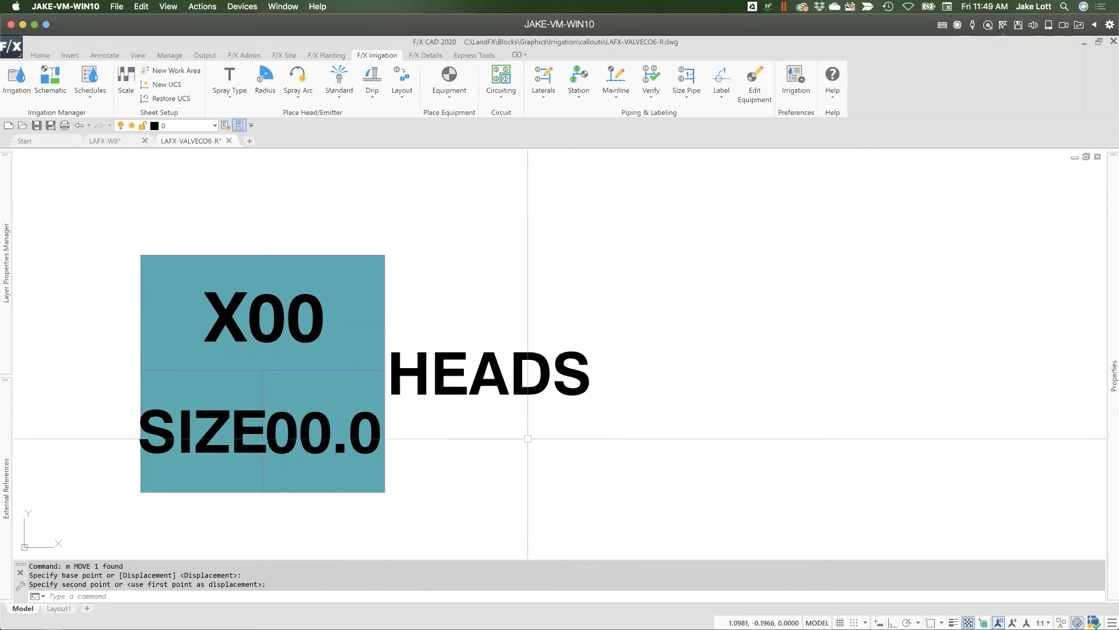
pyautogui.scroll(-2, 502, 435)
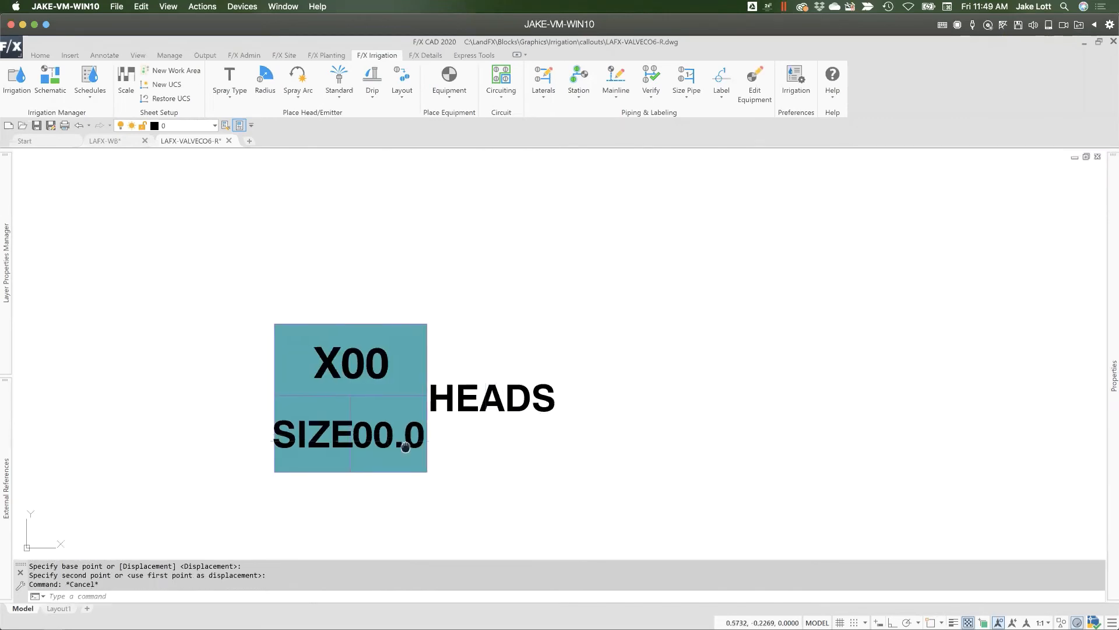
pyautogui.moveTo(402, 448); pyautogui.dragTo(464, 431, button='middle')
pyautogui.scroll(2, 476, 410)
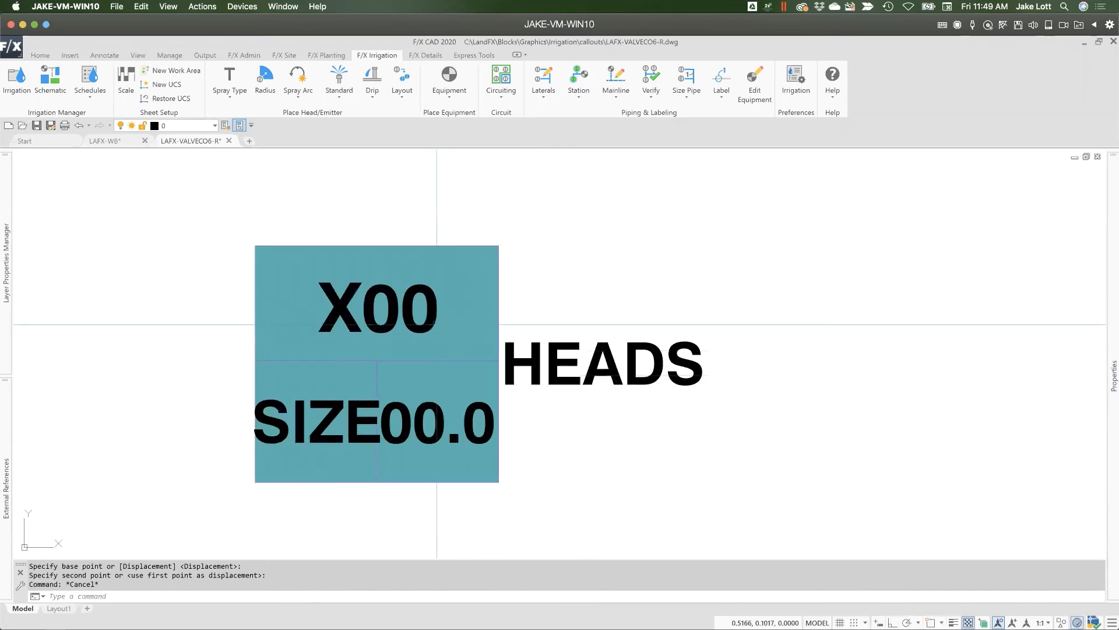
# Step: Save the LAFX-VALVECO6-R drawing and keep the Layer Properties Manager permanently open beside the drawing area
pyautogui.hotkey('ctrl', 's')
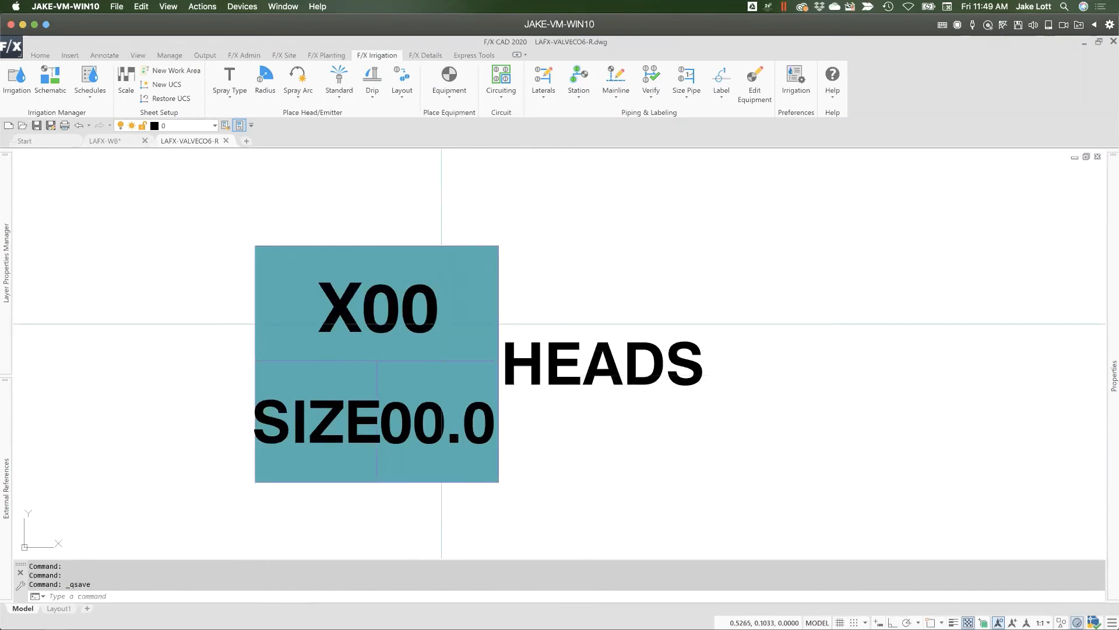
pyautogui.moveTo(6, 303)
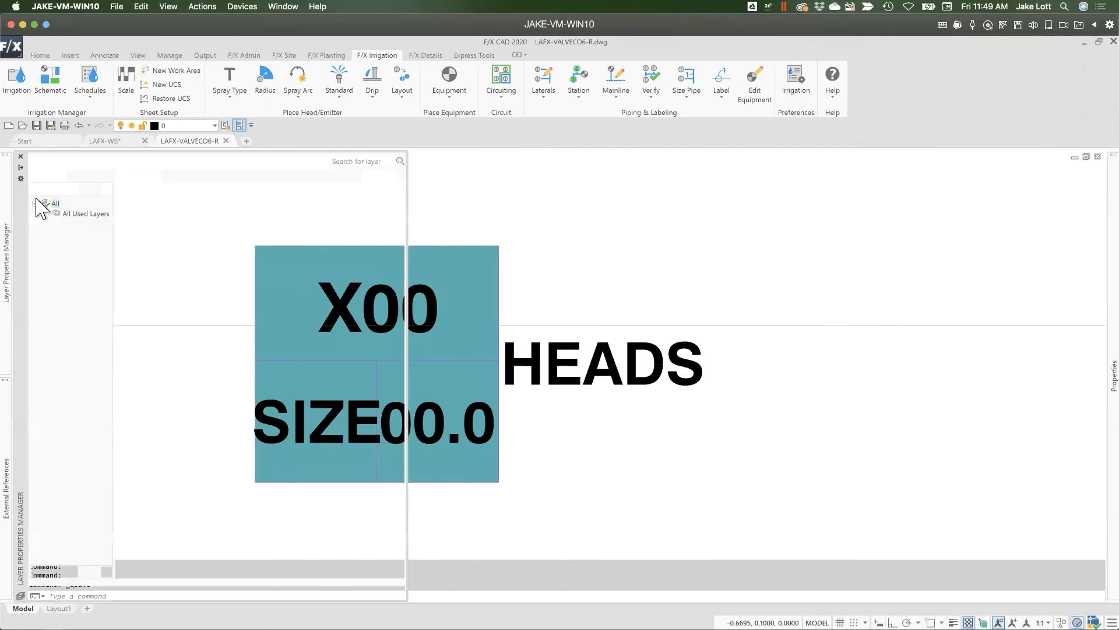
pyautogui.click(20, 168)
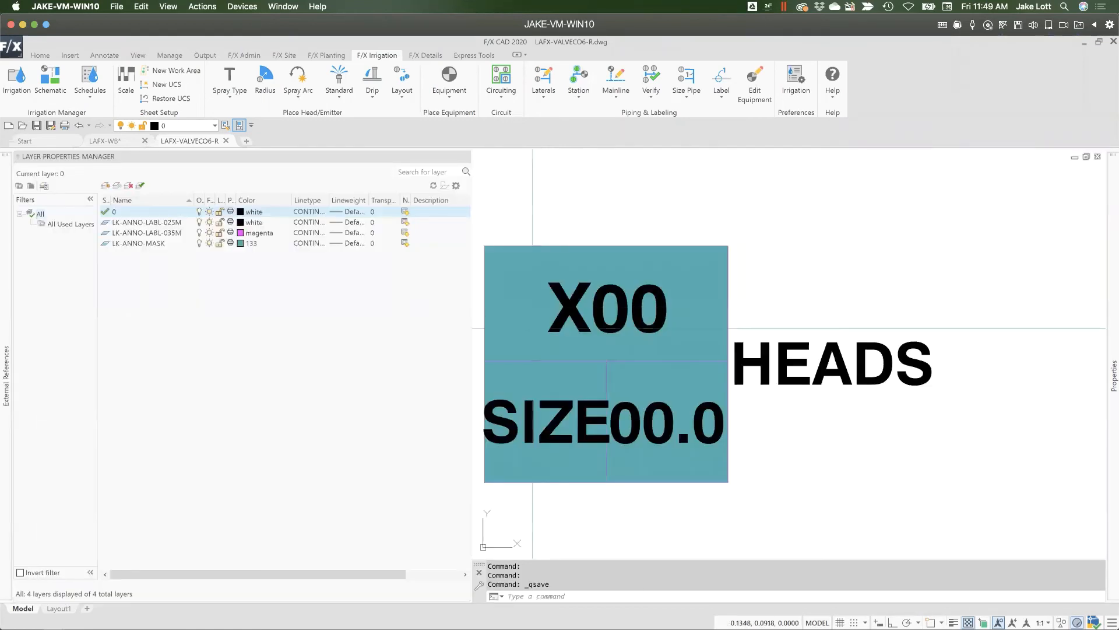
# Step: Zoom to extents and create the slide file LAFX-VALVECO6-R.sld in the callouts folder, then close the drawing with its changes saved
pyautogui.write('z')
pyautogui.press('Return')
pyautogui.write('e')
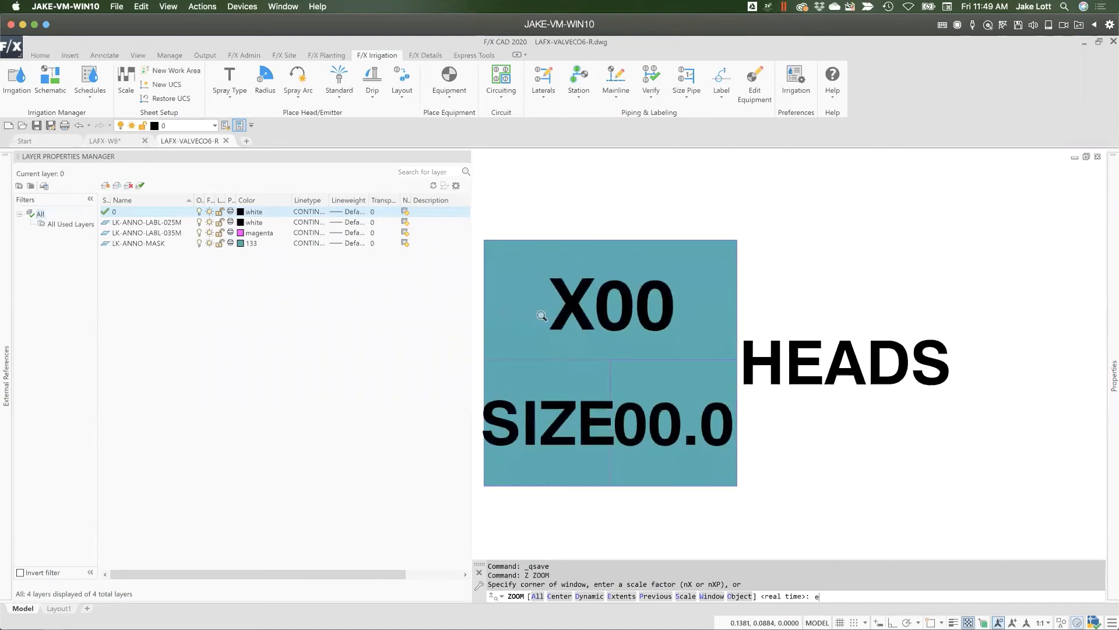
pyautogui.press('Return')
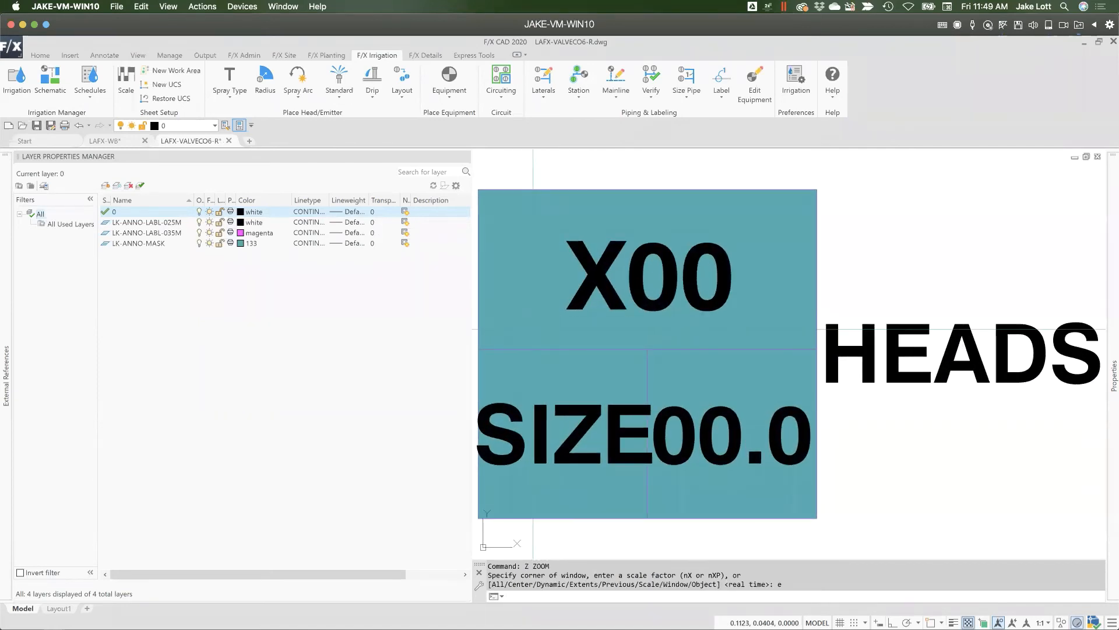
pyautogui.press('Return')
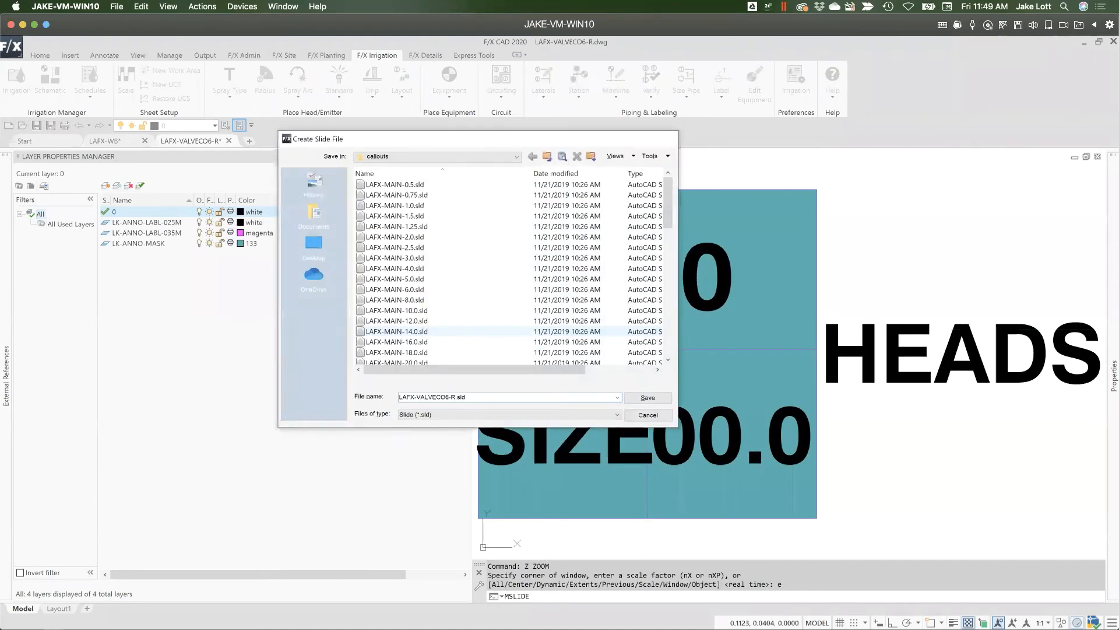
pyautogui.press('Return')
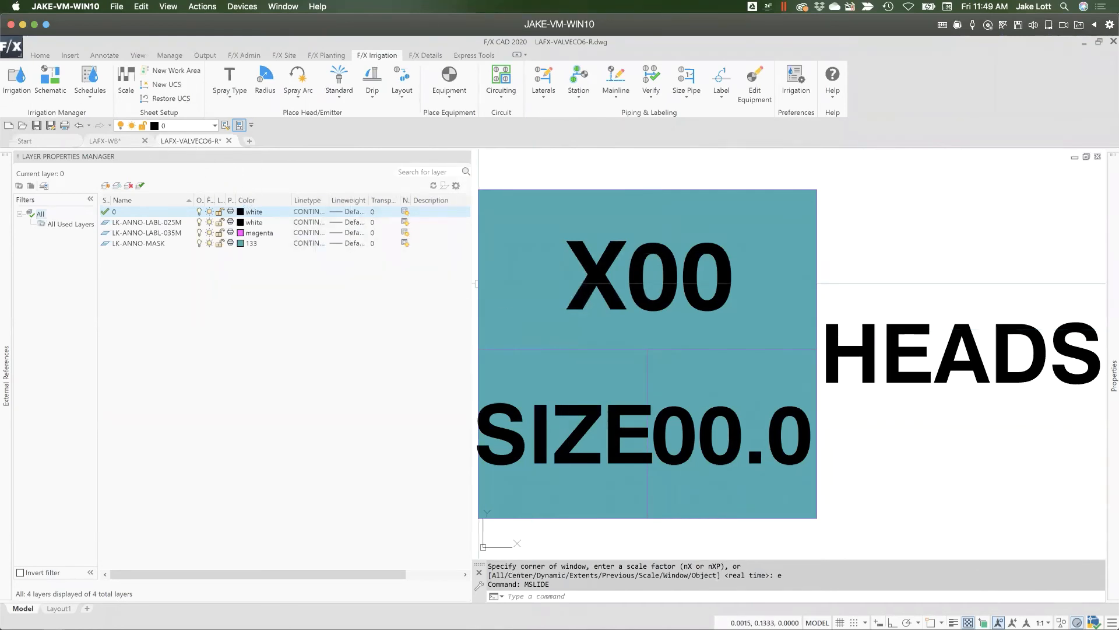
pyautogui.click(229, 141)
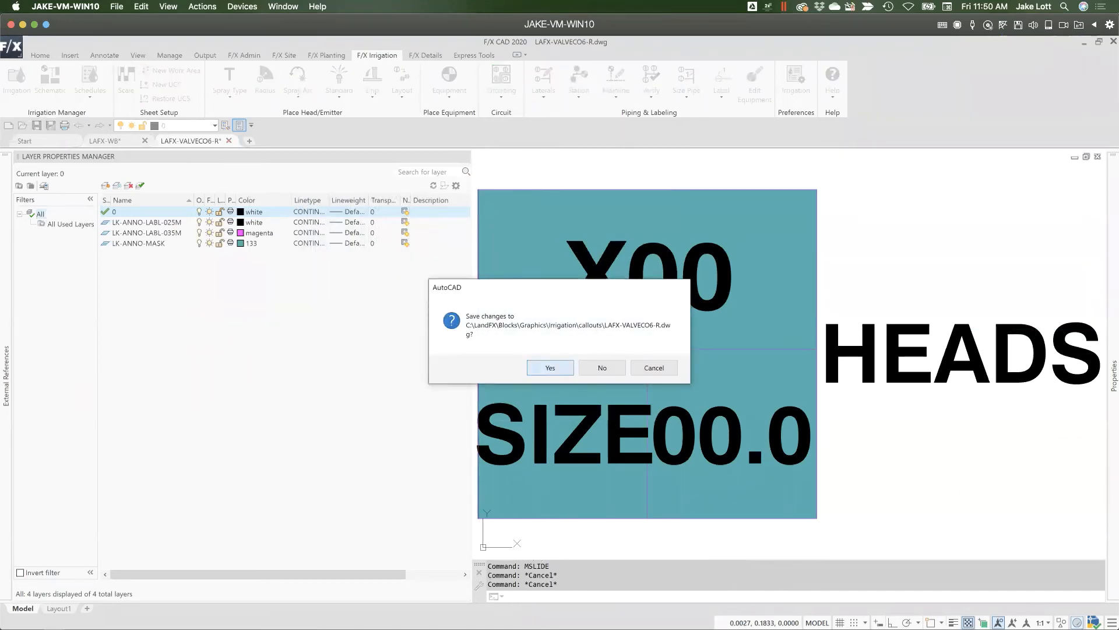
pyautogui.press('Return')
# Step: Switch to File Explorer and open LAFX-VALVECO5_SS.dwg from the schedule_symbols folder under Irrigation
pyautogui.hotkey('alt', 'Tab')
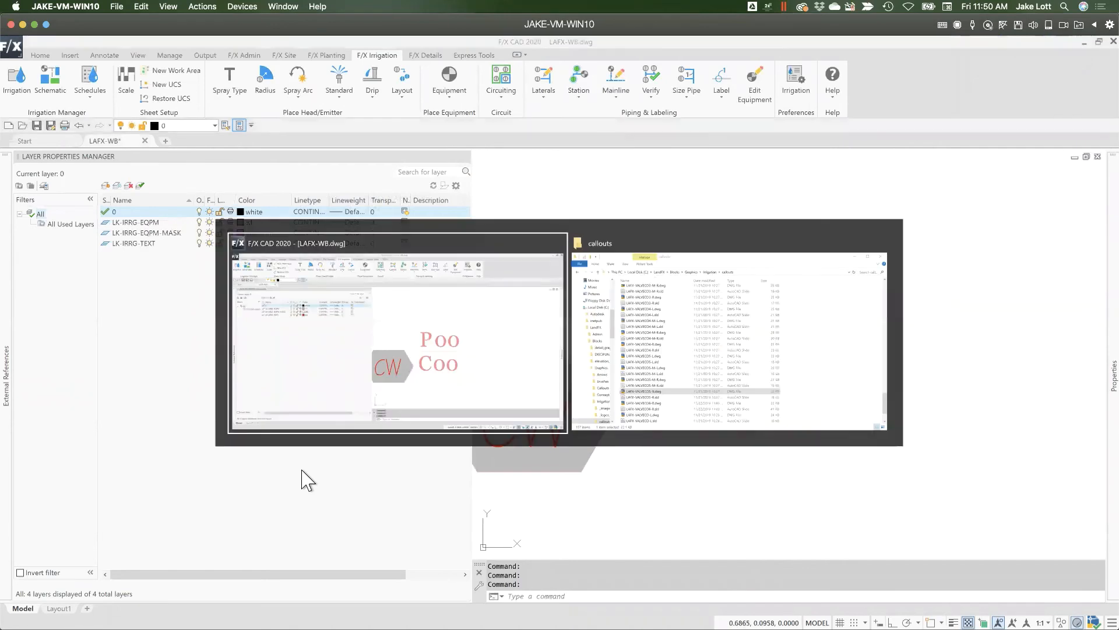
pyautogui.hotkey('alt', 'Tab')
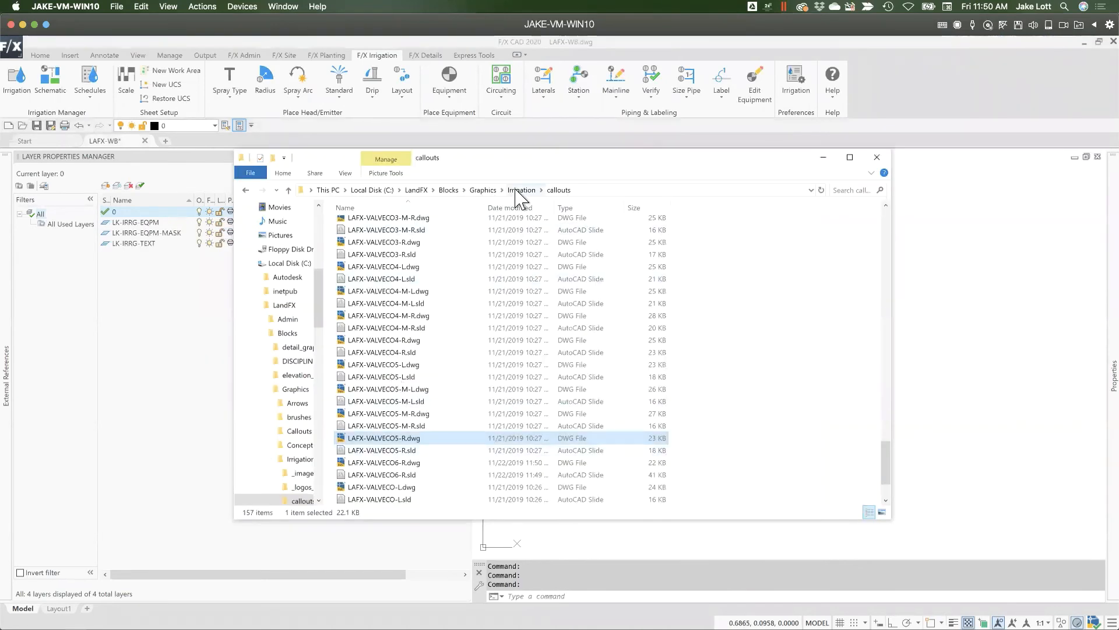
pyautogui.click(516, 191)
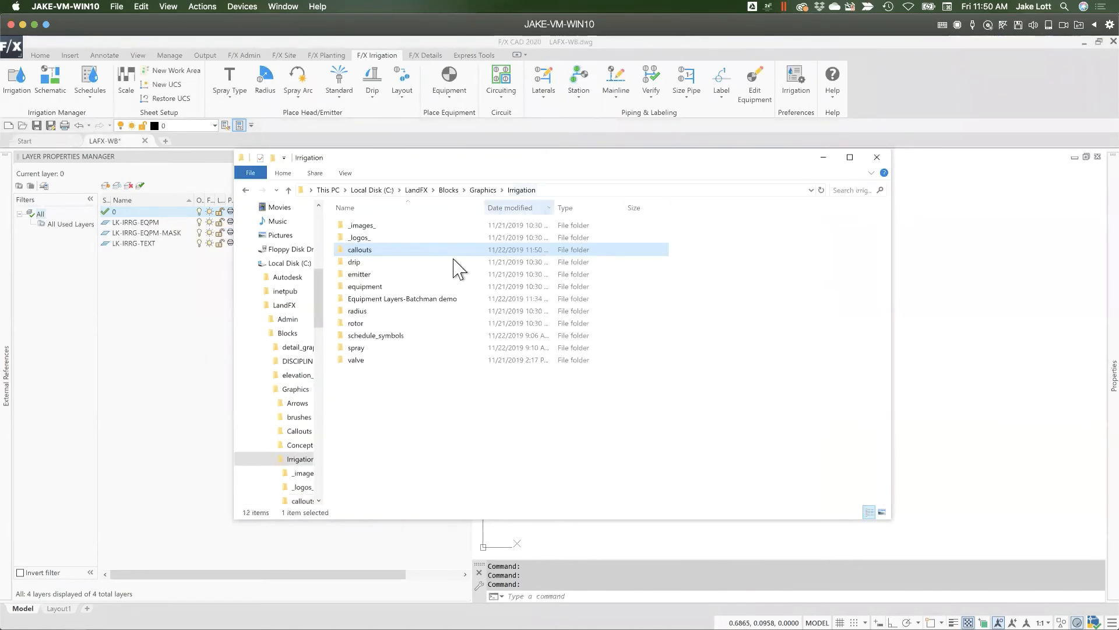
pyautogui.doubleClick(358, 336)
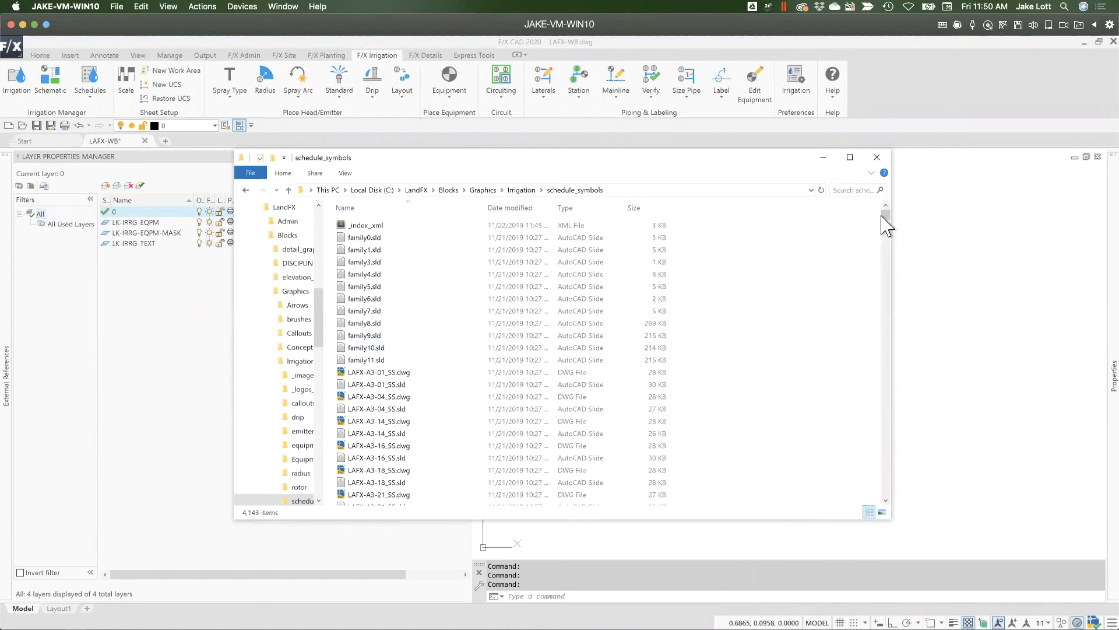
pyautogui.moveTo(892, 253); pyautogui.dragTo(896, 491)
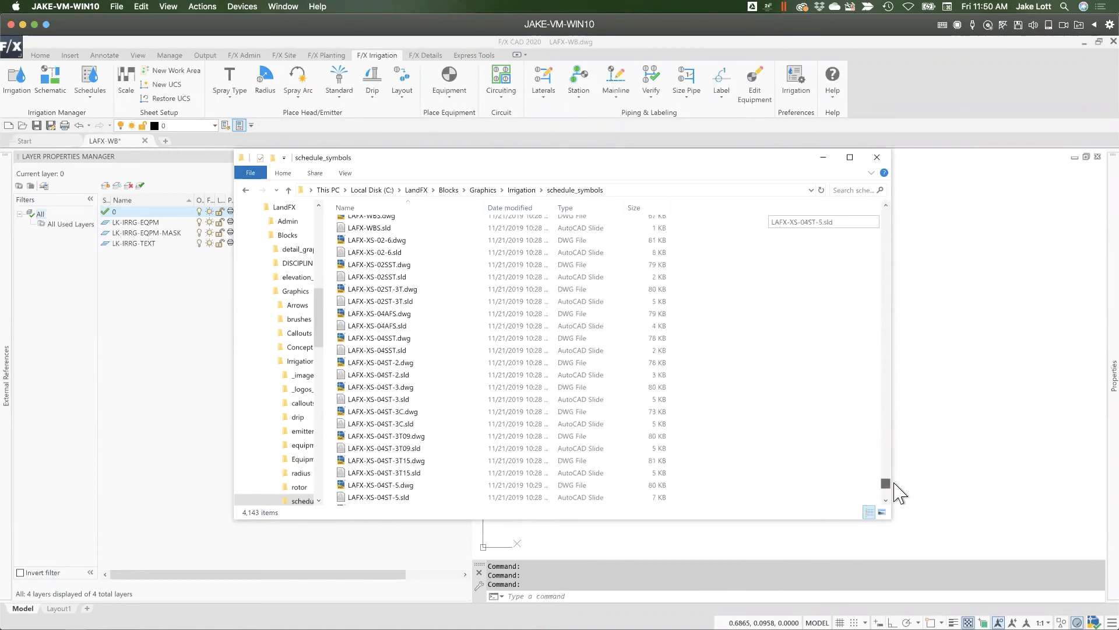
pyautogui.click(397, 449)
pyautogui.scroll(-2, 385, 461)
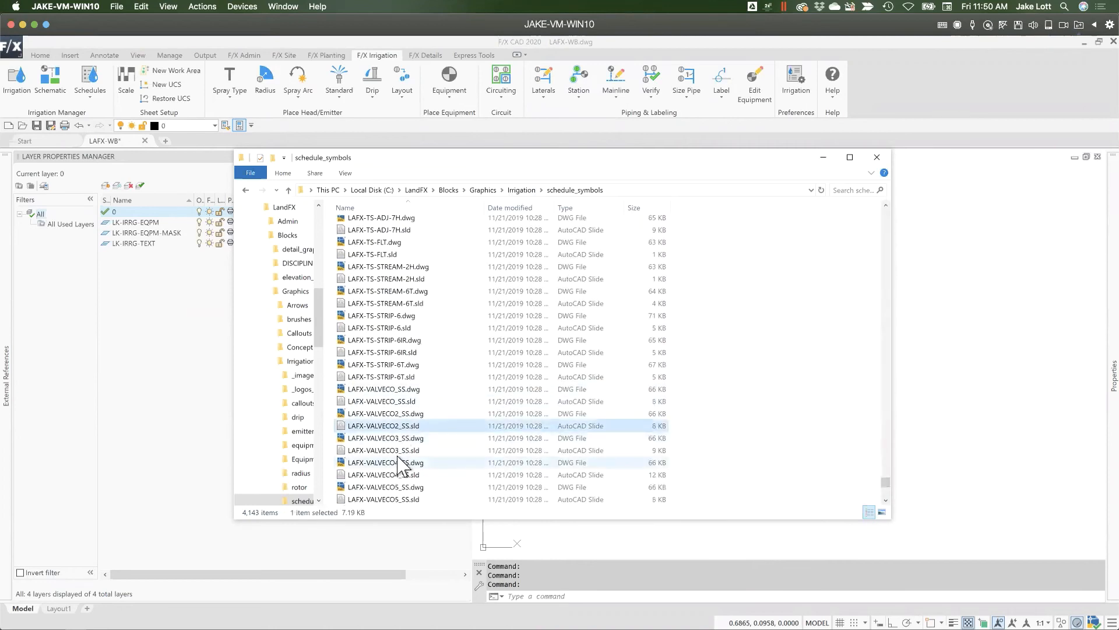
pyautogui.click(377, 463)
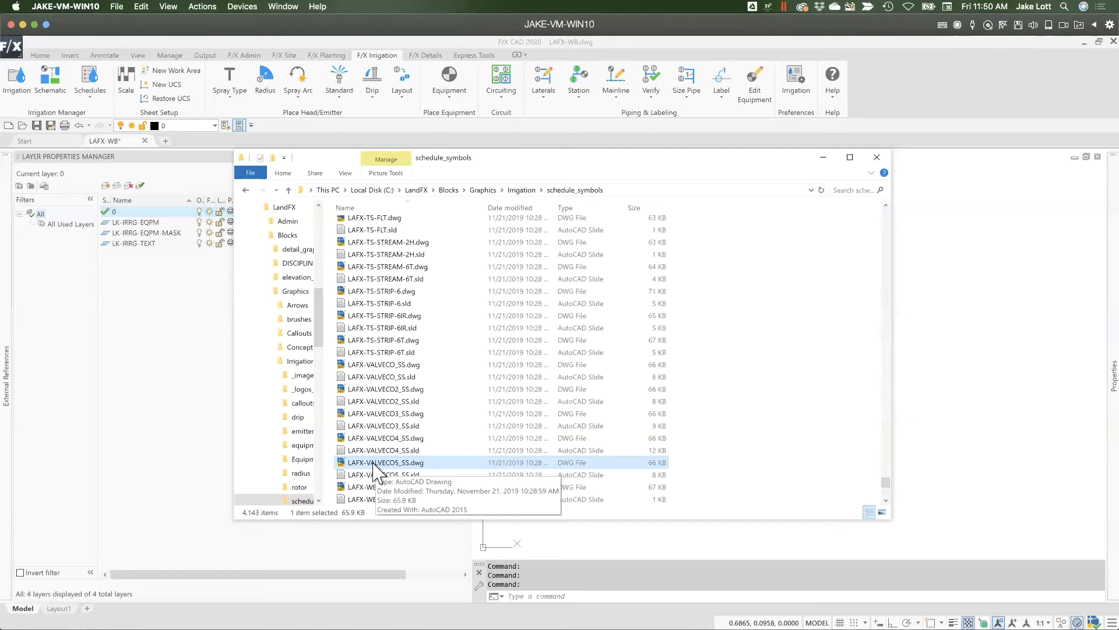
pyautogui.doubleClick(379, 462)
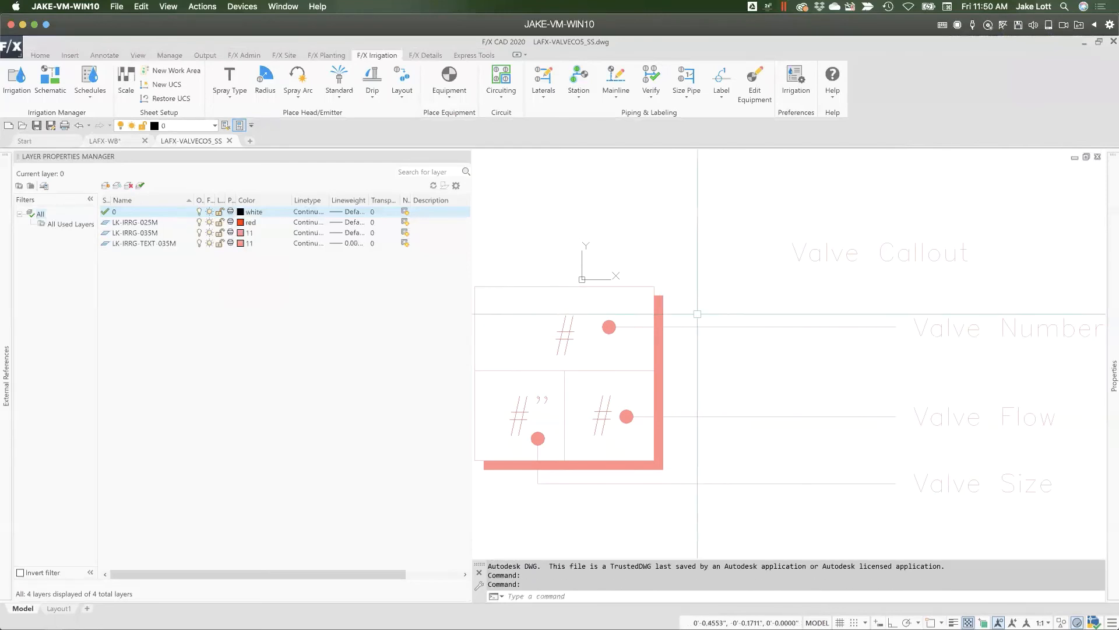
# Step: Erase the thick solid shadow bands along the right and bottom edges of the callout box
pyautogui.click(668, 298)
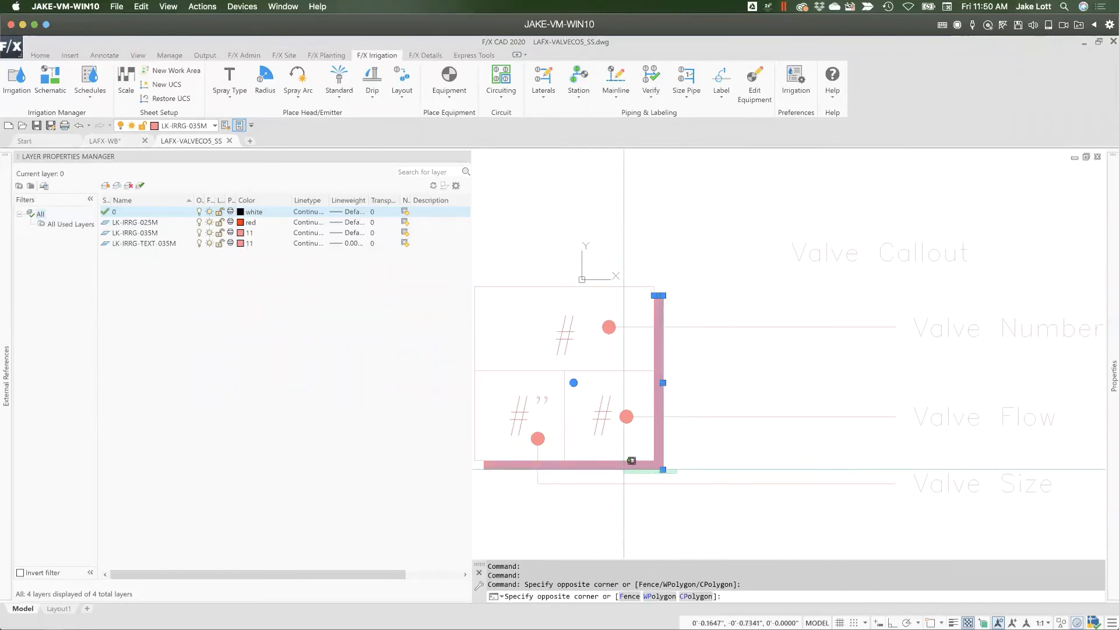
pyautogui.click(624, 467)
pyautogui.click(510, 485)
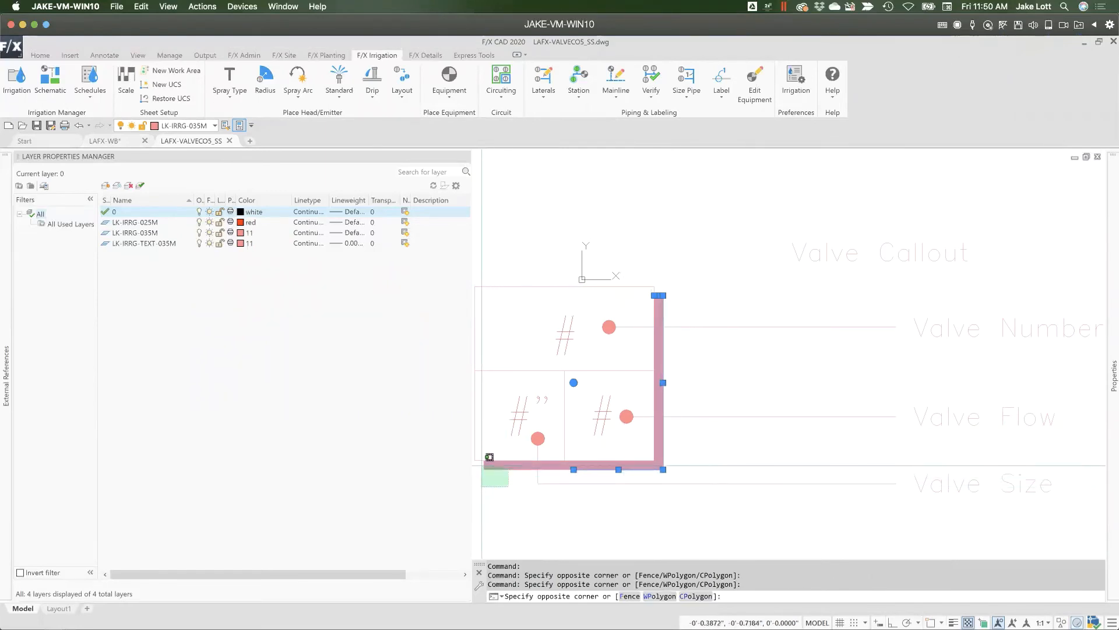
pyautogui.click(484, 465)
pyautogui.write('E')
pyautogui.press('Return')
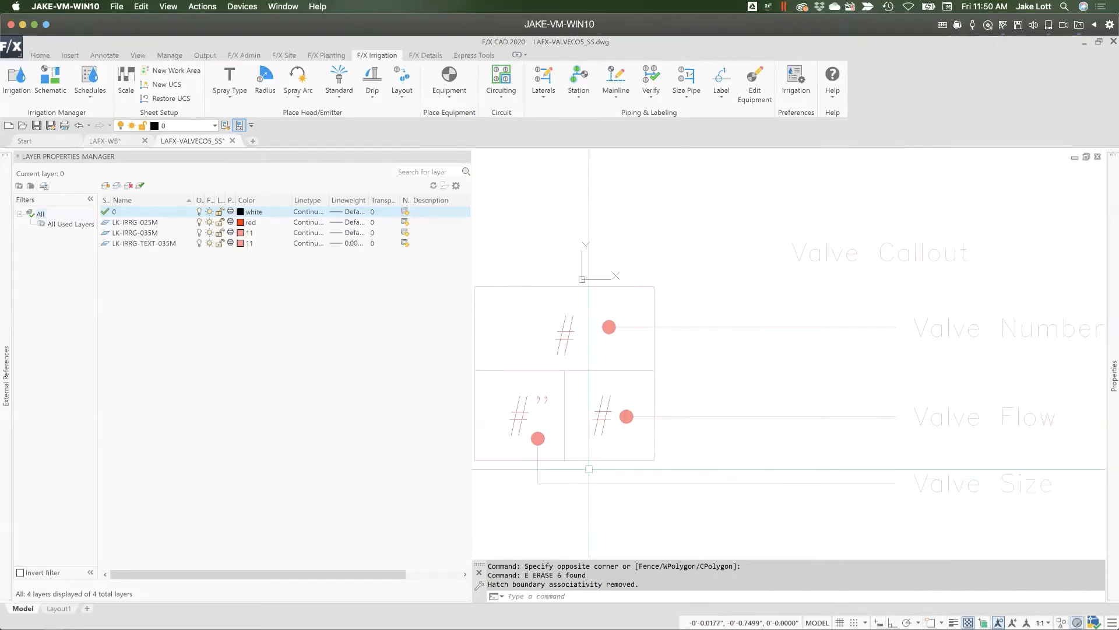
# Step: Copy the Valve Flow text and its leader line straight up, between the Valve Number and Valve Flow rows
pyautogui.scroll(-2, 688, 441)
pyautogui.click(862, 437)
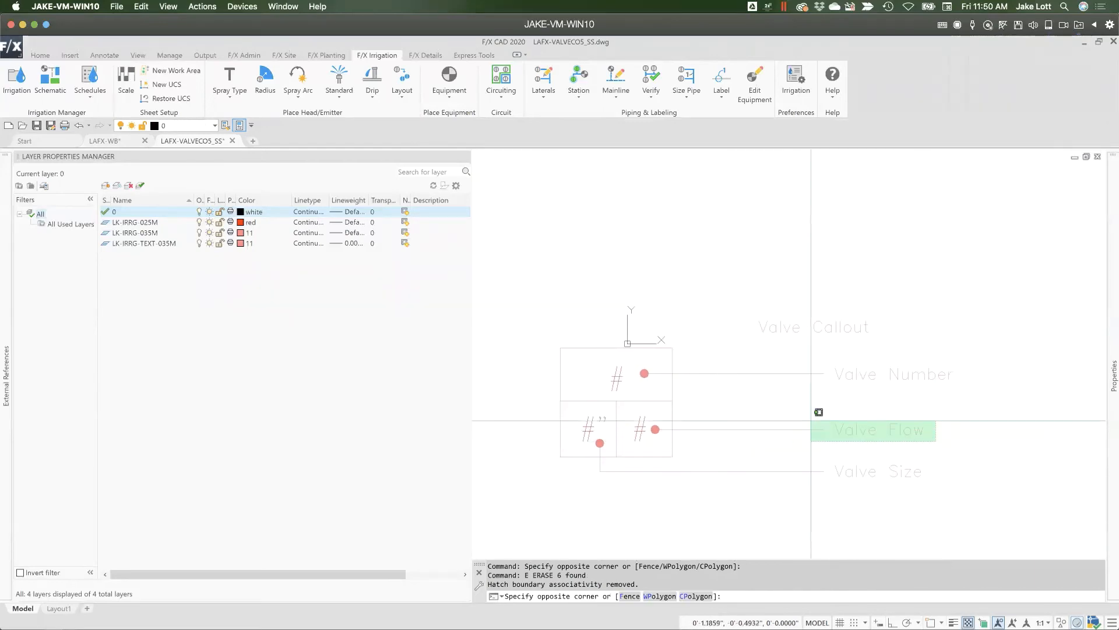
pyautogui.click(816, 421)
pyautogui.rightClick(801, 435)
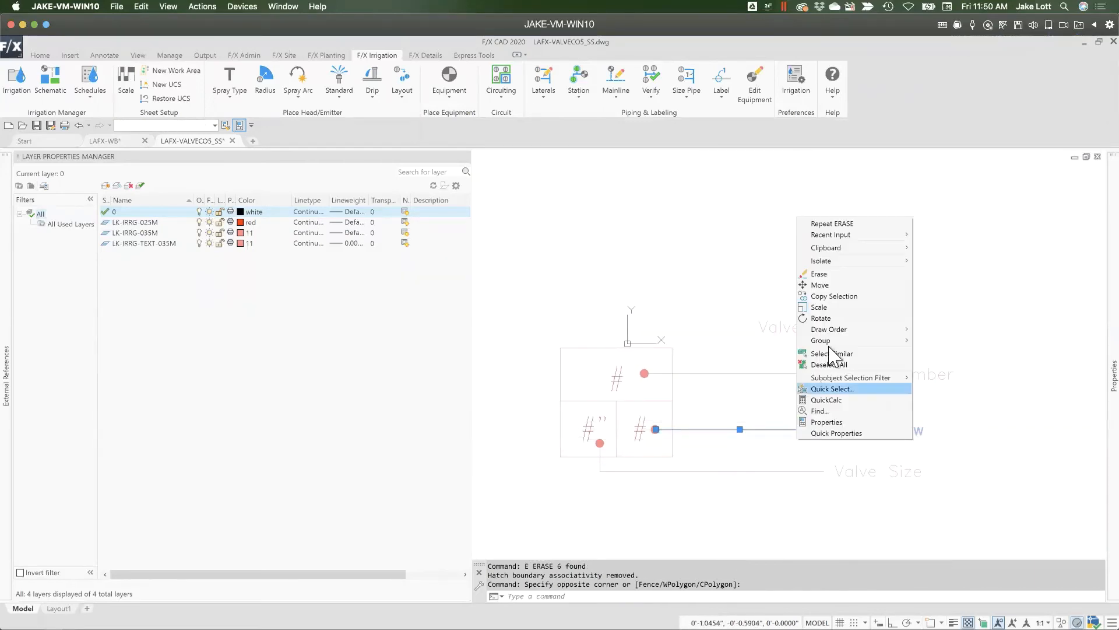
pyautogui.click(834, 297)
pyautogui.click(981, 415)
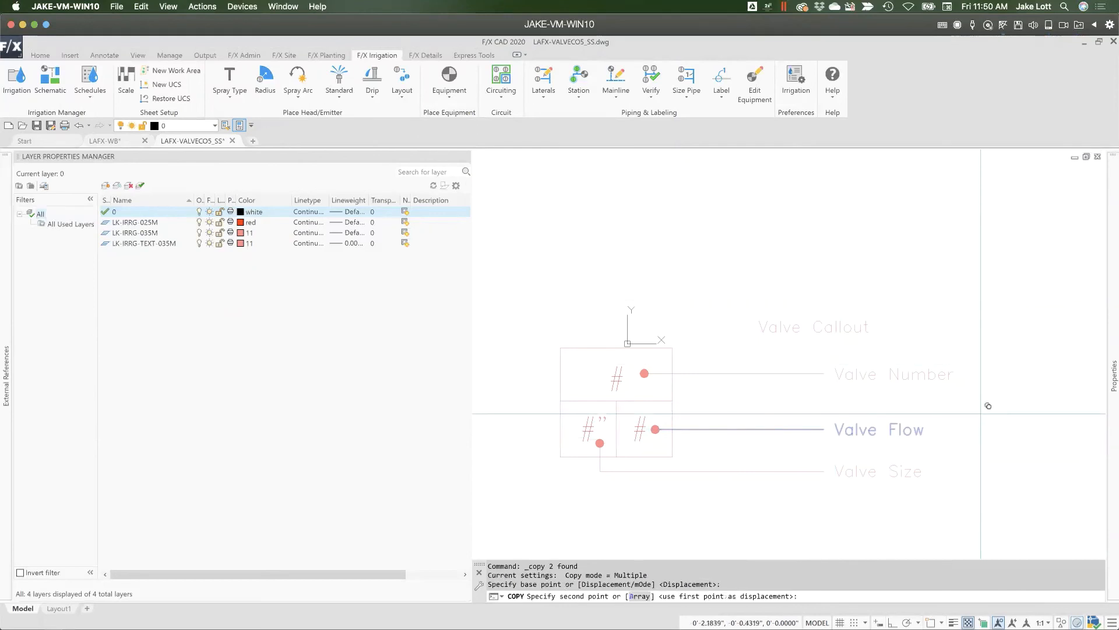
pyautogui.press('F8')
pyautogui.click(987, 385)
pyautogui.press('Escape')
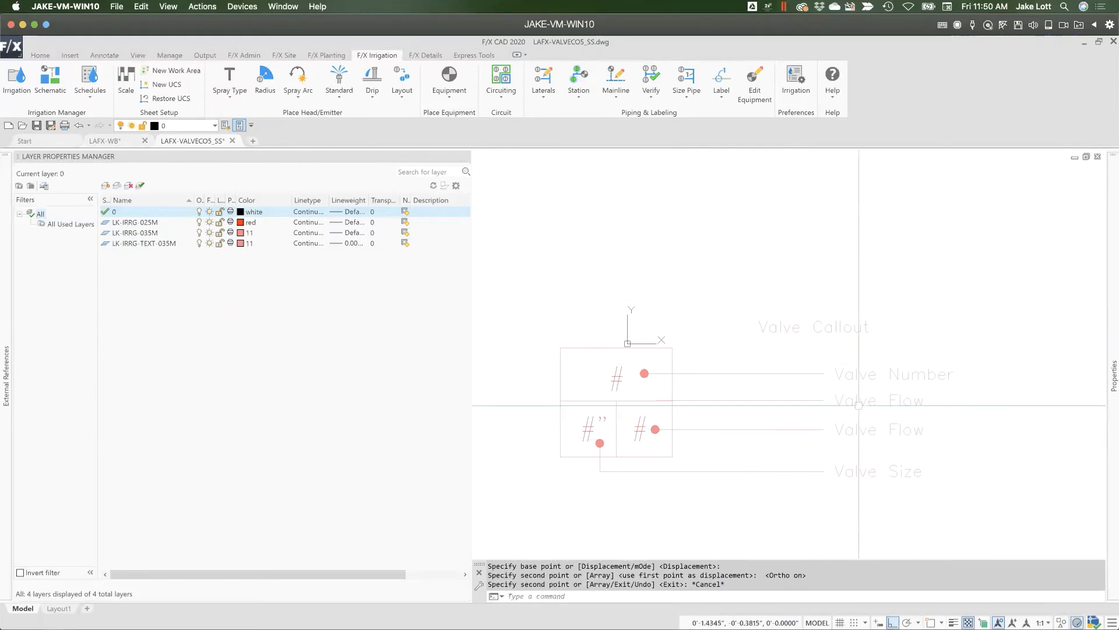
# Step: Change the copied Valve Flow text to Head Count
pyautogui.doubleClick(850, 403)
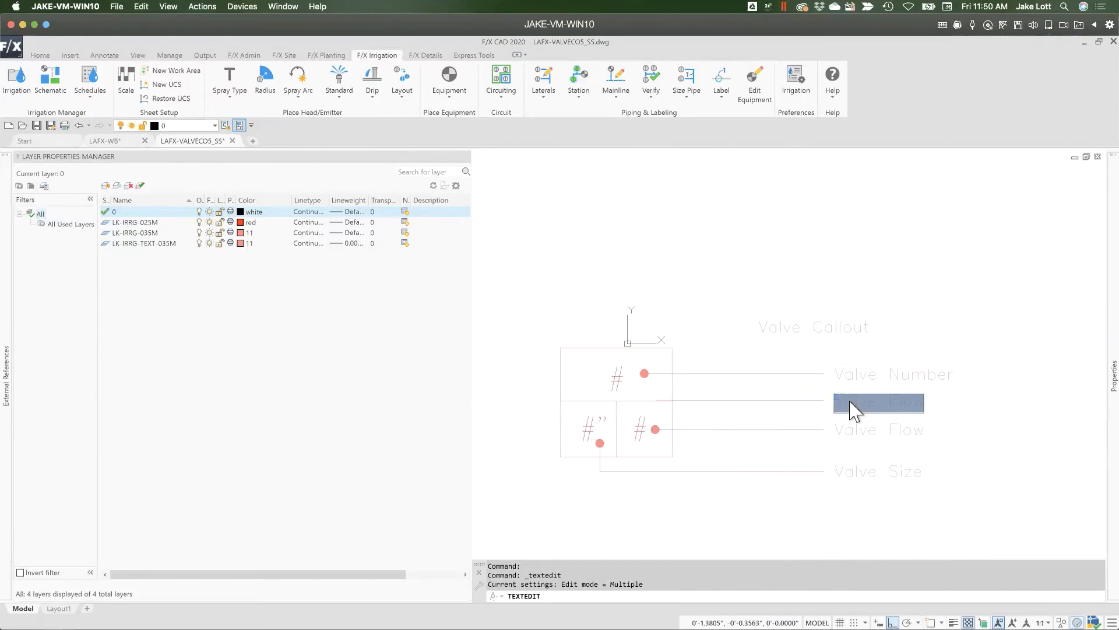
pyautogui.write('Head Count')
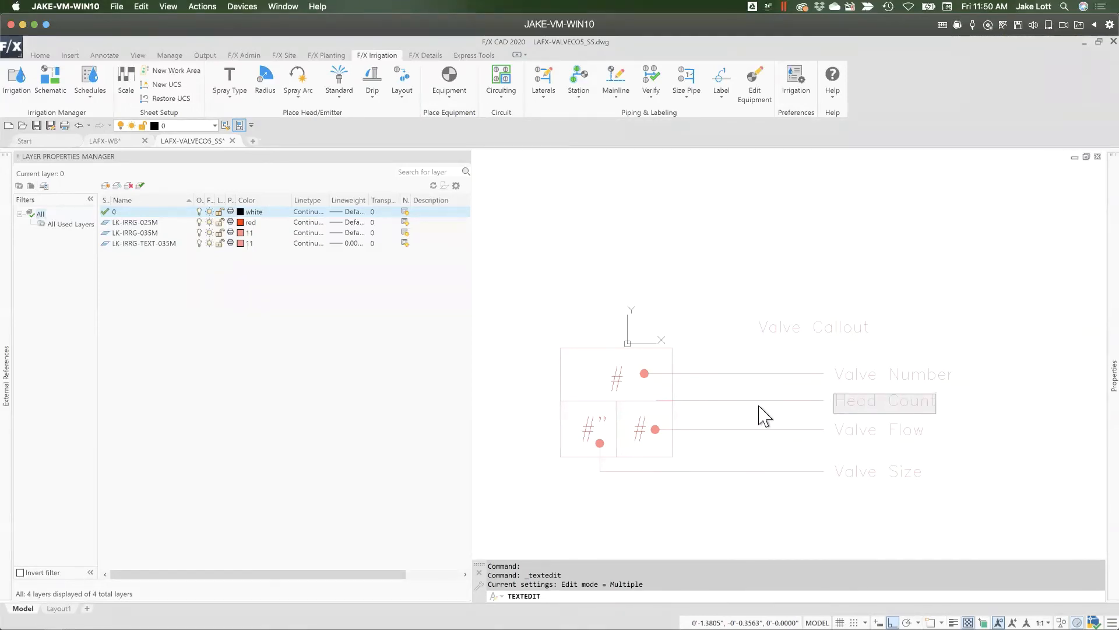
pyautogui.click(764, 416)
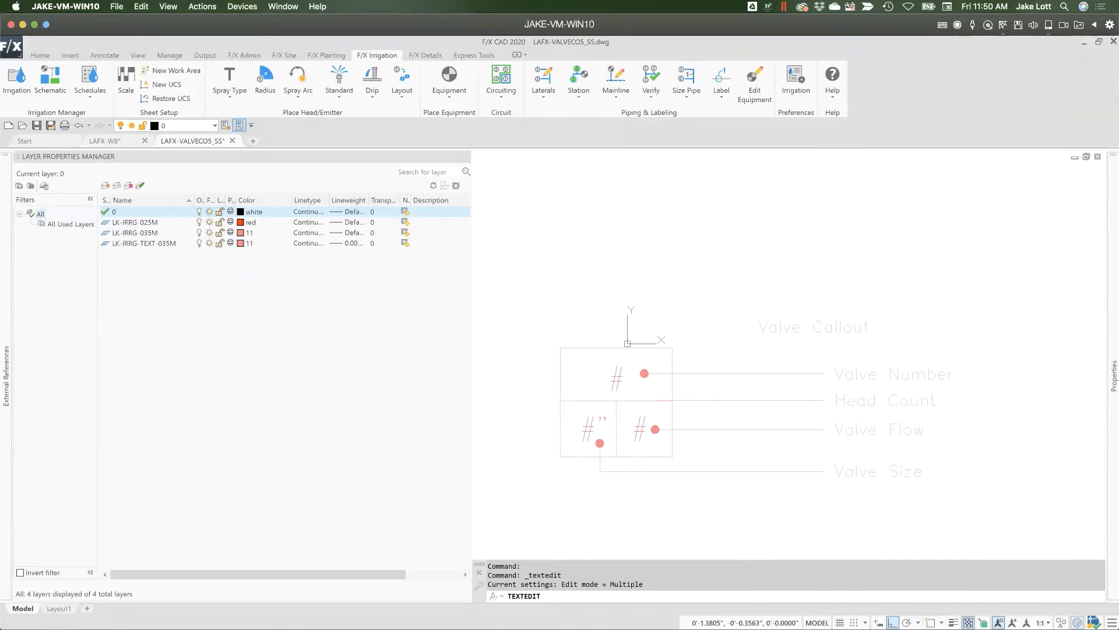
pyautogui.press('Escape')
pyautogui.click(754, 400)
pyautogui.scroll(2, 674, 414)
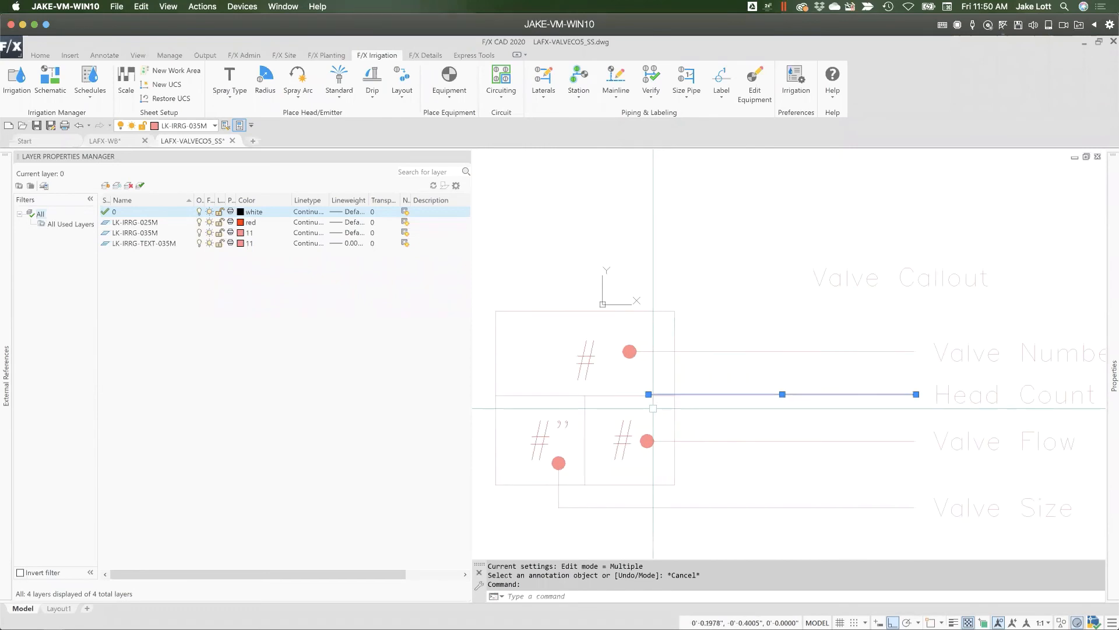
pyautogui.press('Escape')
# Step: Copy the # symbol from the valve flow cell to just outside the box's right edge, level with the Head Count leader
pyautogui.click(622, 441)
pyautogui.rightClick(623, 440)
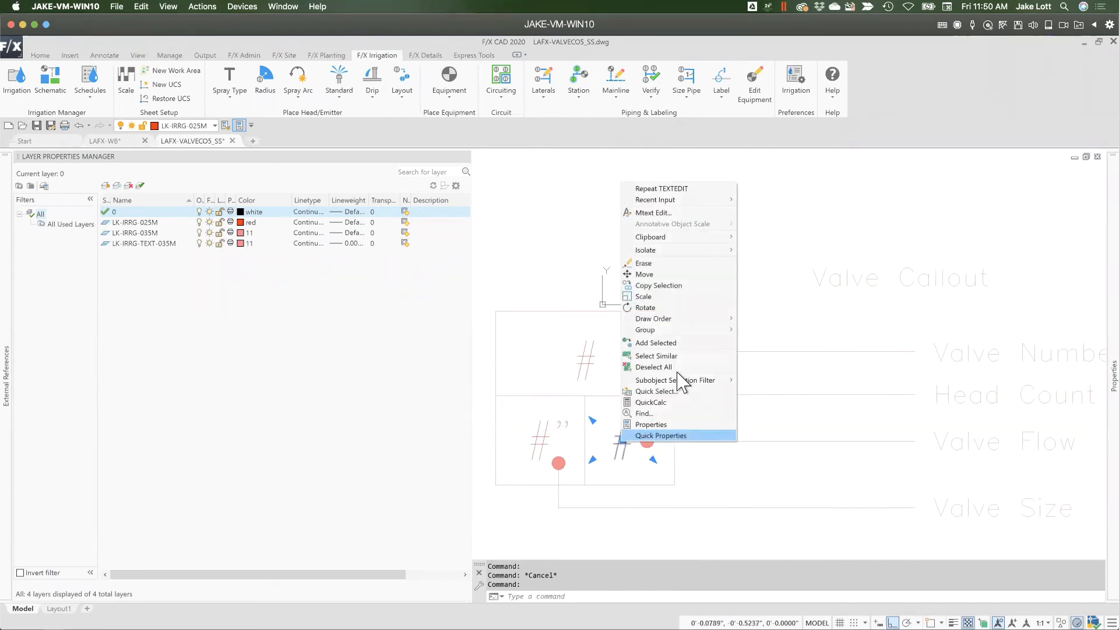
pyautogui.click(662, 287)
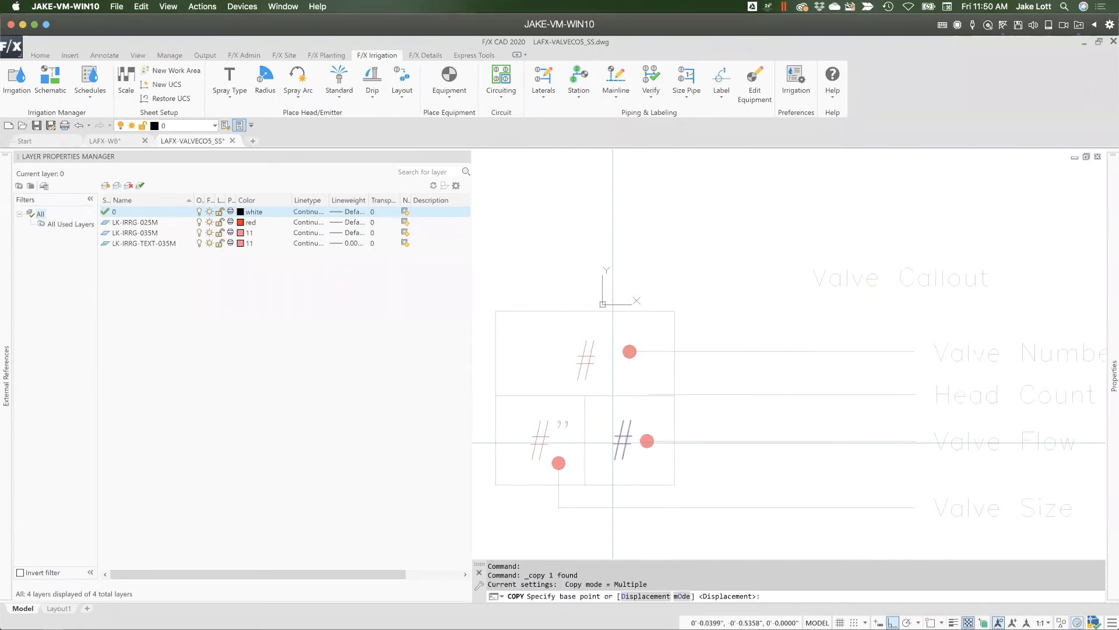
pyautogui.click(623, 441)
pyautogui.scroll(2, 670, 392)
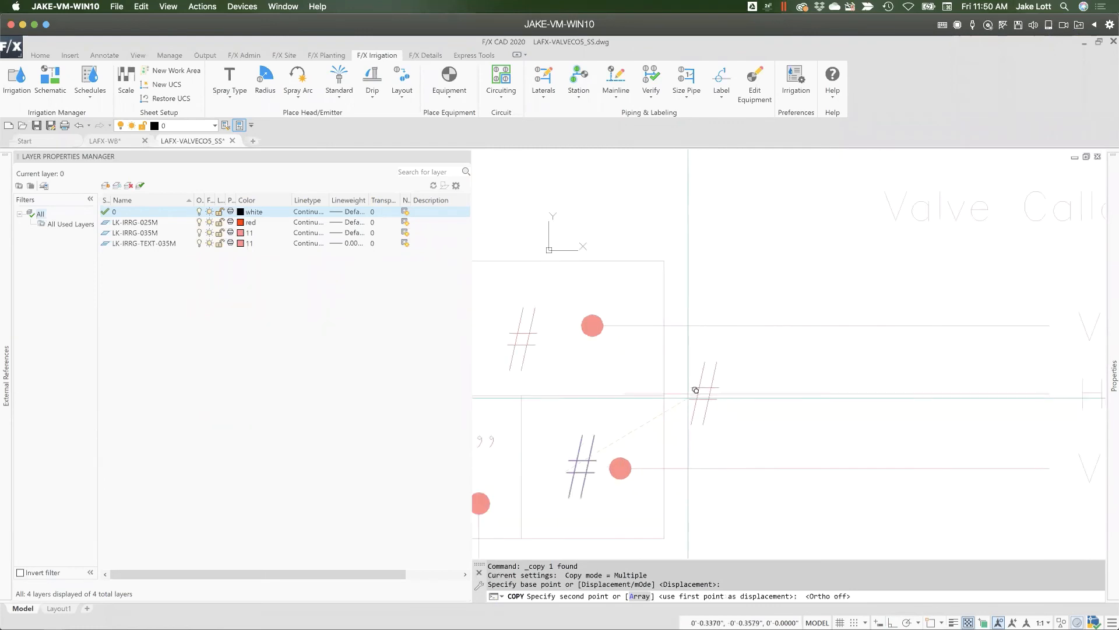
pyautogui.click(695, 390)
pyautogui.press('Escape')
# Step: Shorten the Head Count leader horizontally so that its left end sits just right of the copied # symbol
pyautogui.click(653, 394)
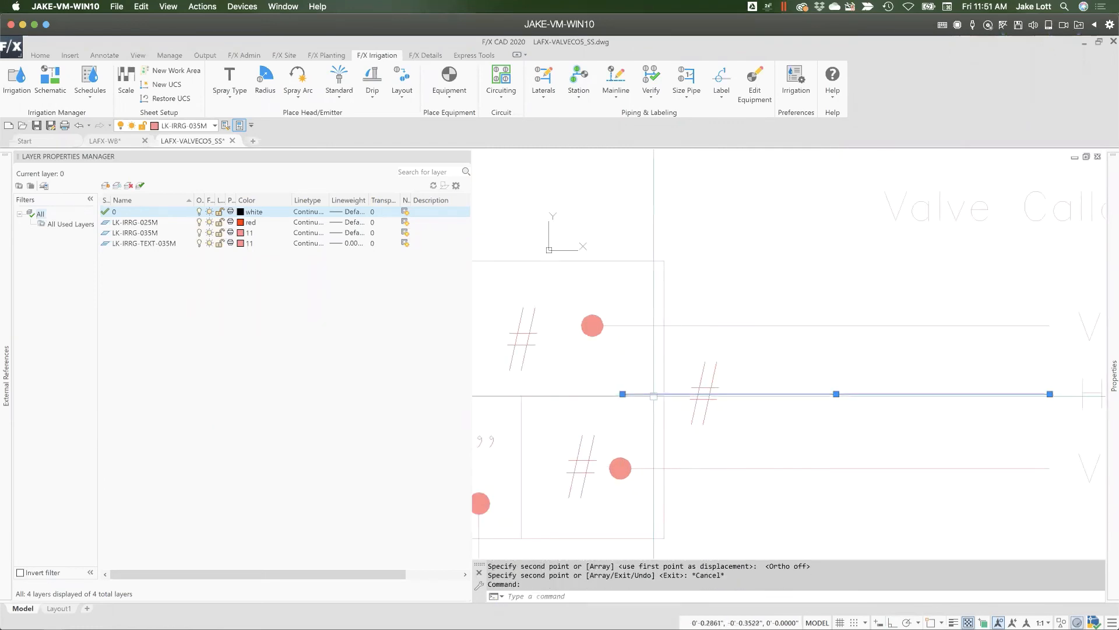
pyautogui.click(623, 394)
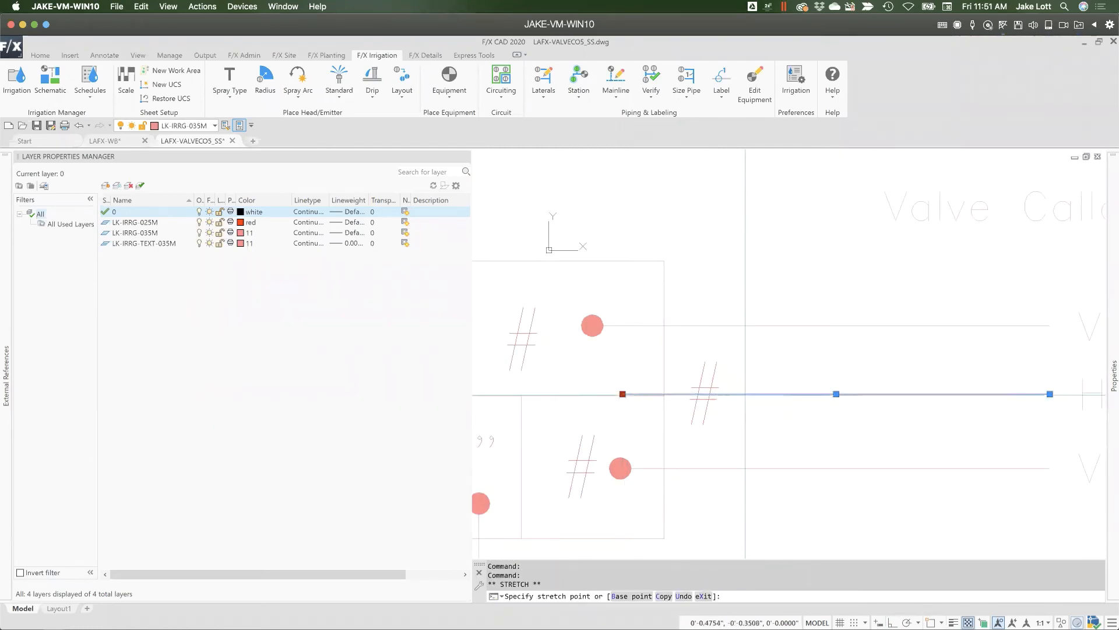
pyautogui.press('F8')
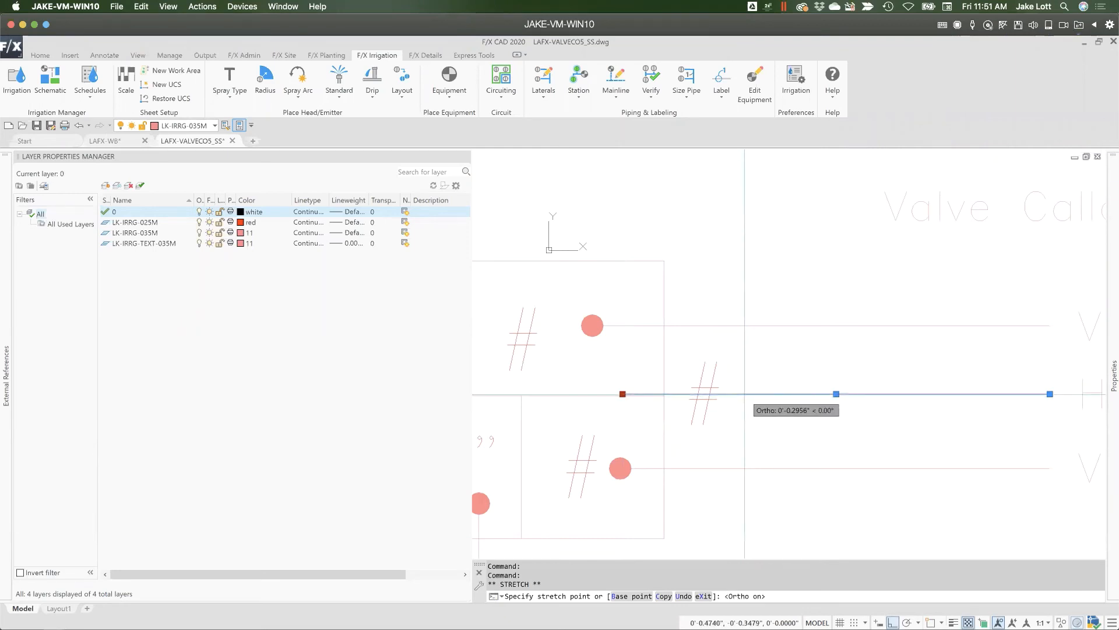
pyautogui.click(744, 394)
pyautogui.press('Escape')
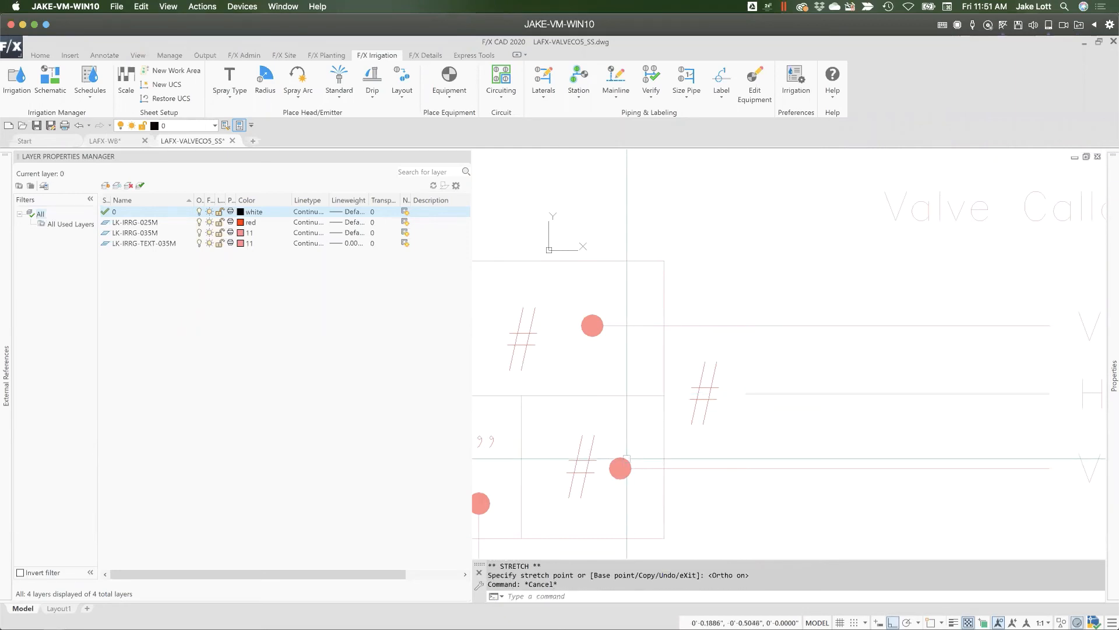
# Step: Copy the red dot from the Valve Flow leader to the end of the Head Count leader, beside its # symbol
pyautogui.click(623, 465)
pyautogui.rightClick(630, 465)
pyautogui.click(666, 300)
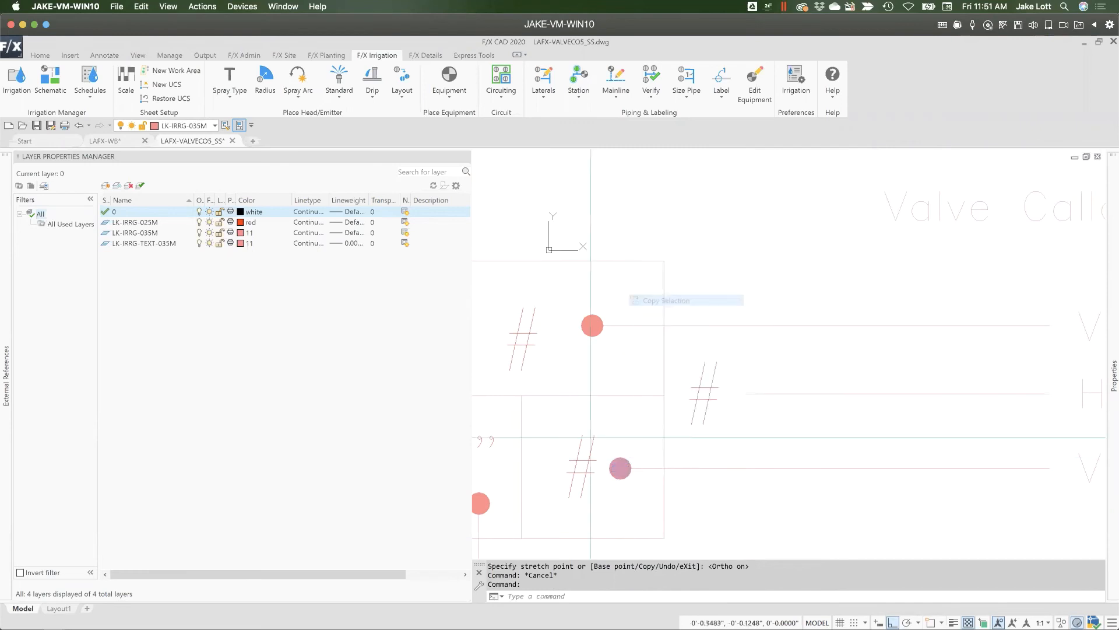
pyautogui.click(621, 468)
pyautogui.press('F8')
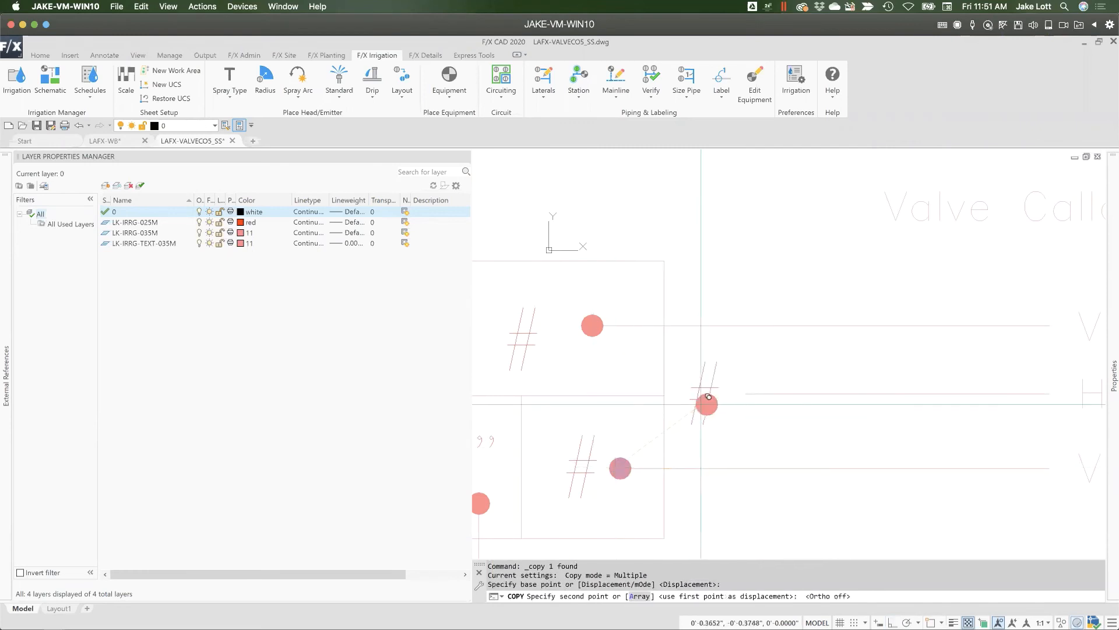
pyautogui.click(735, 394)
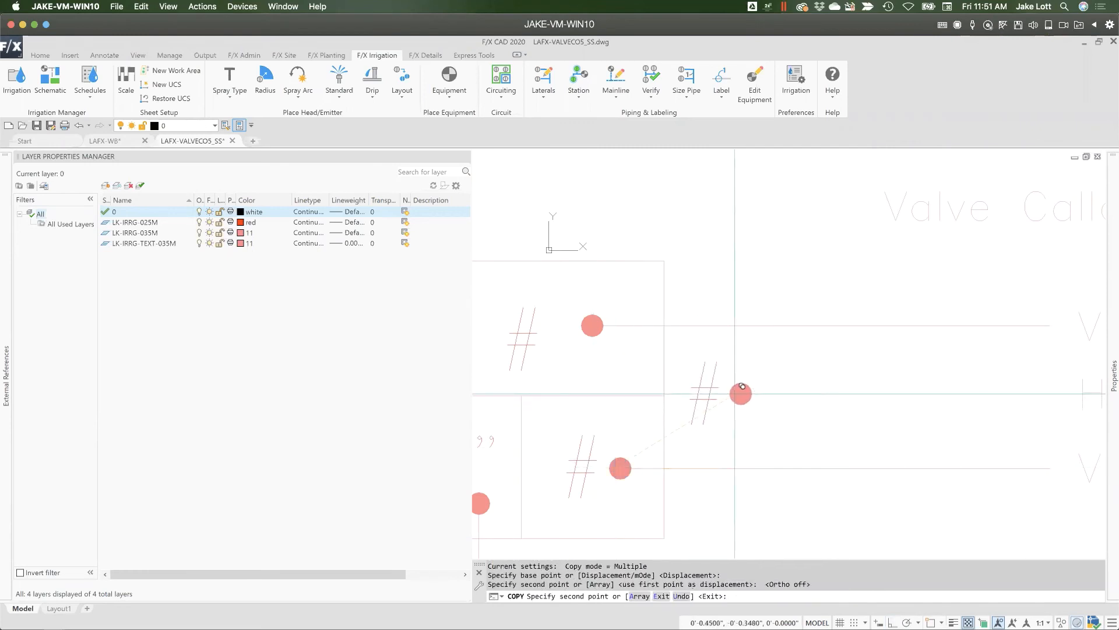
pyautogui.press('Escape')
# Step: Save the edited callout drawing as LAFX-VALVECO6_SS.dwg in the schedule_symbols folder
pyautogui.scroll(-5, 741, 387)
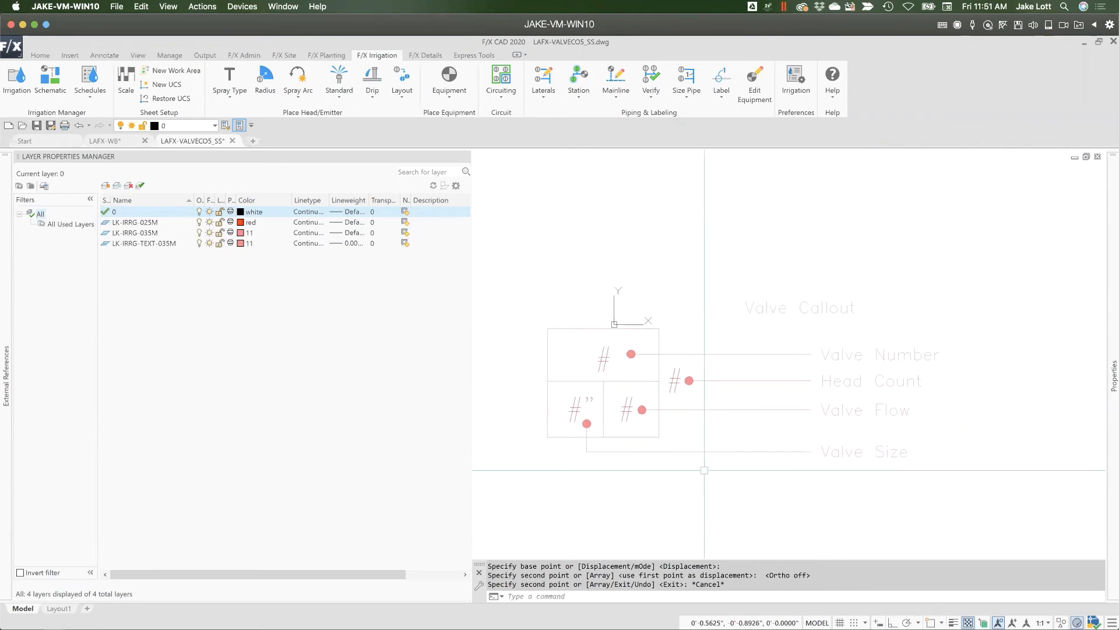
pyautogui.middleClick(705, 473)
pyautogui.middleClick(705, 472)
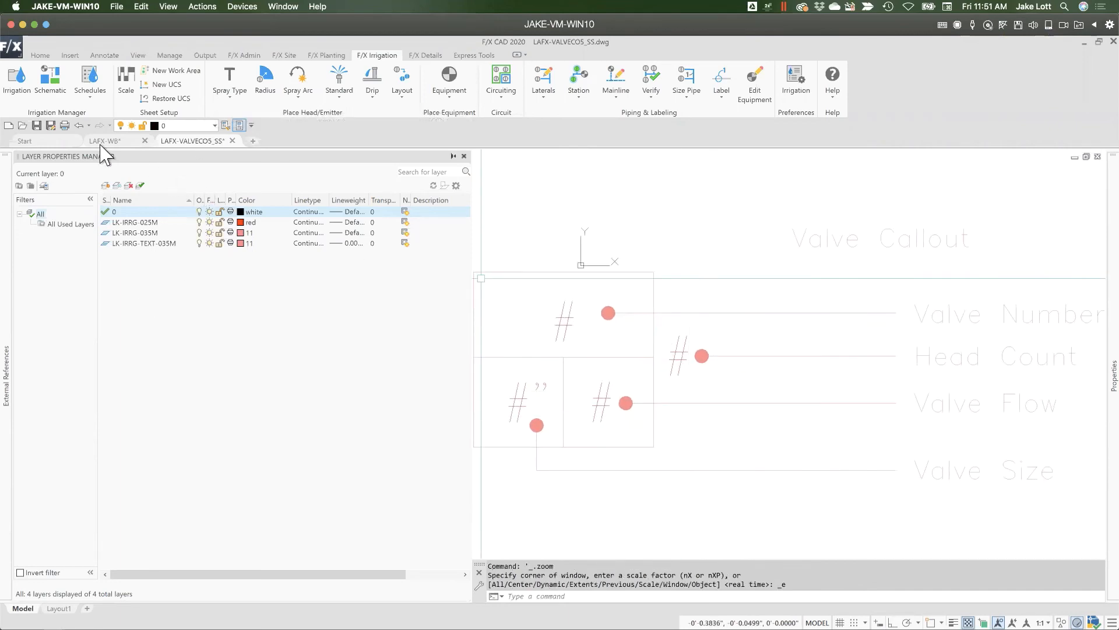
pyautogui.click(52, 125)
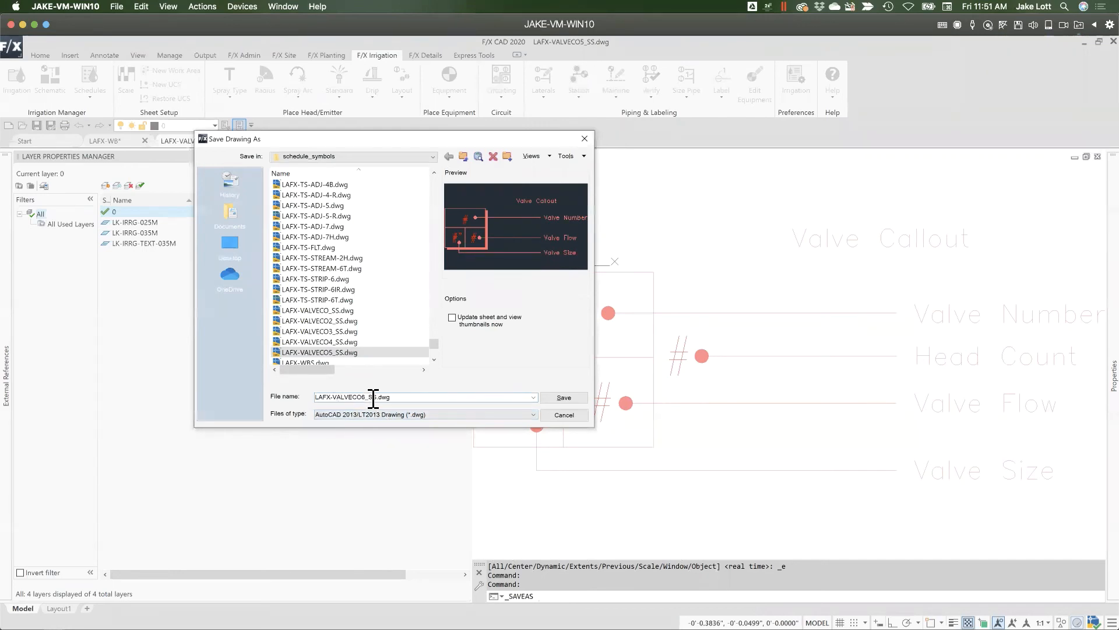
pyautogui.press('Return')
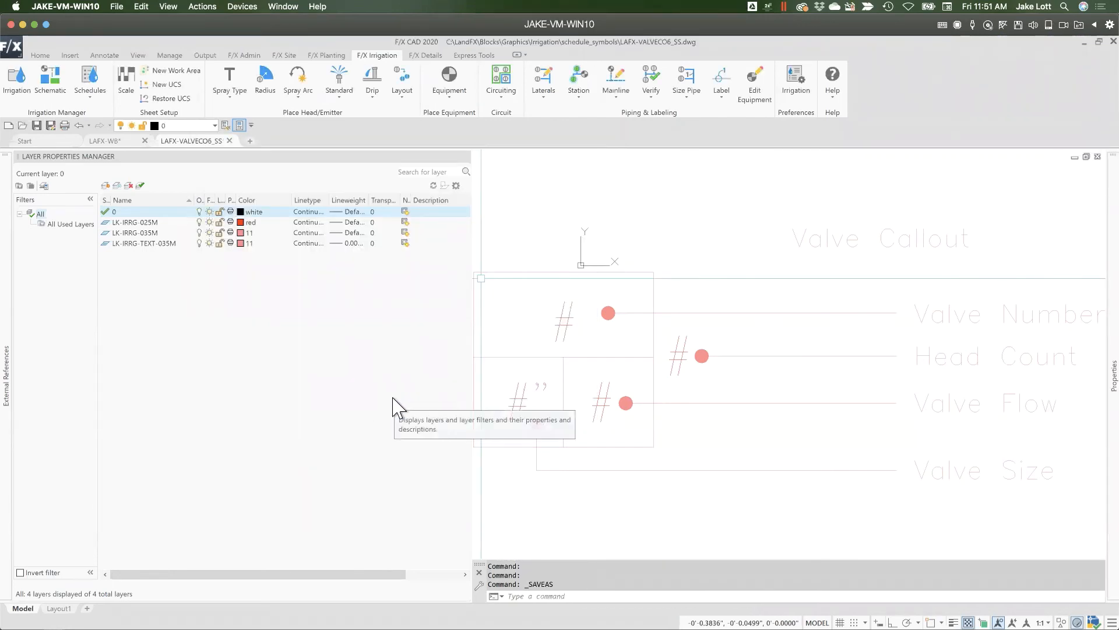
# Step: Create a slide of the drawing with MSLIDE, saved as LAFX-VALVECO6_SS.sld in the schedule_symbols folder
pyautogui.write('slide')
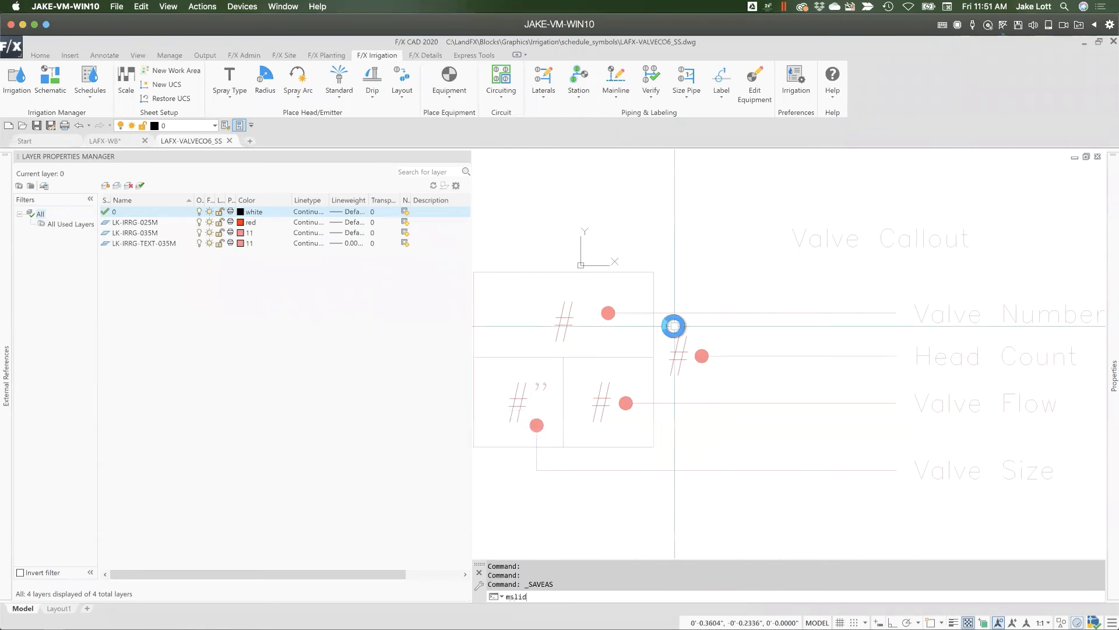
pyautogui.press('Return')
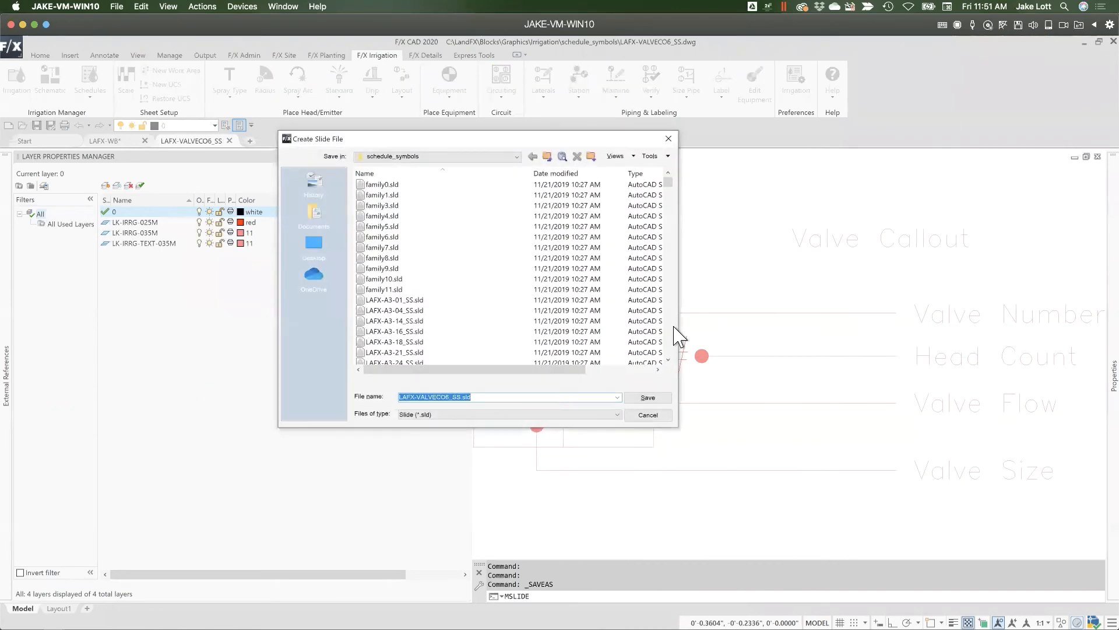
pyautogui.press('Return')
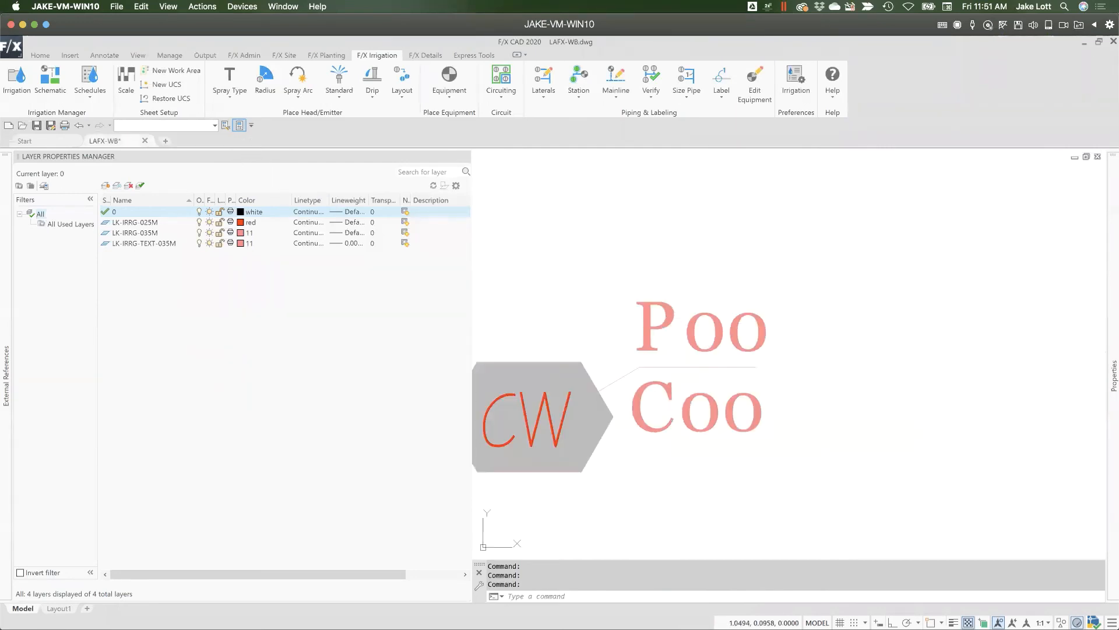
# Step: Try choosing VALVECO6_SS as the valve callout in the irrigation preferences
pyautogui.click(793, 79)
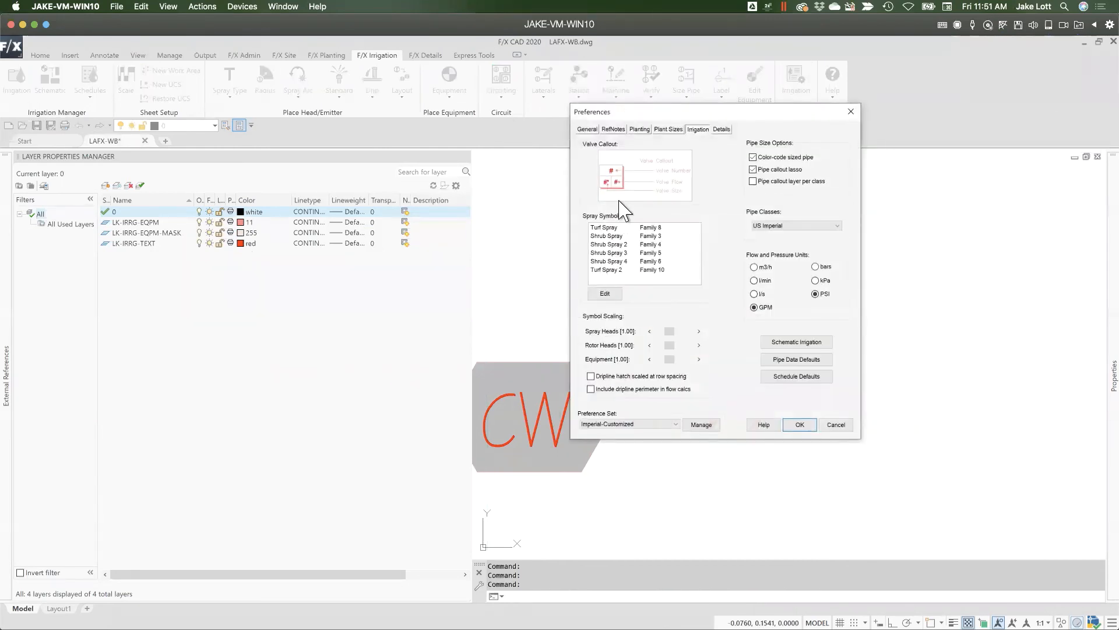
pyautogui.click(660, 181)
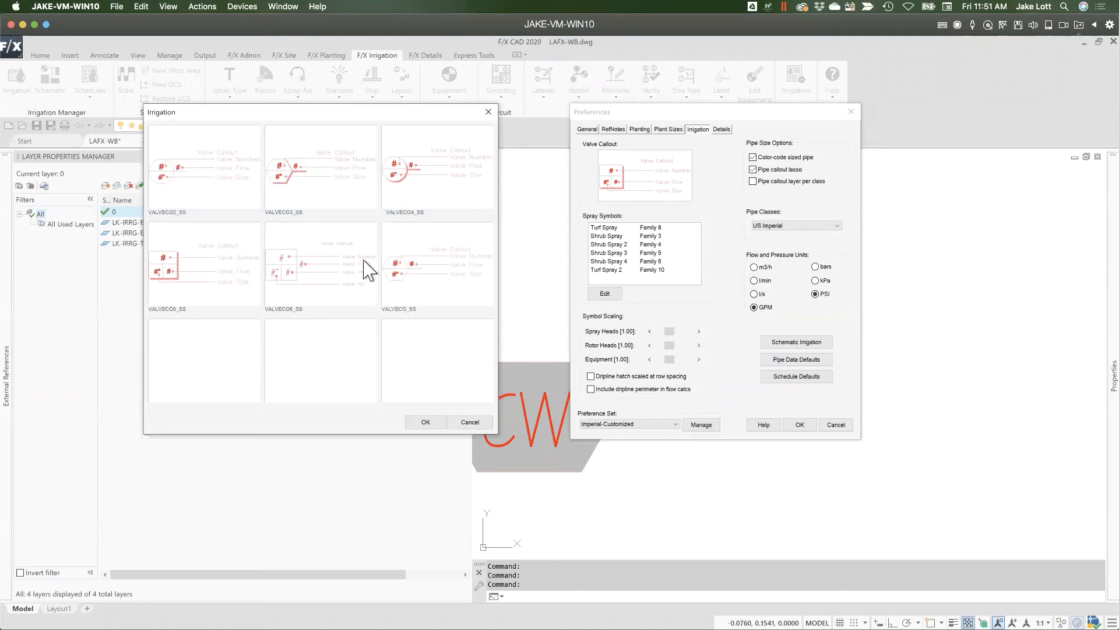
pyautogui.click(295, 274)
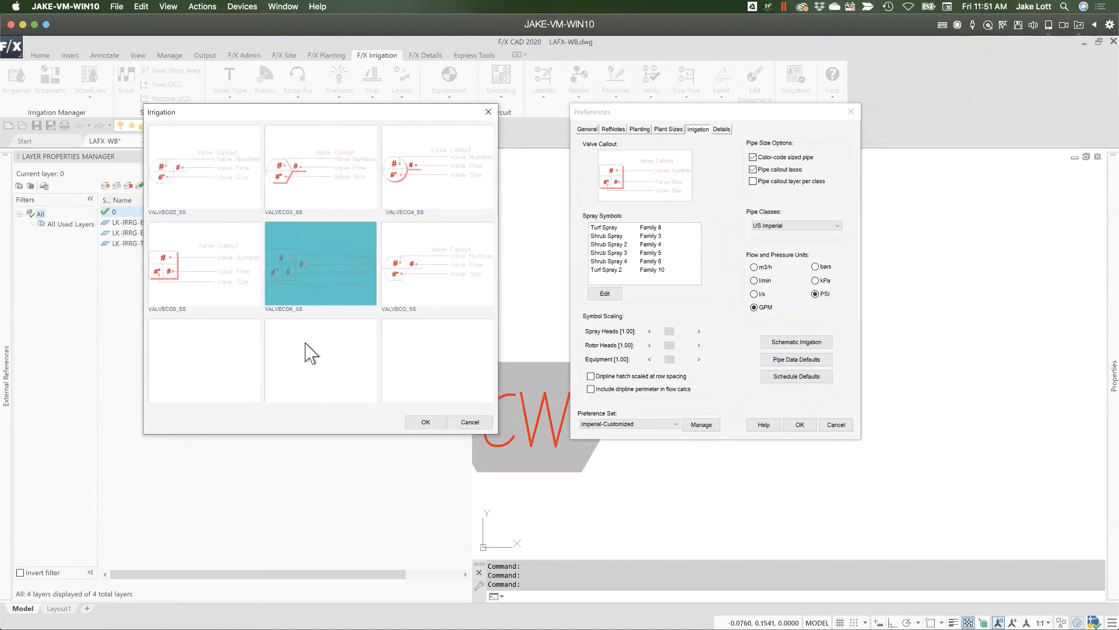
pyautogui.click(426, 422)
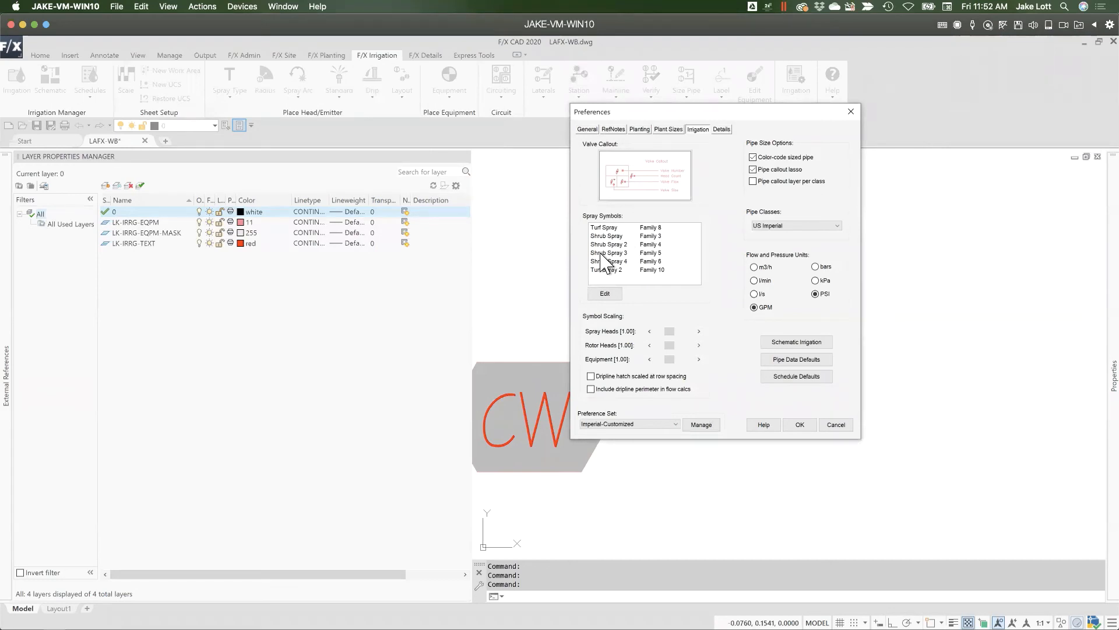
# Step: Review the available valve callout styles again and leave the irrigation preferences without saving
pyautogui.click(641, 186)
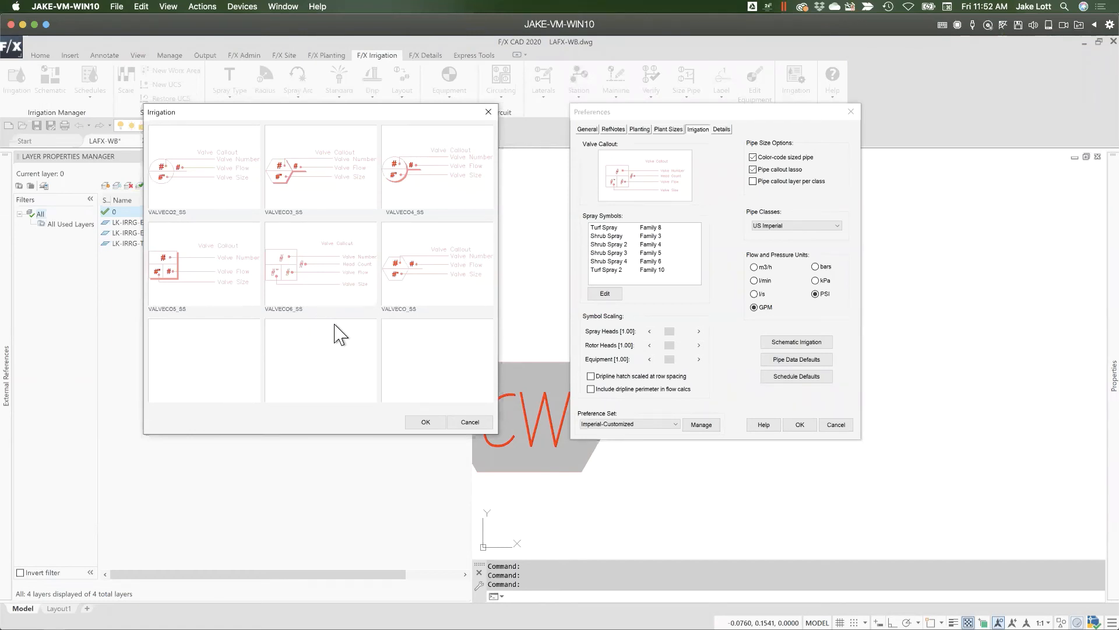
pyautogui.click(466, 421)
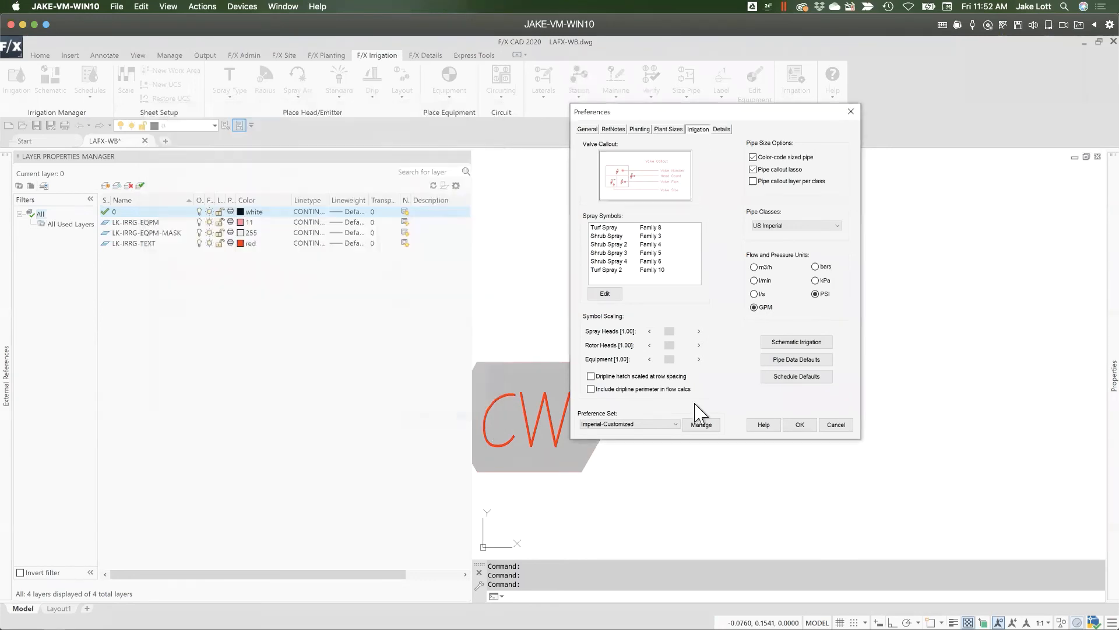
pyautogui.click(832, 423)
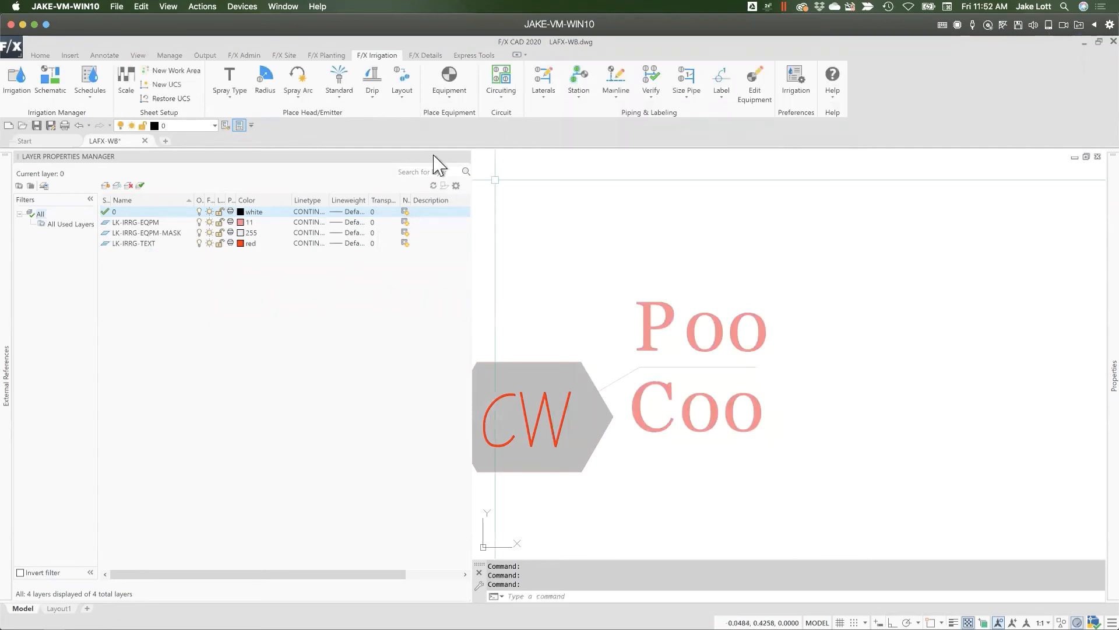
# Step: Collapse the Layer Properties Manager and open the Irrigation Design and irrigation_symbols drawings
pyautogui.click(453, 156)
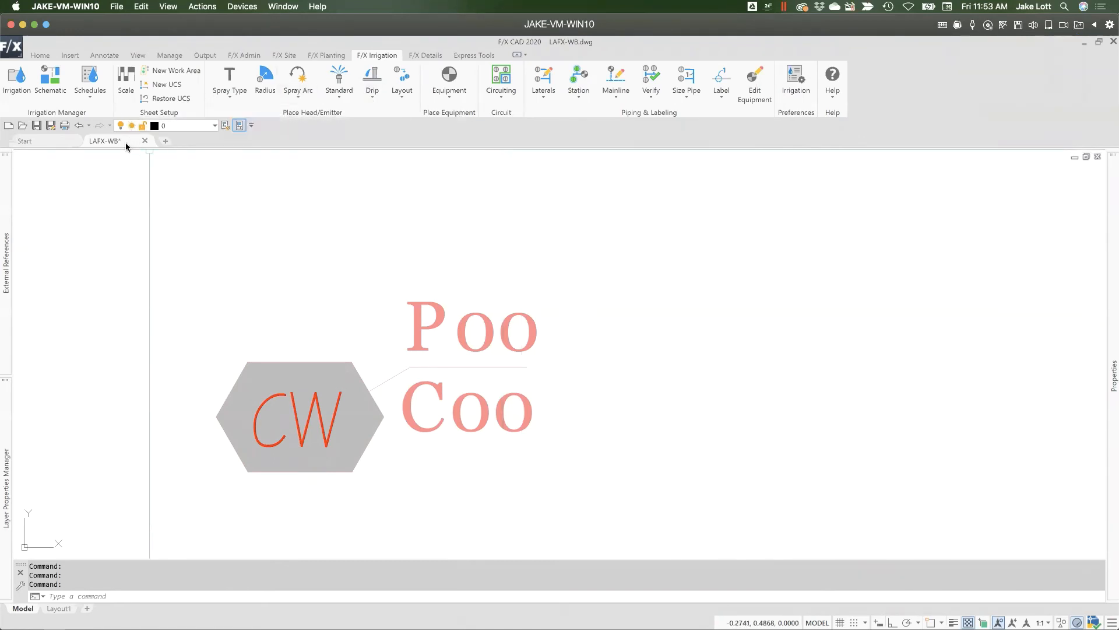
pyautogui.click(52, 141)
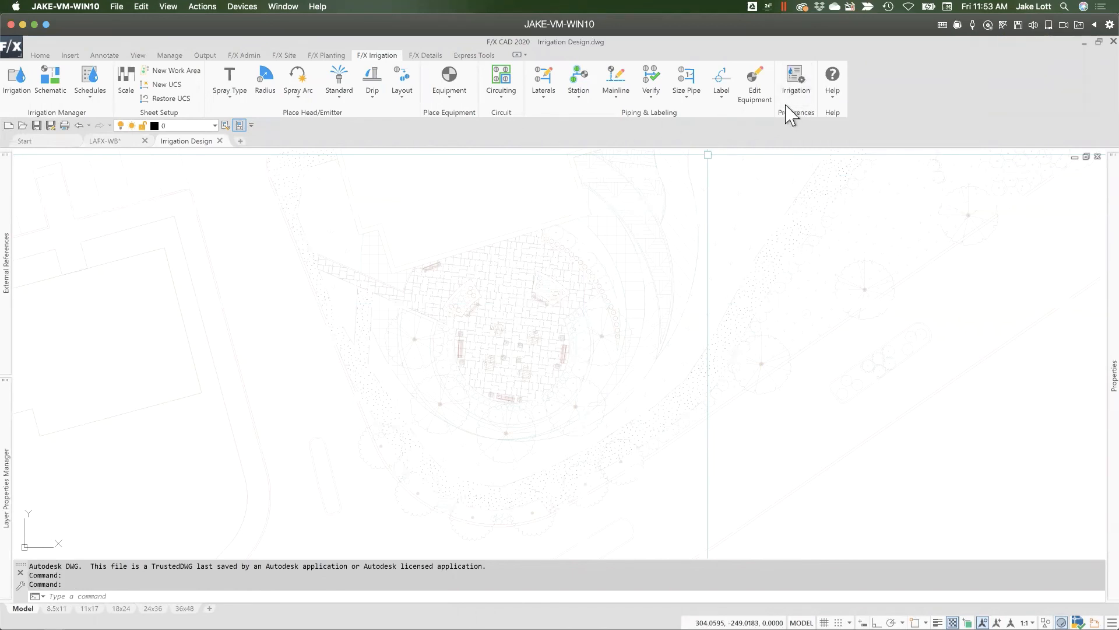
pyautogui.moveTo(7, 168)
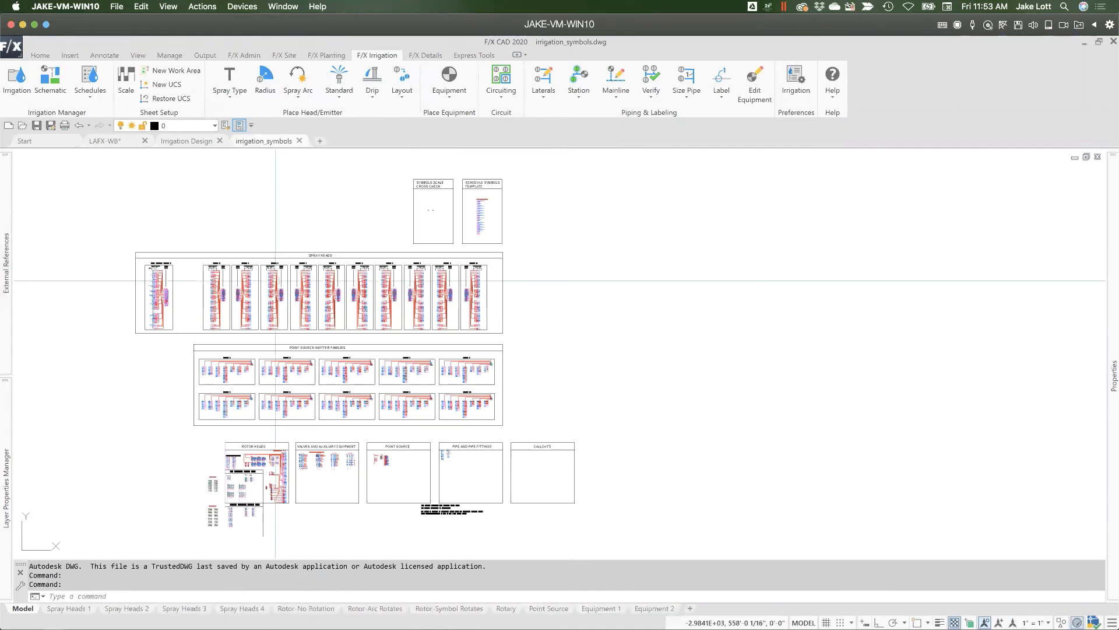
# Step: Examine how irrigation_symbols groups the spray heads, point source-emitter families, rotor heads, valves and auxiliary equipment
pyautogui.moveTo(479, 283); pyautogui.dragTo(577, 300, button='middle')
pyautogui.scroll(2, 315, 320)
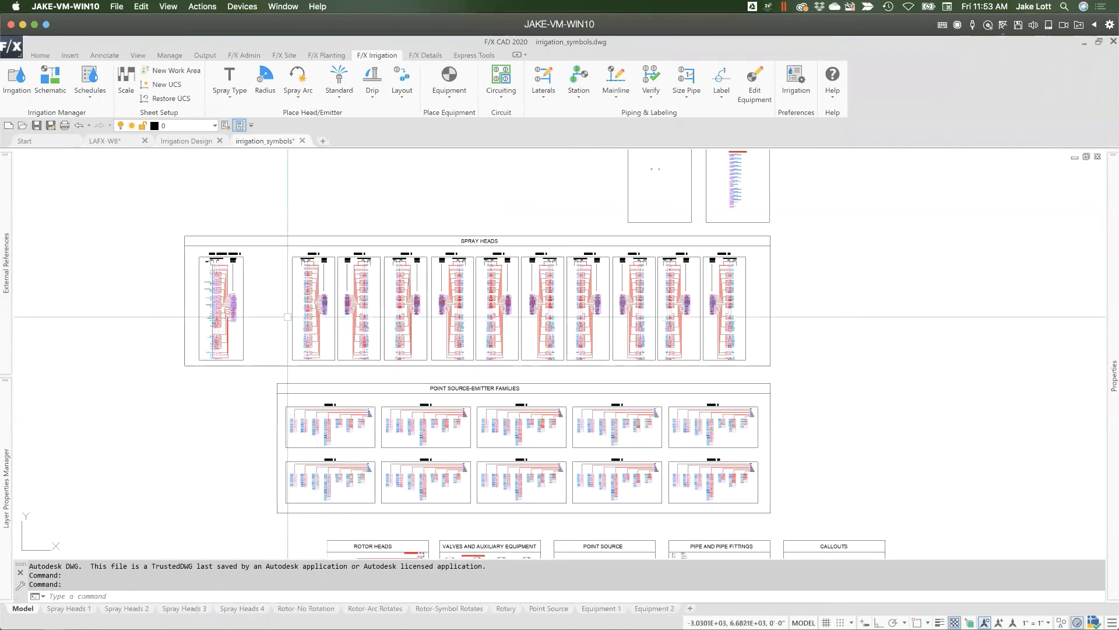
pyautogui.scroll(1, 282, 309)
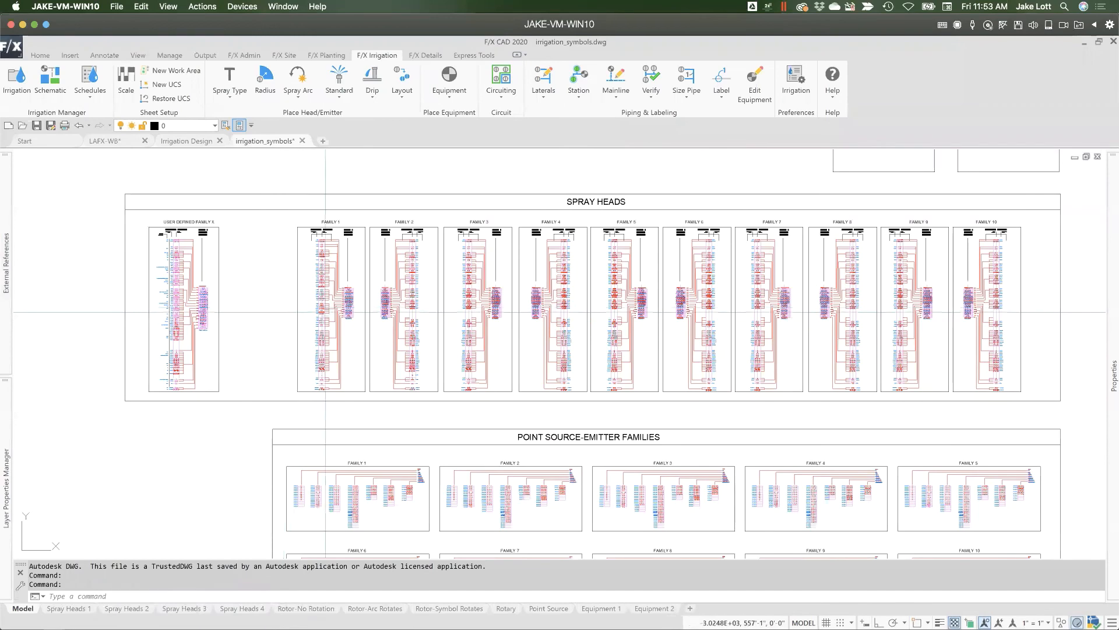
pyautogui.scroll(-1, 420, 313)
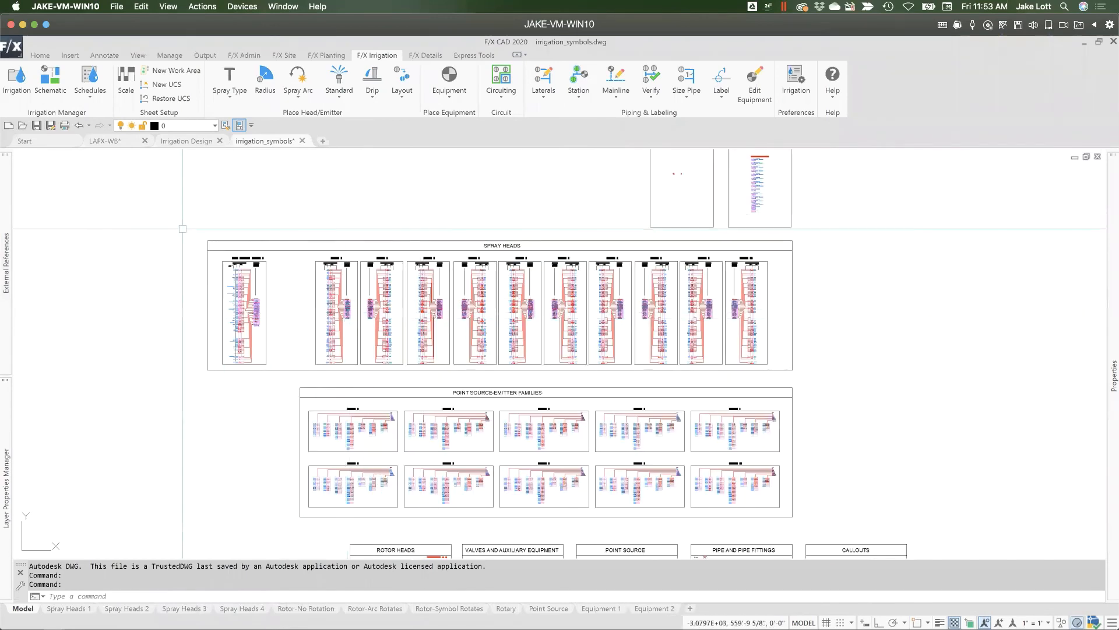
pyautogui.click(183, 228)
pyautogui.click(204, 375)
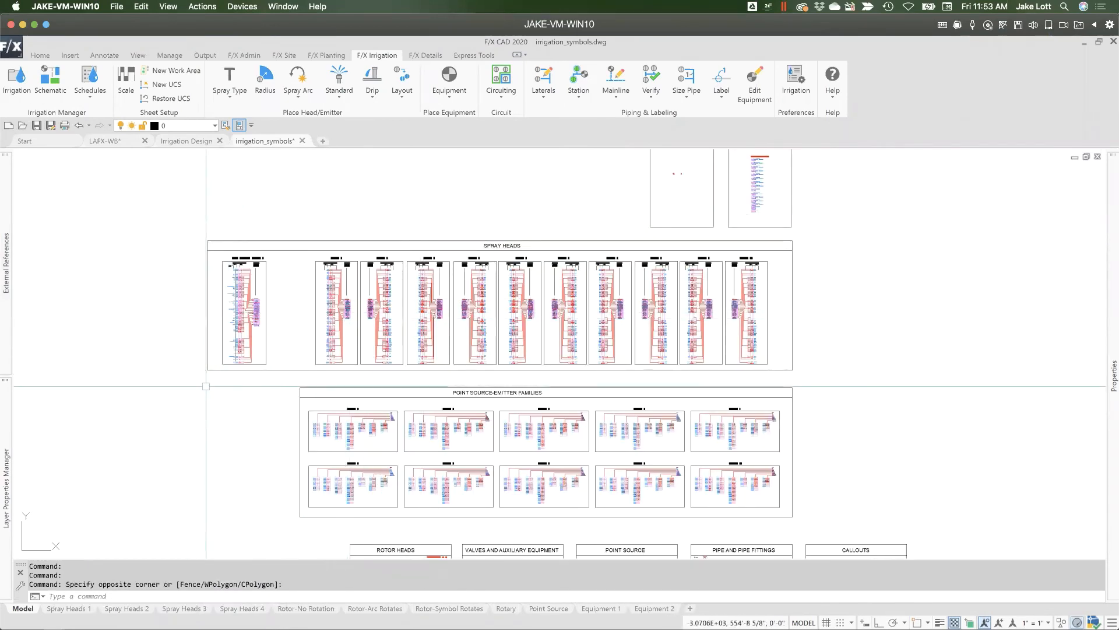
pyautogui.click(206, 383)
pyautogui.click(242, 515)
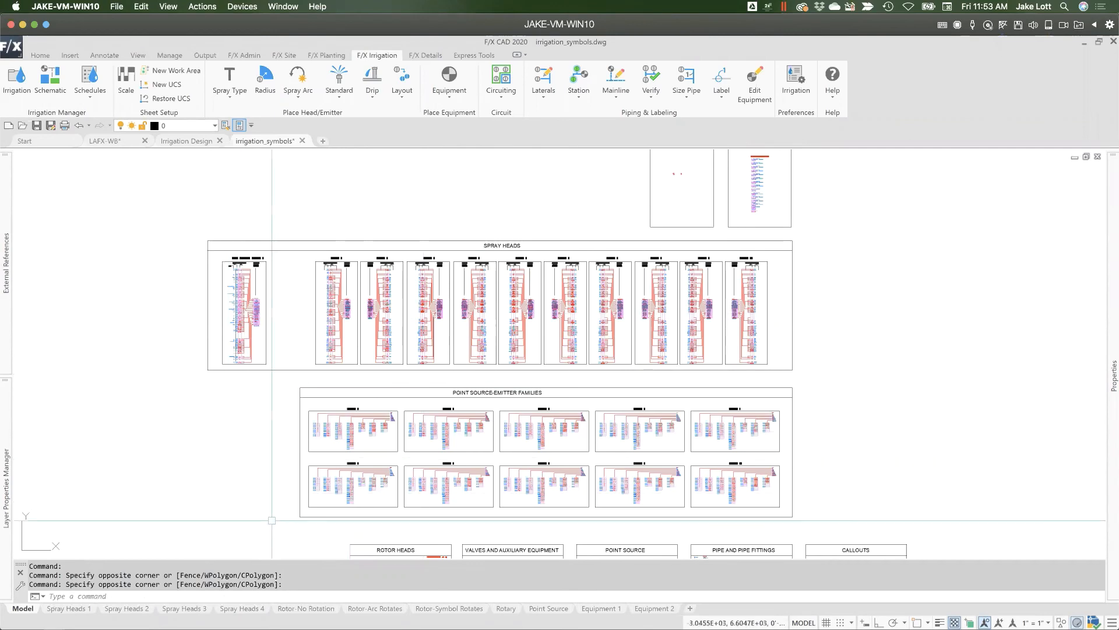
pyautogui.moveTo(275, 498)
pyautogui.mouseDown(button='middle')
pyautogui.moveTo(293, 425)
pyautogui.moveTo(279, 300)
pyautogui.mouseUp(button='middle')
pyautogui.scroll(5, 576, 369)
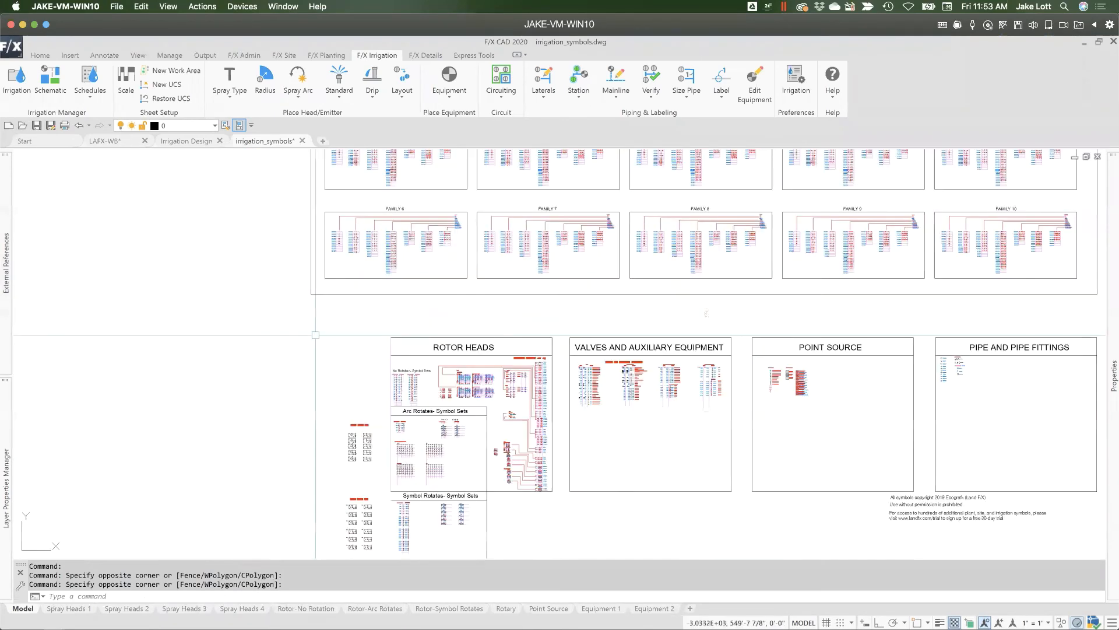
pyautogui.scroll(-3, 644, 490)
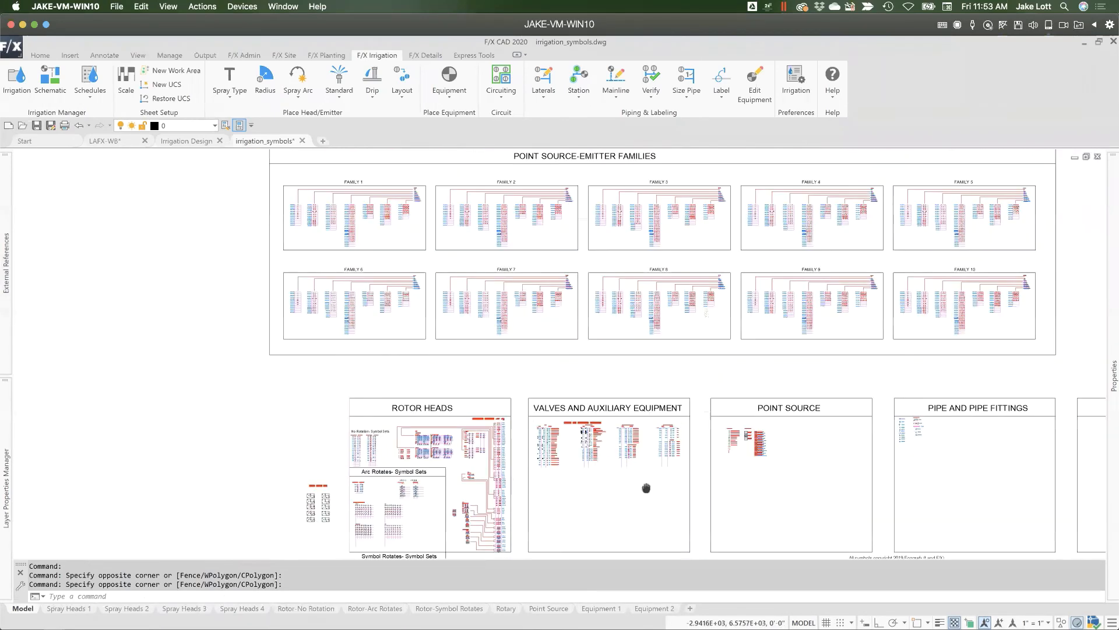
pyautogui.moveTo(583, 327); pyautogui.dragTo(556, 425, button='middle')
# Step: Examine the spray head families up close, especially the Family 3 symbol library and the schedule symbols linked to each radius
pyautogui.scroll(4, 532, 288)
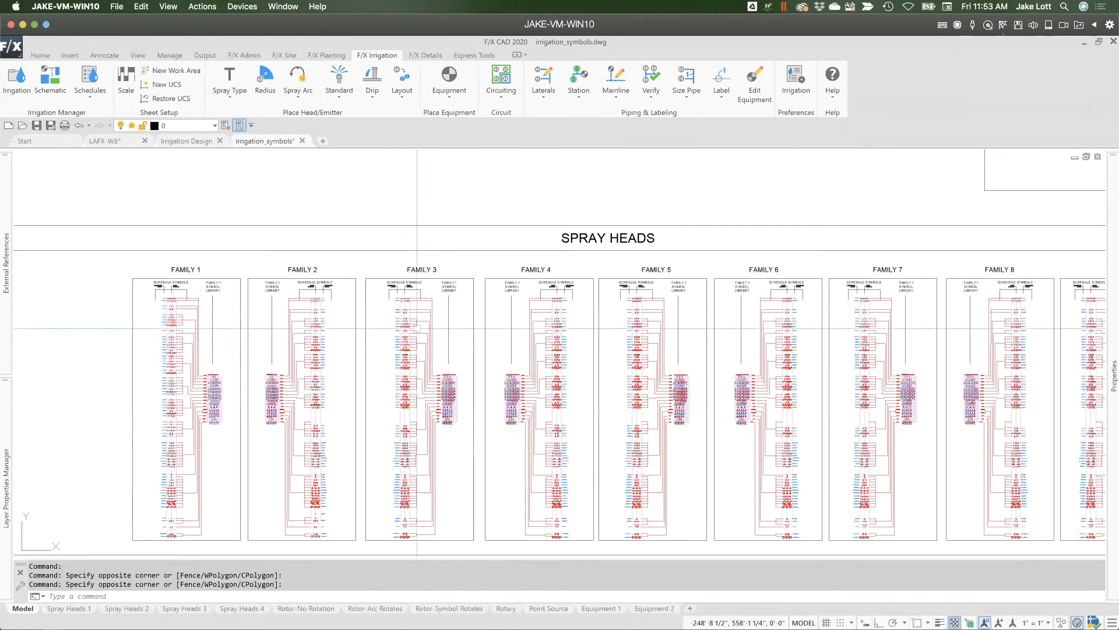
pyautogui.scroll(6, 403, 326)
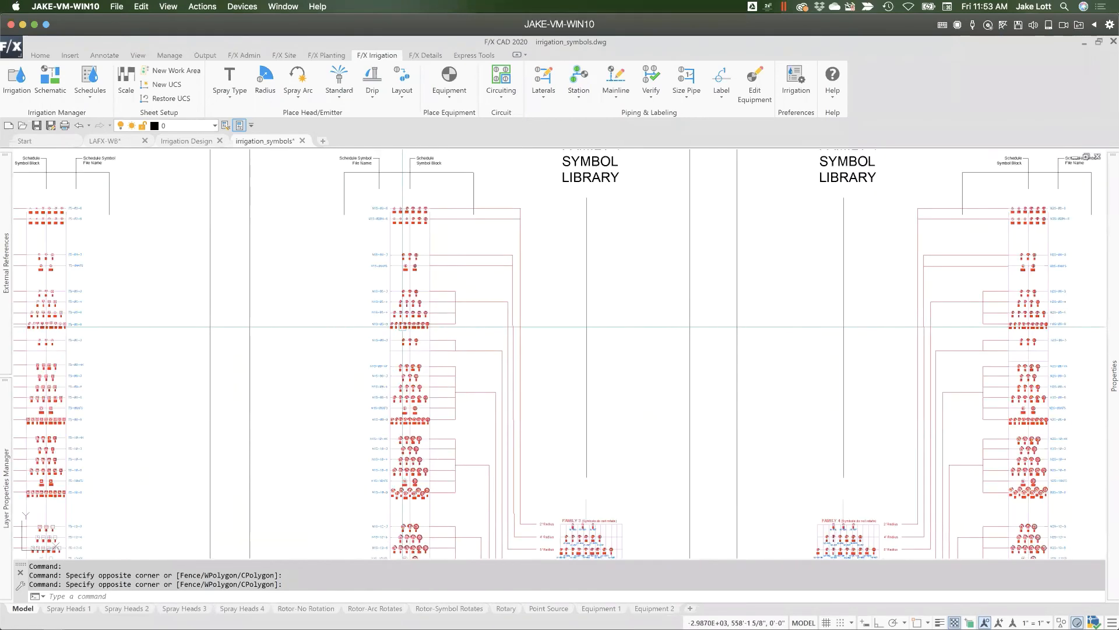
pyautogui.moveTo(475, 421); pyautogui.dragTo(447, 307, button='middle')
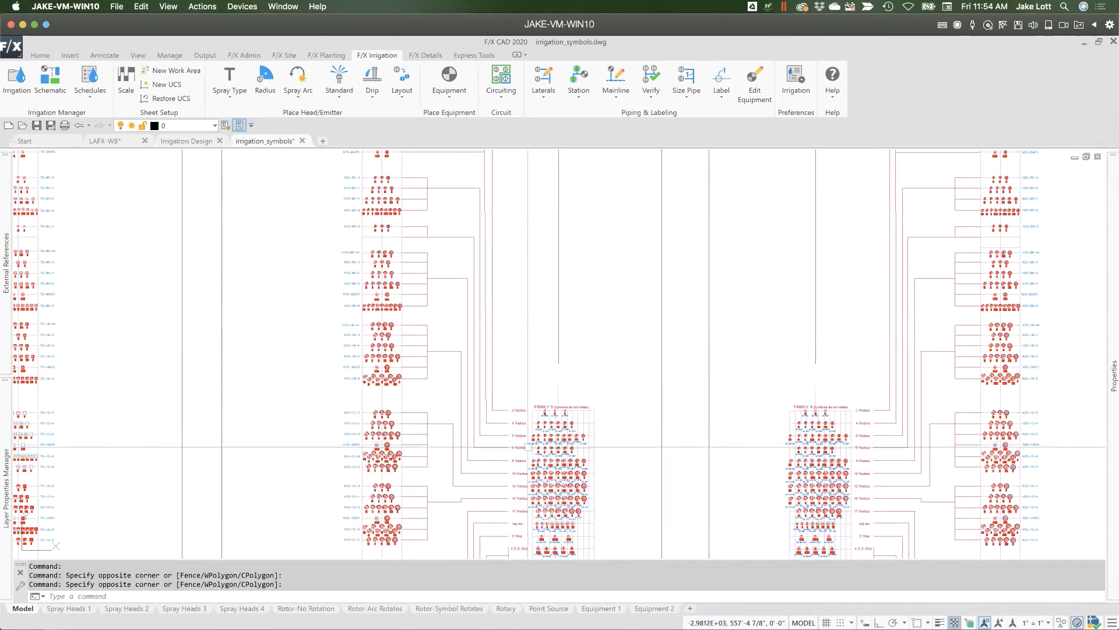
pyautogui.scroll(-3, 539, 461)
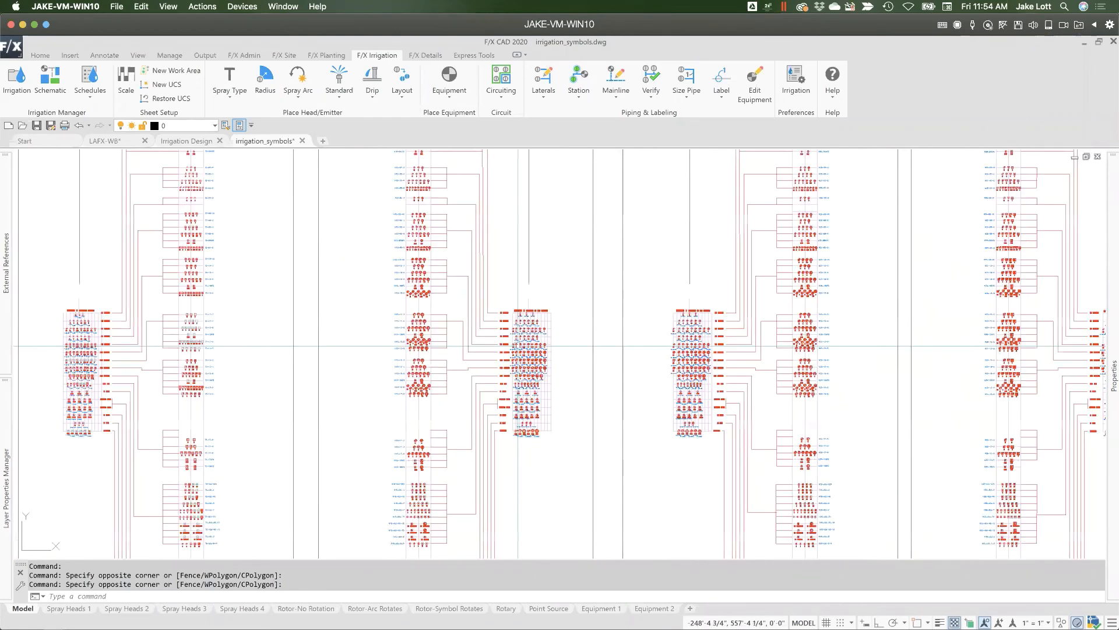
pyautogui.click(502, 289)
pyautogui.click(570, 453)
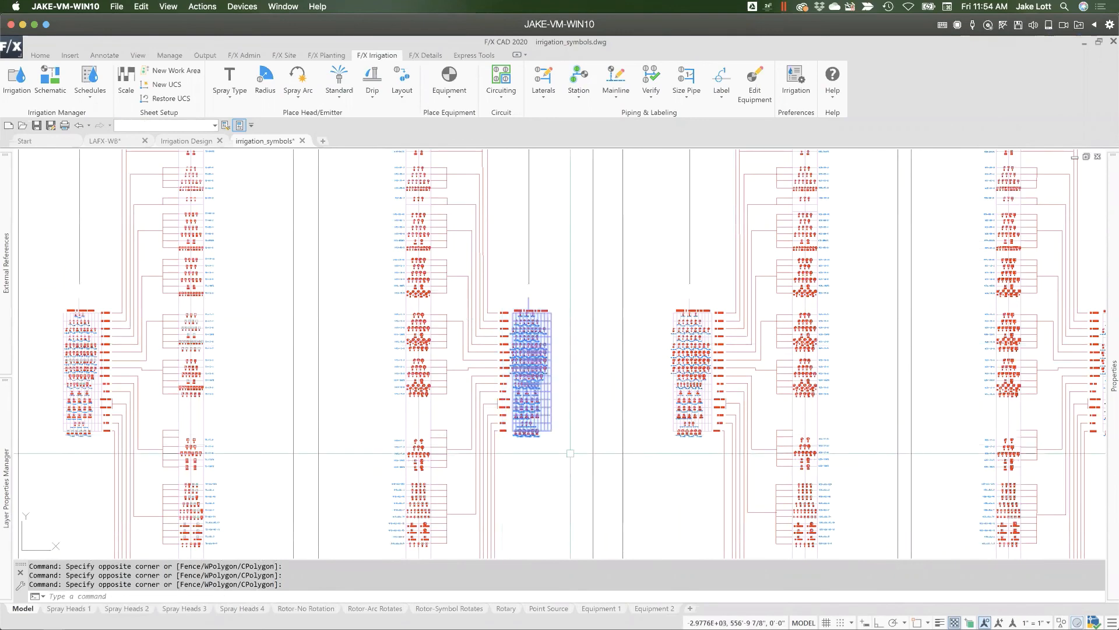
pyautogui.scroll(-2, 570, 453)
pyautogui.press('Escape')
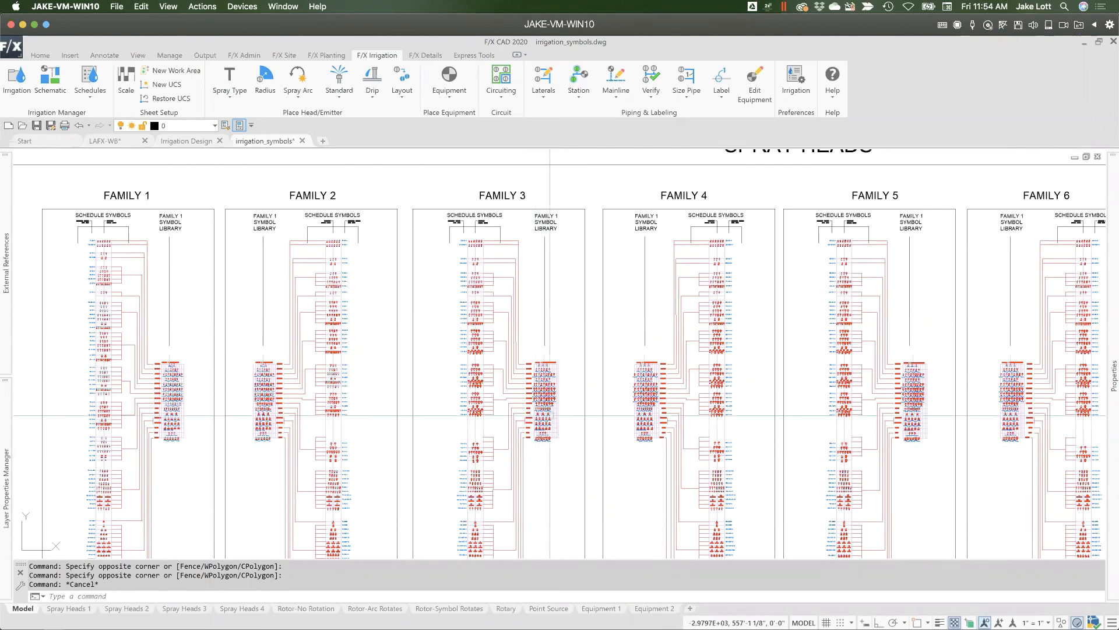
pyautogui.scroll(6, 542, 371)
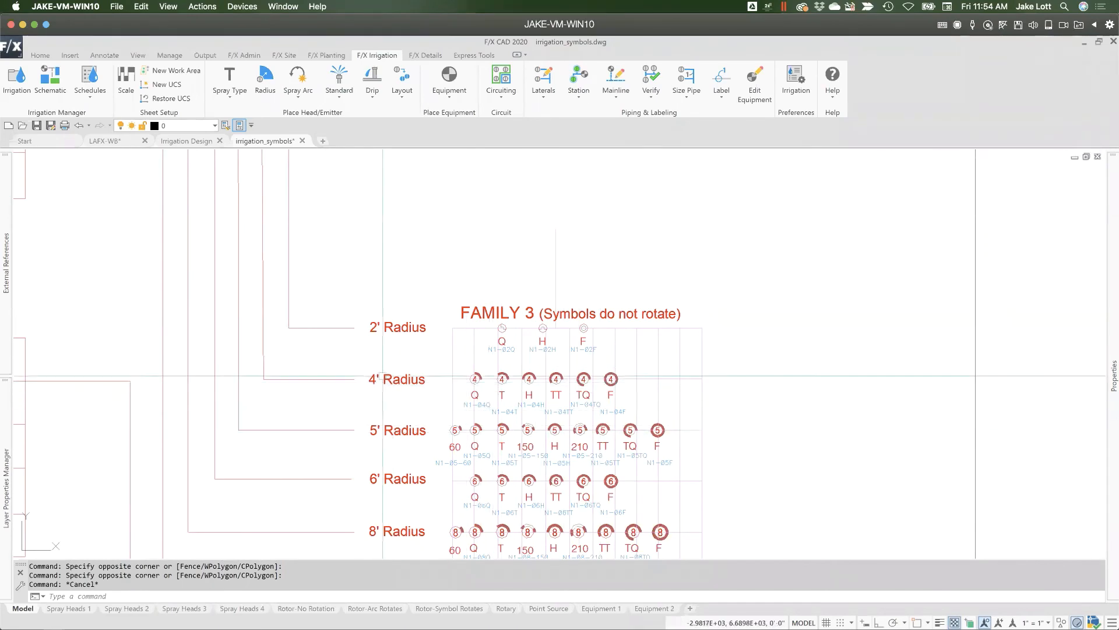
pyautogui.scroll(-5, 385, 465)
pyautogui.scroll(5, 402, 420)
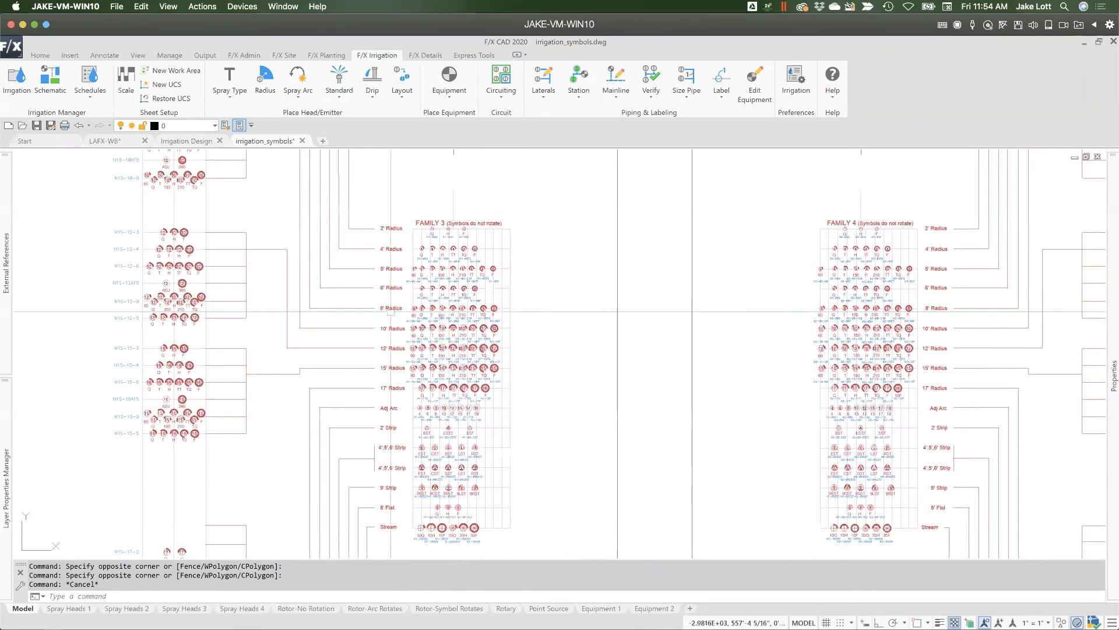
# Step: Compare the symbol libraries and schedule symbols of the different spray head families, up close and side by side
pyautogui.scroll(-5, 407, 398)
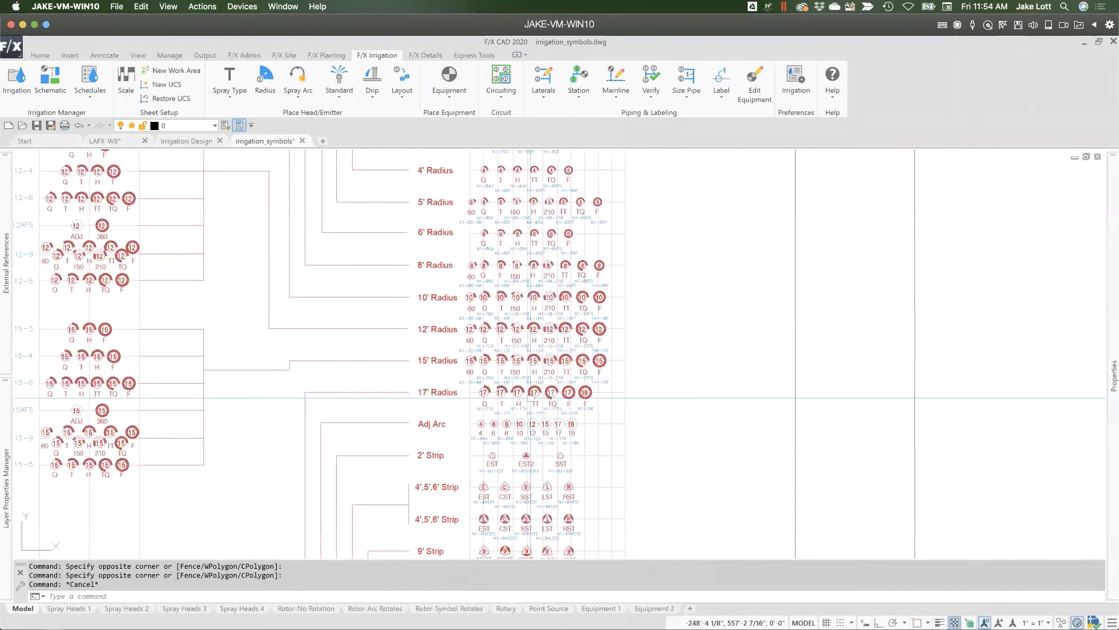
pyautogui.click(500, 295)
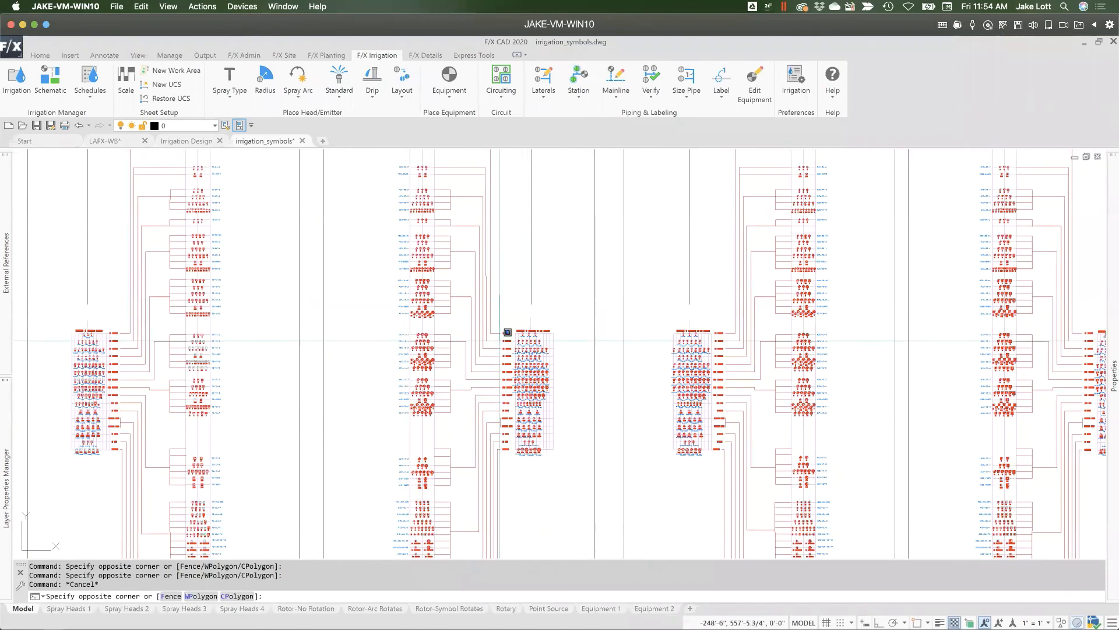
pyautogui.click(502, 313)
pyautogui.scroll(-5, 622, 355)
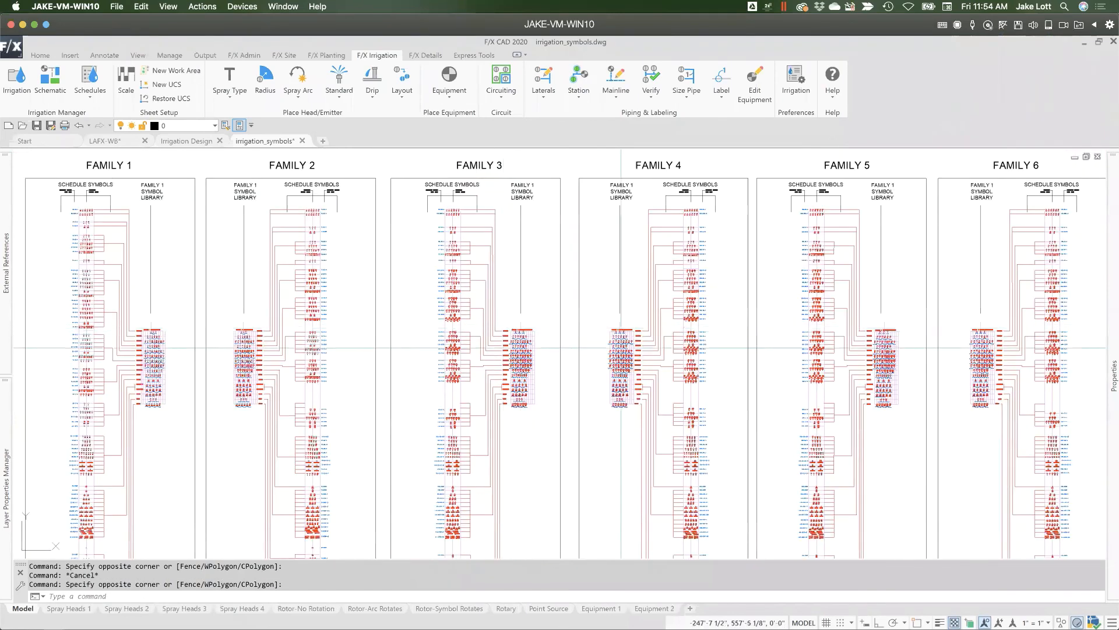
pyautogui.scroll(10, 623, 355)
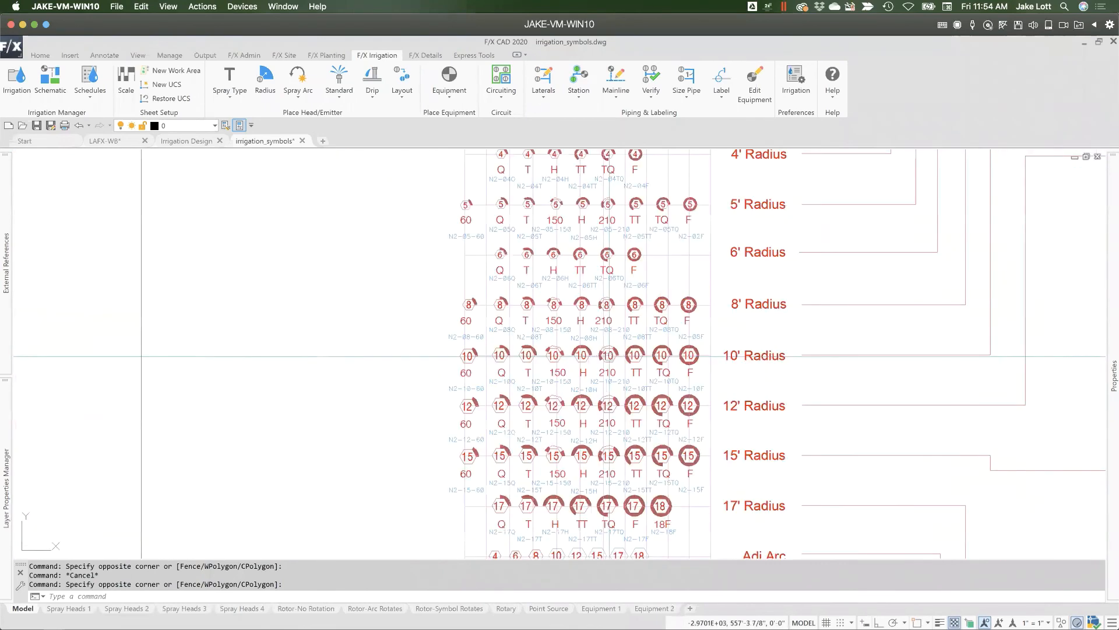
pyautogui.scroll(-6, 563, 369)
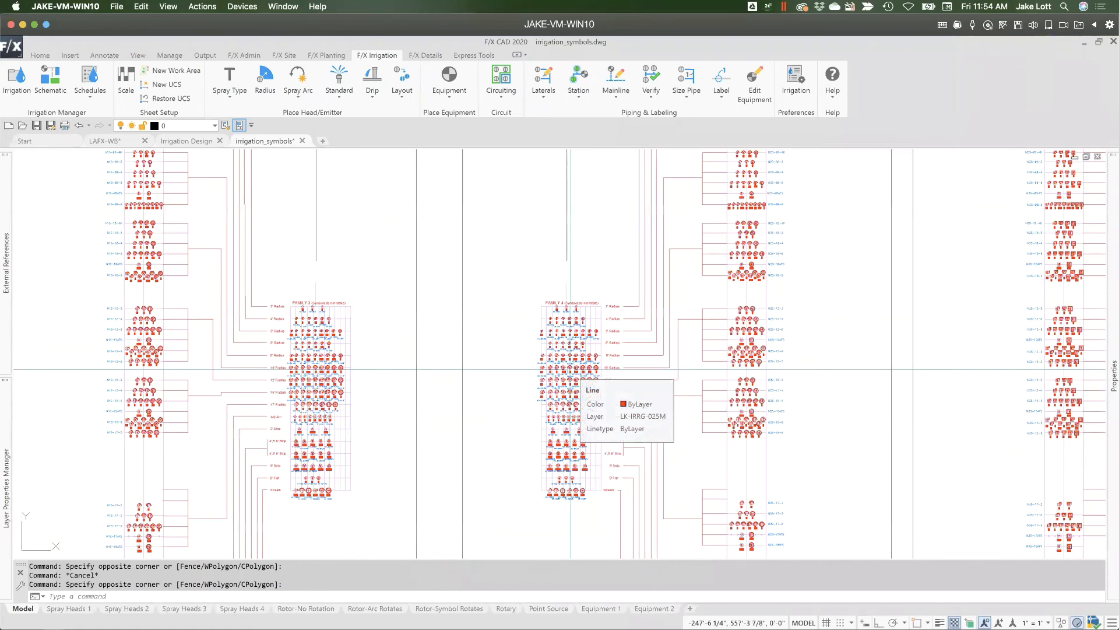
pyautogui.scroll(-3, 520, 375)
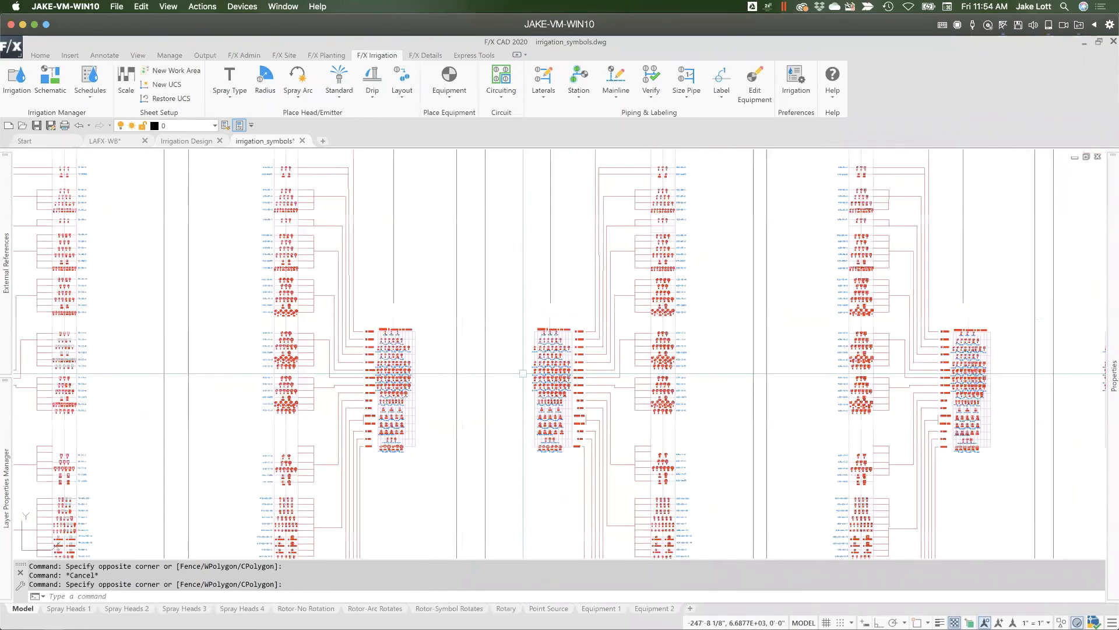
pyautogui.scroll(-2, 559, 376)
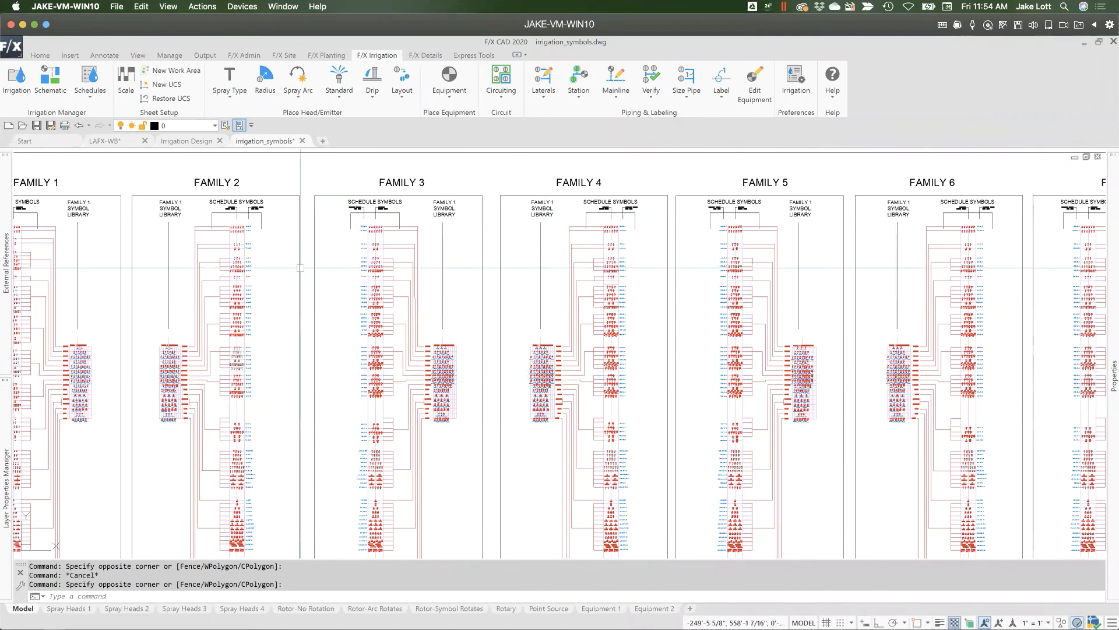
# Step: Try assigning Family 5 to Turf Spray in the irrigation preferences, and leave without saving
pyautogui.click(794, 96)
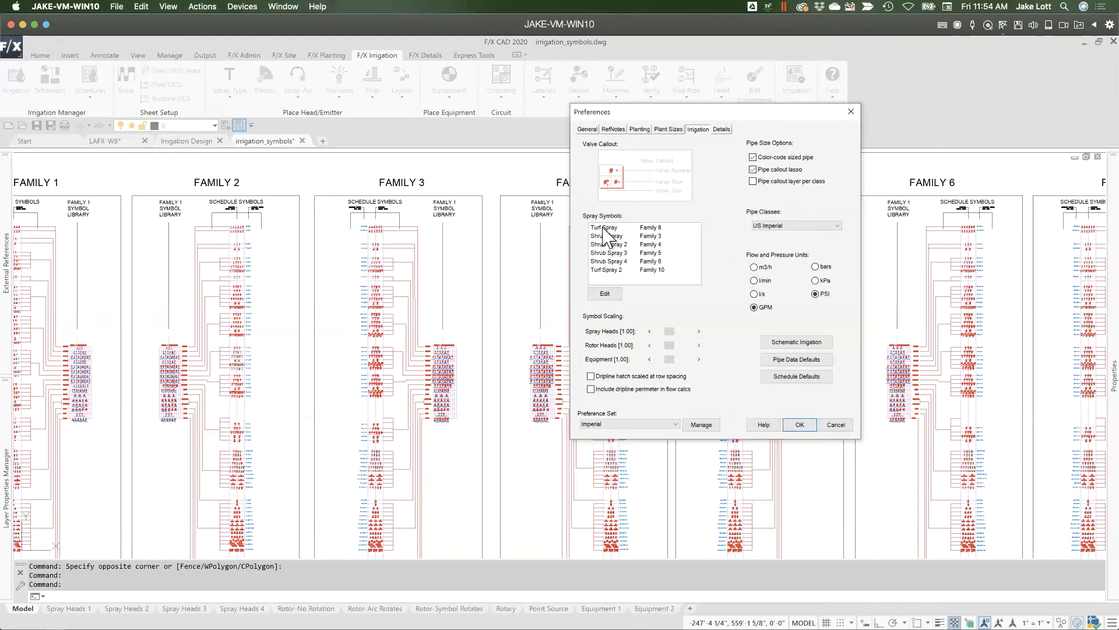
pyautogui.click(604, 228)
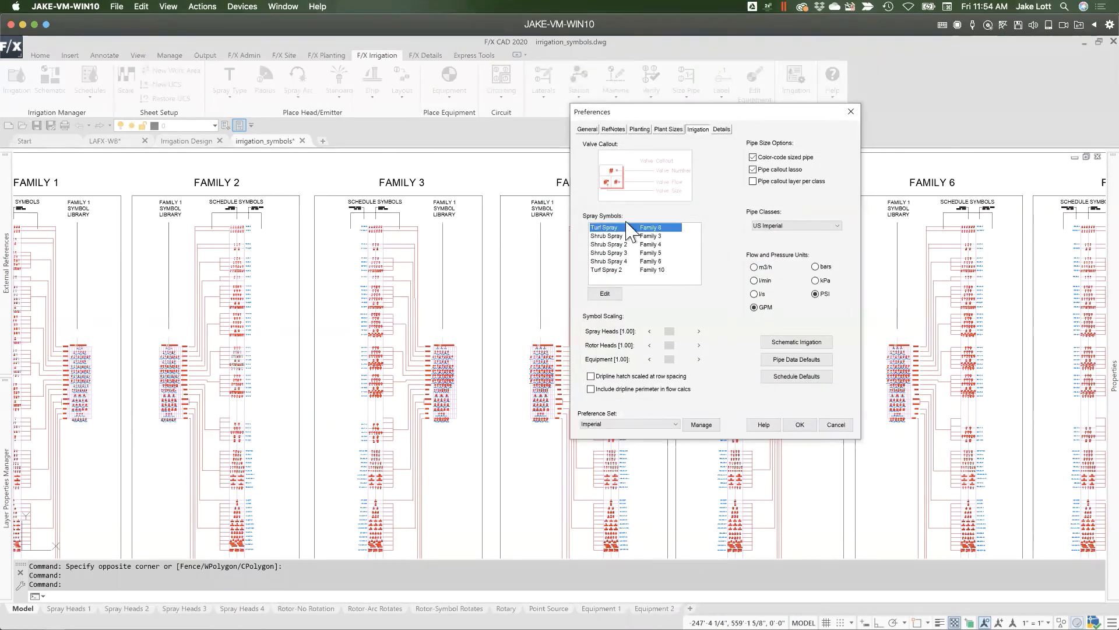
pyautogui.click(606, 294)
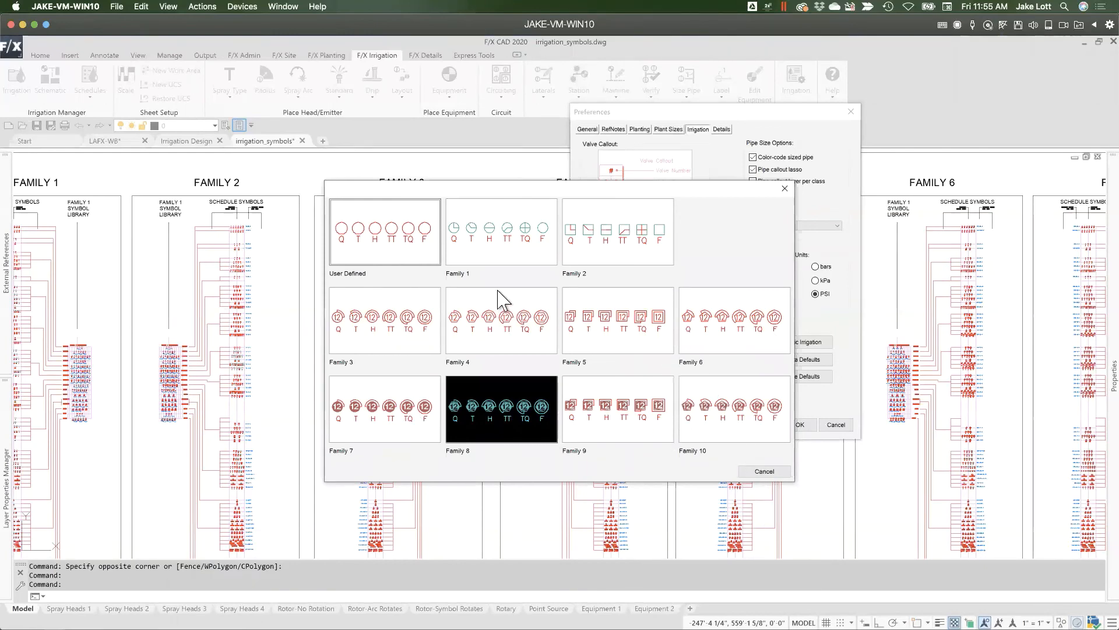
pyautogui.click(506, 239)
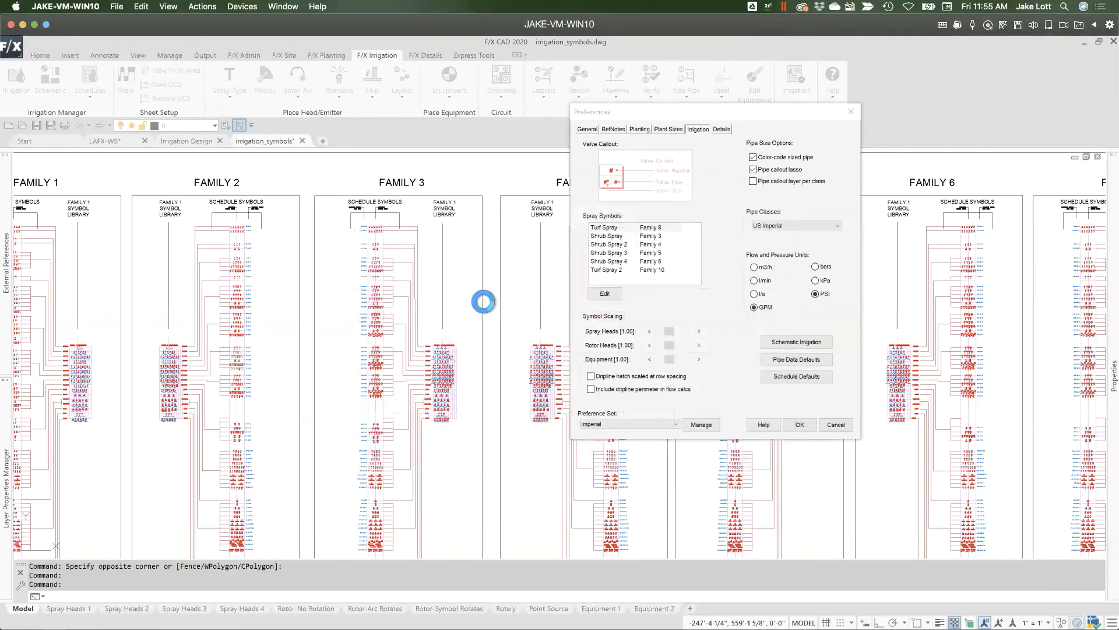
pyautogui.click(602, 294)
pyautogui.click(602, 320)
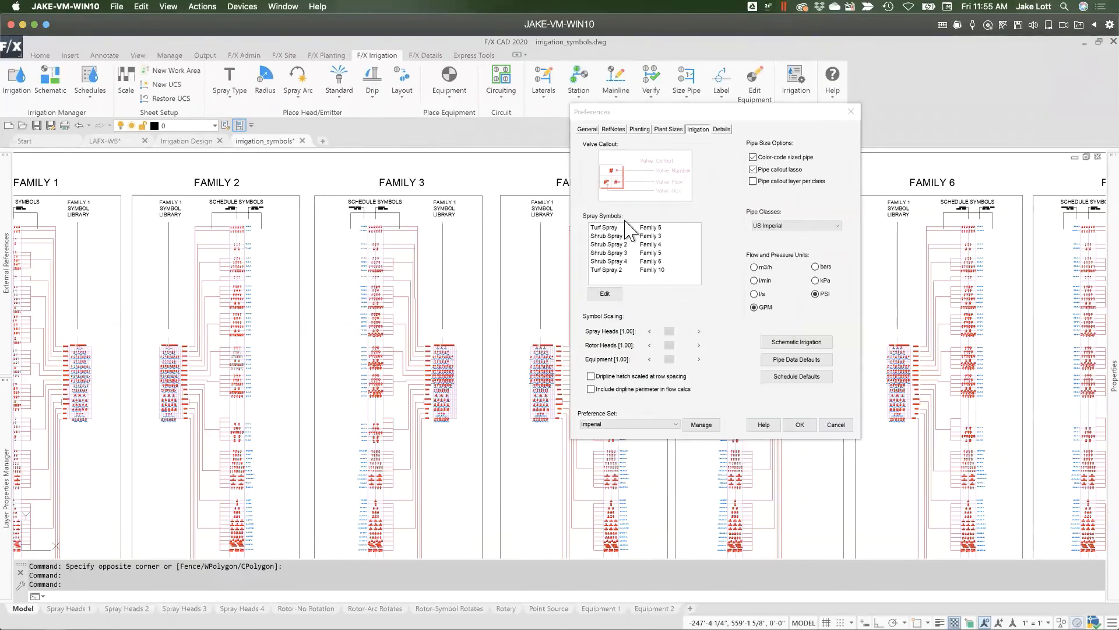
pyautogui.click(836, 424)
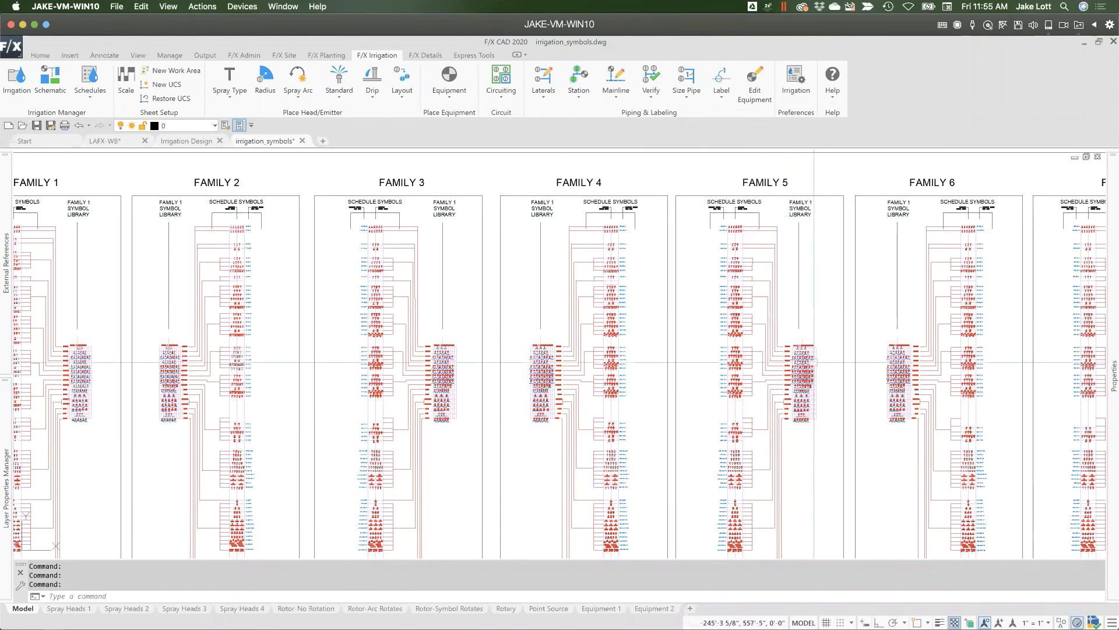
# Step: Examine the Family 5 spray head symbol library up close, covering the rows for each radius
pyautogui.scroll(5, 813, 363)
pyautogui.moveTo(752, 411)
pyautogui.mouseDown(button='middle')
pyautogui.moveTo(618, 429)
pyautogui.moveTo(612, 418)
pyautogui.mouseUp(button='middle')
pyautogui.moveTo(600, 468); pyautogui.dragTo(600, 366, button='middle')
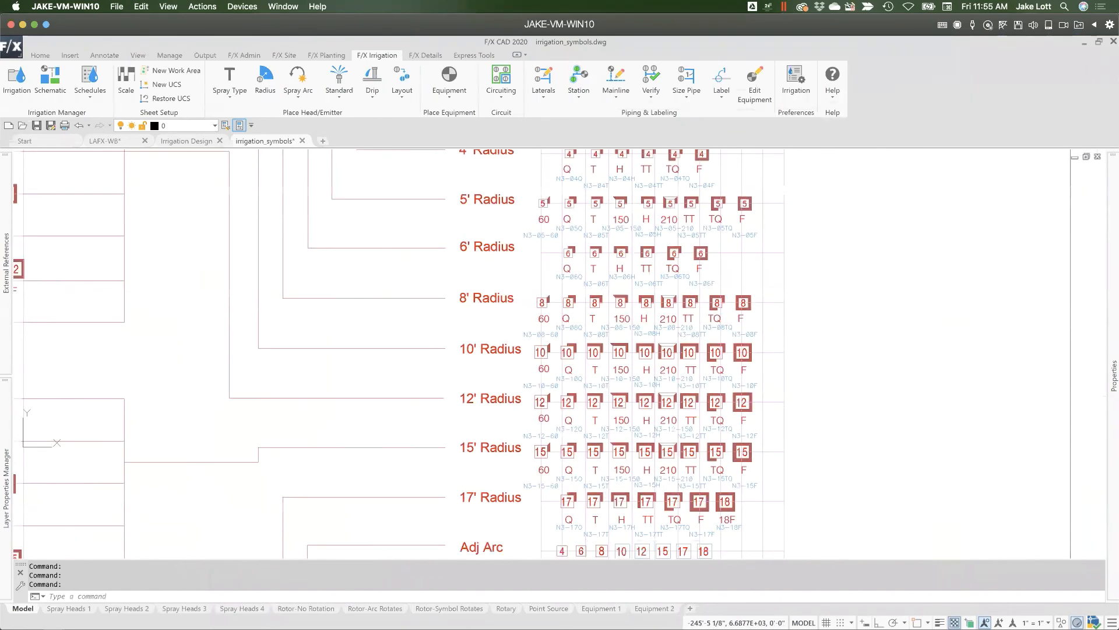
pyautogui.scroll(4, 611, 396)
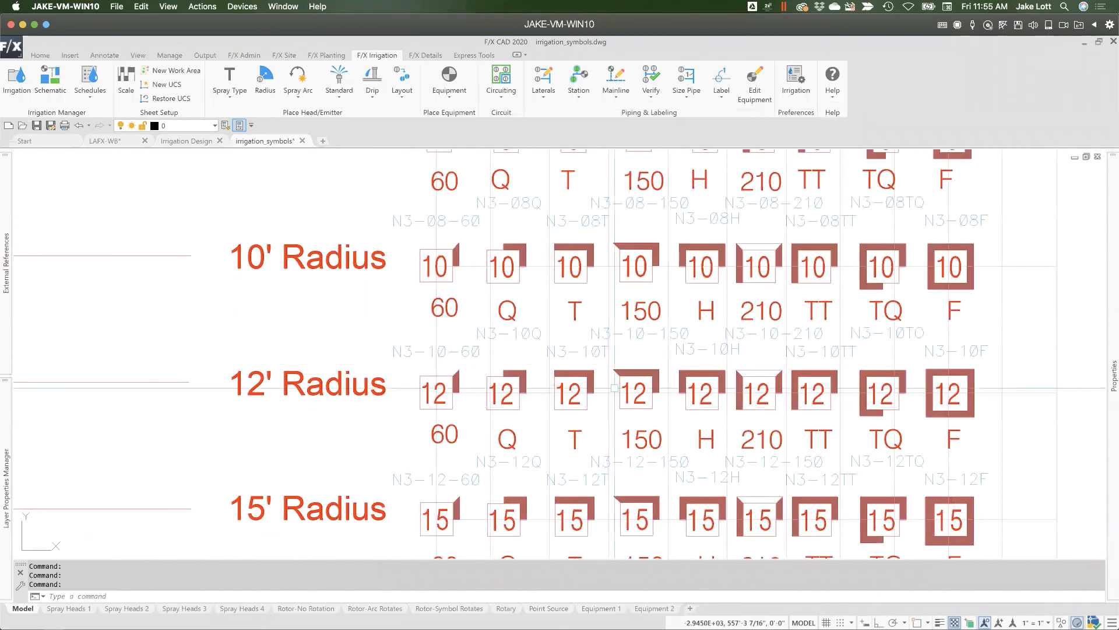
pyautogui.scroll(-2, 578, 394)
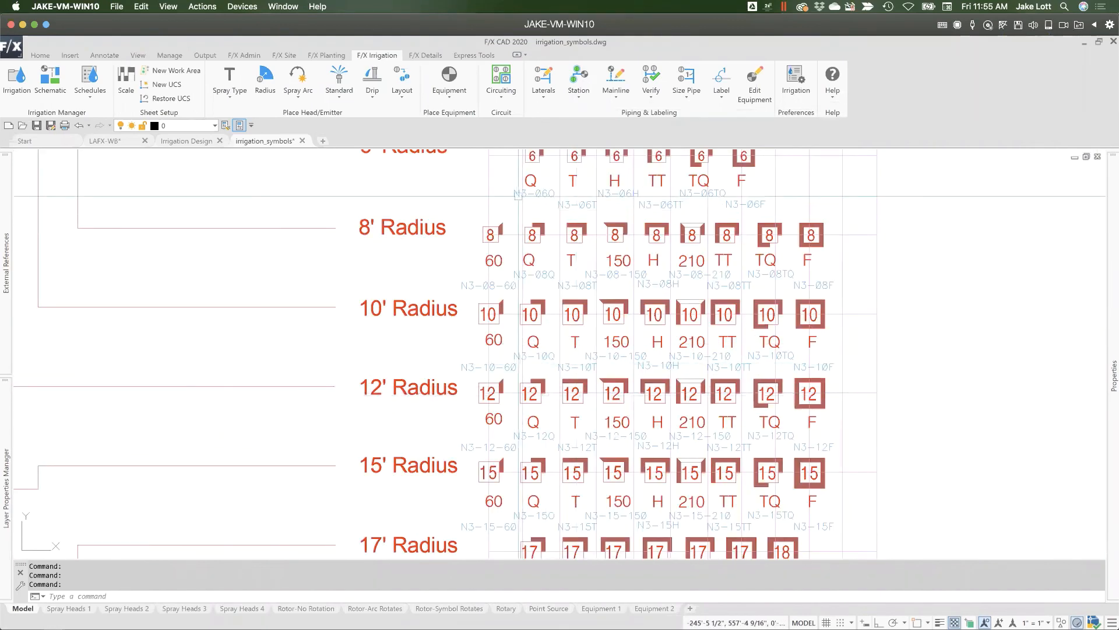
pyautogui.moveTo(524, 258); pyautogui.dragTo(509, 373, button='middle')
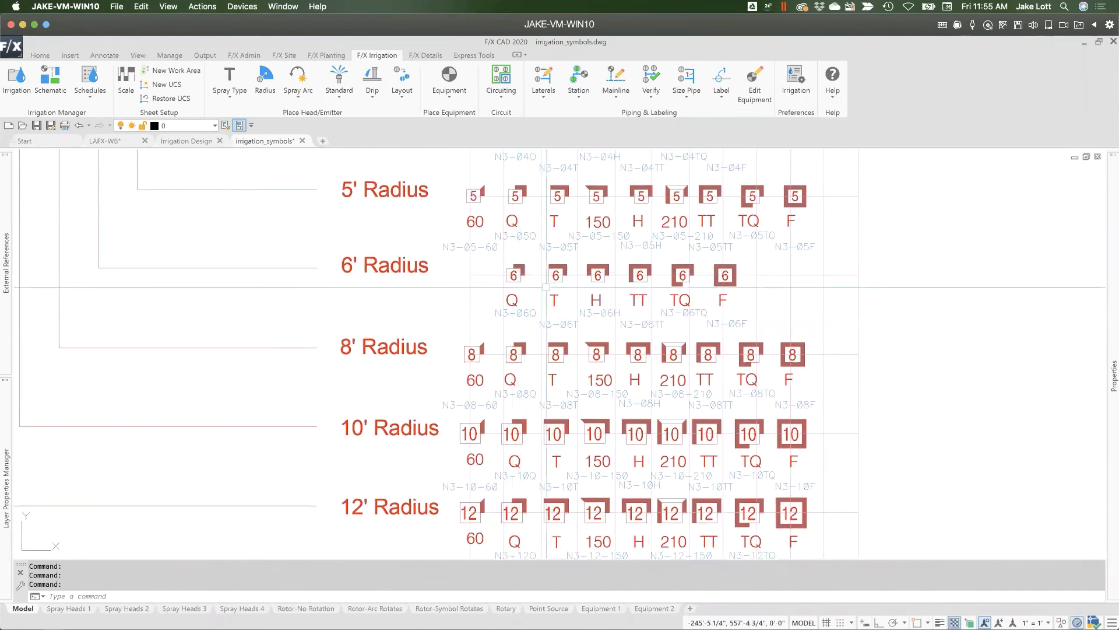
# Step: Highlight the N3-06Q block name beneath the 6' Radius quarter symbol in Family 5 and inspect it up close
pyautogui.scroll(2, 534, 329)
pyautogui.click(492, 304)
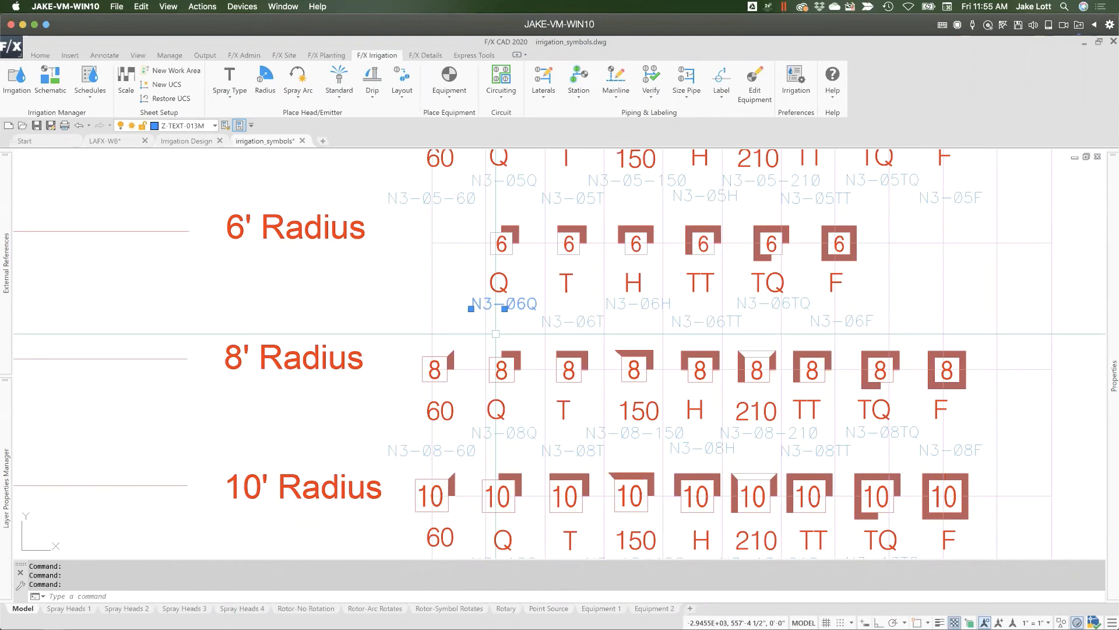
pyautogui.press('Escape')
pyautogui.click(558, 321)
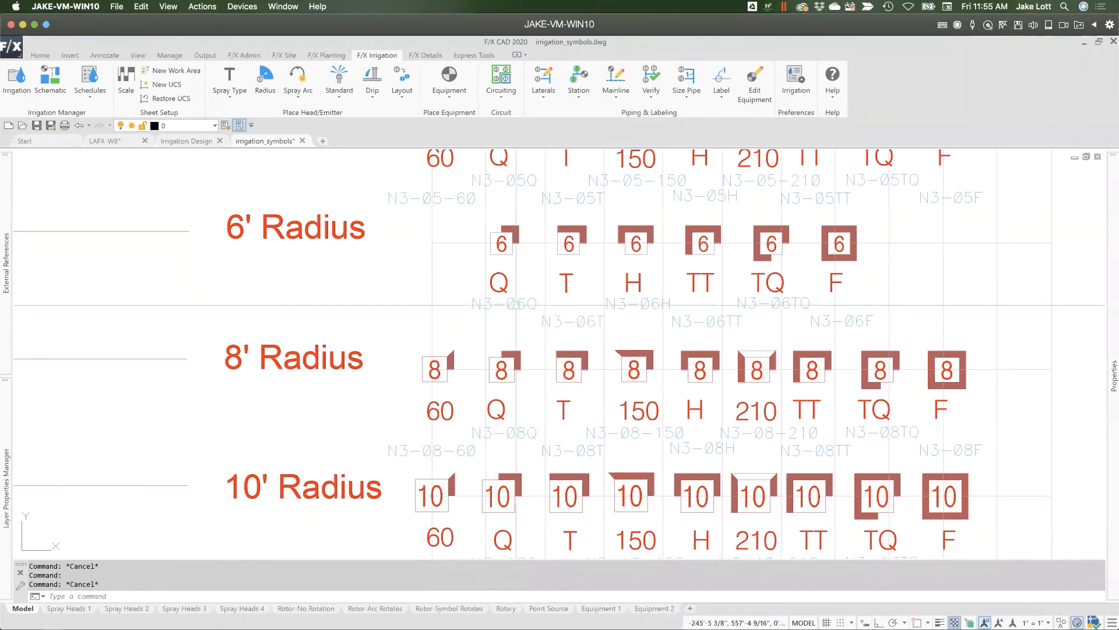
pyautogui.click(503, 306)
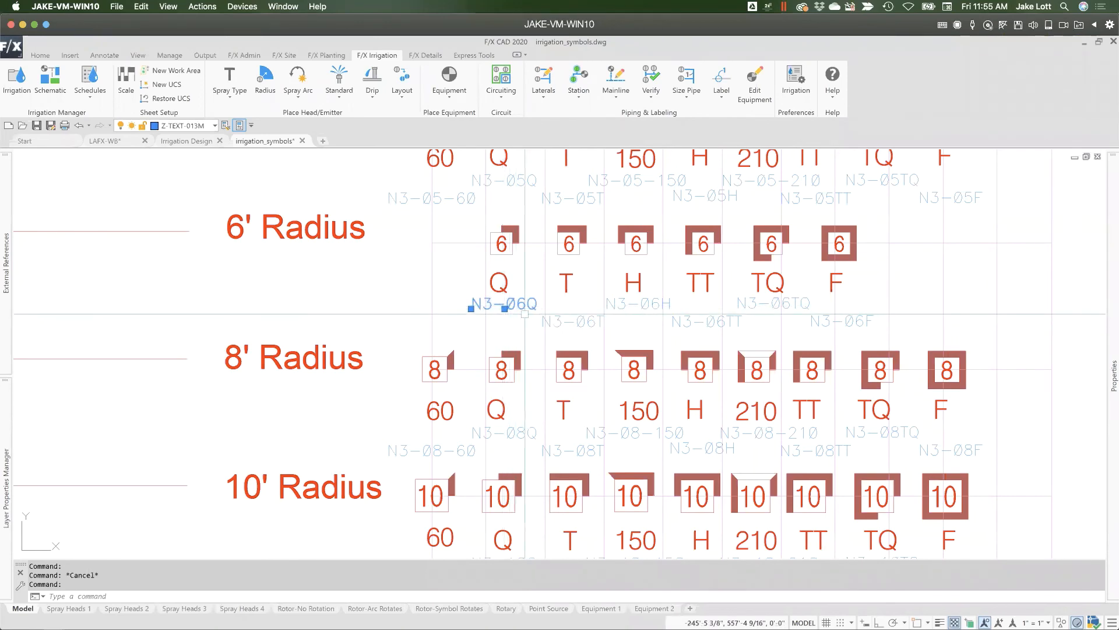
pyautogui.scroll(-5, 526, 305)
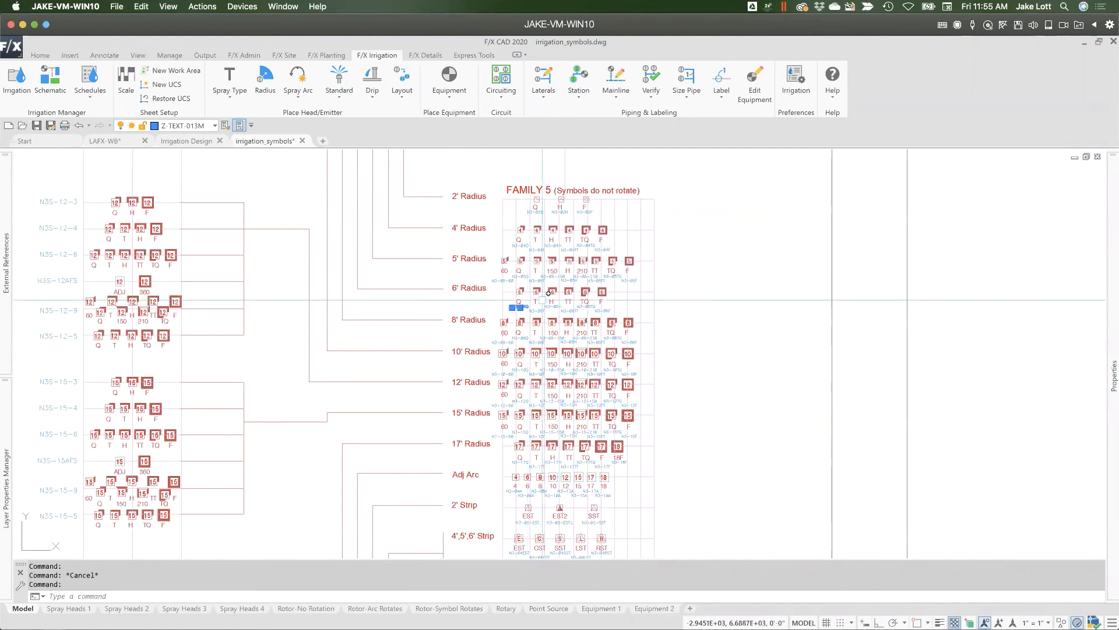
pyautogui.scroll(4, 544, 300)
pyautogui.scroll(2, 496, 317)
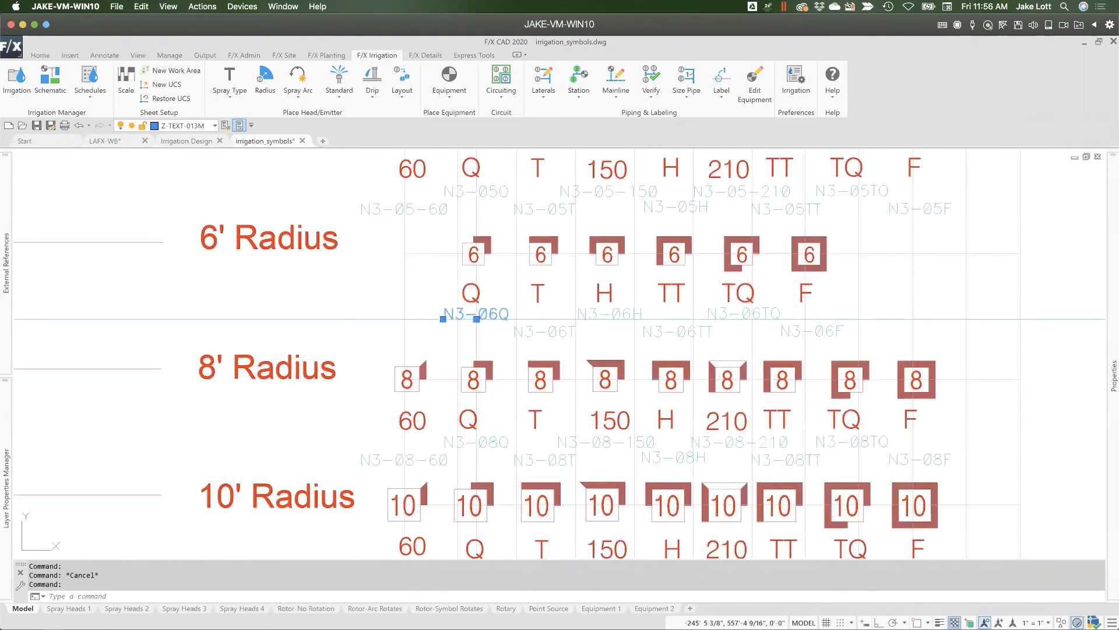
# Step: Clear the selection and inspect the strip, flat and stream symbols of Family 5, including the 9' Strip EST block name
pyautogui.scroll(-2, 478, 319)
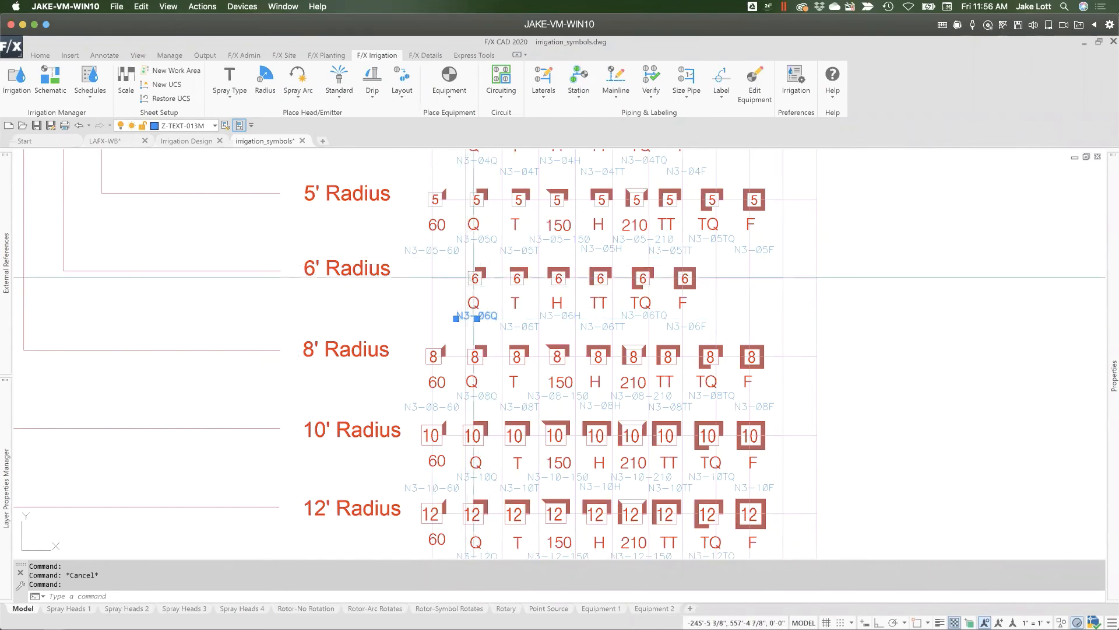
pyautogui.scroll(-2, 475, 277)
pyautogui.scroll(-2, 474, 280)
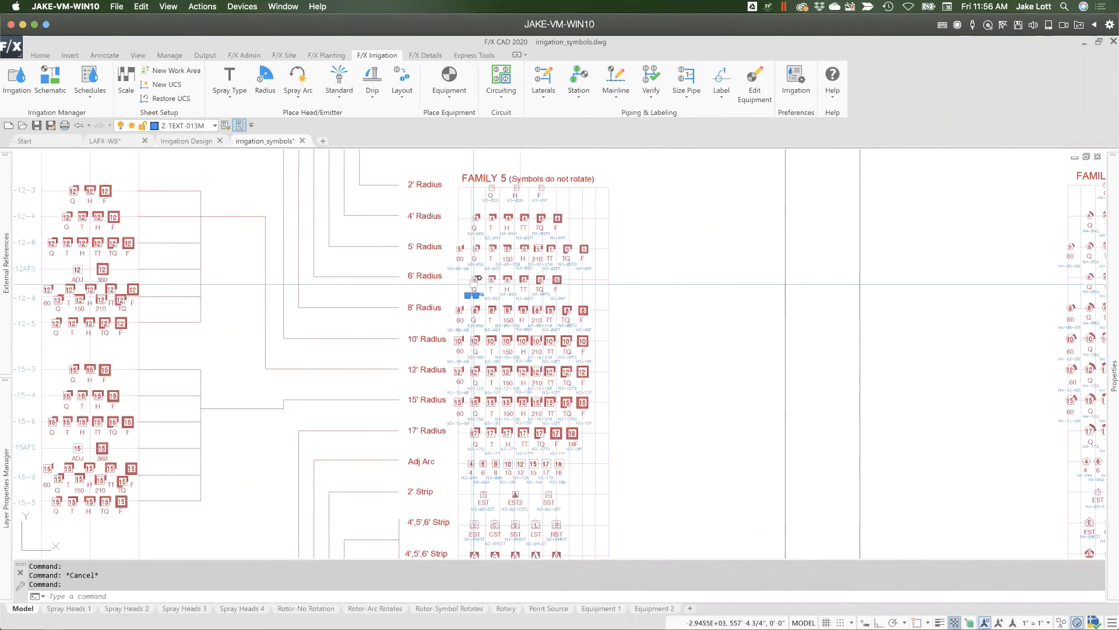
pyautogui.press('Escape')
pyautogui.moveTo(473, 527); pyautogui.dragTo(473, 264, button='middle')
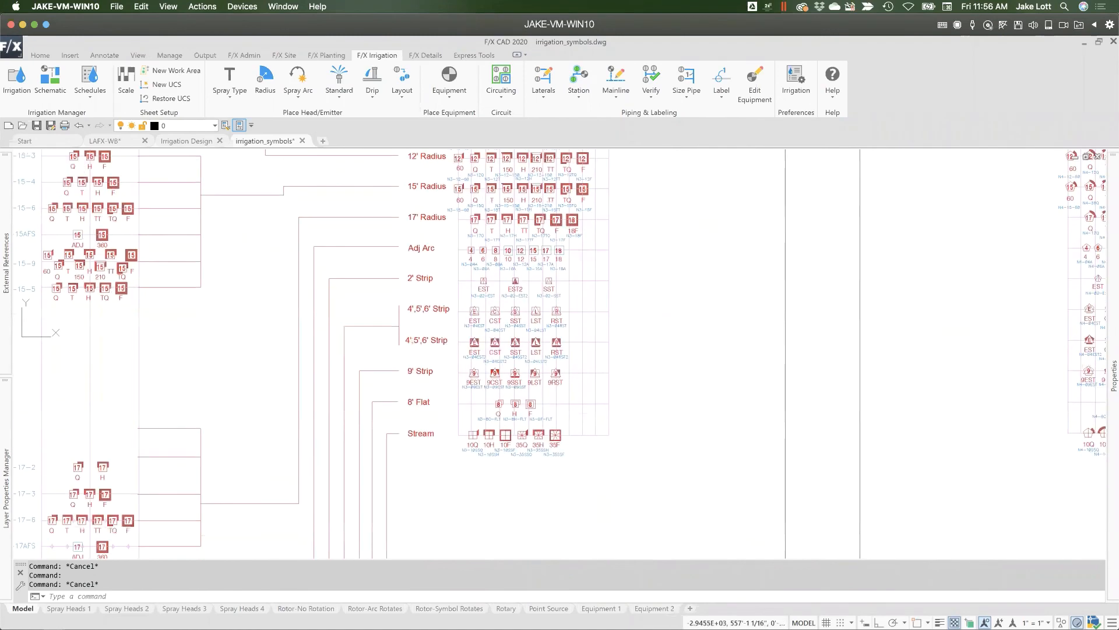
pyautogui.scroll(4, 467, 382)
pyautogui.click(467, 377)
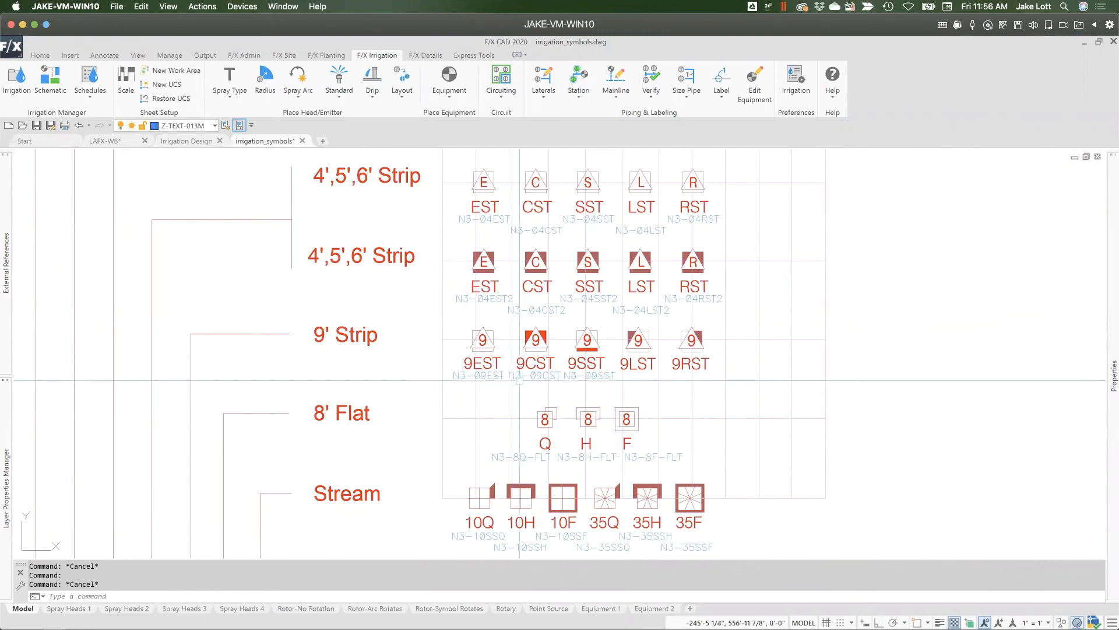
# Step: Trace the guide line from the Family 5 15' Radius row to its N3S-15 schedule symbols
pyautogui.scroll(-3, 525, 379)
pyautogui.scroll(-2, 518, 408)
pyautogui.scroll(-4, 517, 408)
pyautogui.scroll(2, 519, 408)
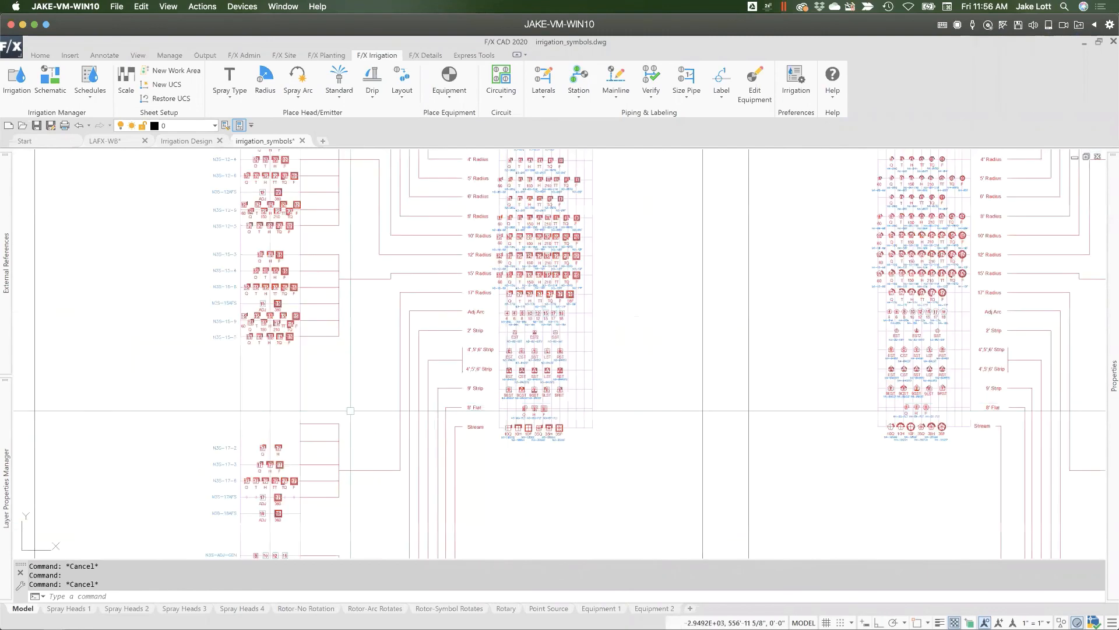
pyautogui.moveTo(349, 414)
pyautogui.mouseDown(button='middle')
pyautogui.moveTo(362, 418)
pyautogui.moveTo(372, 479)
pyautogui.mouseUp(button='middle')
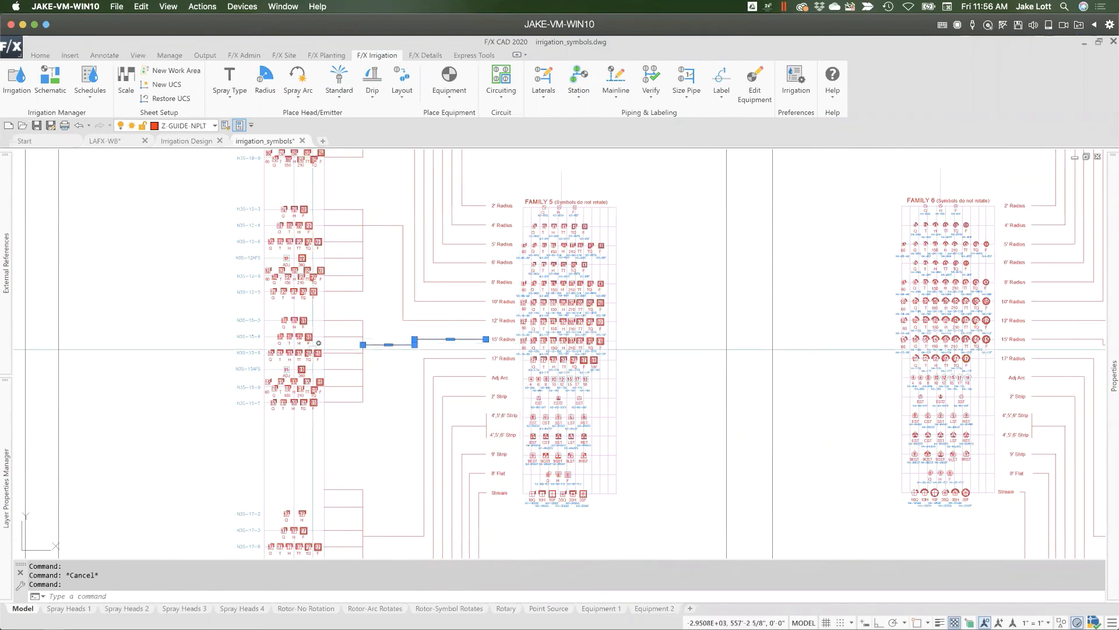
pyautogui.scroll(4, 309, 342)
pyautogui.moveTo(460, 362); pyautogui.dragTo(638, 391, button='middle')
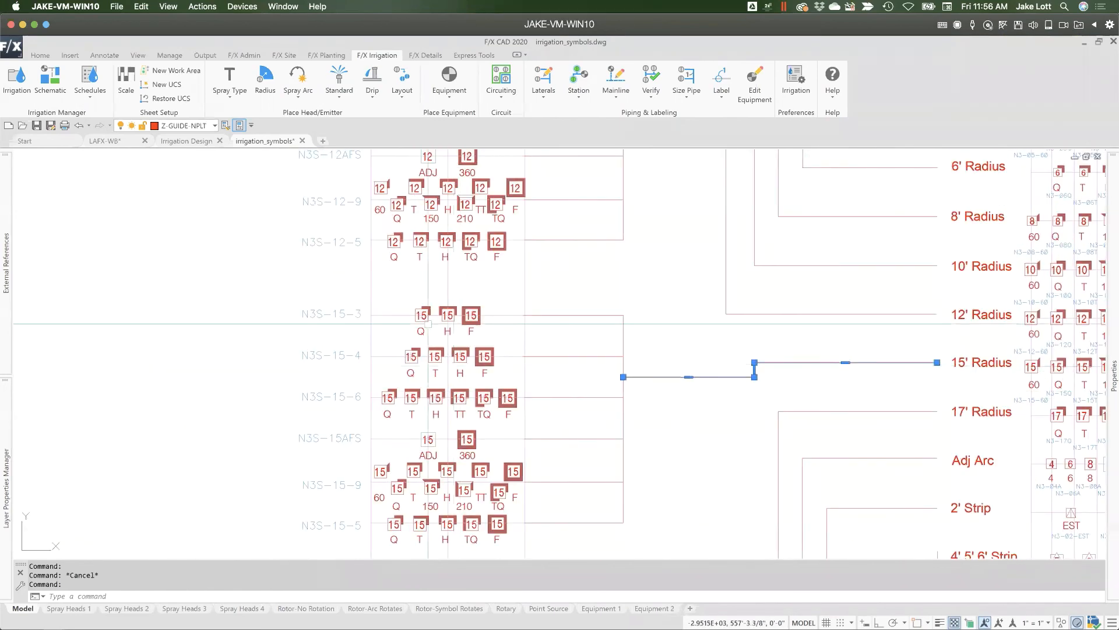
pyautogui.press('Escape')
# Step: Highlight the N3S-15-3 and N3S-15-4 schedule symbol groups and the N3S-15-3 name in turn, clearing each selection
pyautogui.click(395, 297)
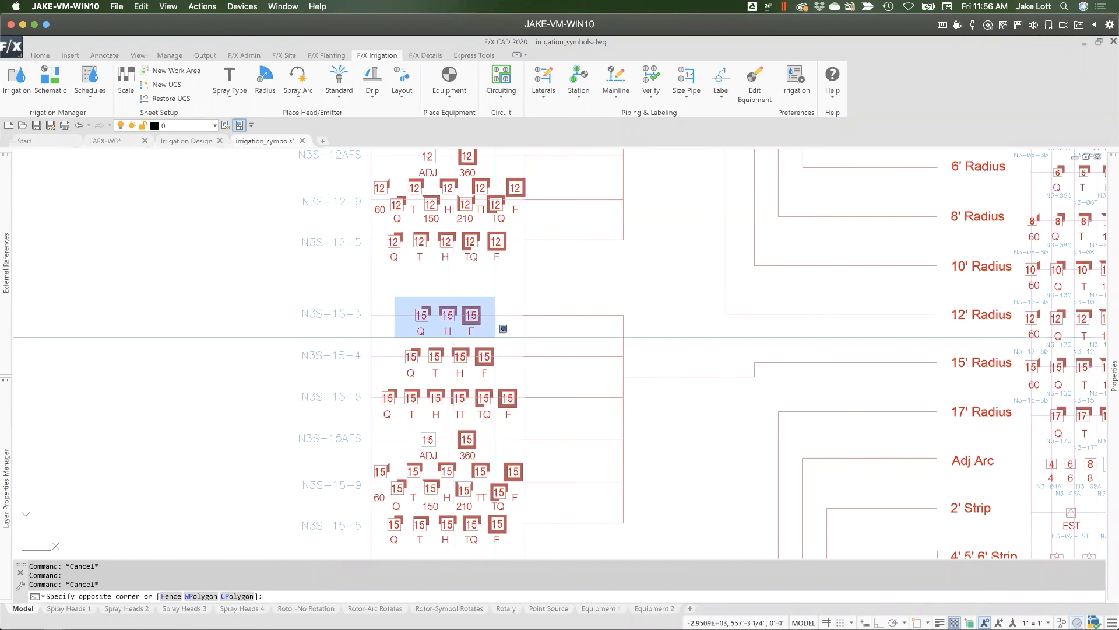
pyautogui.click(495, 337)
pyautogui.press('Escape')
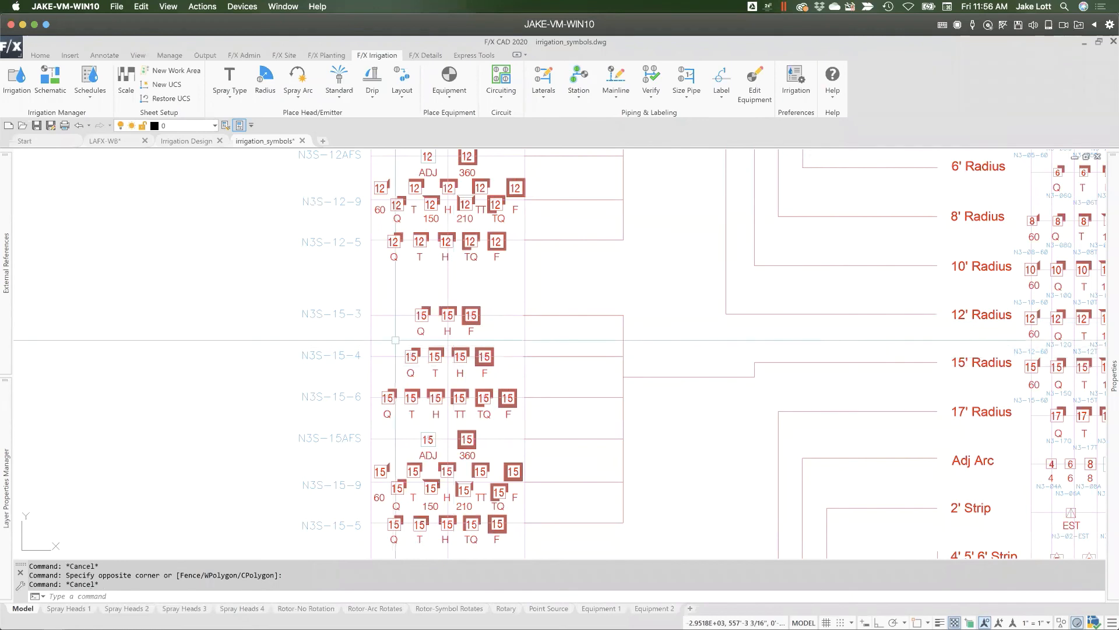
pyautogui.click(395, 340)
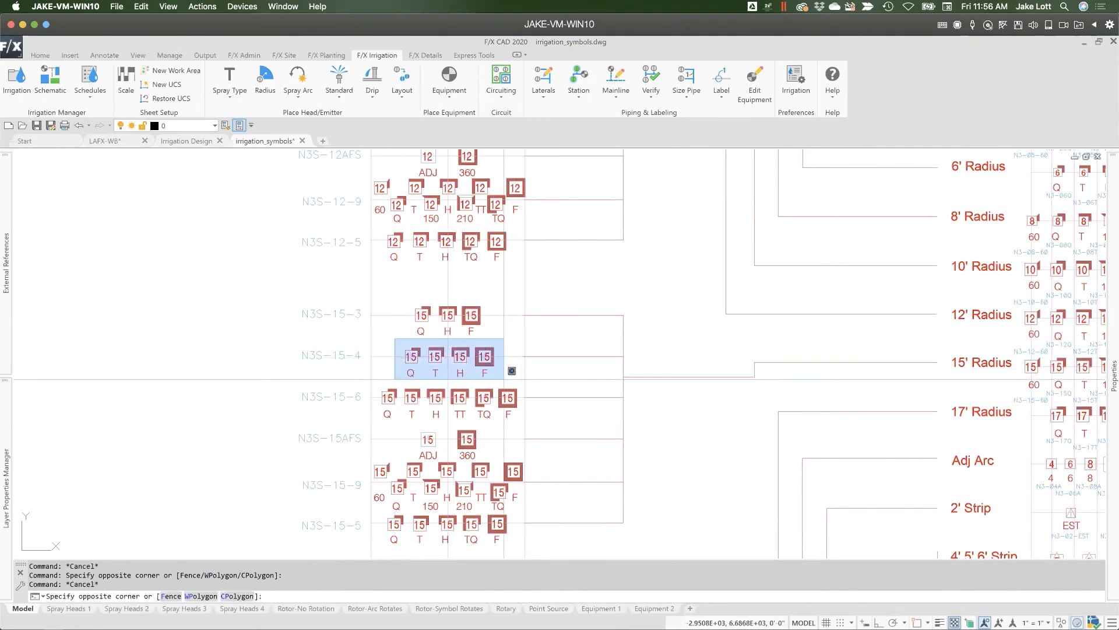
pyautogui.click(504, 379)
pyautogui.press('Escape')
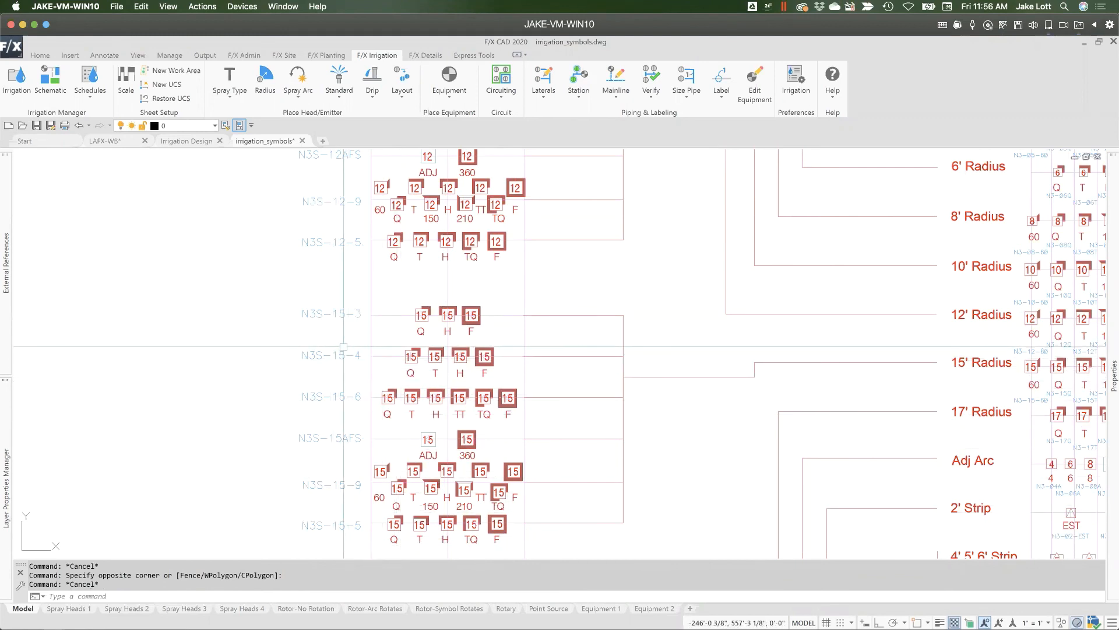
pyautogui.click(326, 316)
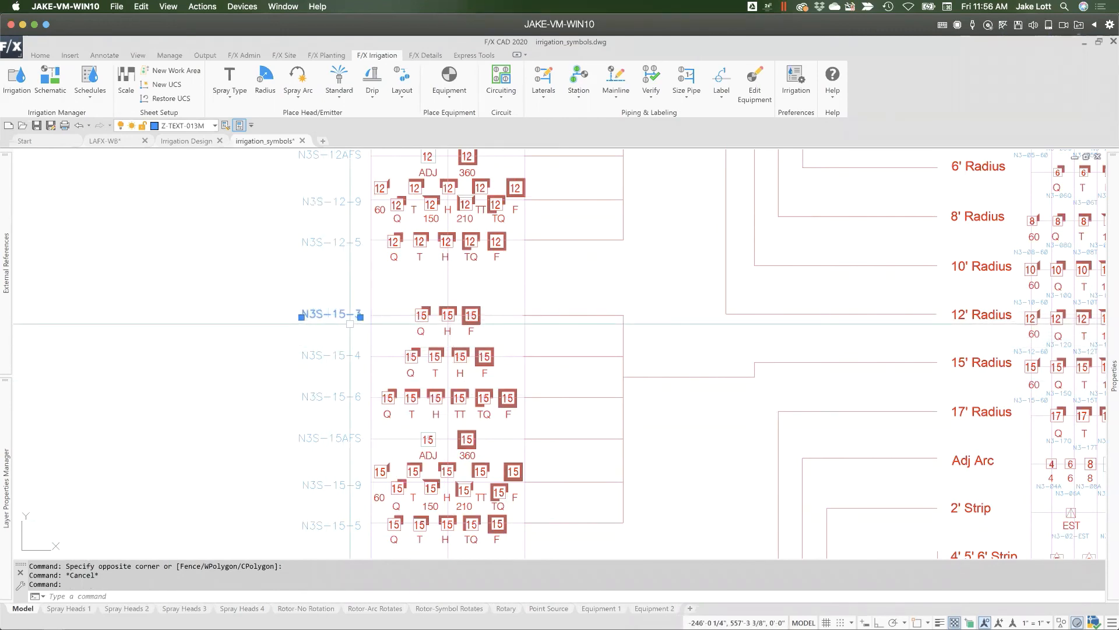
pyautogui.press('Escape')
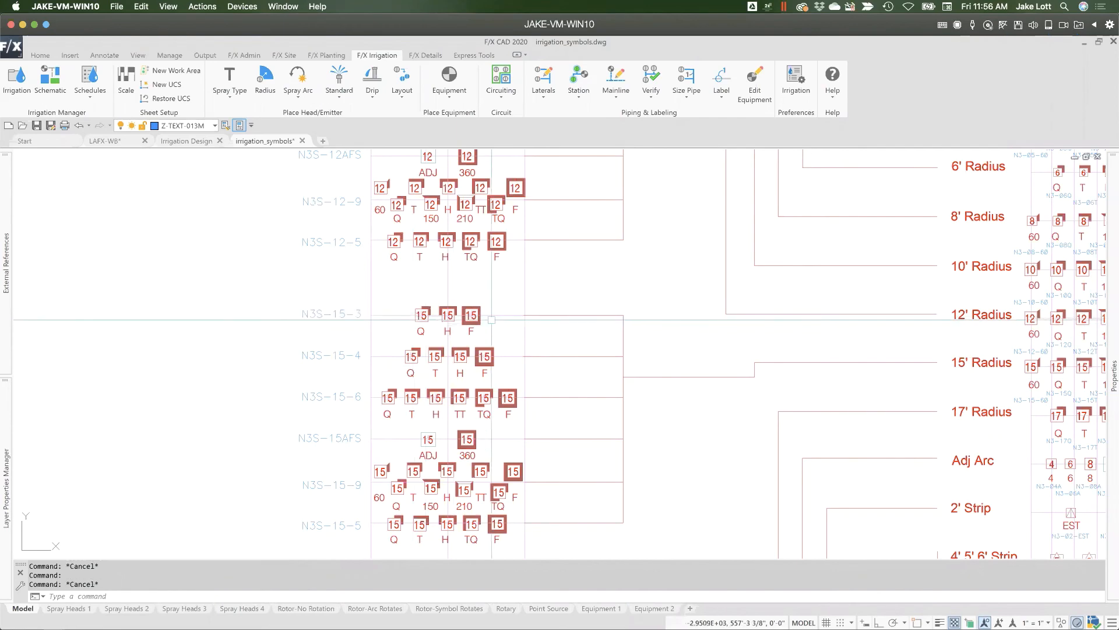
# Step: Compare the N3S-15 schedule symbols with the Family 5 15' Radius row, and view all the spray head families together
pyautogui.scroll(-2, 703, 331)
pyautogui.moveTo(908, 330); pyautogui.dragTo(753, 321, button='middle')
pyautogui.scroll(-2, 754, 320)
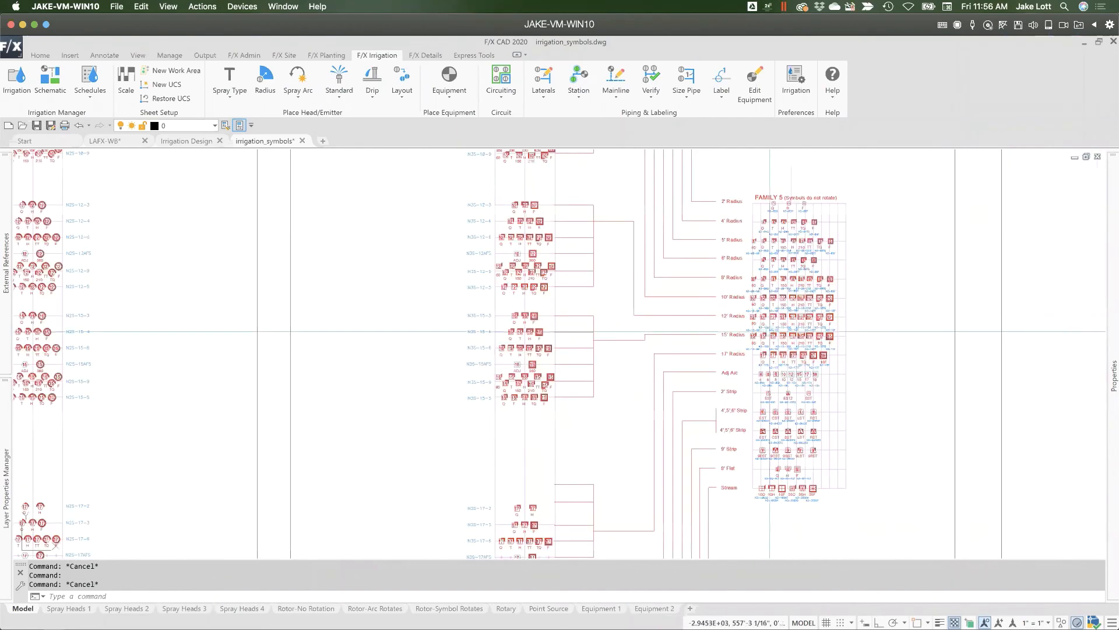
pyautogui.scroll(2, 771, 333)
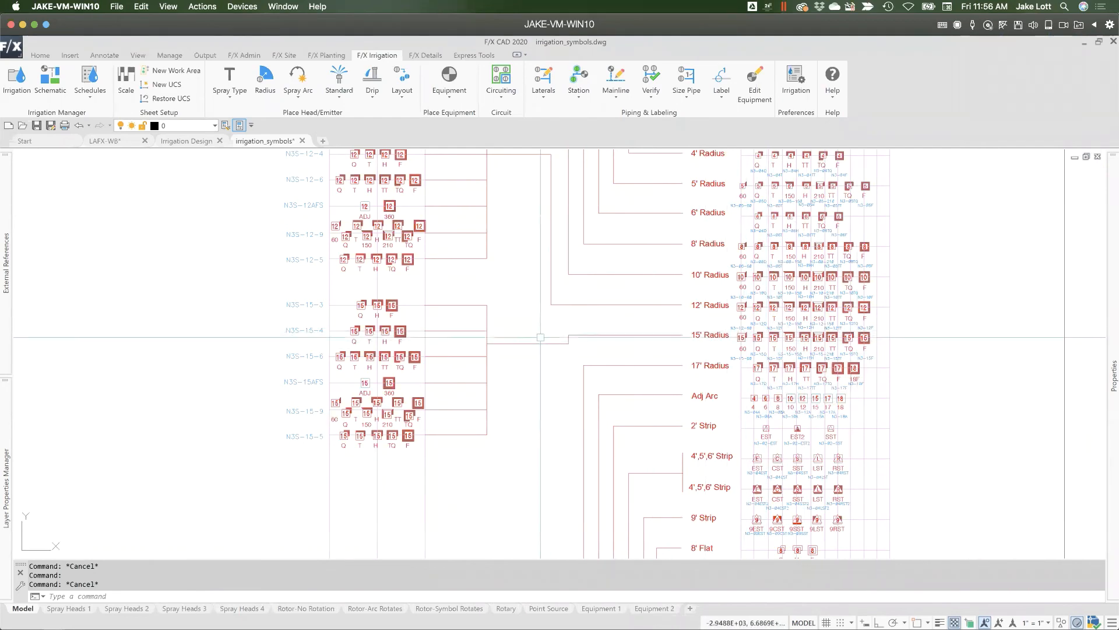
pyautogui.scroll(-2, 371, 300)
pyautogui.scroll(2, 331, 303)
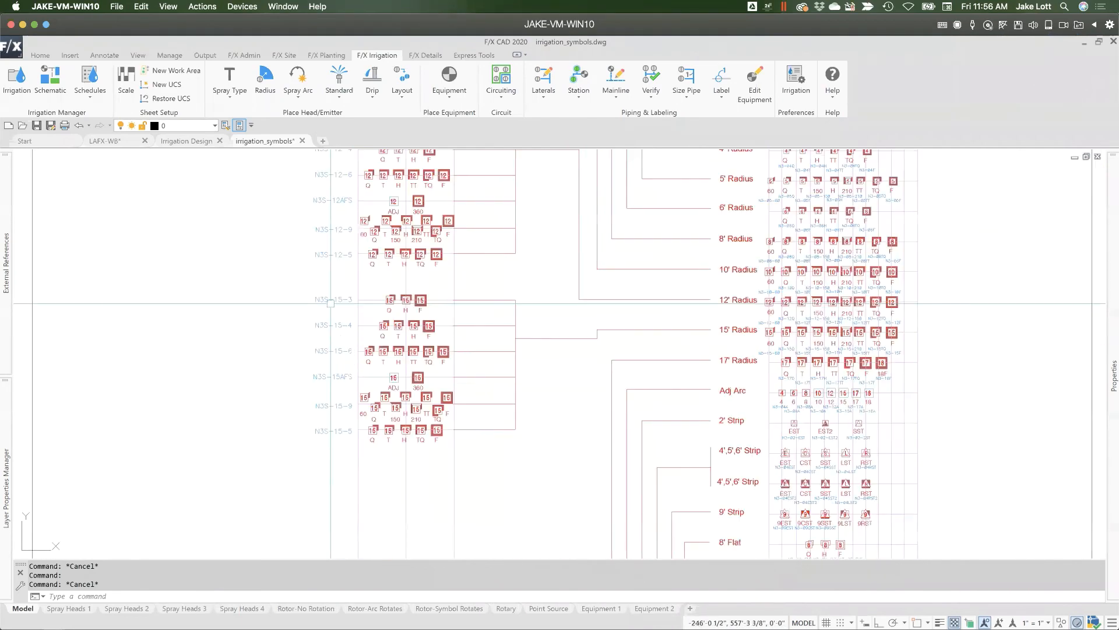
pyautogui.scroll(-2, 330, 419)
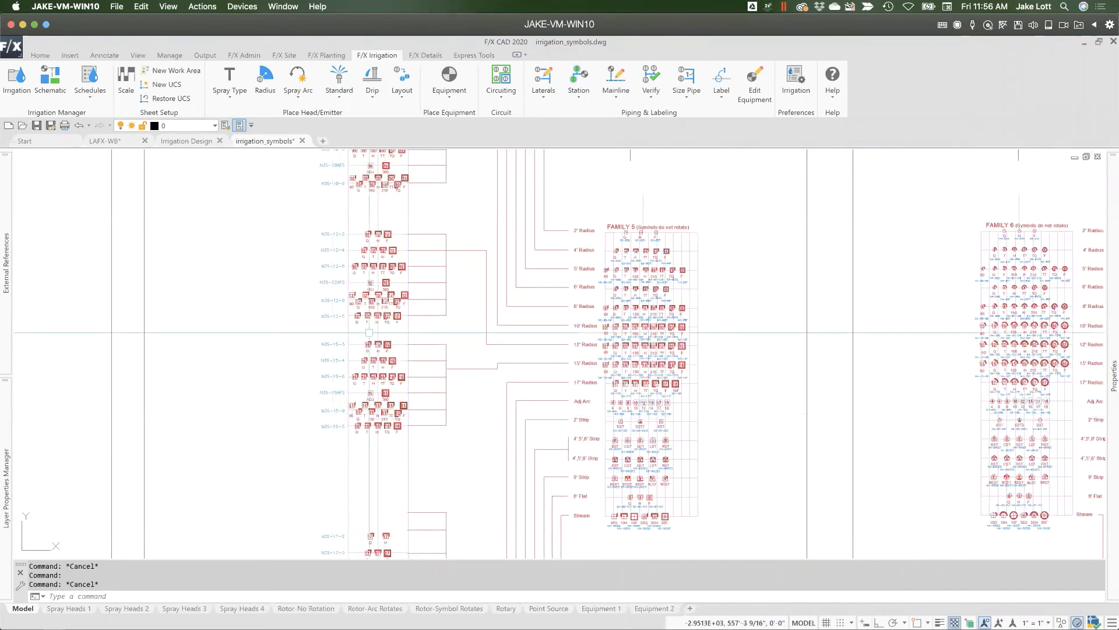
pyautogui.scroll(-4, 408, 362)
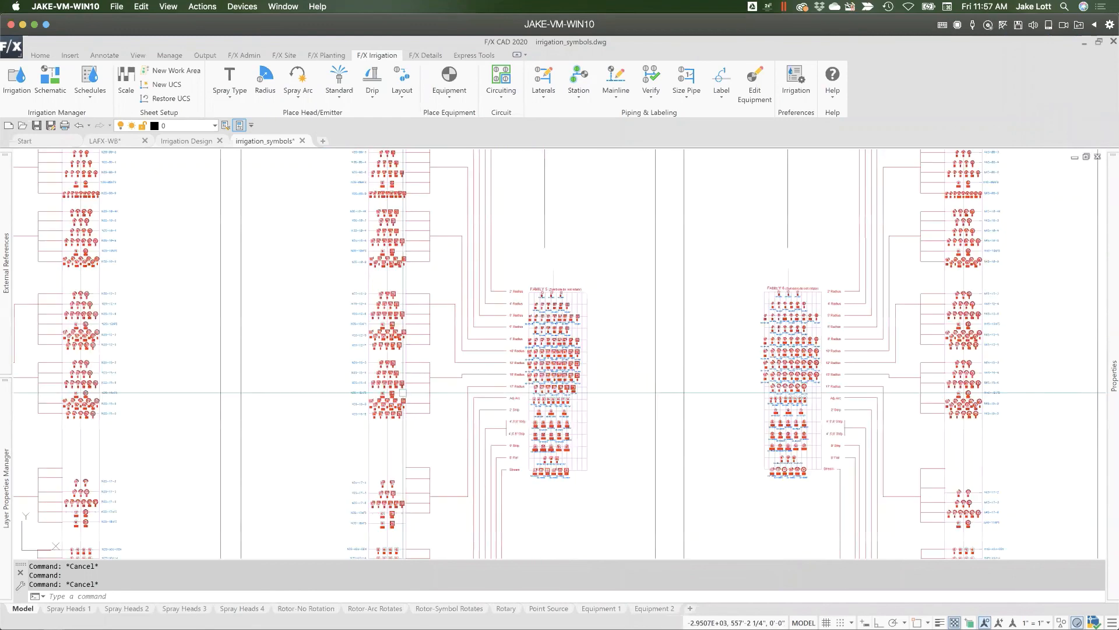
pyautogui.scroll(-2, 492, 377)
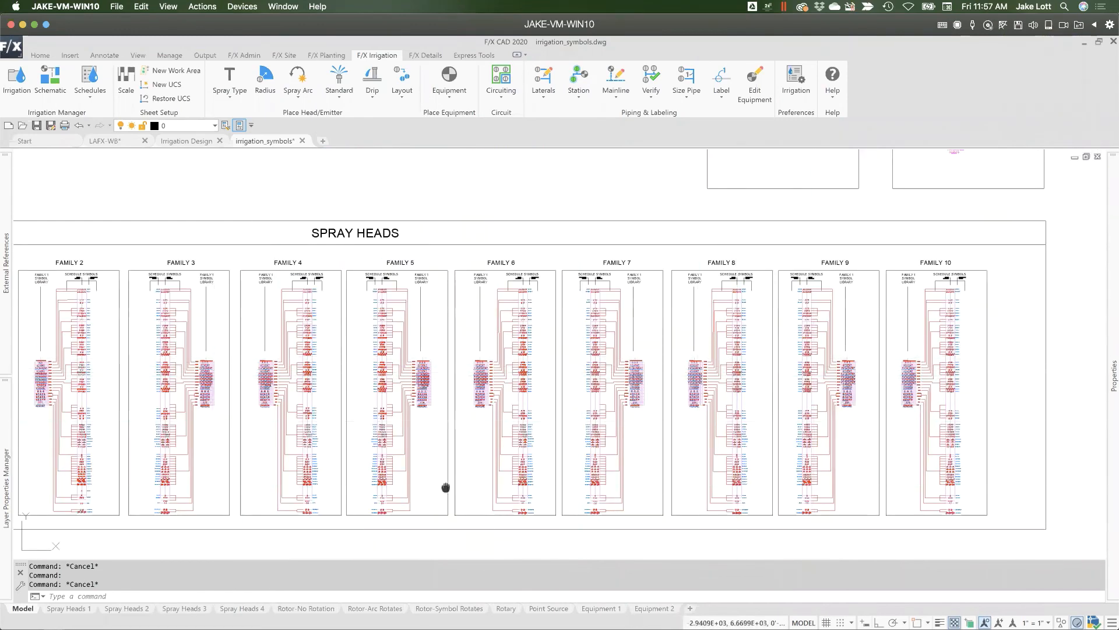
# Step: Inspect the Family 2 point source emitter symbols and highlight the E02-07-0300_SS schedule name, clearing the selection
pyautogui.scroll(-4, 472, 431)
pyautogui.scroll(6, 459, 443)
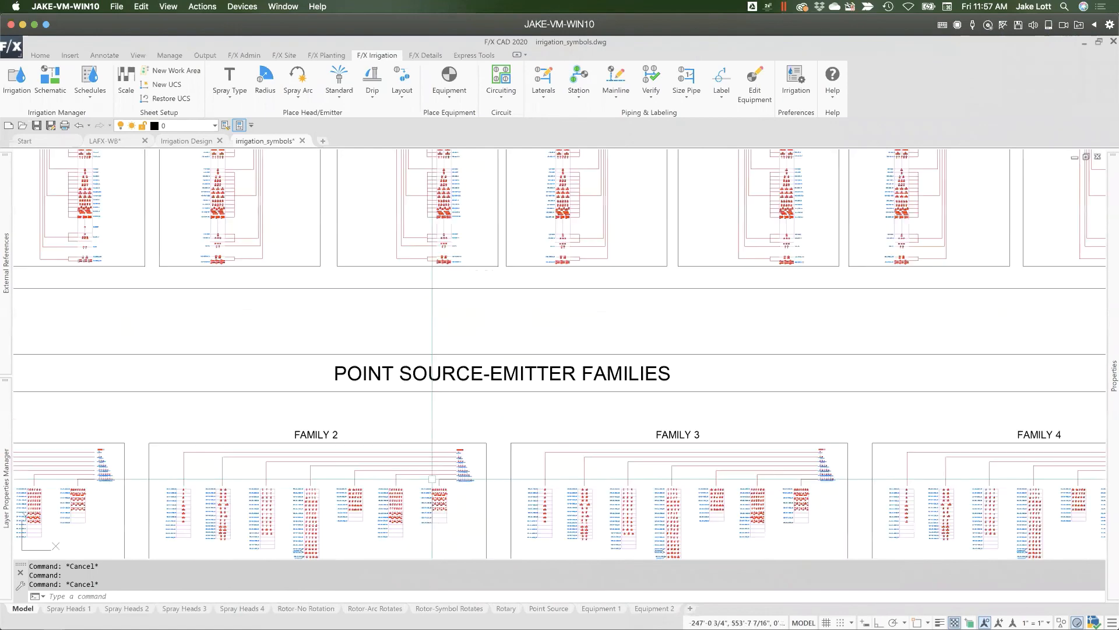
pyautogui.scroll(2, 504, 442)
pyautogui.scroll(4, 505, 442)
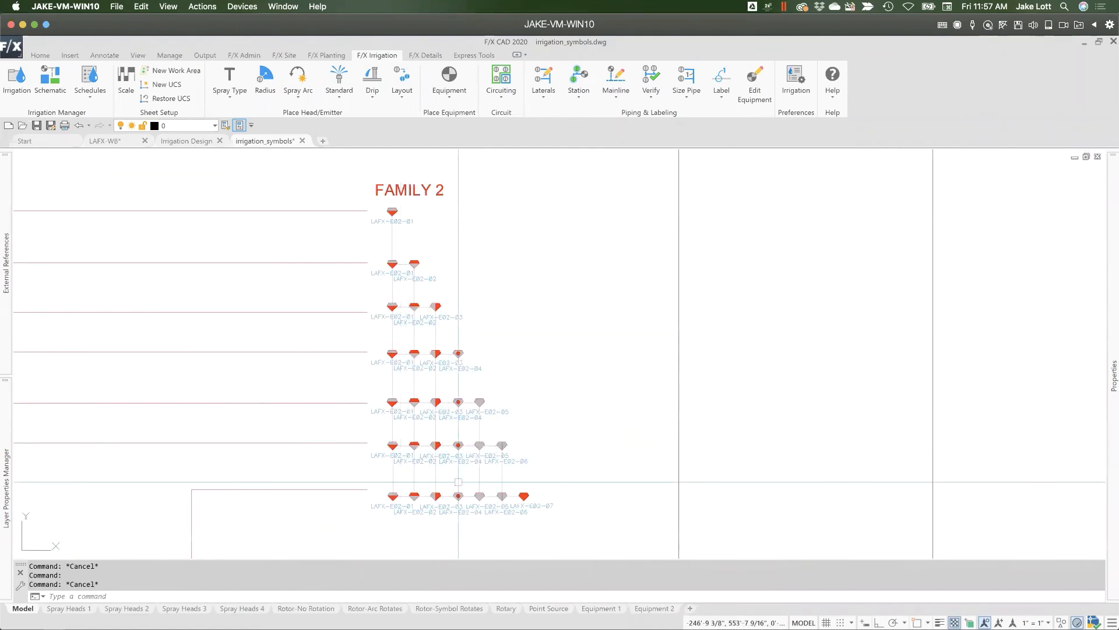
pyautogui.scroll(-5, 375, 456)
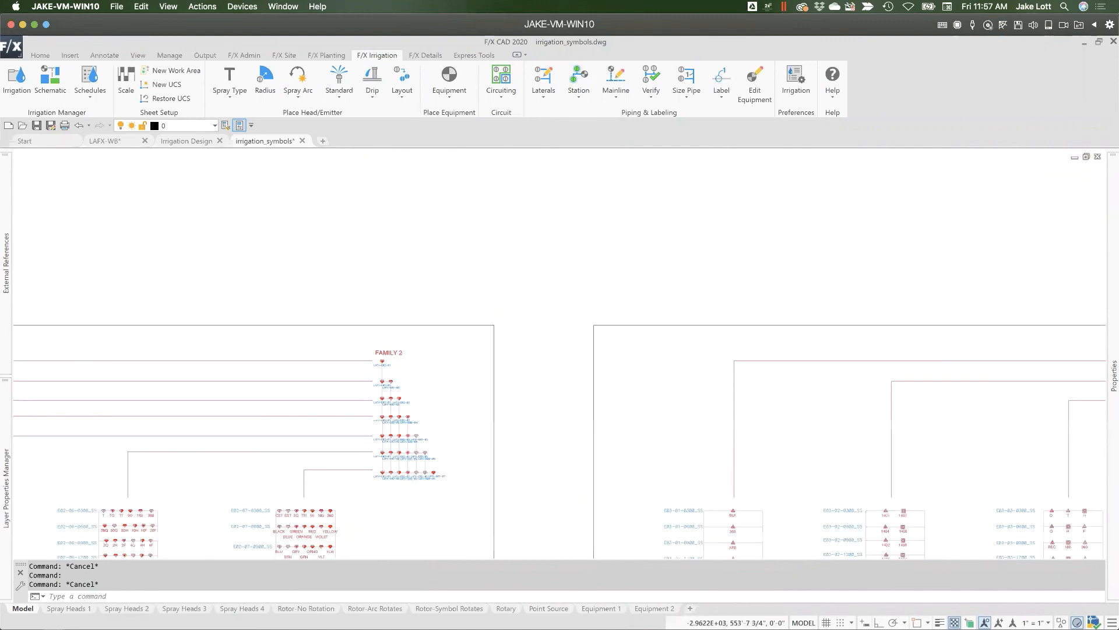
pyautogui.scroll(3, 285, 456)
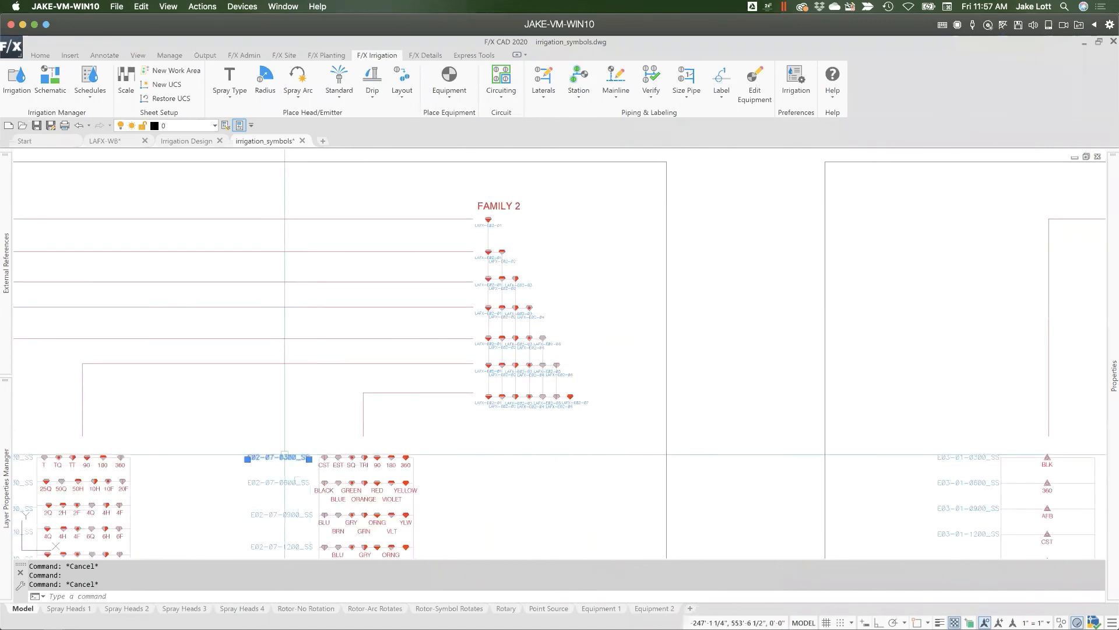
pyautogui.scroll(2, 288, 461)
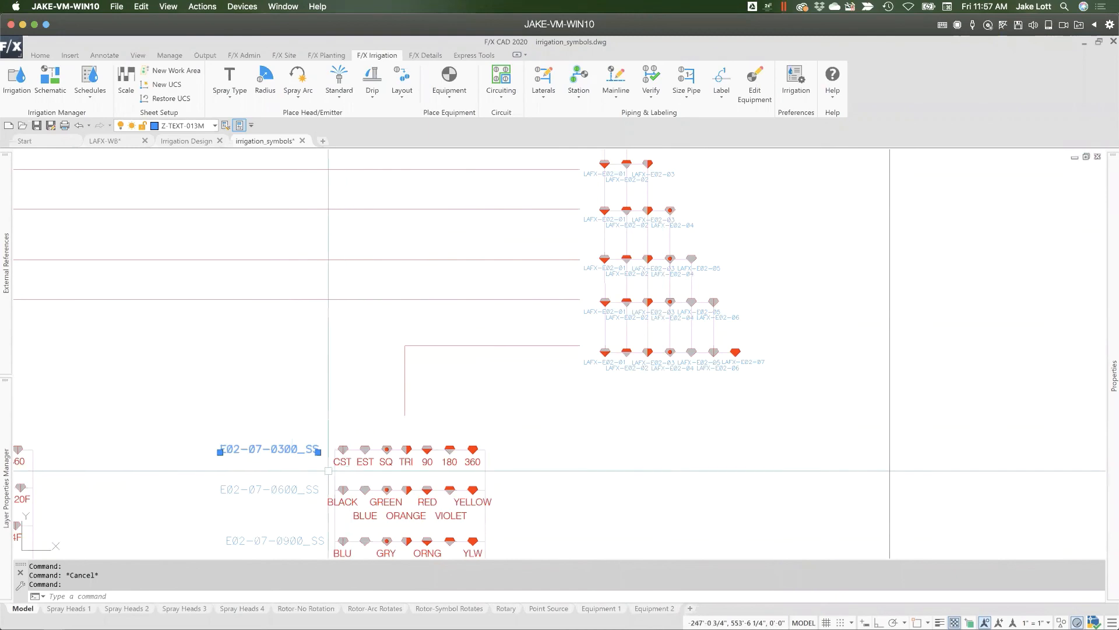
pyautogui.scroll(-6, 370, 496)
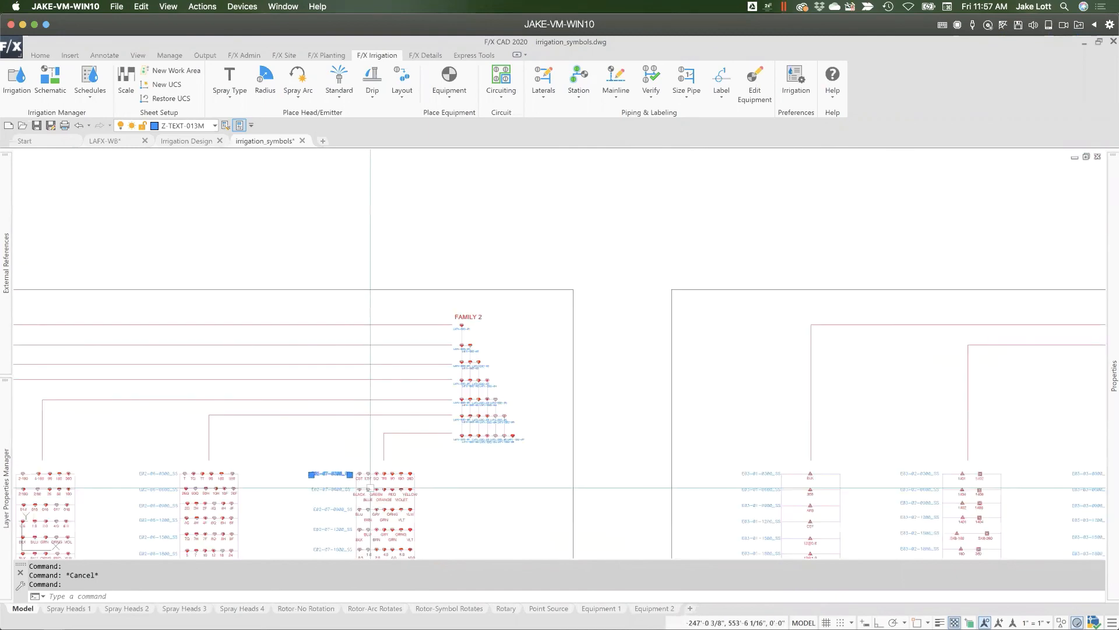
pyautogui.press('Escape')
# Step: Locate the Valves and Auxiliary Equipment section of the drawing
pyautogui.moveTo(375, 504); pyautogui.dragTo(423, 303, button='middle')
pyautogui.scroll(-2, 418, 355)
pyautogui.scroll(8, 419, 363)
pyautogui.scroll(6, 429, 402)
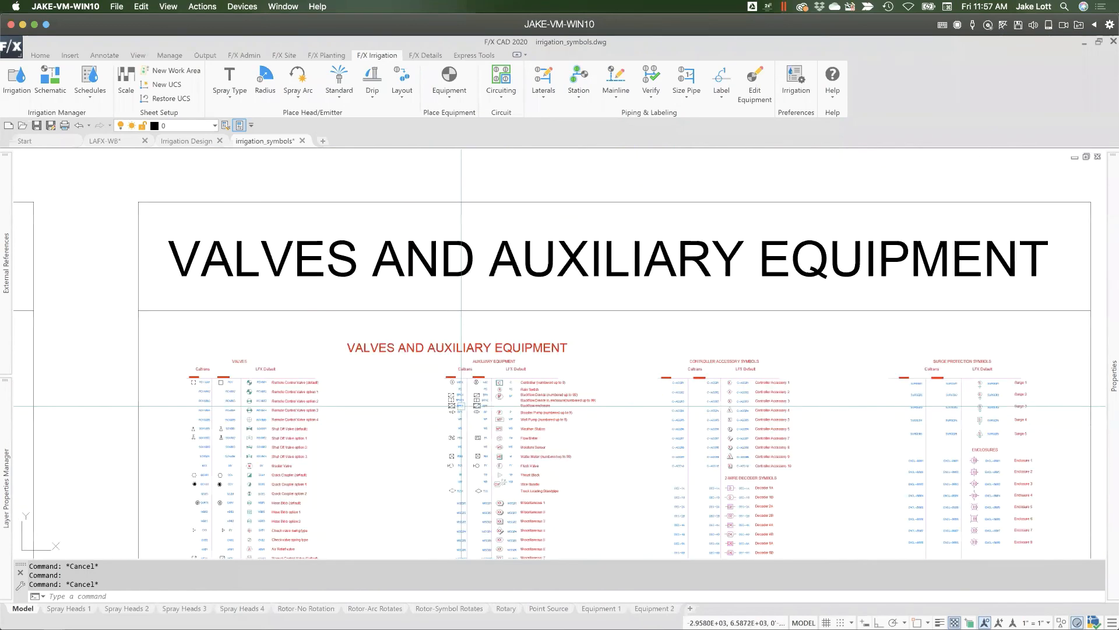
pyautogui.moveTo(390, 419); pyautogui.dragTo(474, 434, button='middle')
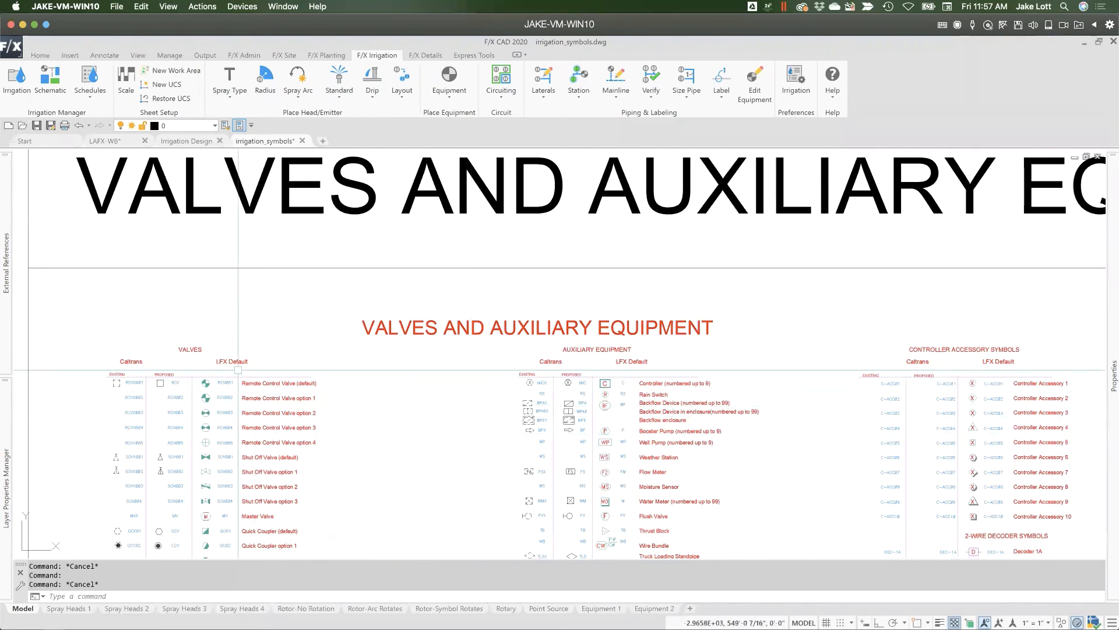
# Step: Examine the LFX Default Remote Control Valve (default) row and highlight its RCV001 block name, clearing the selection
pyautogui.scroll(4, 203, 376)
pyautogui.scroll(2, 202, 376)
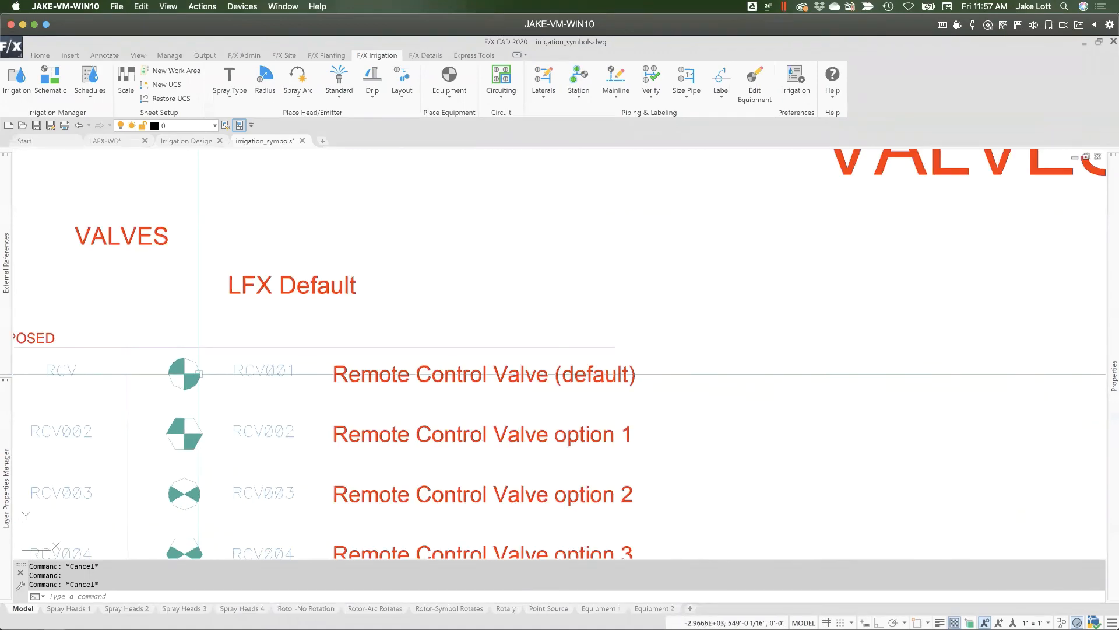
pyautogui.scroll(2, 185, 375)
pyautogui.moveTo(234, 380); pyautogui.dragTo(508, 393, button='middle')
pyautogui.scroll(-4, 467, 392)
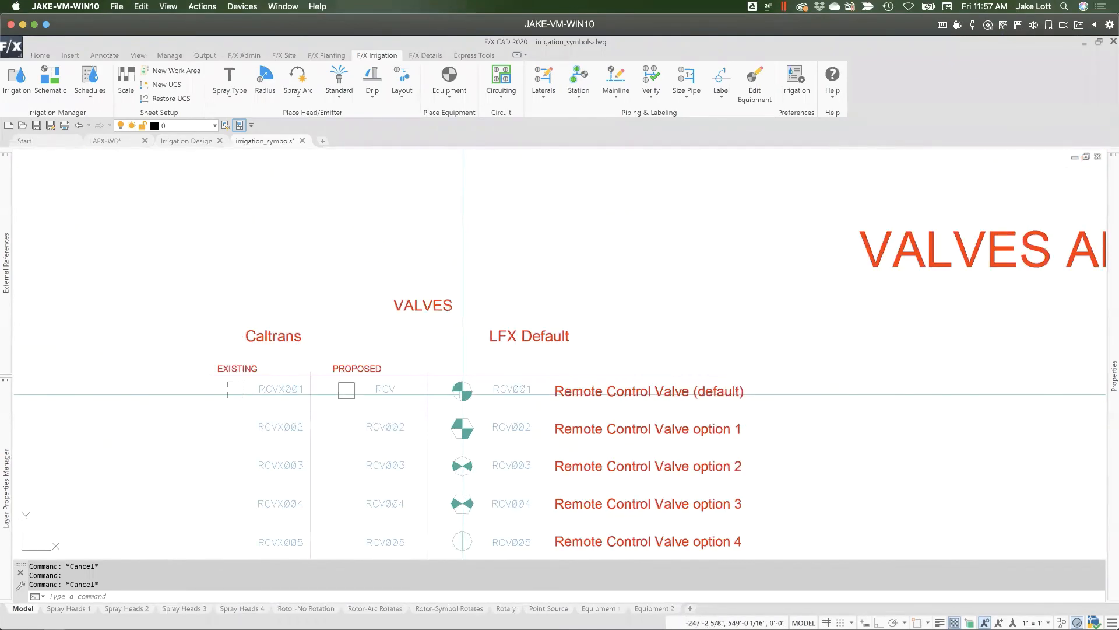
pyautogui.scroll(4, 483, 390)
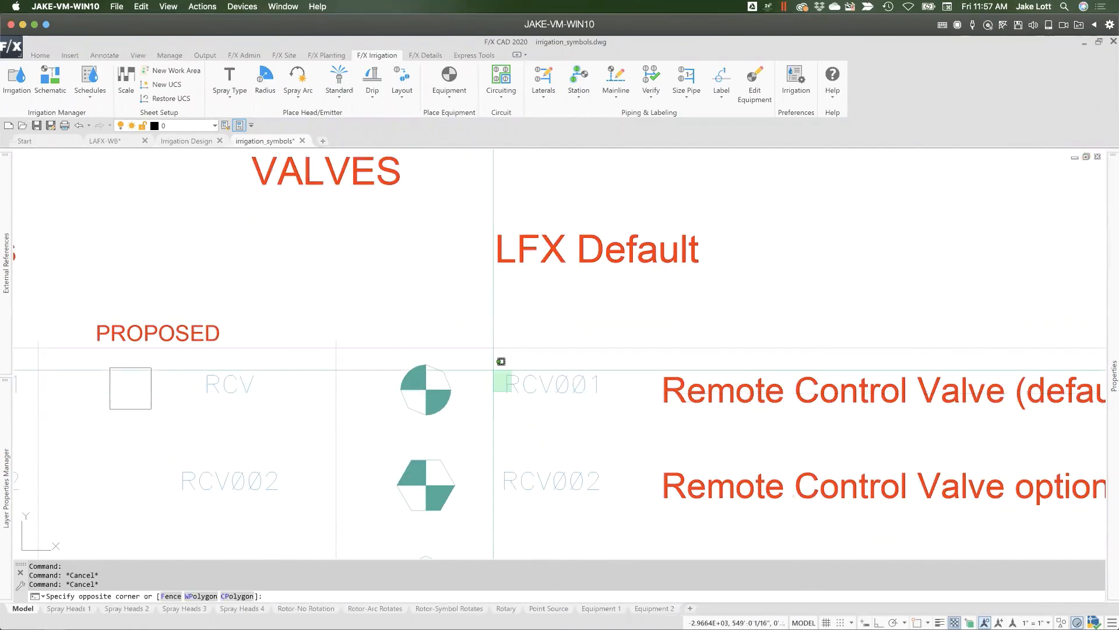
pyautogui.click(494, 369)
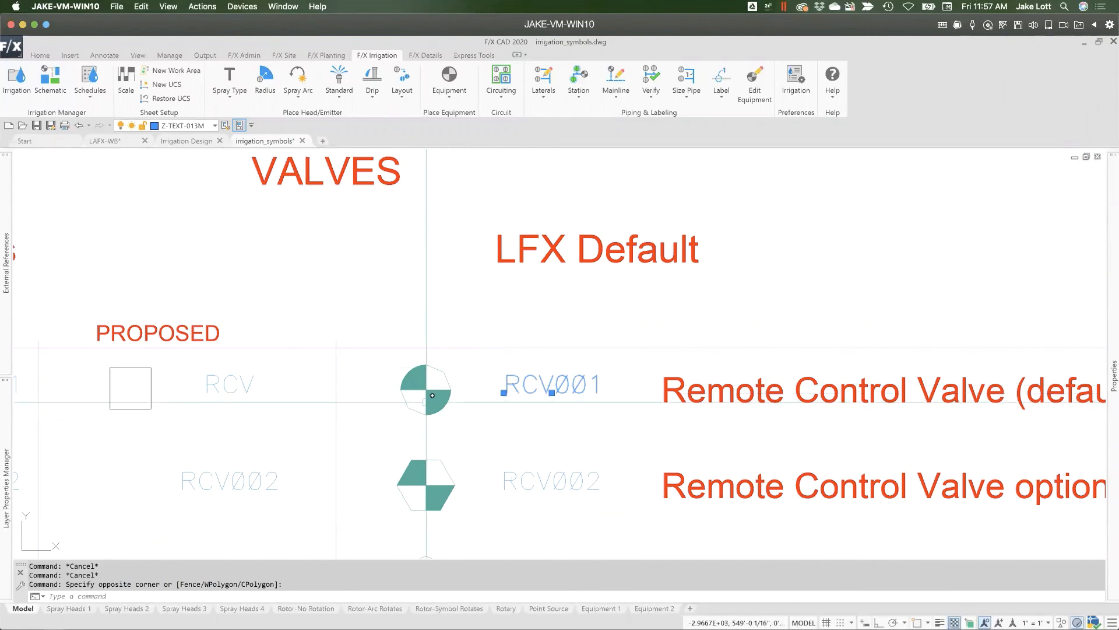
pyautogui.press('Escape')
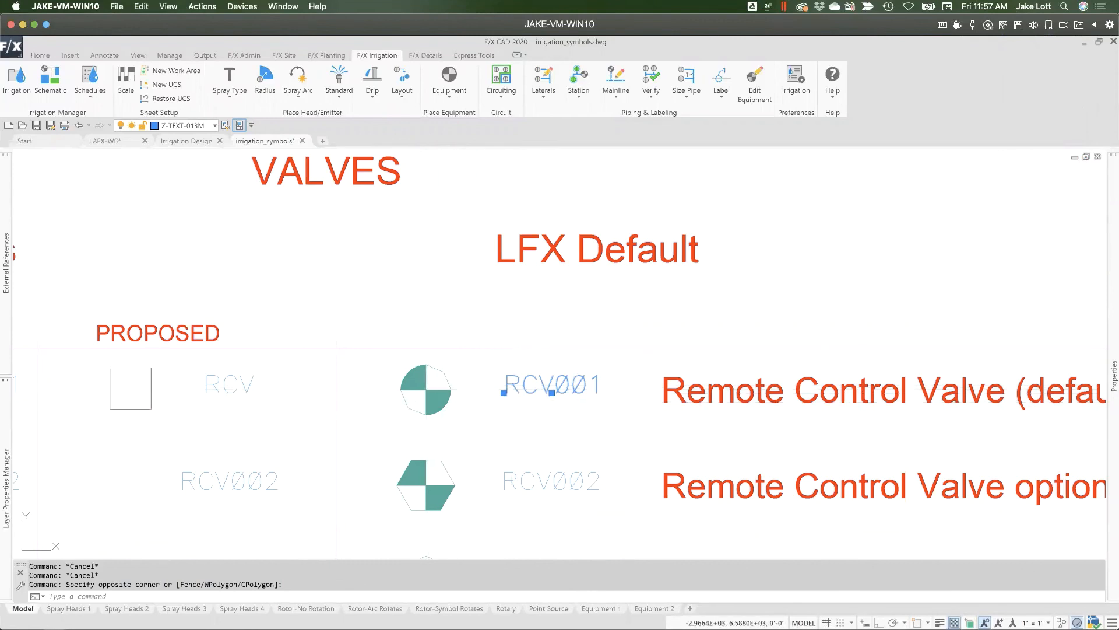
# Step: Point out the LFX Default symbols for Remote Control Valve option 1 and the default valve, cancelling each selection
pyautogui.scroll(-5, 503, 478)
pyautogui.moveTo(502, 478); pyautogui.dragTo(460, 276, button='middle')
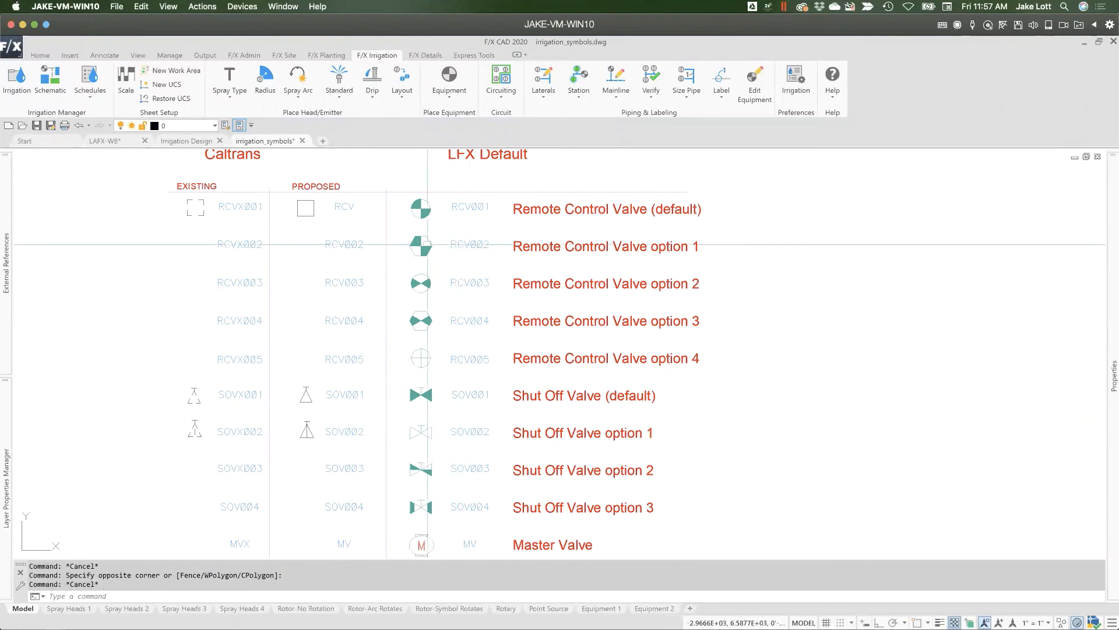
pyautogui.click(402, 228)
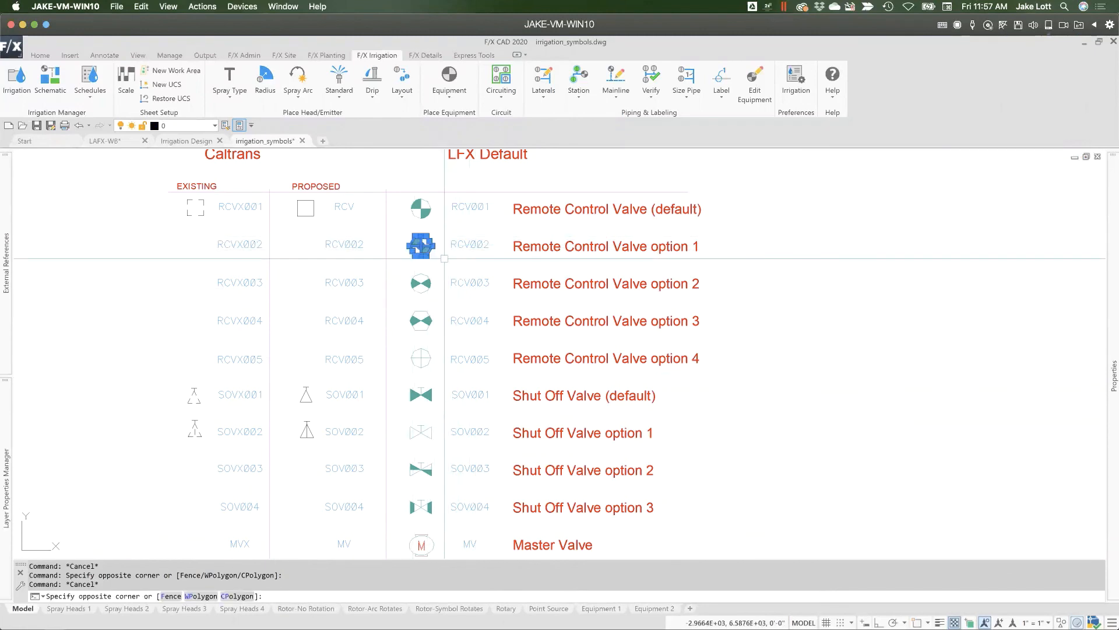
pyautogui.press('Escape')
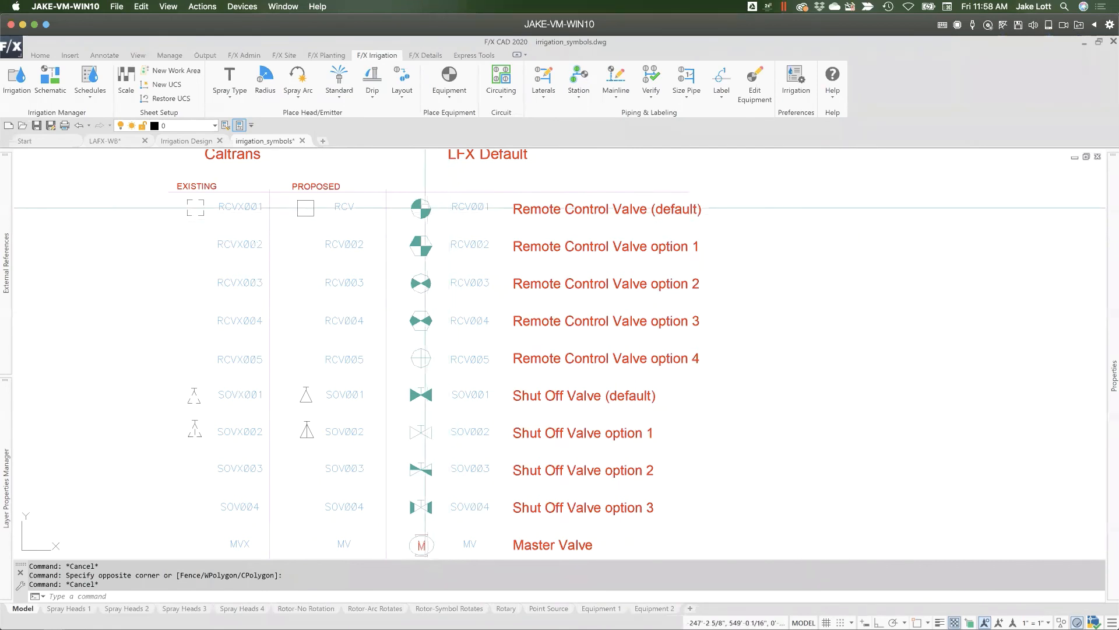
pyautogui.click(408, 192)
pyautogui.press('Escape')
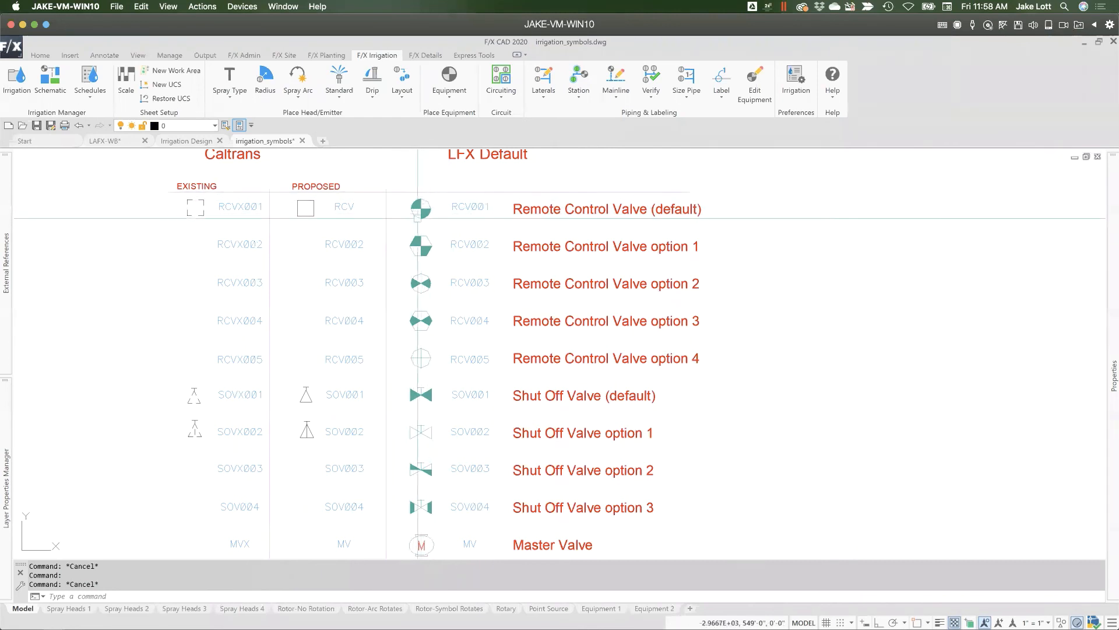
pyautogui.moveTo(416, 216)
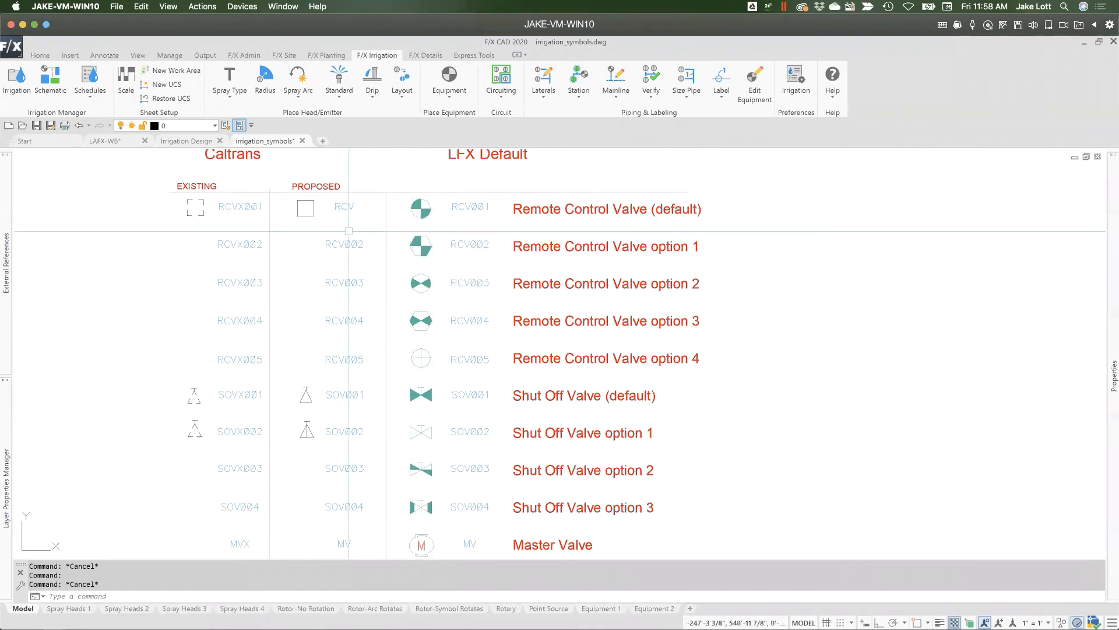
# Step: Frame the LFX Default remote control valve symbols, and the Caltrans existing and proposed valve symbols, cancelling each selection window
pyautogui.scroll(-5, 283, 267)
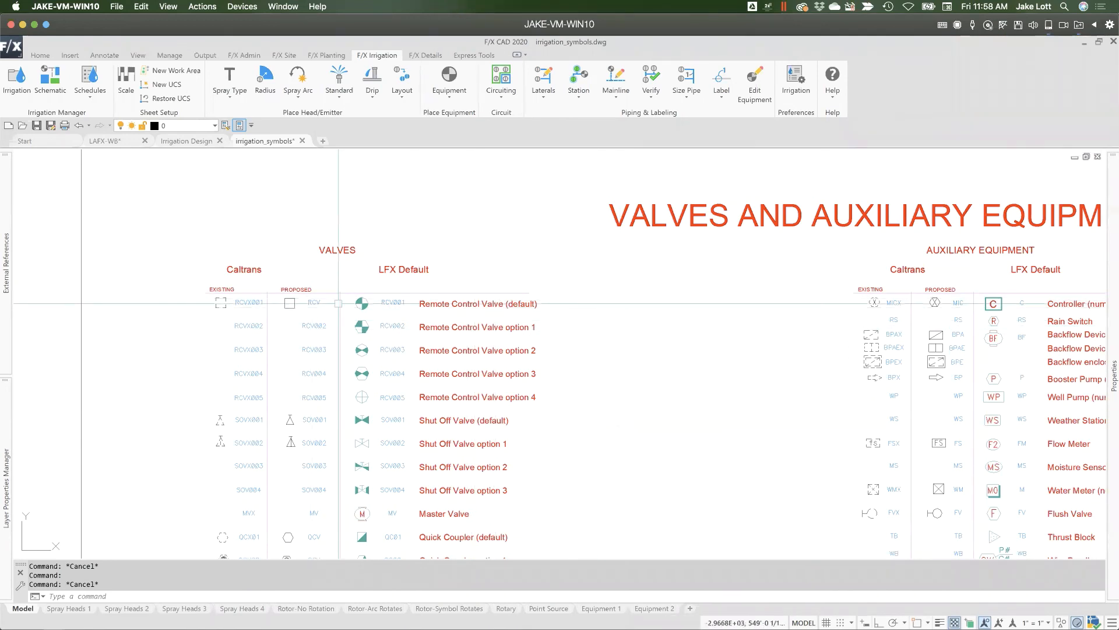
pyautogui.click(344, 282)
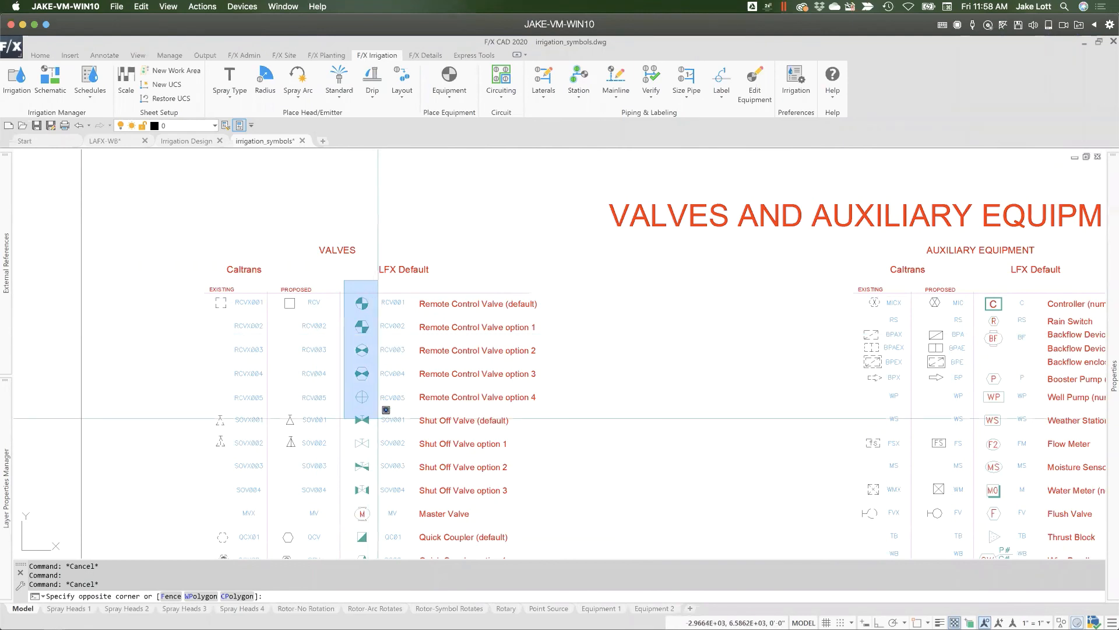
pyautogui.press('Escape')
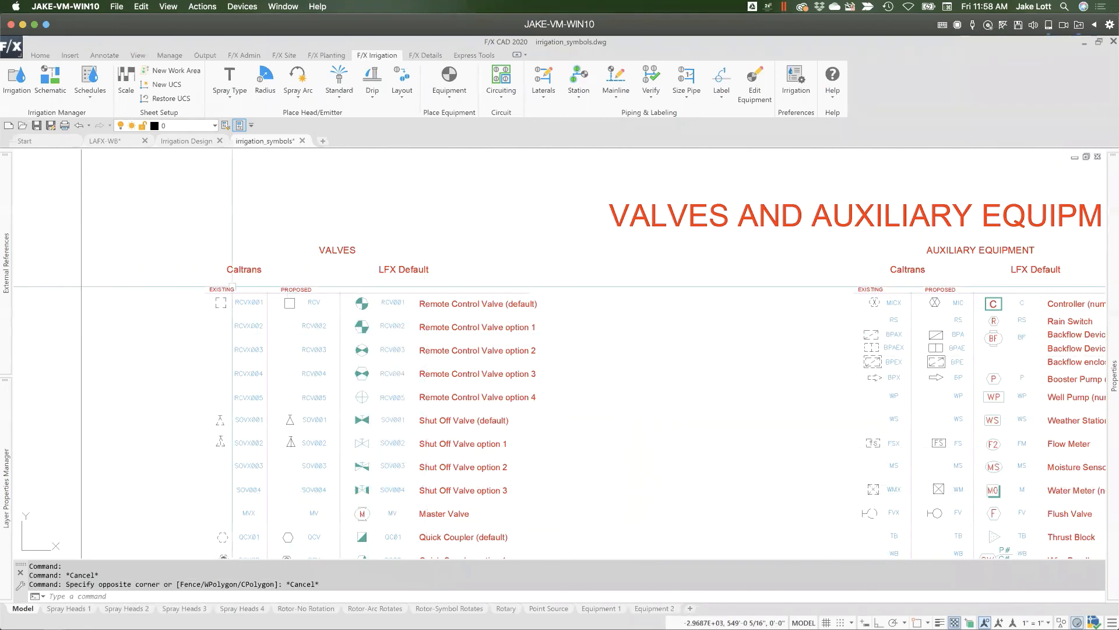
pyautogui.click(192, 286)
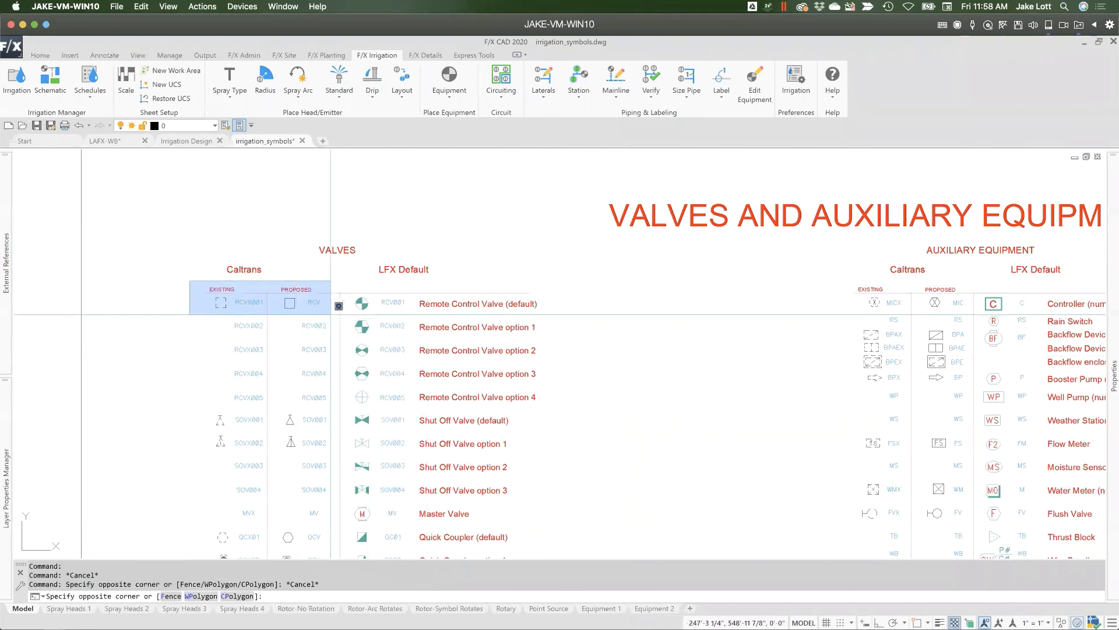
pyautogui.press('Escape')
pyautogui.press('Escape')
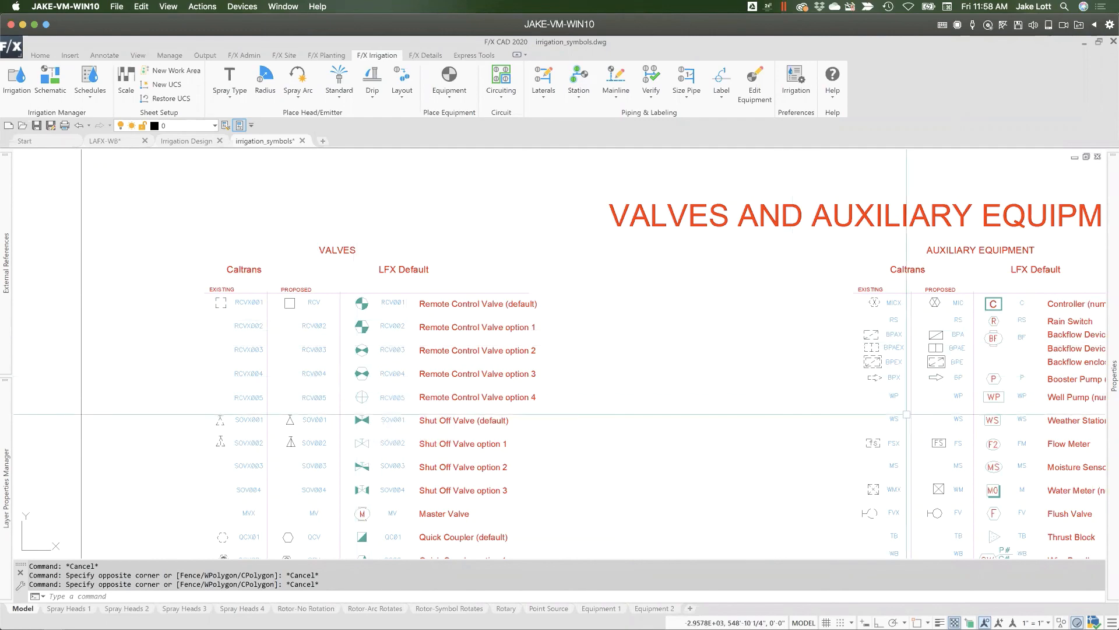
# Step: Examine the Caltrans and LFX Default auxiliary equipment symbols, including the controller and backflow devices, and view the whole section
pyautogui.moveTo(773, 342)
pyautogui.mouseDown(button='middle')
pyautogui.moveTo(573, 349)
pyautogui.moveTo(526, 373)
pyautogui.mouseUp(button='middle')
pyautogui.scroll(2, 617, 343)
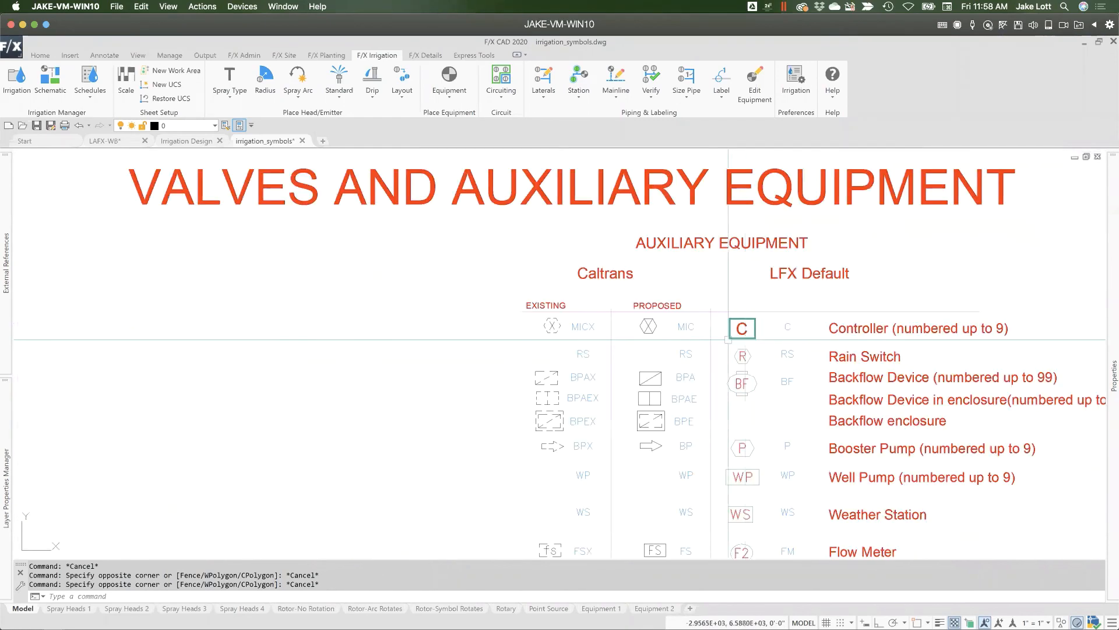
pyautogui.scroll(2, 622, 337)
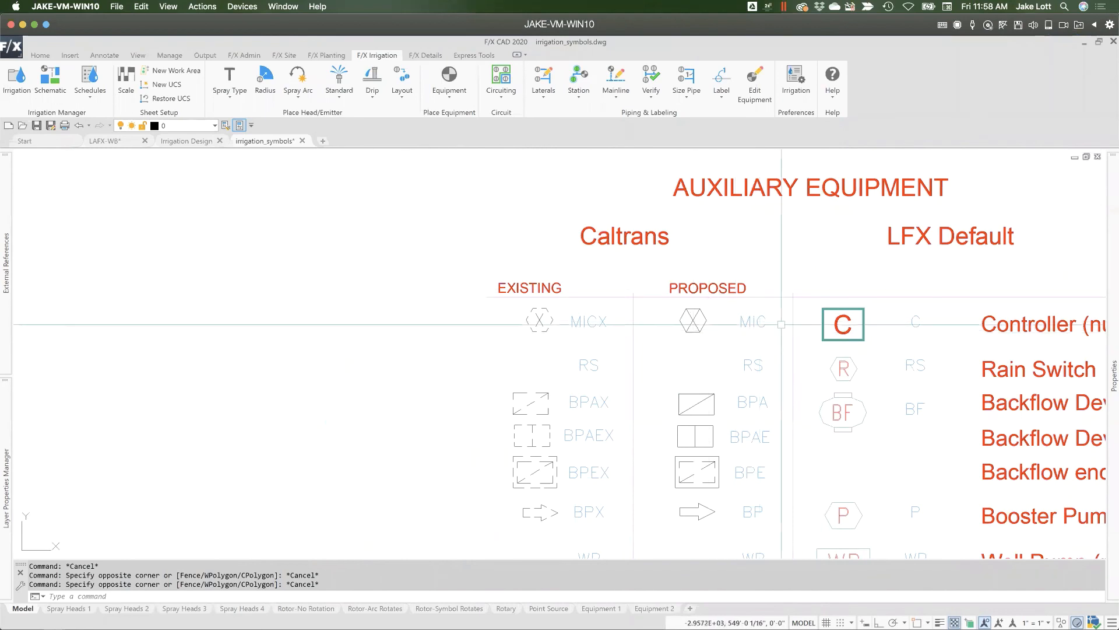
pyautogui.scroll(-3, 647, 331)
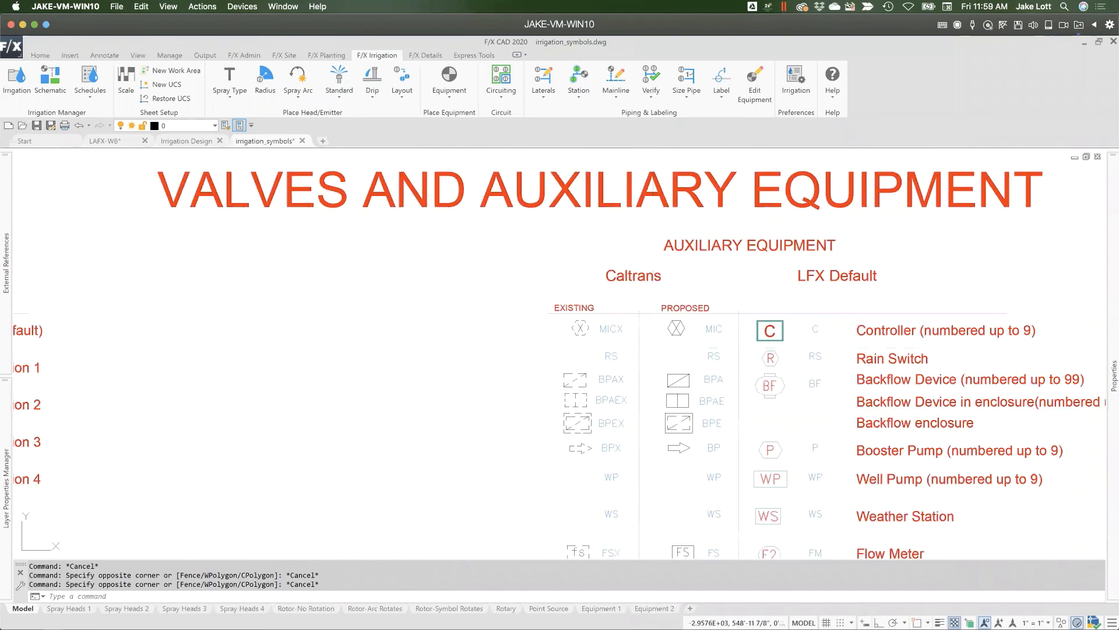
pyautogui.scroll(1, 587, 325)
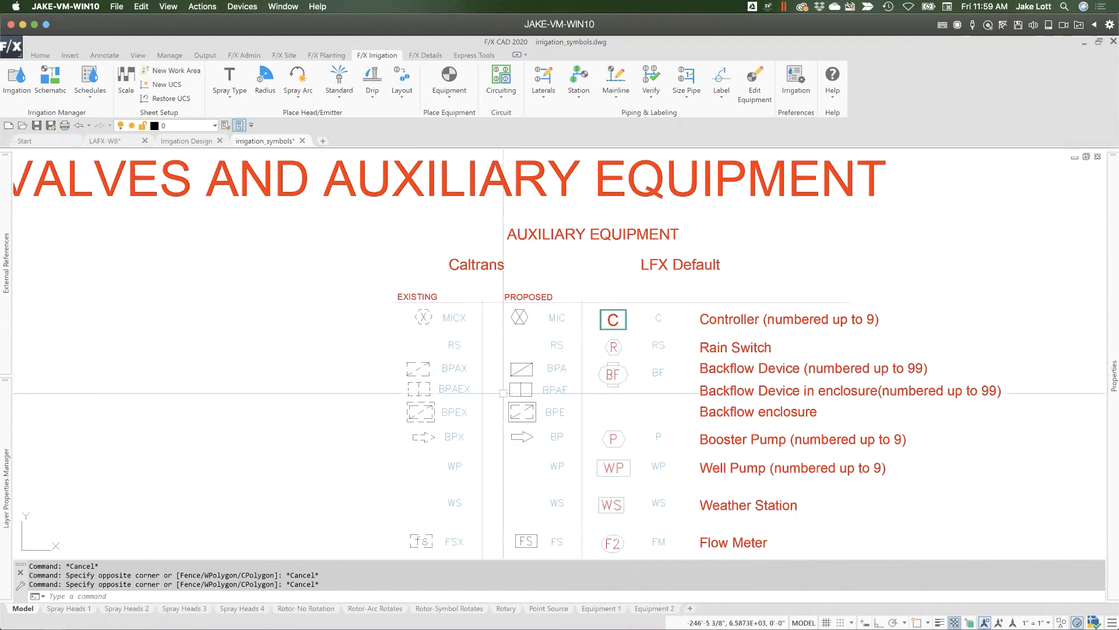
pyautogui.moveTo(401, 430); pyautogui.dragTo(482, 415, button='middle')
pyautogui.scroll(-2, 510, 394)
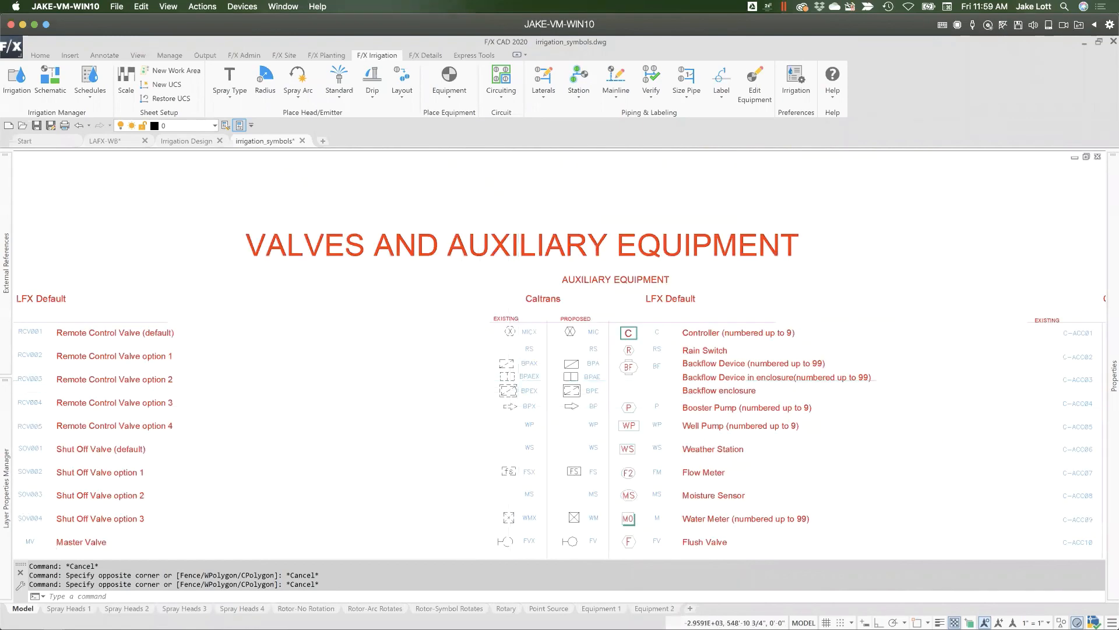
pyautogui.scroll(-5, 462, 409)
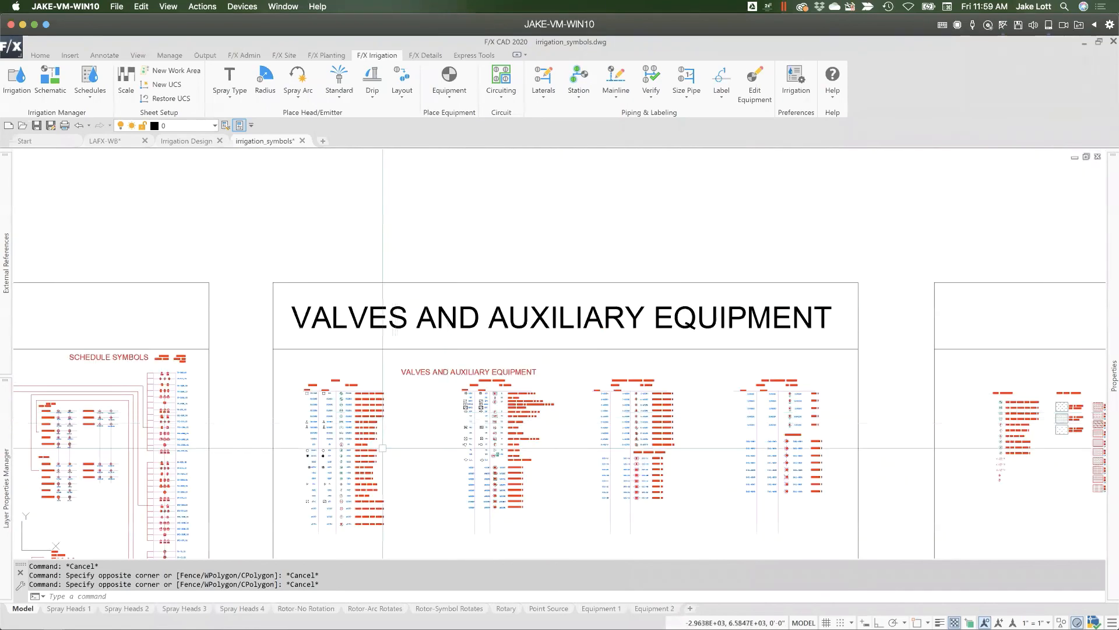
# Step: View the overall layout of the irrigation_symbols sections and switch to the Irrigation Design drawing
pyautogui.scroll(-4, 399, 462)
pyautogui.moveTo(407, 462); pyautogui.dragTo(478, 421, button='middle')
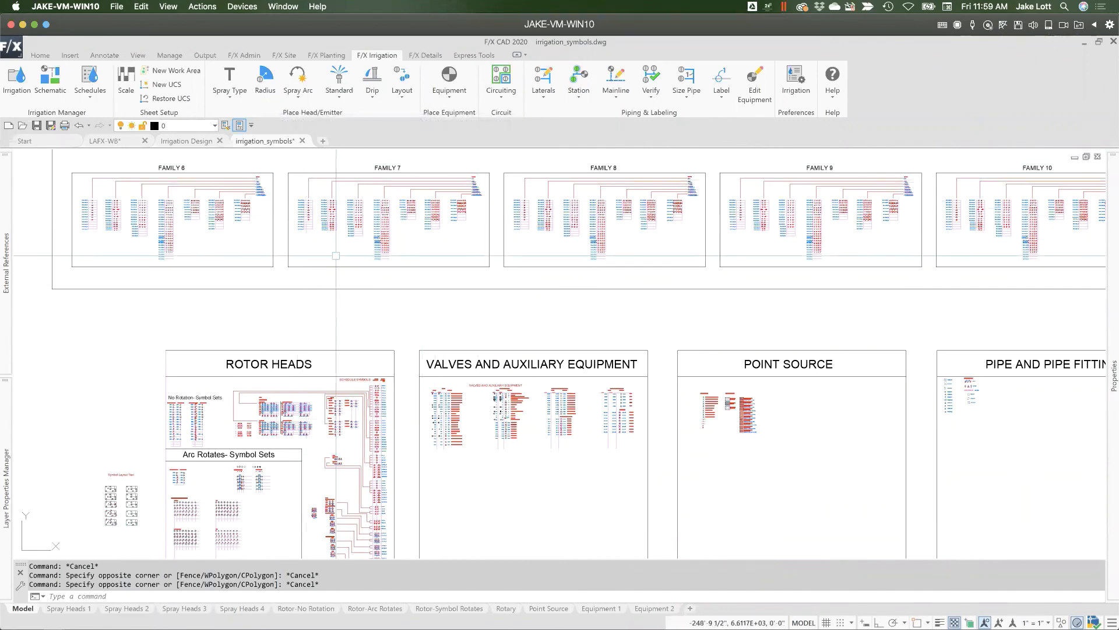
pyautogui.scroll(-2, 409, 286)
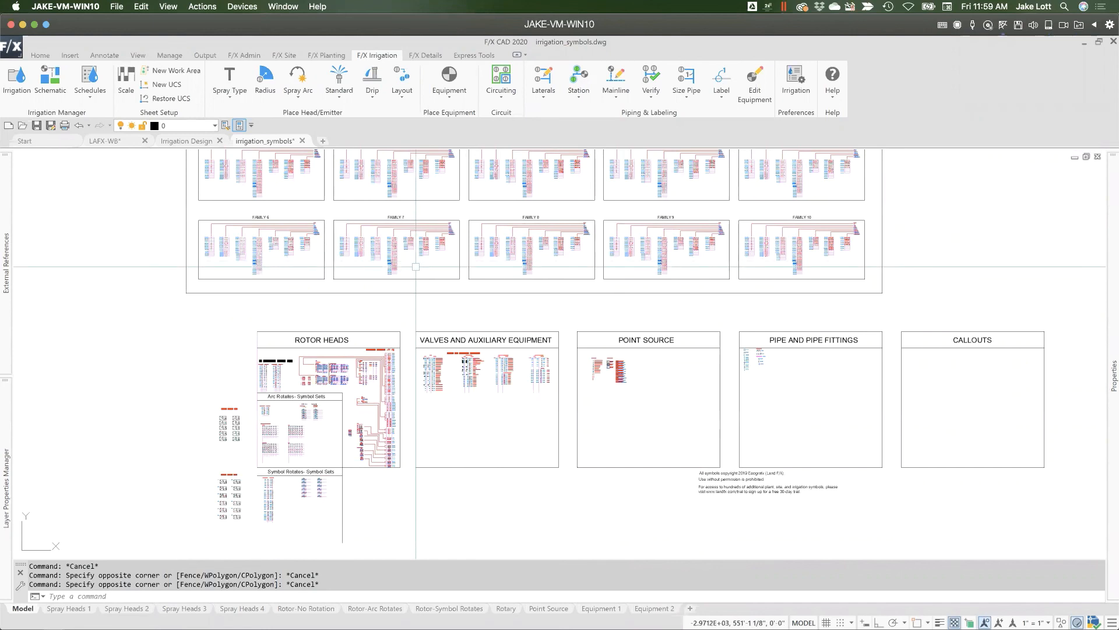
pyautogui.press('Escape')
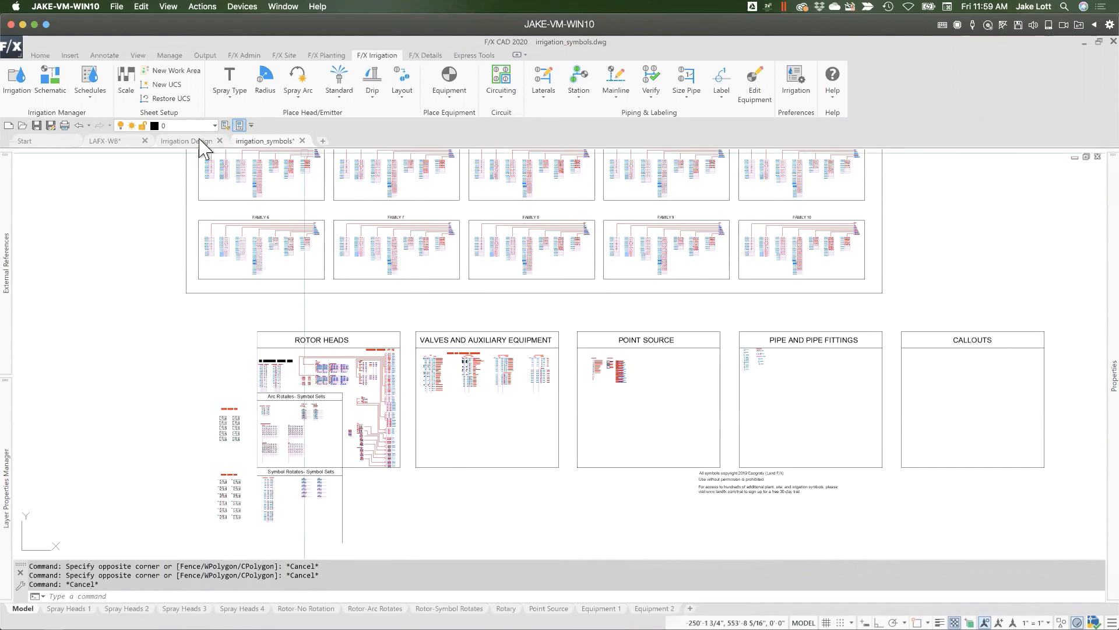
pyautogui.click(187, 142)
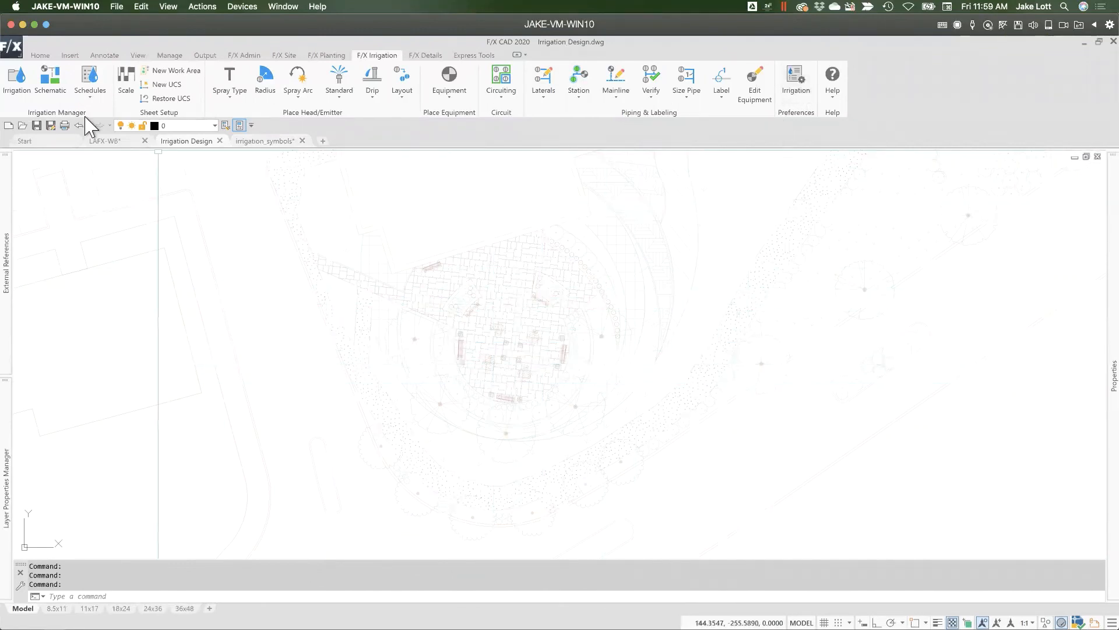
# Step: Create a Land F/X project numbered cust-irr and named customize irrigation, using the Imperial-Customized preference set
pyautogui.click(17, 82)
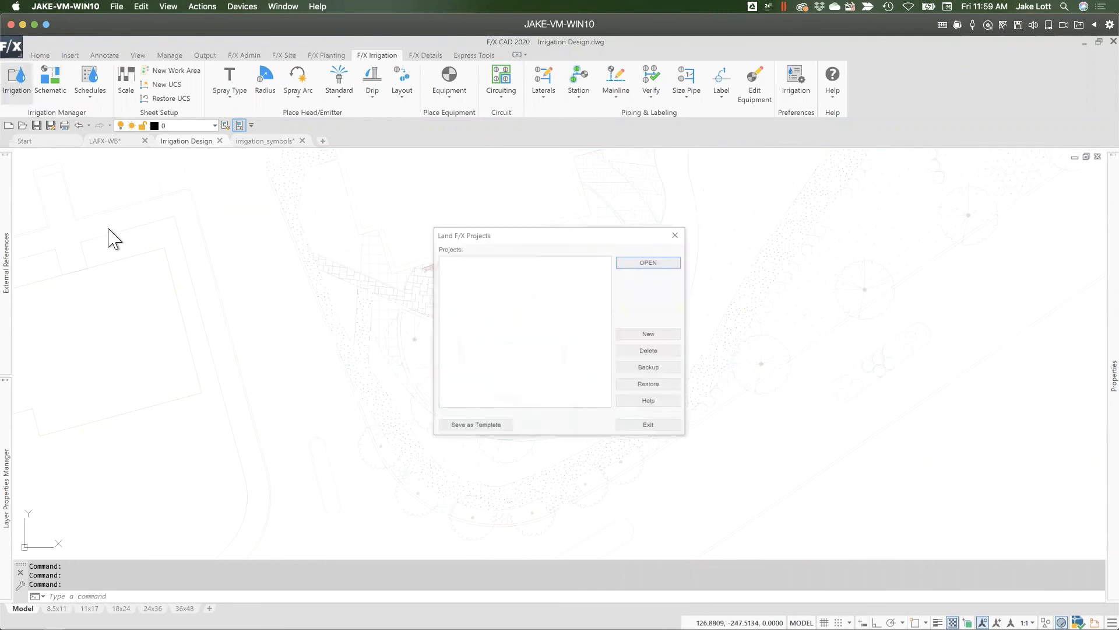
pyautogui.click(633, 336)
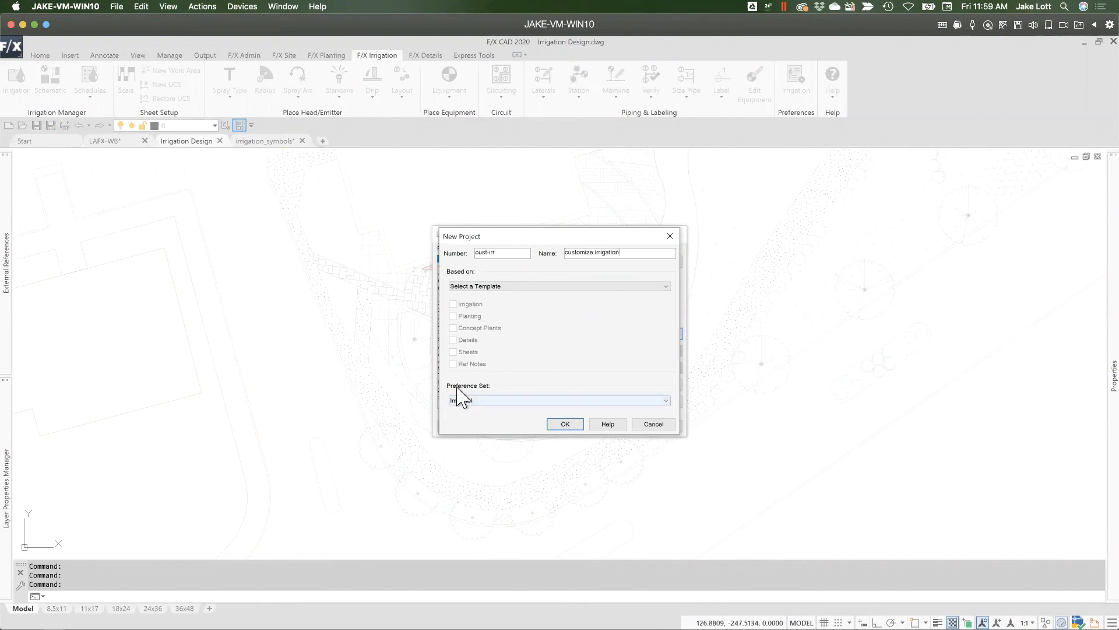
pyautogui.click(462, 400)
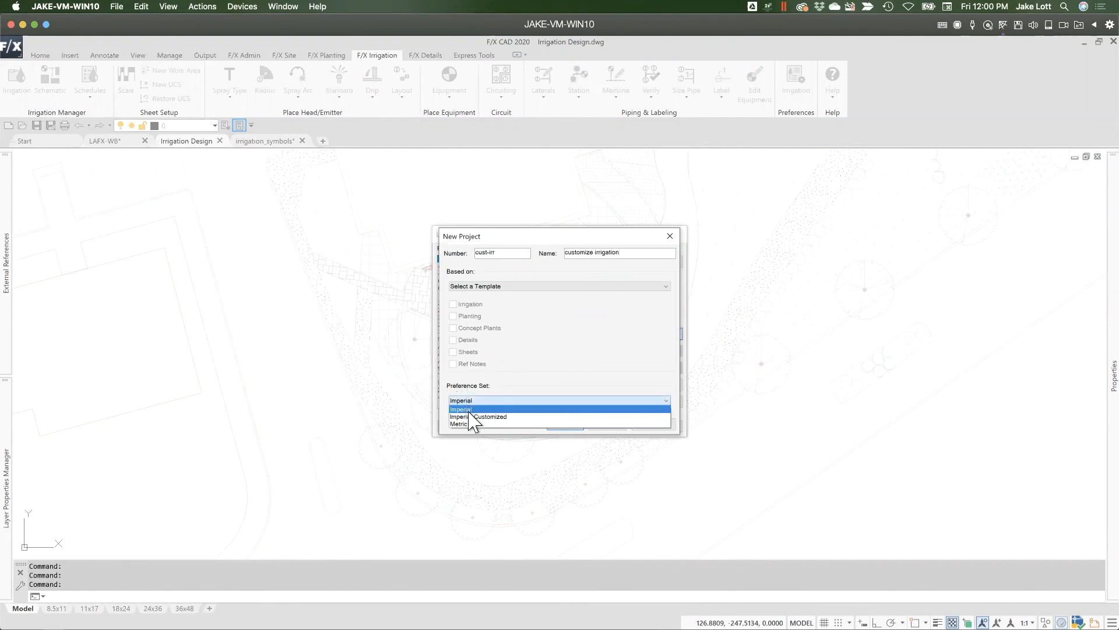
pyautogui.click(471, 416)
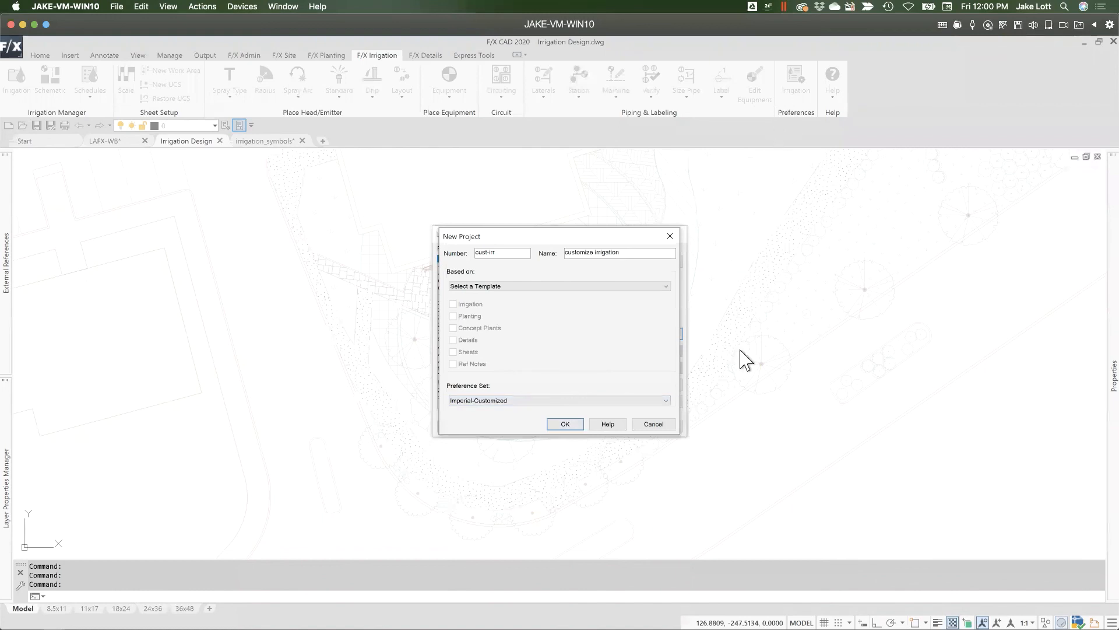
pyautogui.click(563, 426)
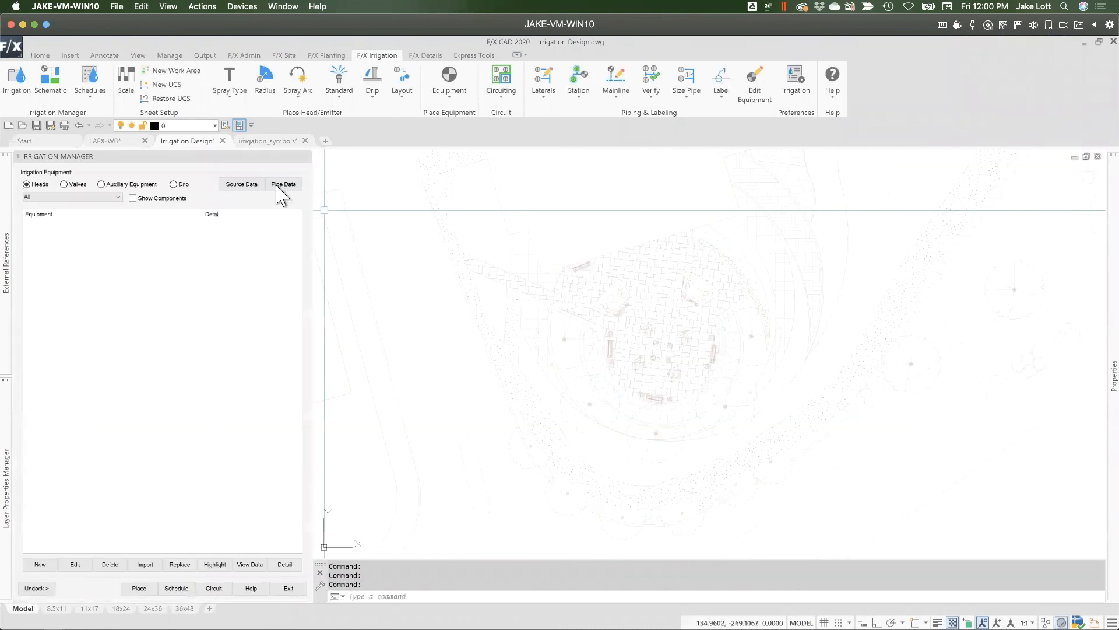
# Step: Examine the project's lateral and mainline pipe data, including the lateral size list, and close it without changes
pyautogui.click(283, 186)
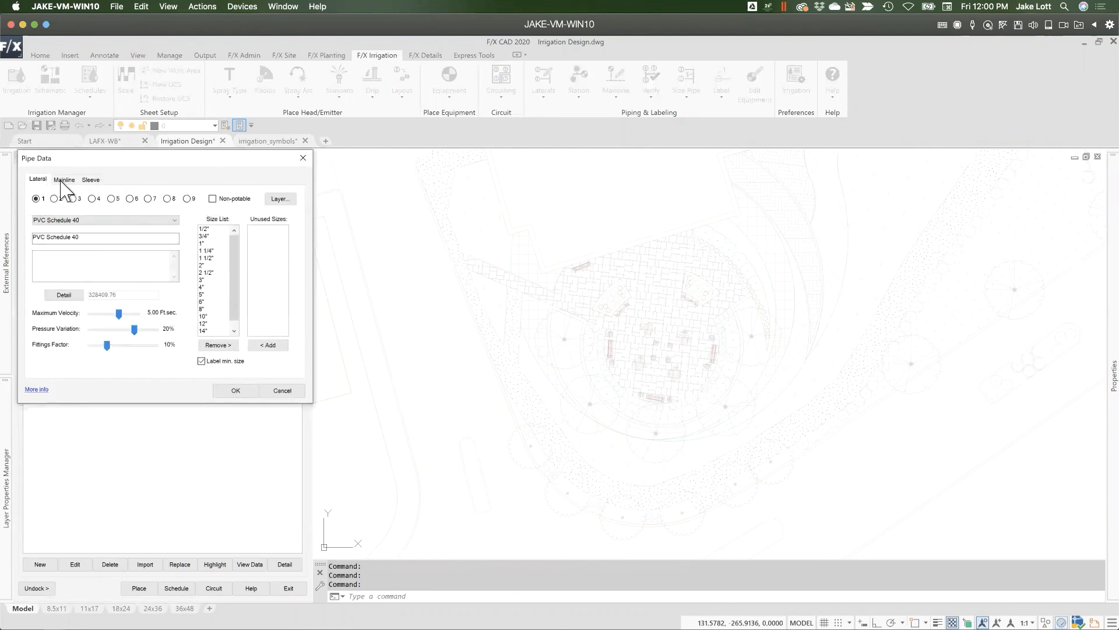
pyautogui.click(64, 179)
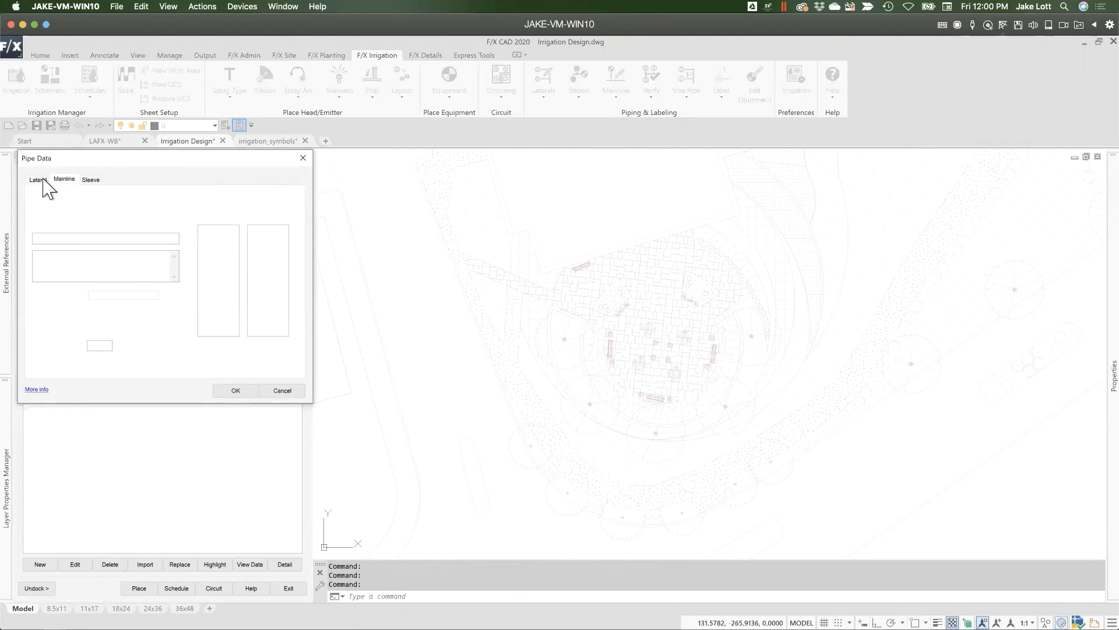
pyautogui.click(43, 180)
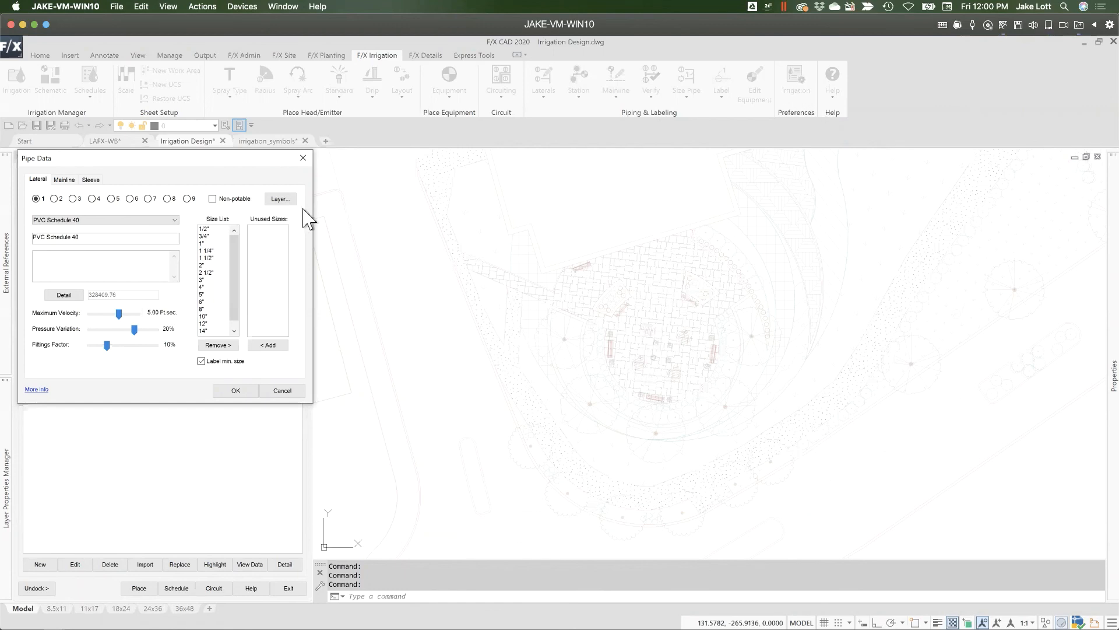
pyautogui.click(302, 158)
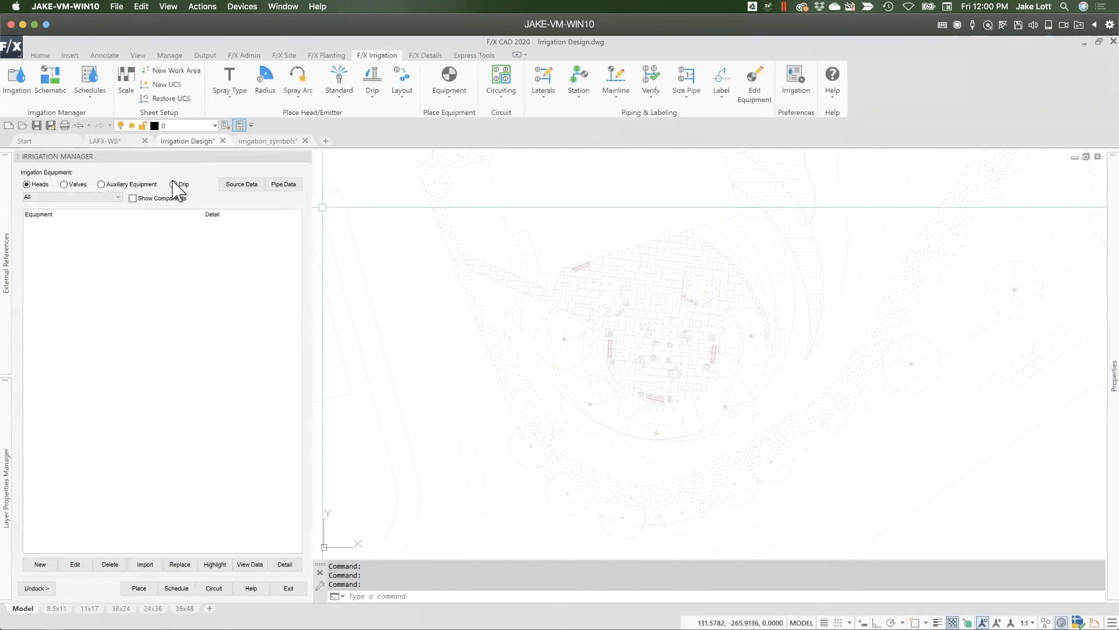
# Step: Remove the 1/2", 3/4" and 1" sizes from the project's PVC Schedule 40 lateral pipe class 1 and save the pipe data
pyautogui.click(278, 186)
pyautogui.moveTo(206, 226); pyautogui.dragTo(208, 250)
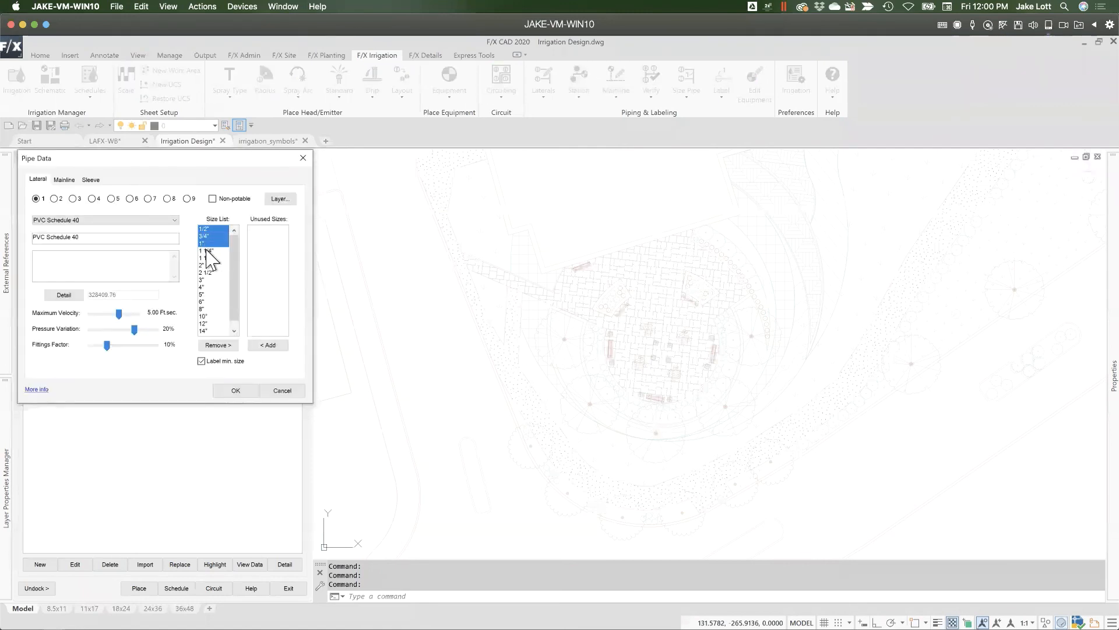
pyautogui.click(211, 345)
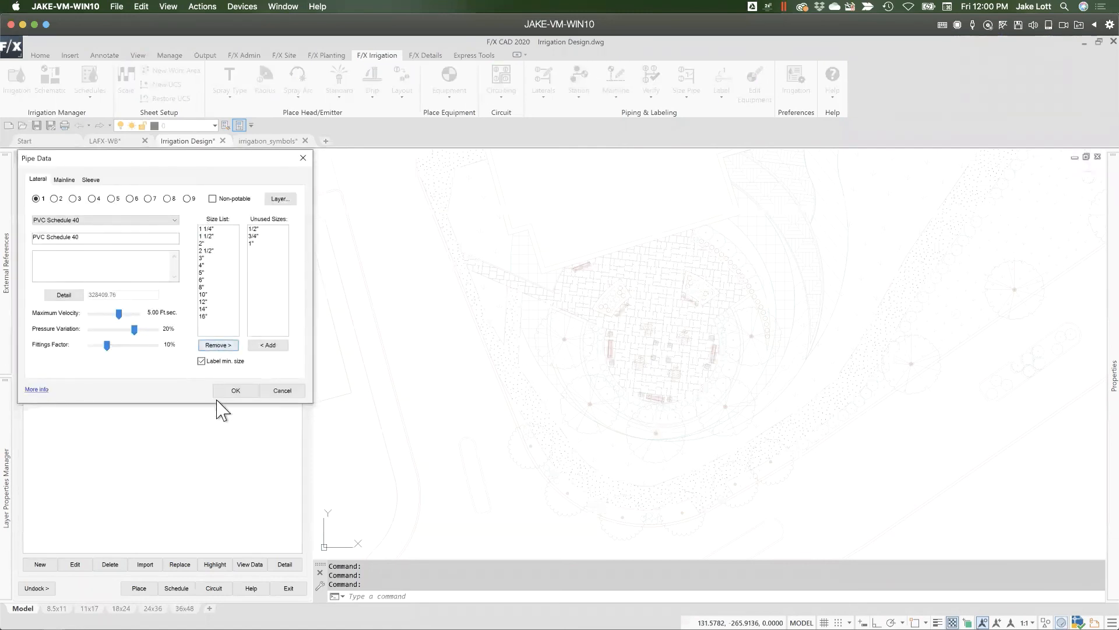
pyautogui.click(231, 385)
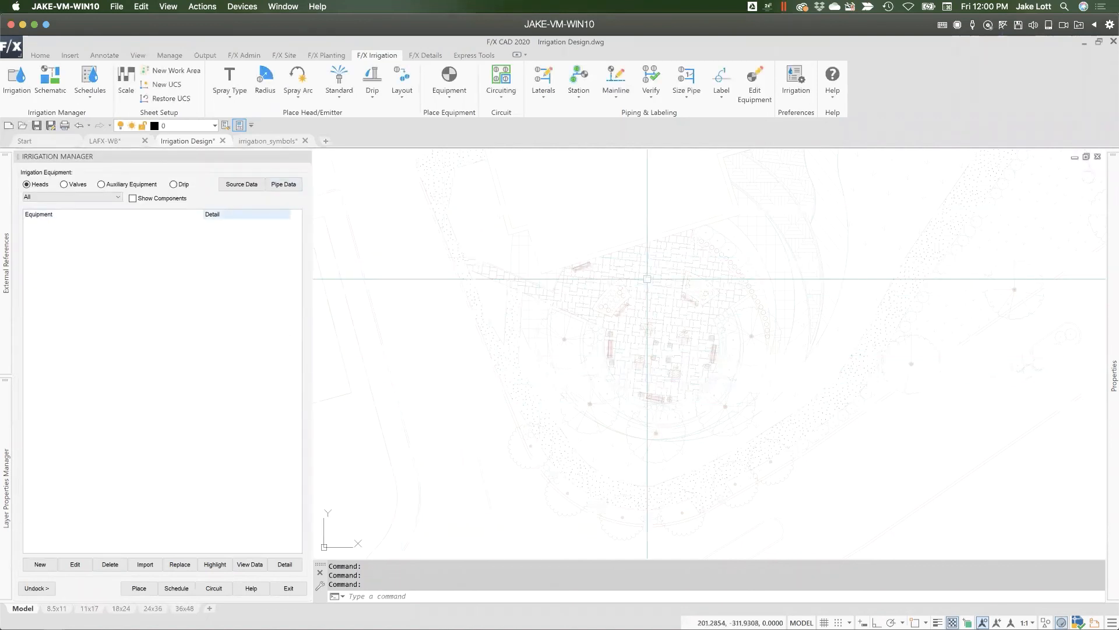
# Step: Check the Pipe Data Defaults in the Imperial-Customized irrigation preferences, cancelling without changes
pyautogui.click(794, 79)
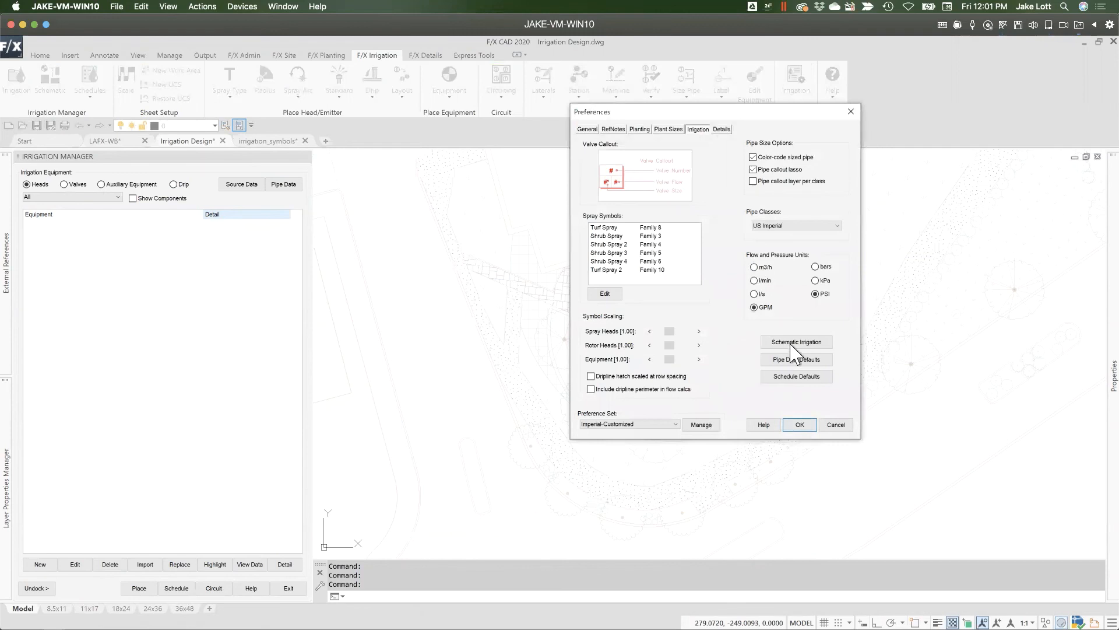
pyautogui.click(789, 361)
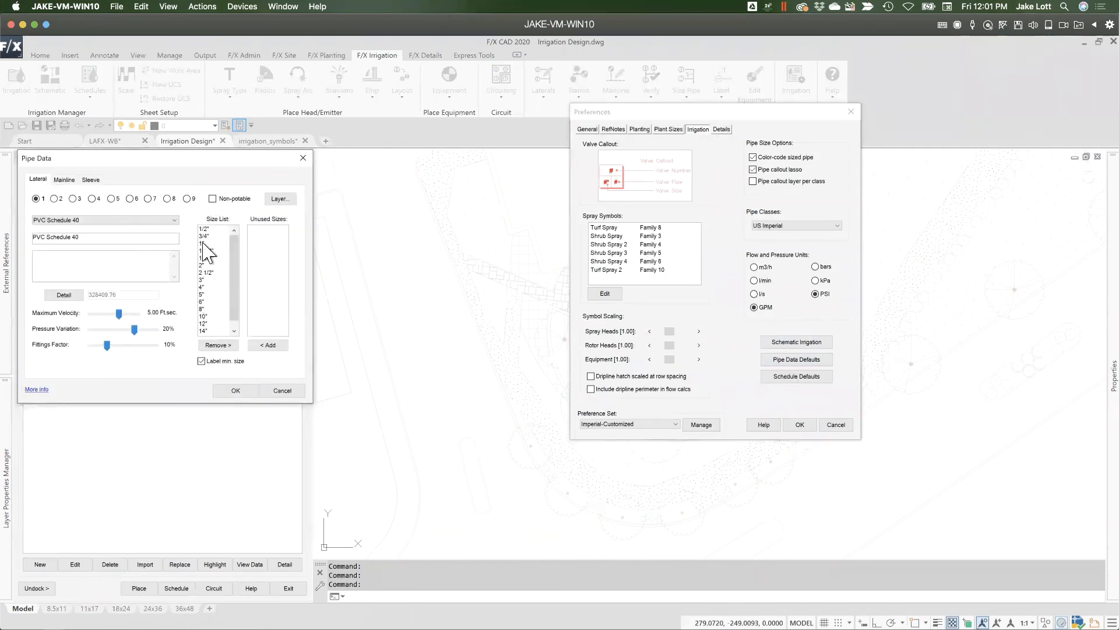
pyautogui.click(282, 391)
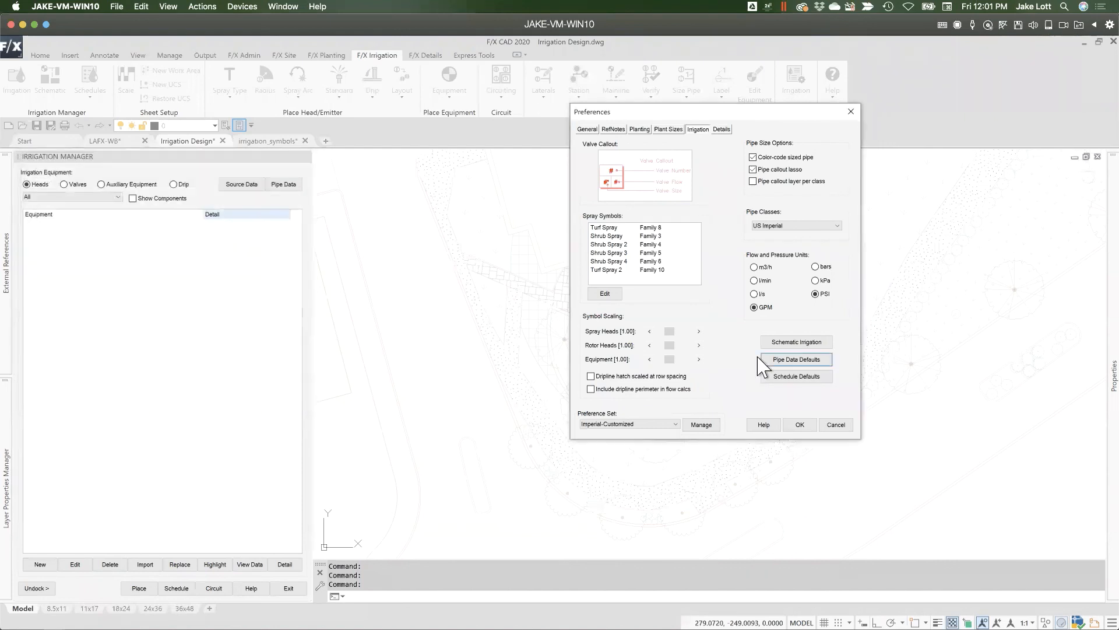
pyautogui.click(829, 426)
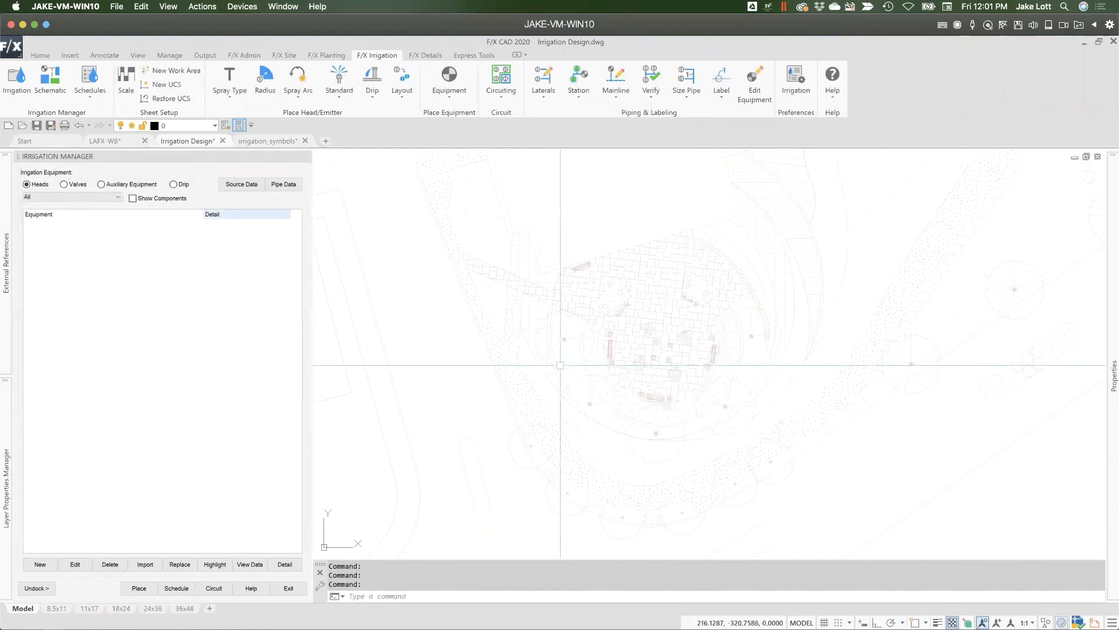